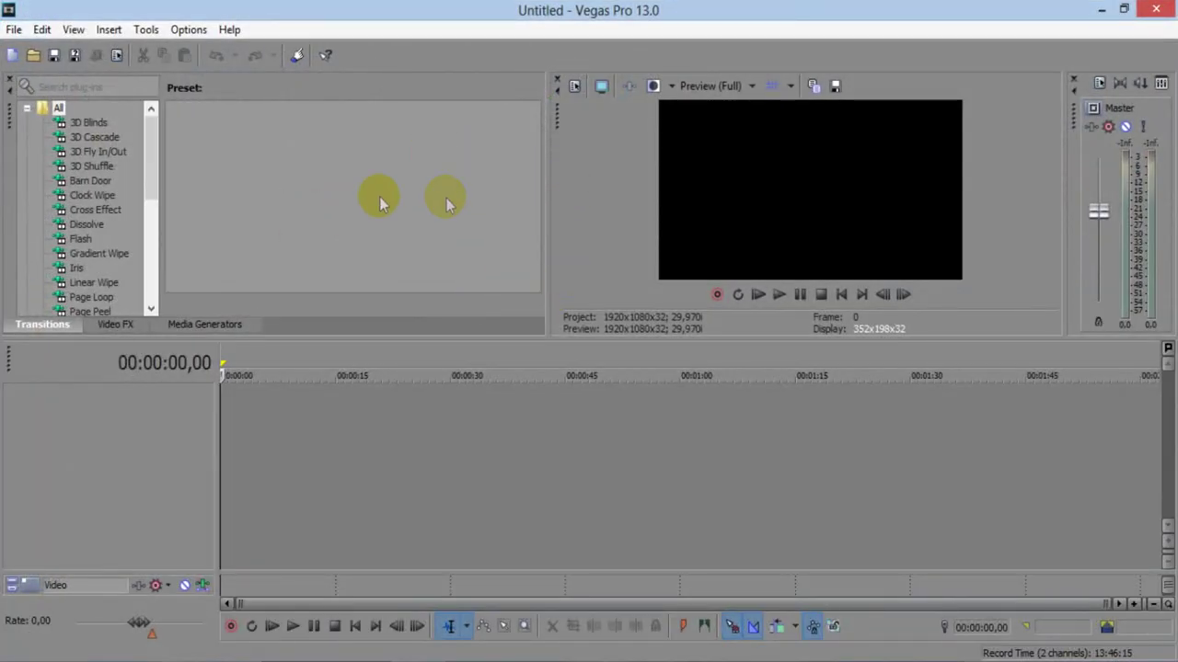
- Create a new 1920x1080 project with a frame rate of 59,940 (Double NTSC)
{"action": "left_click", "coordinate": [12, 29]}
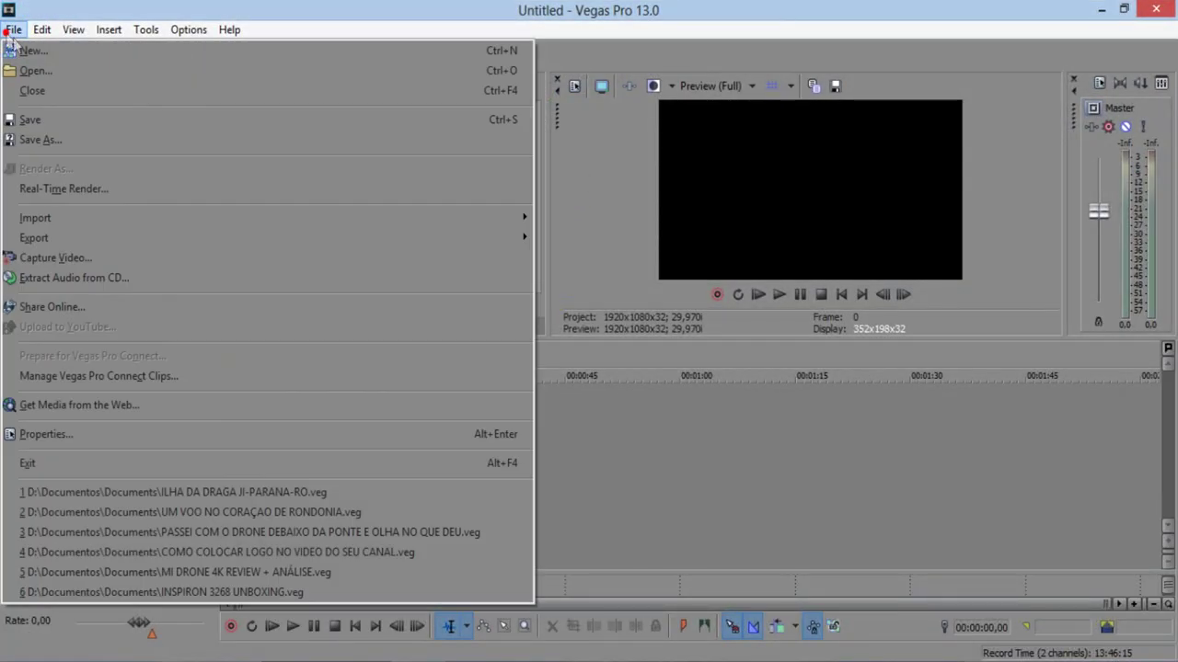
{"action": "left_click", "coordinate": [46, 53]}
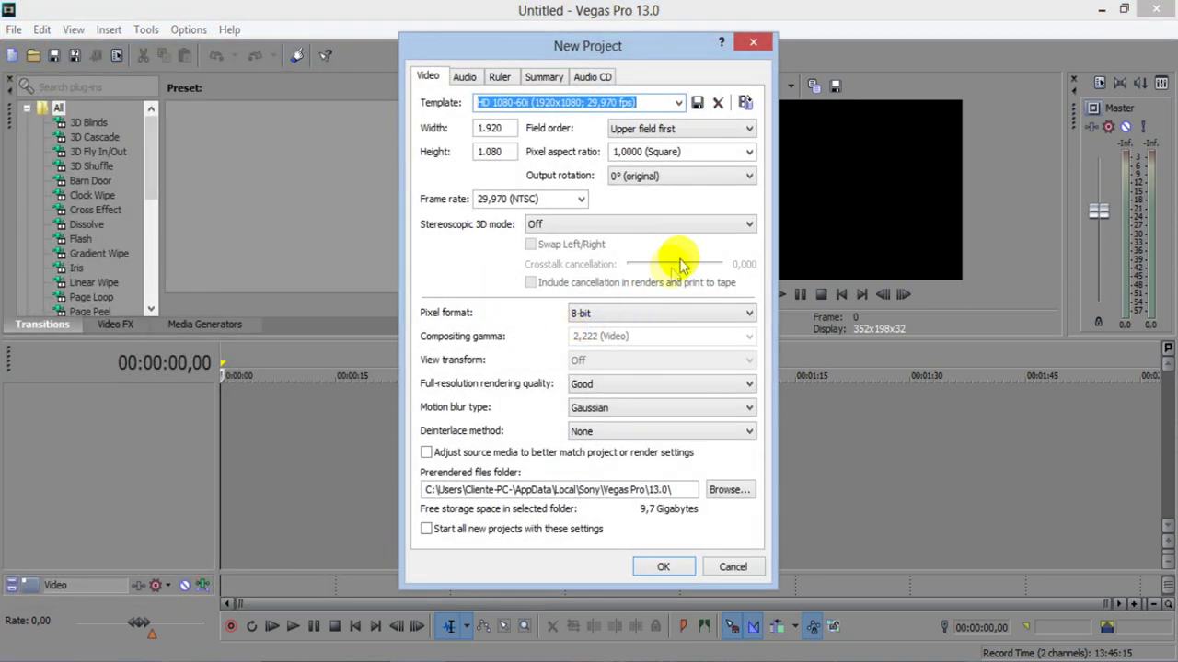
{"action": "left_click", "coordinate": [581, 200]}
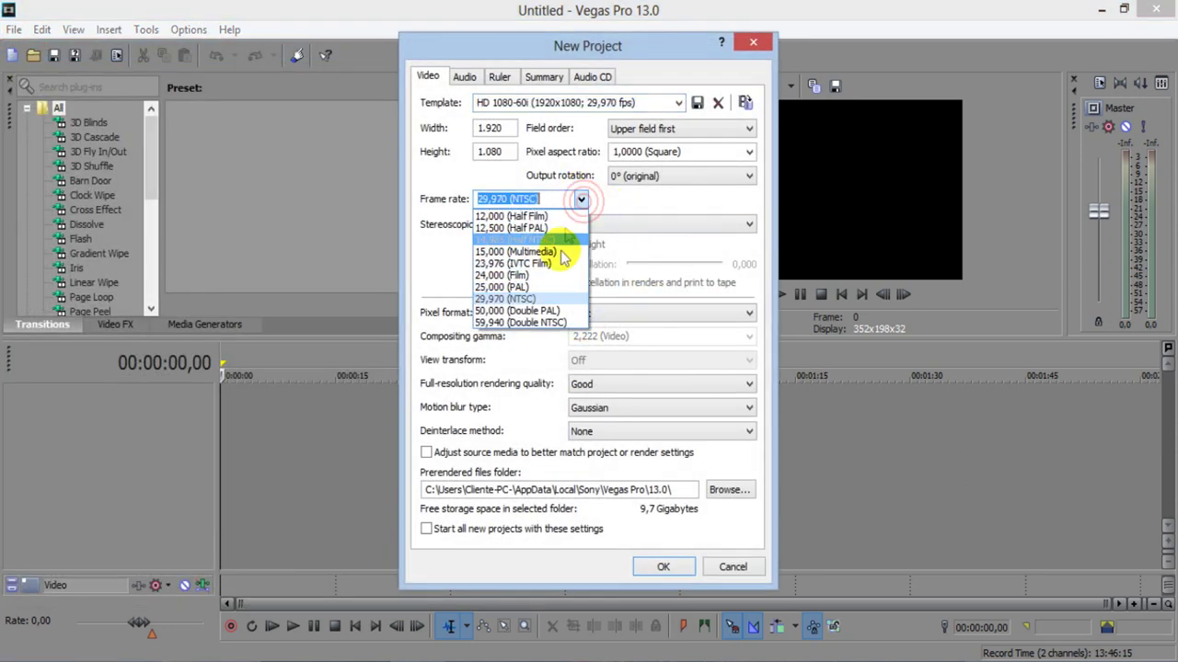
{"action": "left_click", "coordinate": [531, 324]}
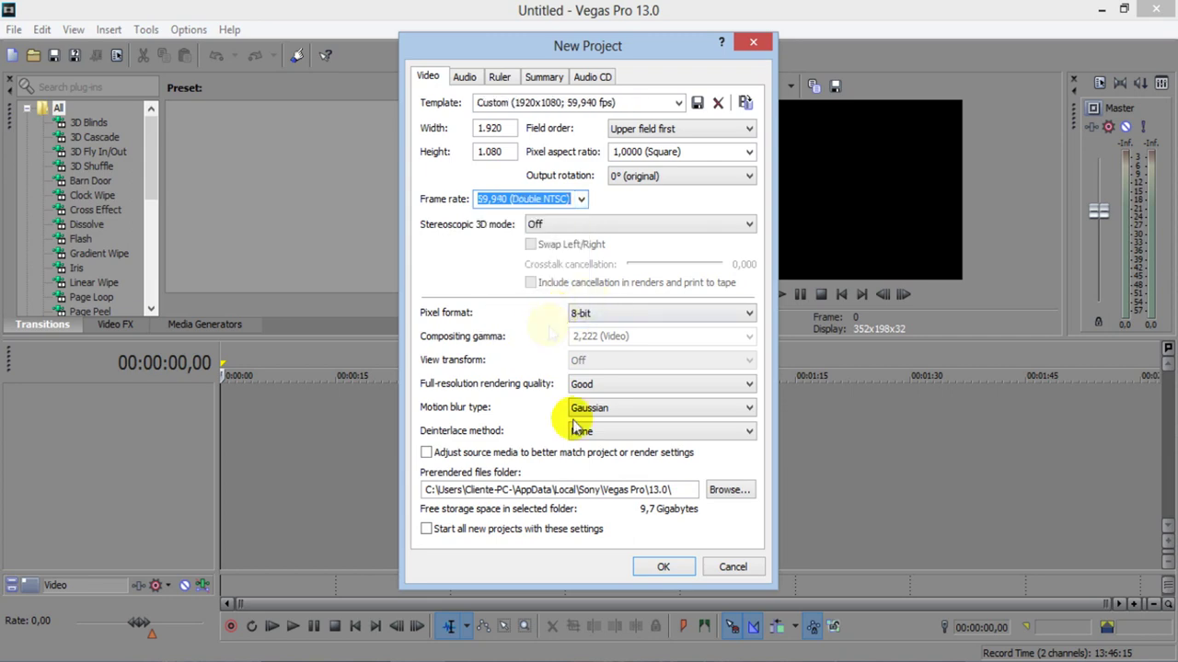
{"action": "left_click", "coordinate": [663, 566]}
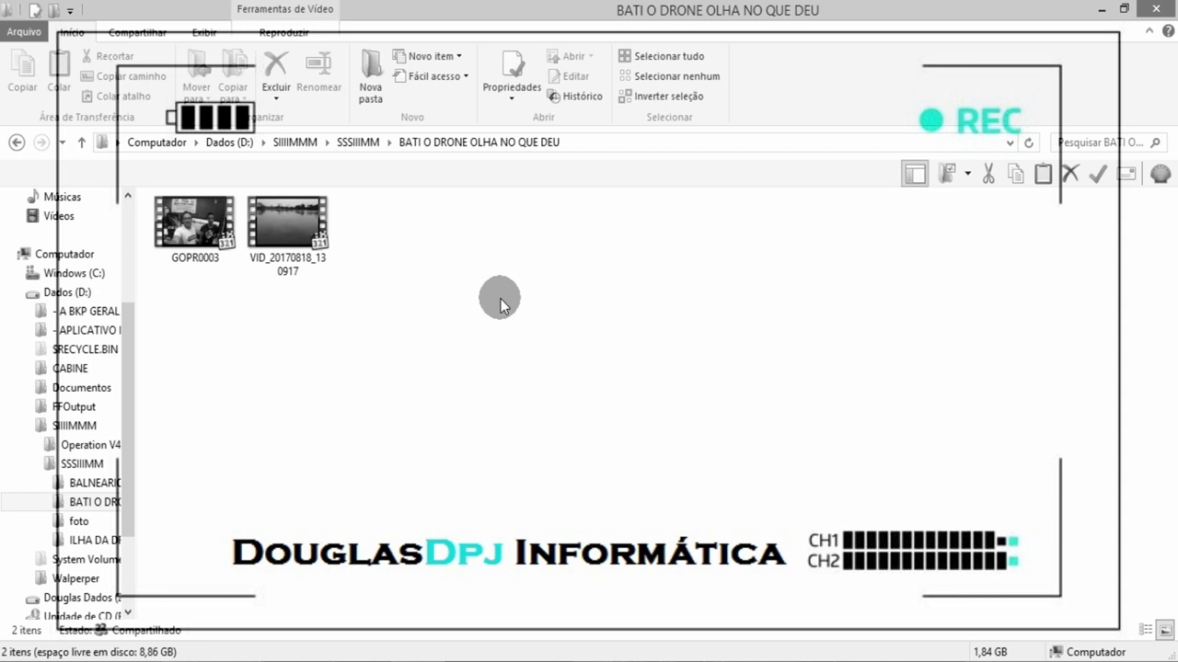
- Look over the two video files, GOPR0003 and VID_20170818_130917, in the BATI O DRONE OLHA NO QUE DEU folder
{"action": "left_click", "coordinate": [324, 251]}
{"action": "left_click", "coordinate": [213, 224]}
{"action": "left_click", "coordinate": [283, 219]}
{"action": "left_click", "coordinate": [168, 230]}
{"action": "left_click", "coordinate": [313, 246]}
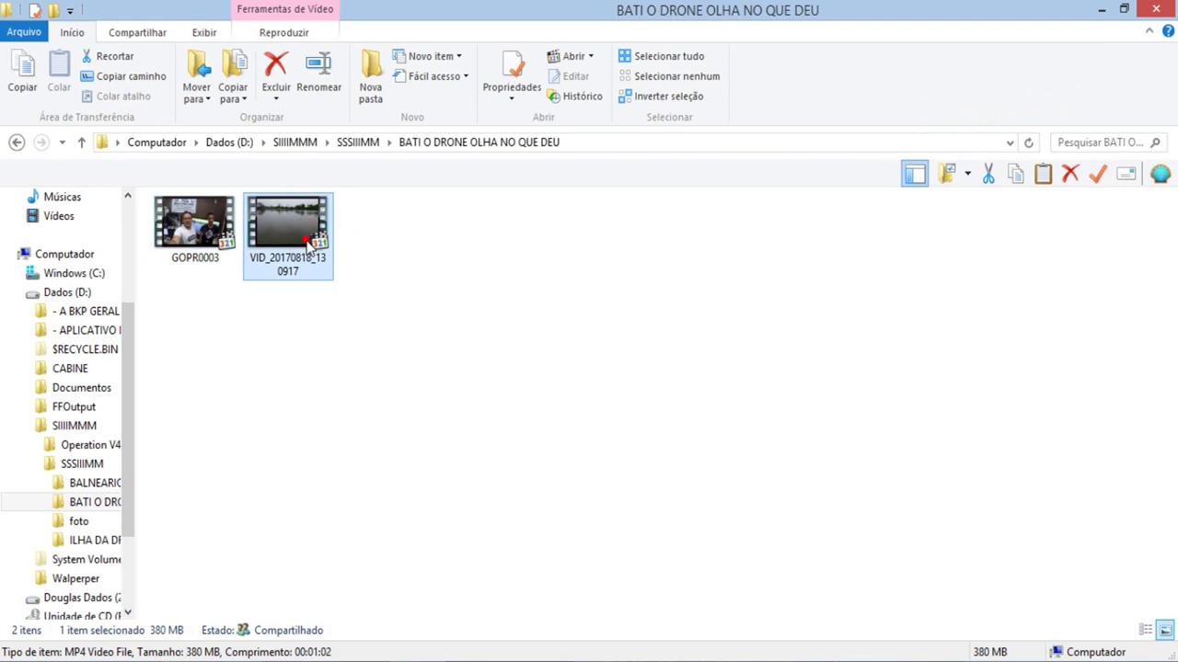
- Add the video "- ILHA DA DRAGA JI-PARANA-RO" from its folder to the project timeline
{"action": "left_click", "coordinate": [411, 267]}
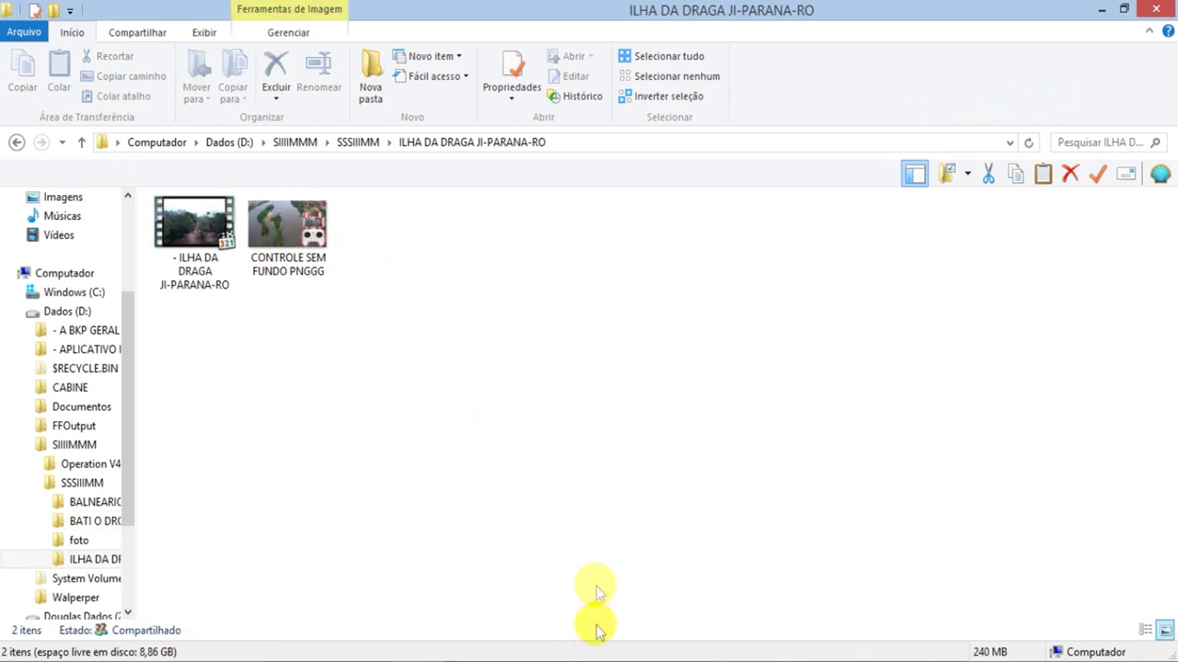
{"action": "left_click", "coordinate": [213, 224]}
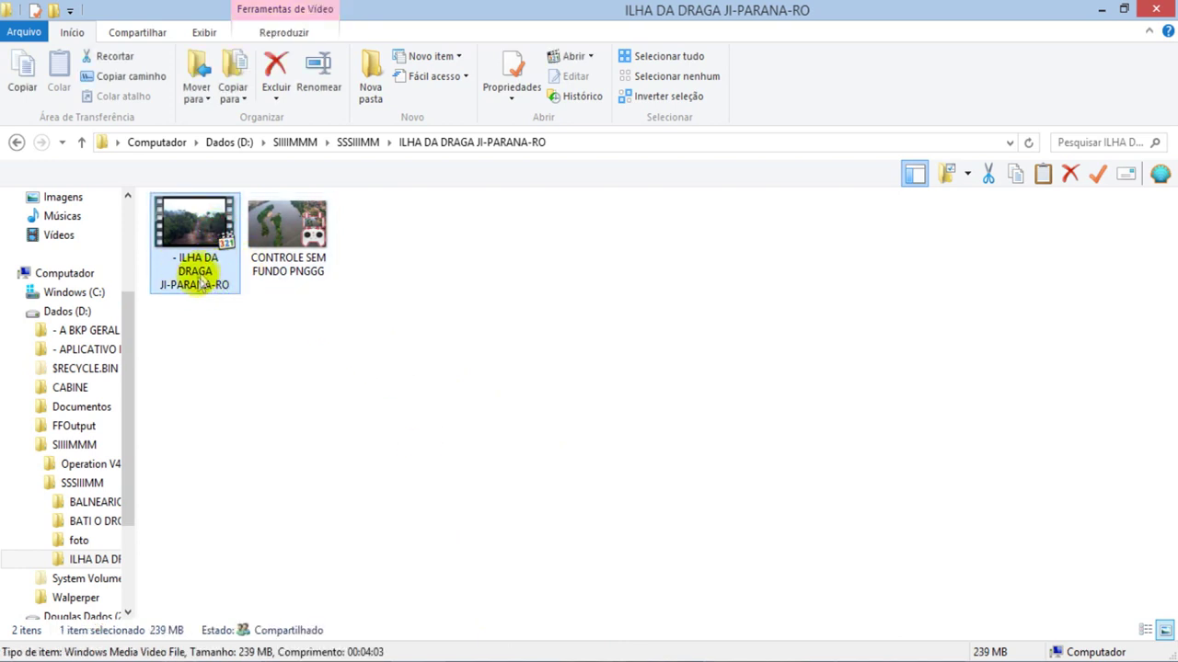
{"action": "left_click_drag", "start_coordinate": [200, 230], "coordinate": [489, 495]}
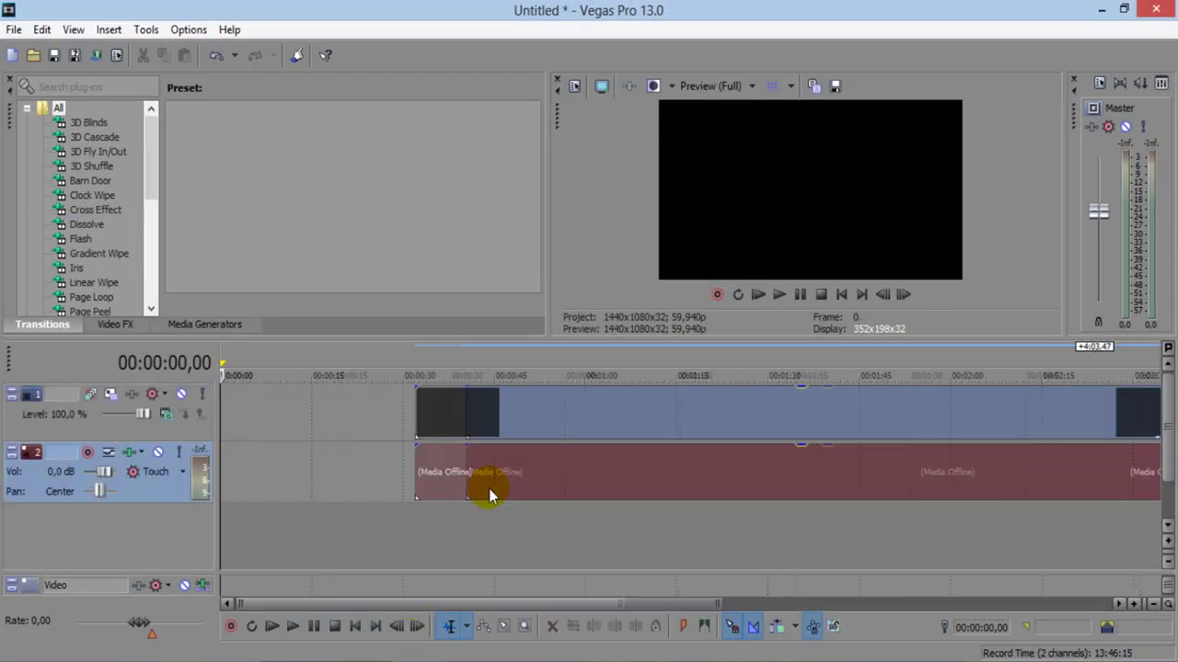
- Scrub through the added video towards its end to locate the next-episode preview section
{"action": "left_click", "coordinate": [610, 360]}
{"action": "left_click", "coordinate": [744, 360]}
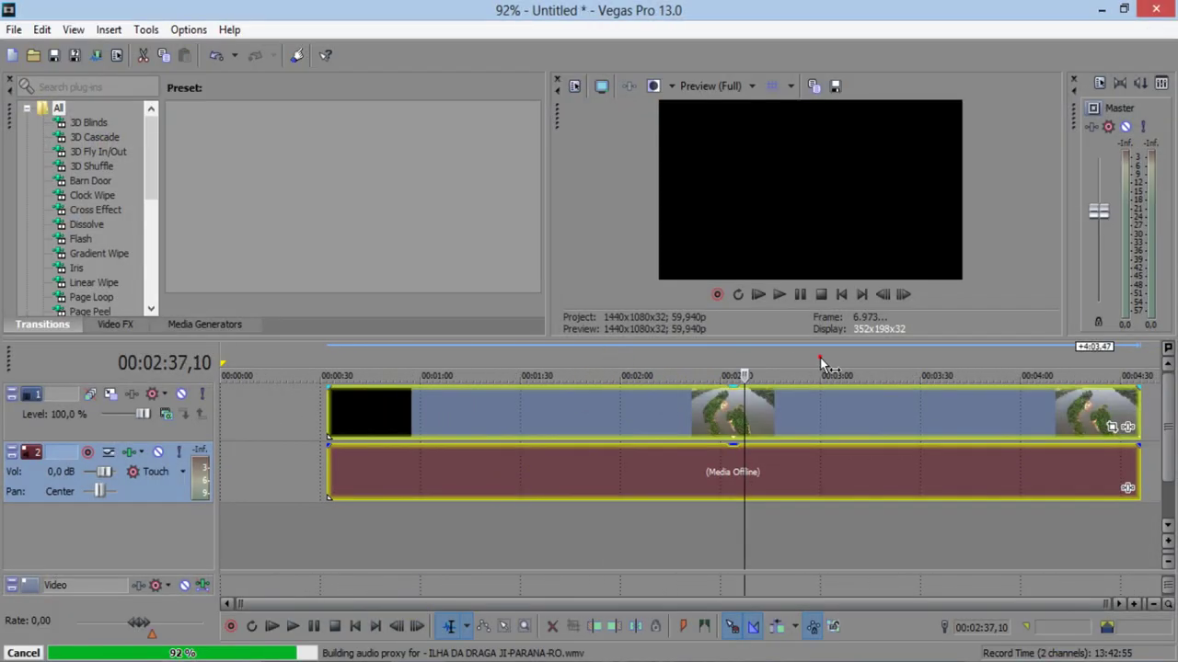
{"action": "left_click", "coordinate": [892, 365]}
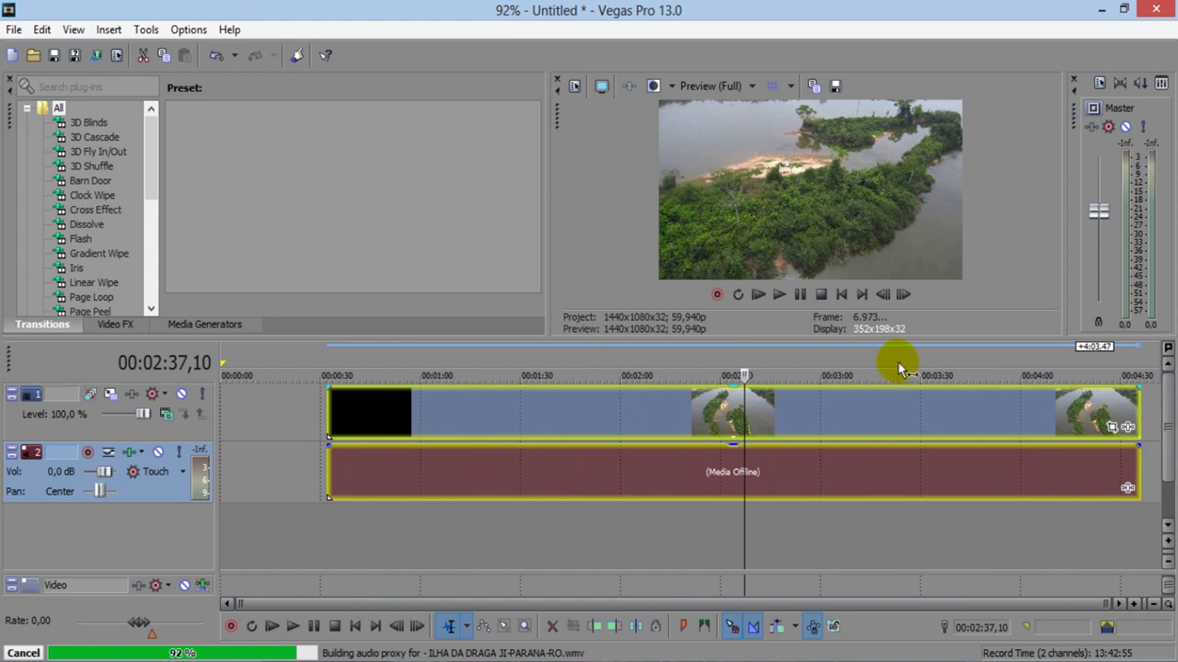
{"action": "left_click", "coordinate": [907, 358]}
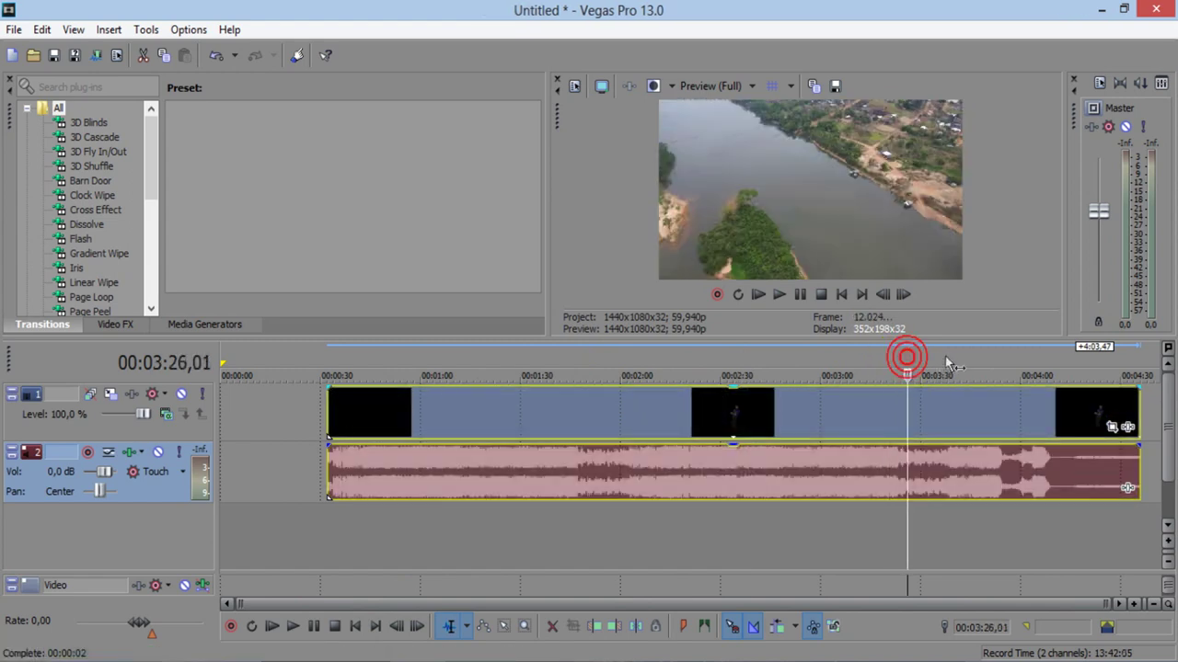
{"action": "left_click", "coordinate": [952, 359]}
{"action": "left_click", "coordinate": [1020, 369]}
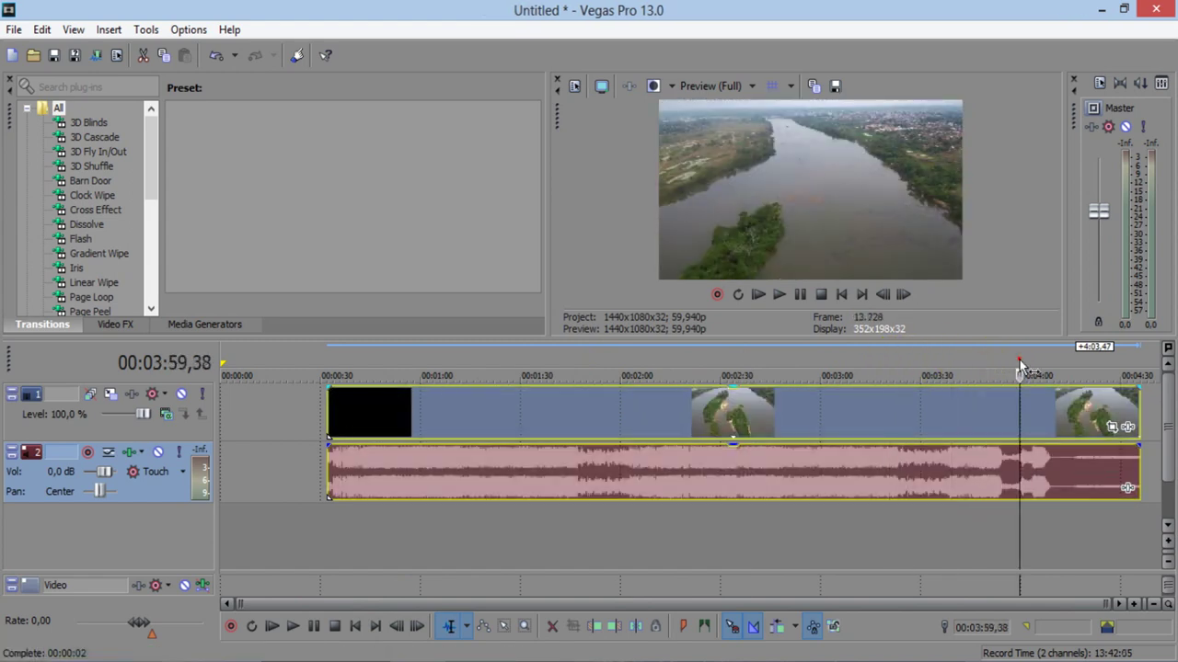
{"action": "scroll", "coordinate": [1007, 387], "scroll_direction": "up", "scroll_amount": 2}
{"action": "left_click", "coordinate": [931, 369]}
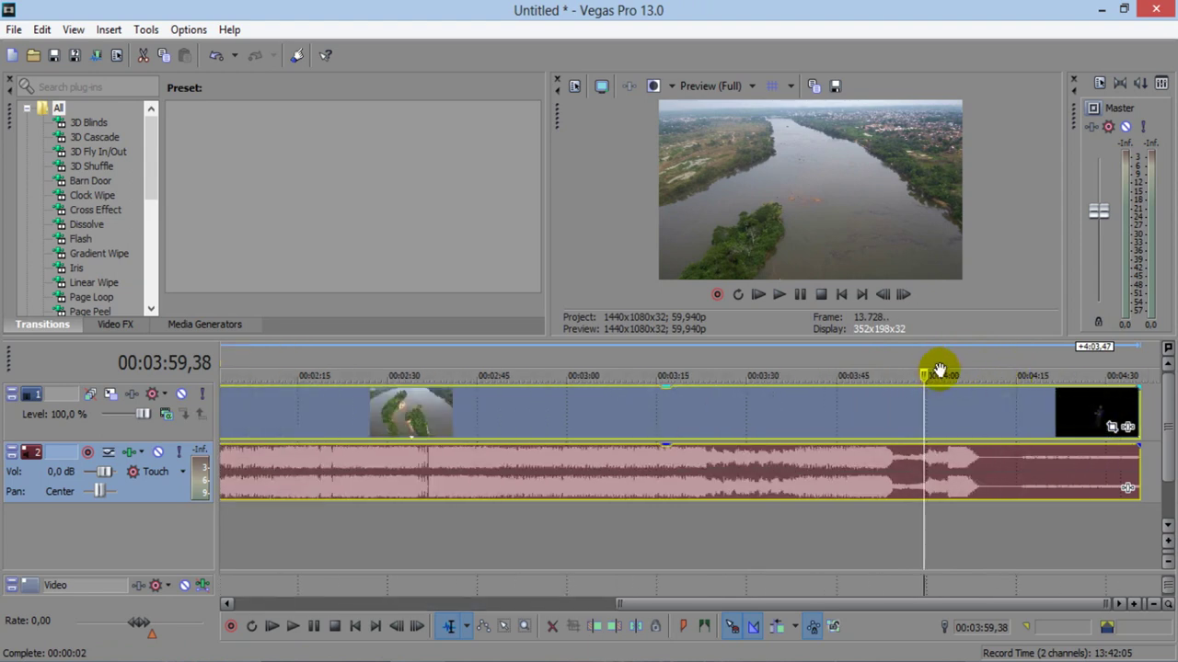
{"action": "scroll", "coordinate": [844, 377], "scroll_direction": "up", "scroll_amount": 3}
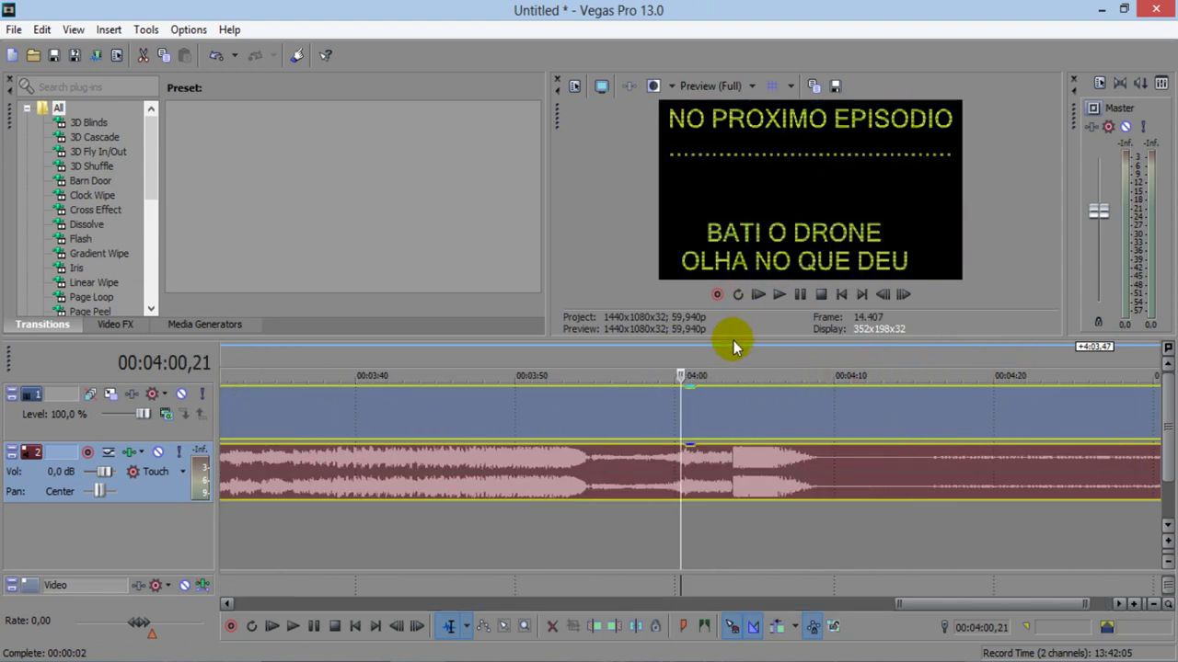
- Place the playhead at 00:04:00,45, on the riverbank shot right after the "NO PROXIMO EPISODIO" title
{"action": "key", "text": "space"}
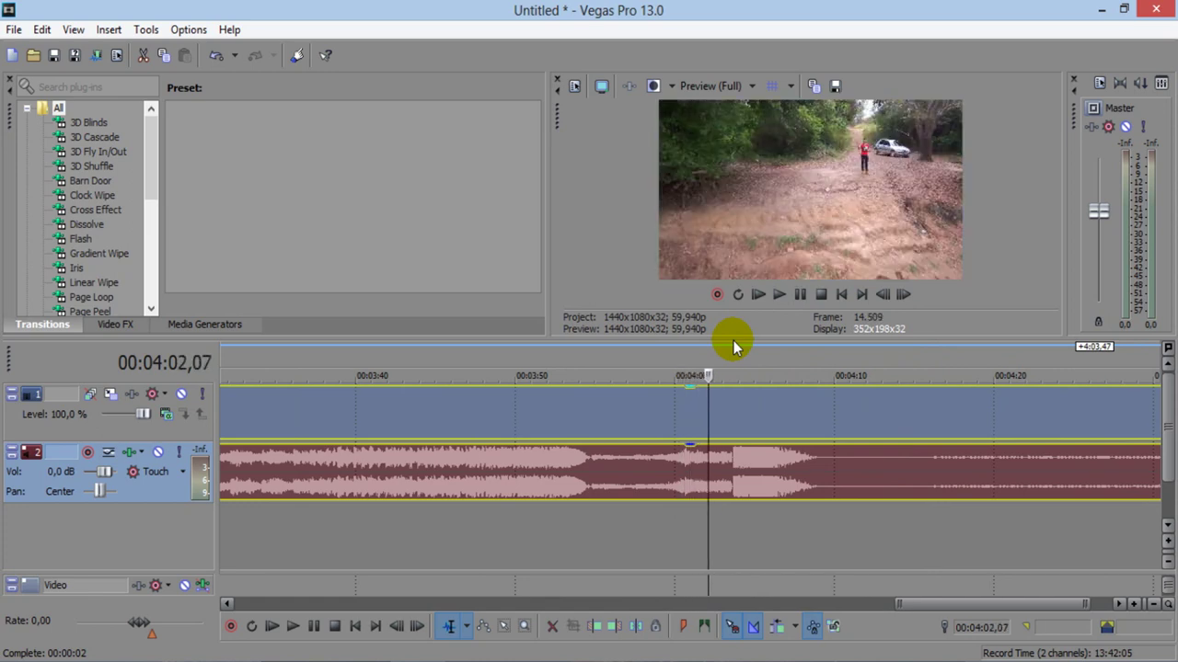
{"action": "key", "text": "Left"}
{"action": "key", "text": "Left"}
{"action": "key", "text": "Left"}
{"action": "key", "text": "Left"}
{"action": "key", "text": "Left"}
{"action": "key", "text": "Left"}
{"action": "key", "text": "Left"}
{"action": "key", "text": "Left"}
{"action": "key", "text": "Left"}
{"action": "key", "text": "Left"}
{"action": "key", "text": "Left"}
{"action": "key", "text": "Left"}
{"action": "key", "text": "Left"}
{"action": "key", "text": "Left"}
{"action": "key", "text": "Left"}
{"action": "key", "text": "Left"}
{"action": "key", "text": "Left"}
{"action": "key", "text": "Left"}
{"action": "key", "text": "Left"}
{"action": "key", "text": "Left"}
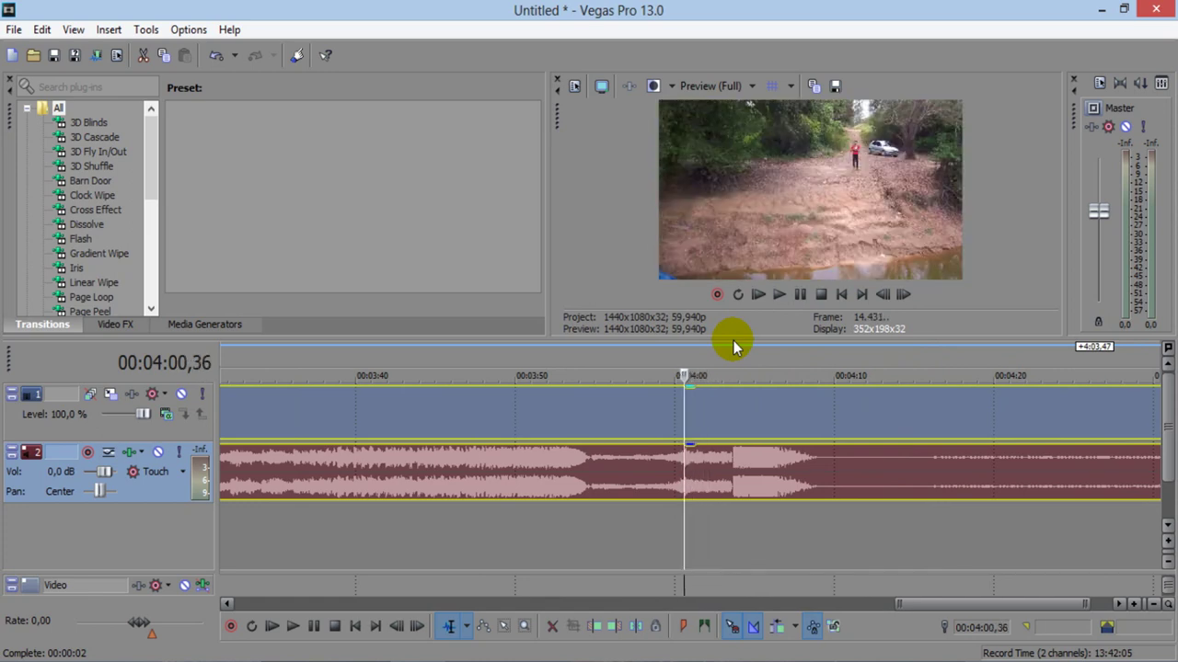
{"action": "key", "text": "Left"}
{"action": "key", "text": "space"}
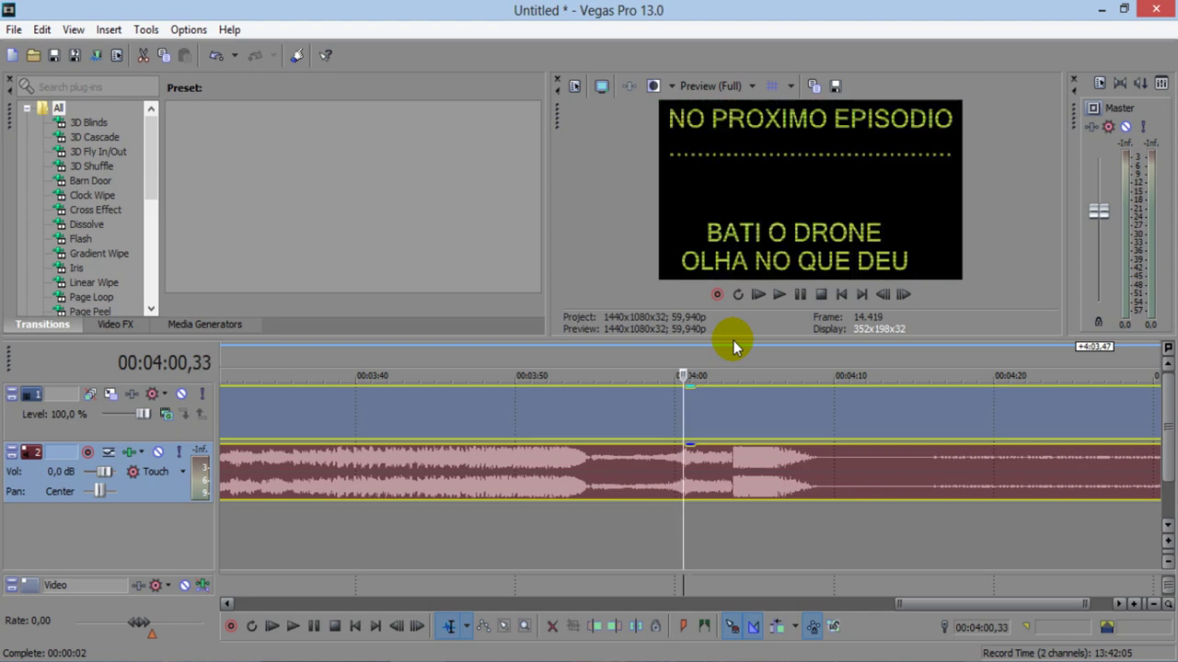
{"action": "key", "text": "Right"}
{"action": "key", "text": "Right"}
{"action": "key", "text": "Right"}
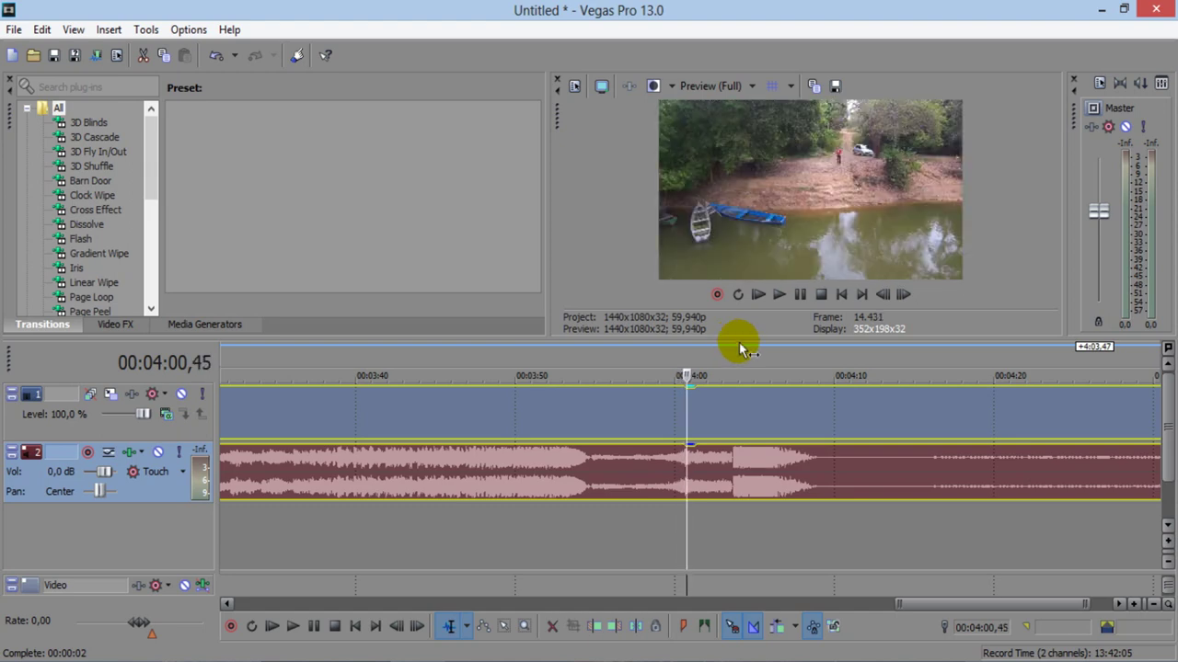
- Split the video and audio at 00:04:00,45 and delete the part before the cut
{"action": "left_click", "coordinate": [682, 467]}
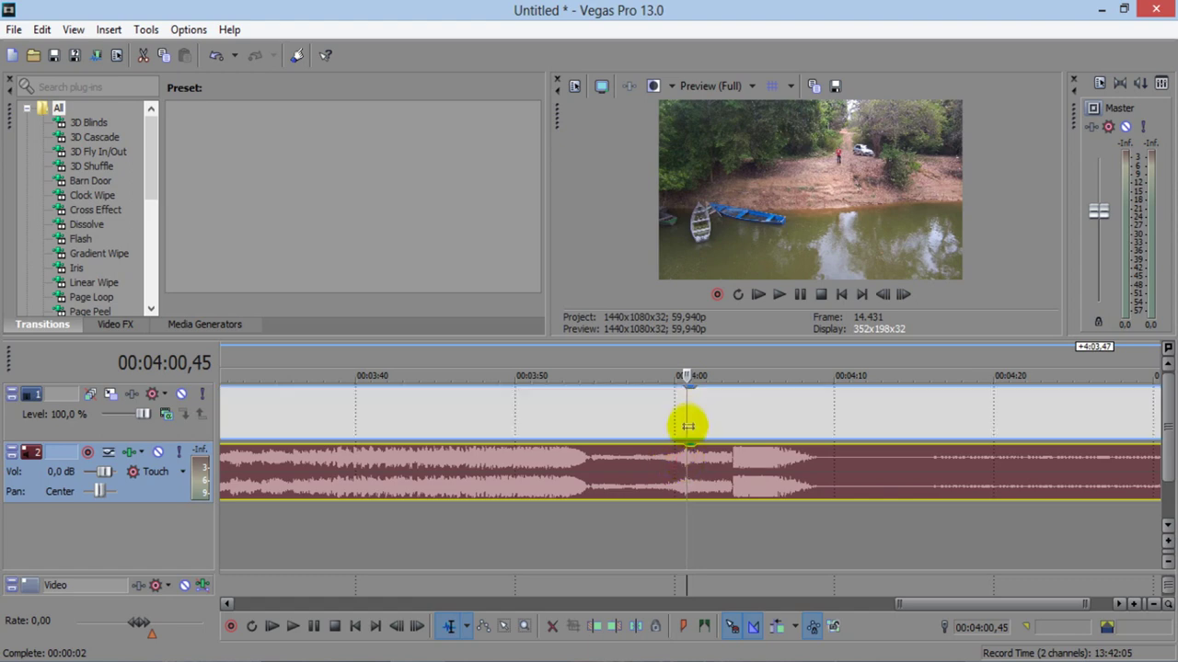
{"action": "left_click", "coordinate": [686, 415]}
{"action": "left_click", "coordinate": [613, 627]}
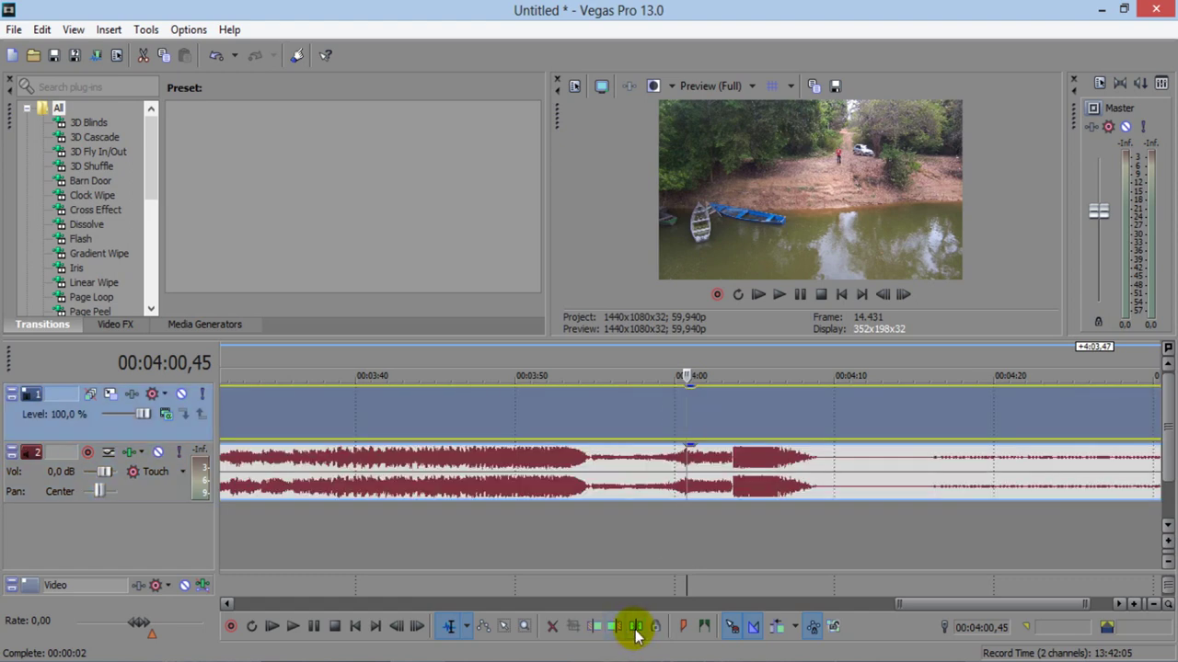
{"action": "left_click", "coordinate": [635, 628]}
{"action": "left_click", "coordinate": [636, 421]}
{"action": "key", "text": "Delete"}
- Move the remaining clip to the beginning of the timeline and return the playhead to the start
{"action": "left_click_drag", "start_coordinate": [751, 425], "coordinate": [201, 424]}
{"action": "scroll", "coordinate": [799, 394], "scroll_direction": "down", "scroll_amount": 5}
{"action": "left_click_drag", "start_coordinate": [943, 403], "coordinate": [221, 407]}
{"action": "left_click", "coordinate": [841, 294]}
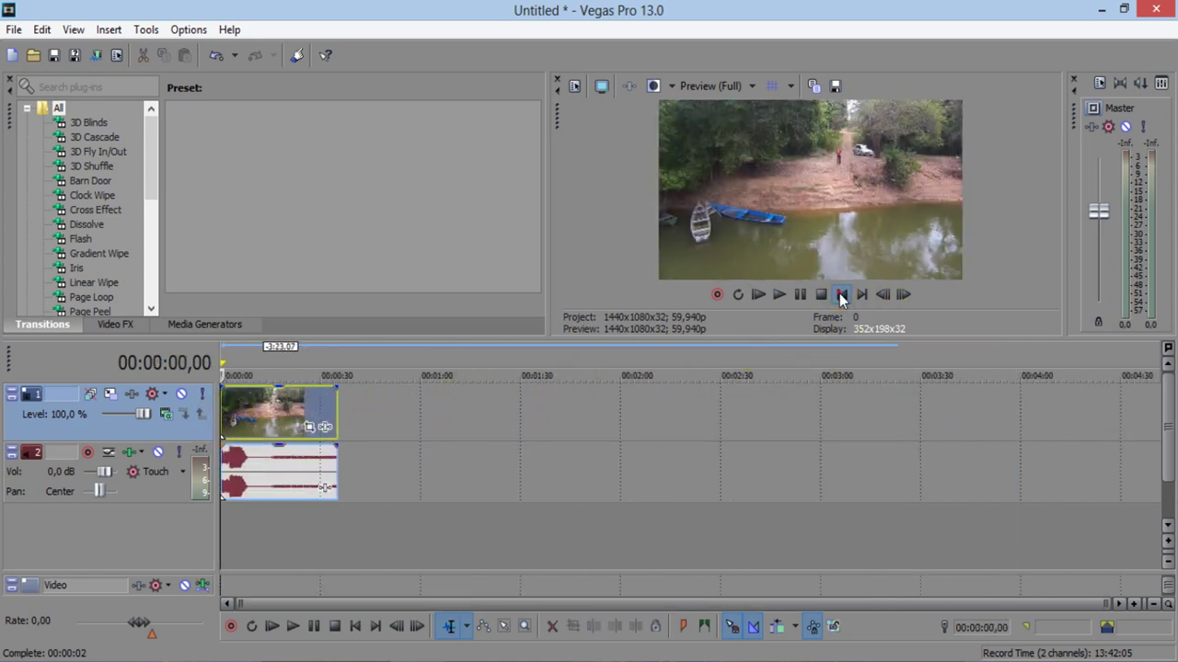
- Set the loop region from the start of the timeline to about 00:04:21,16
{"action": "left_click_drag", "start_coordinate": [224, 368], "coordinate": [342, 368]}
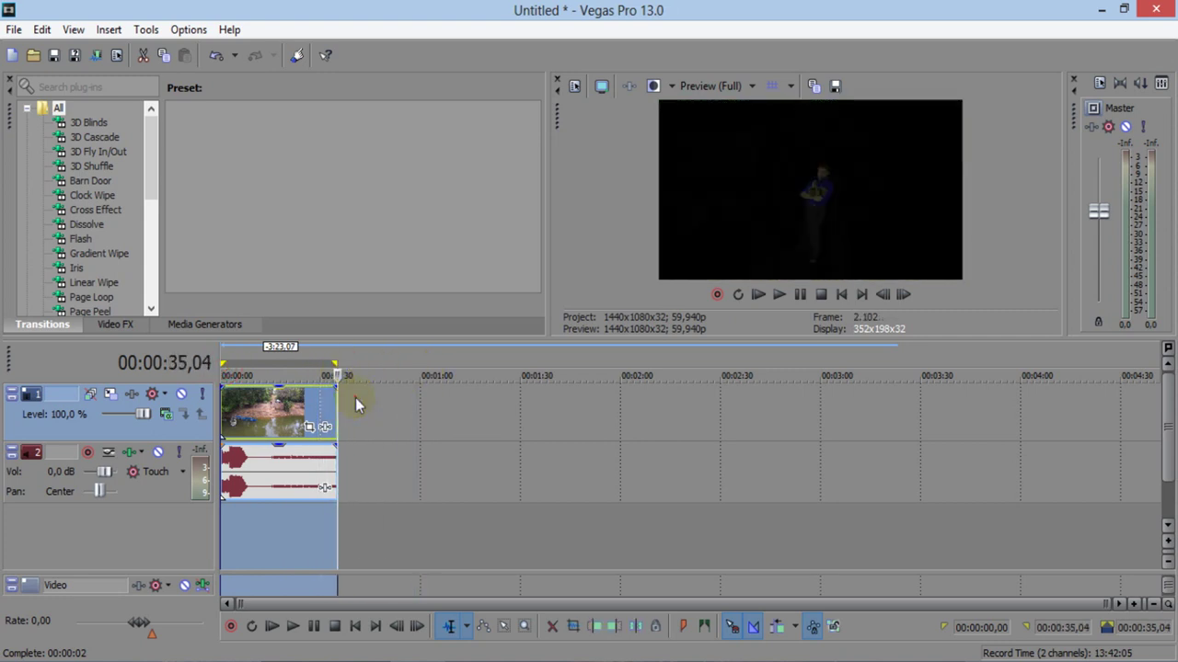
{"action": "left_click", "coordinate": [355, 397]}
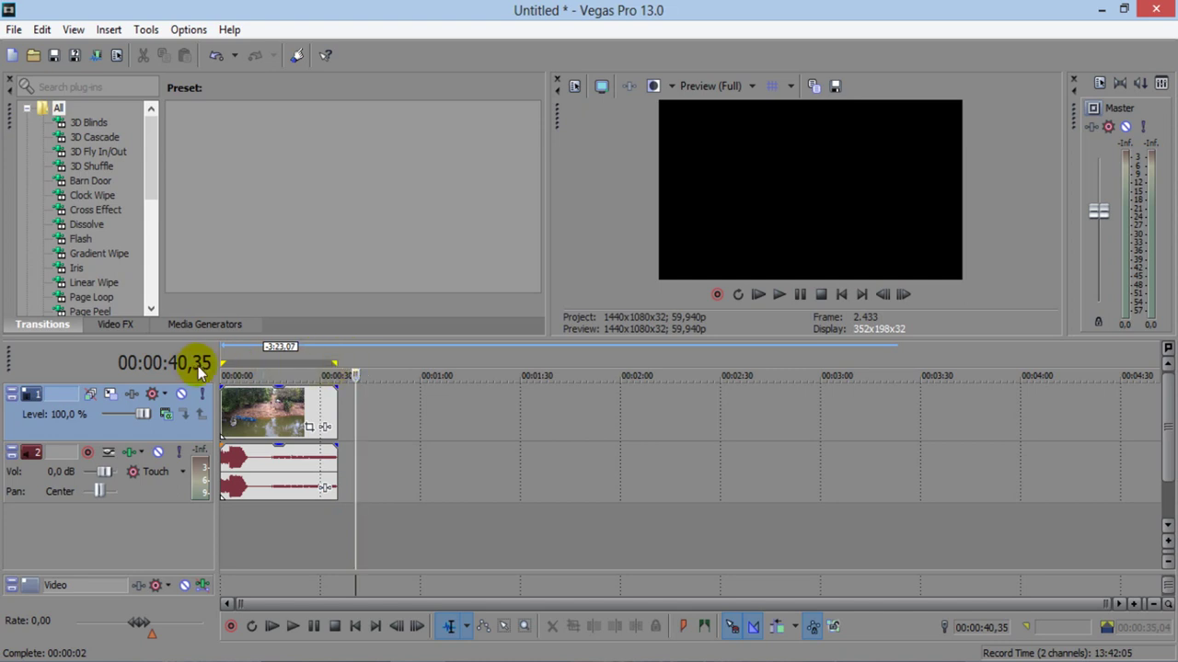
{"action": "left_click", "coordinate": [352, 371]}
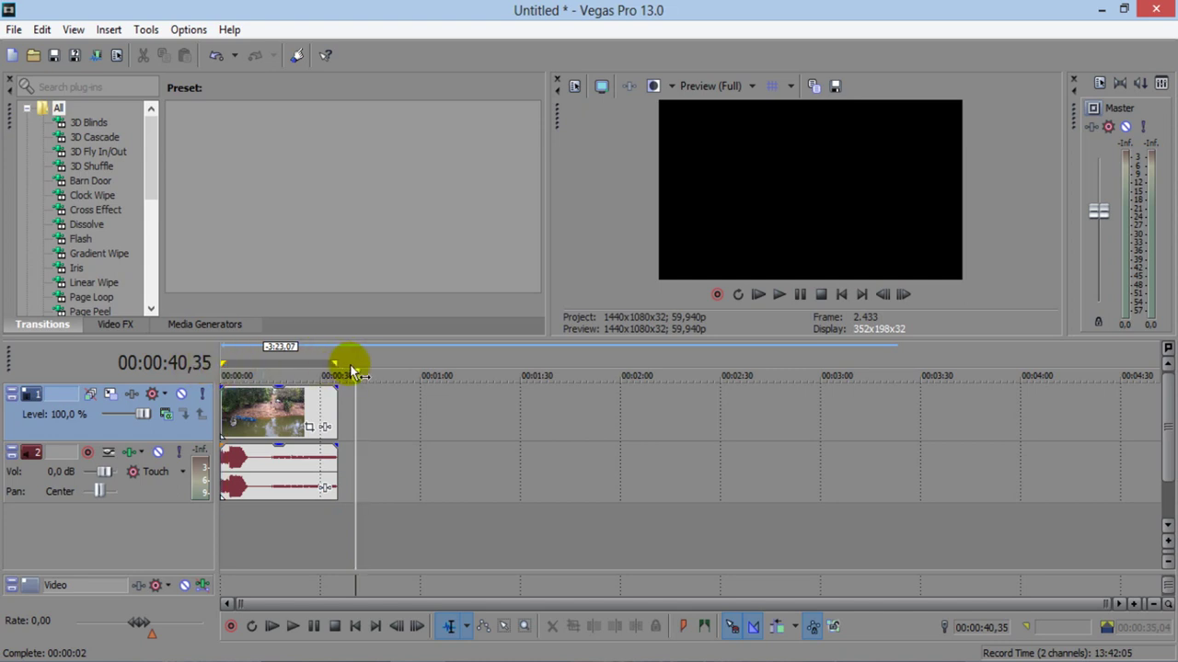
{"action": "left_click_drag", "start_coordinate": [336, 360], "coordinate": [1088, 360]}
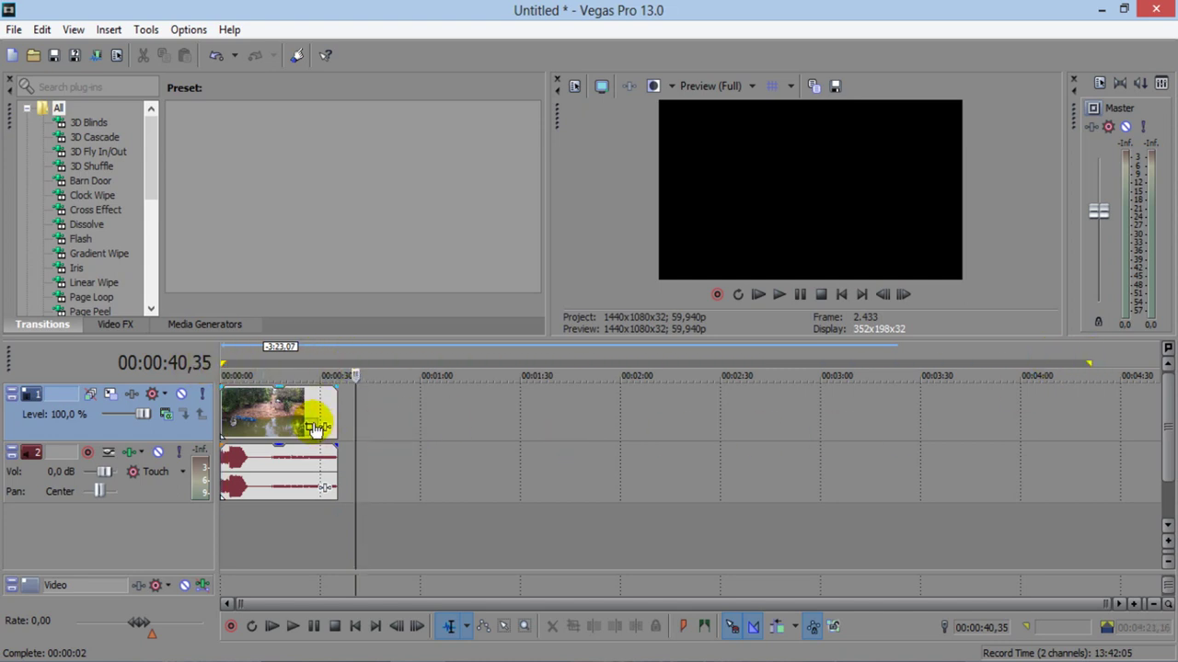
- Play the trimmed clip from its start, adjusting the system speaker volume, and pause where the picture has gone black
{"action": "left_click", "coordinate": [307, 421]}
{"action": "left_click", "coordinate": [841, 294]}
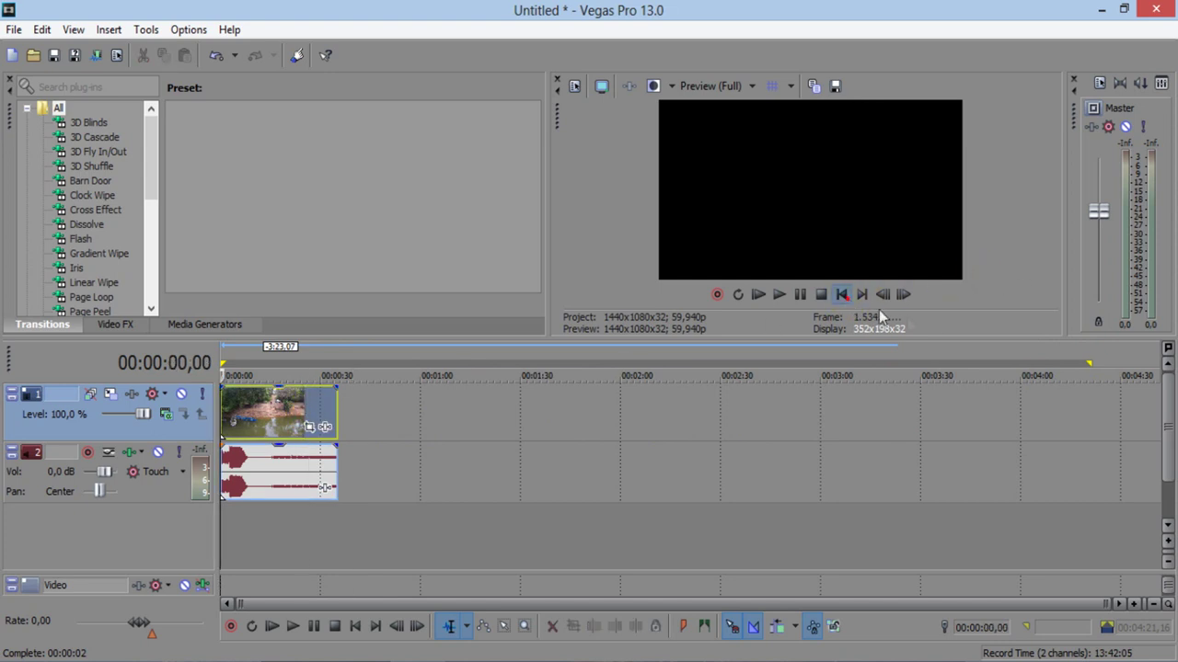
{"action": "key", "text": "space"}
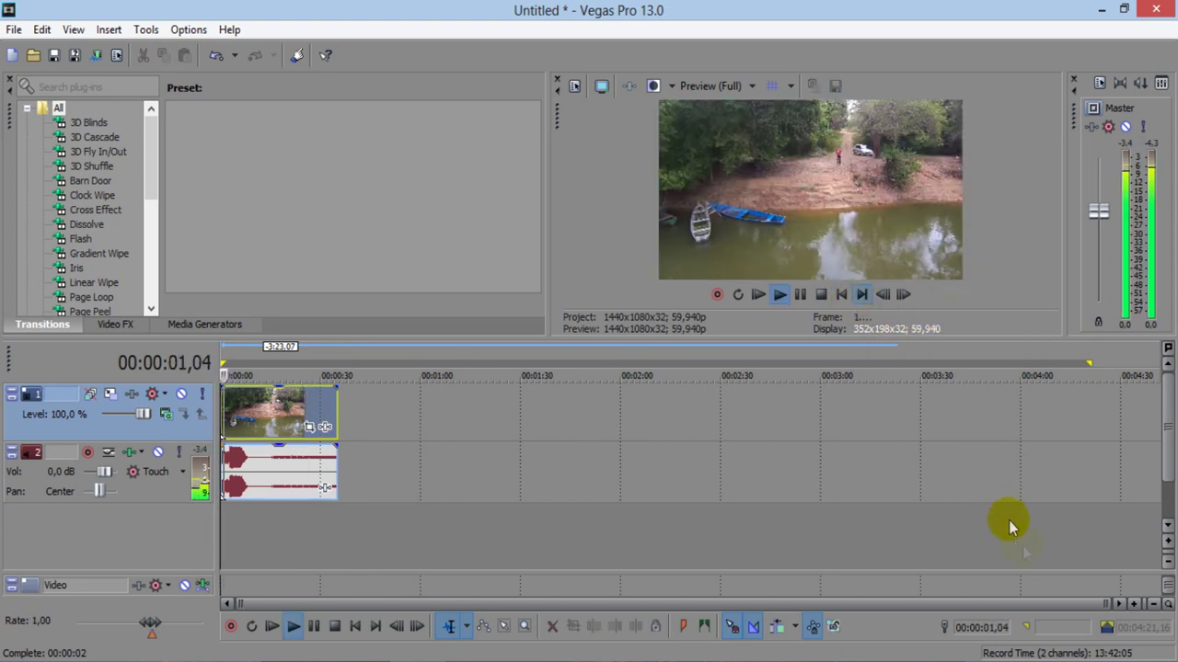
{"action": "key", "text": "space"}
{"action": "left_click", "coordinate": [1062, 661]}
{"action": "left_click", "coordinate": [1058, 522]}
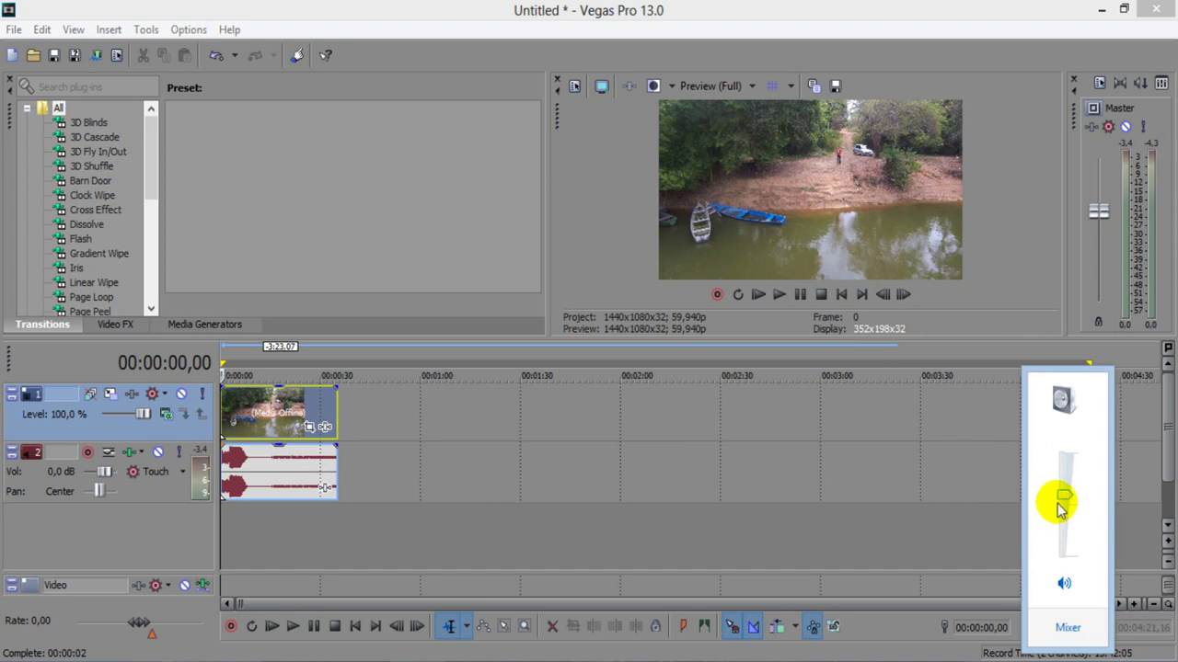
{"action": "left_click", "coordinate": [778, 296]}
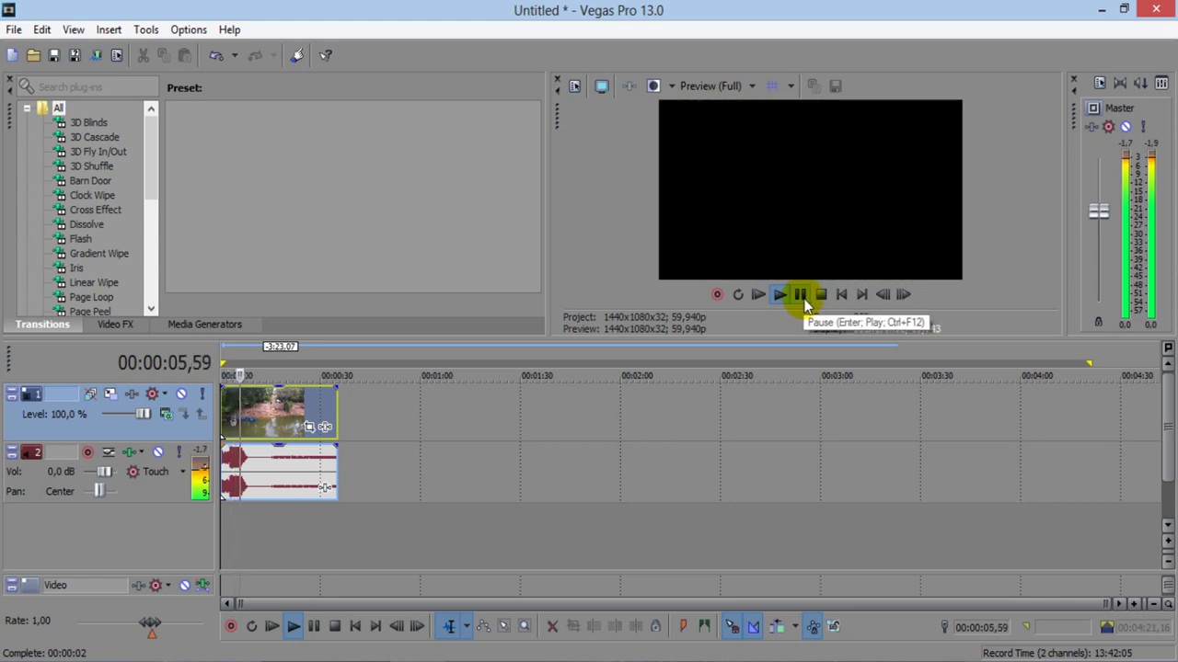
{"action": "left_click", "coordinate": [799, 296]}
- Split the preview clip's video and audio at 00:00:08,15, where the opening sound has faded out, and delete the part after the cut
{"action": "scroll", "coordinate": [364, 465], "scroll_direction": "up", "scroll_amount": 3}
{"action": "scroll", "coordinate": [368, 465], "scroll_direction": "up", "scroll_amount": 3}
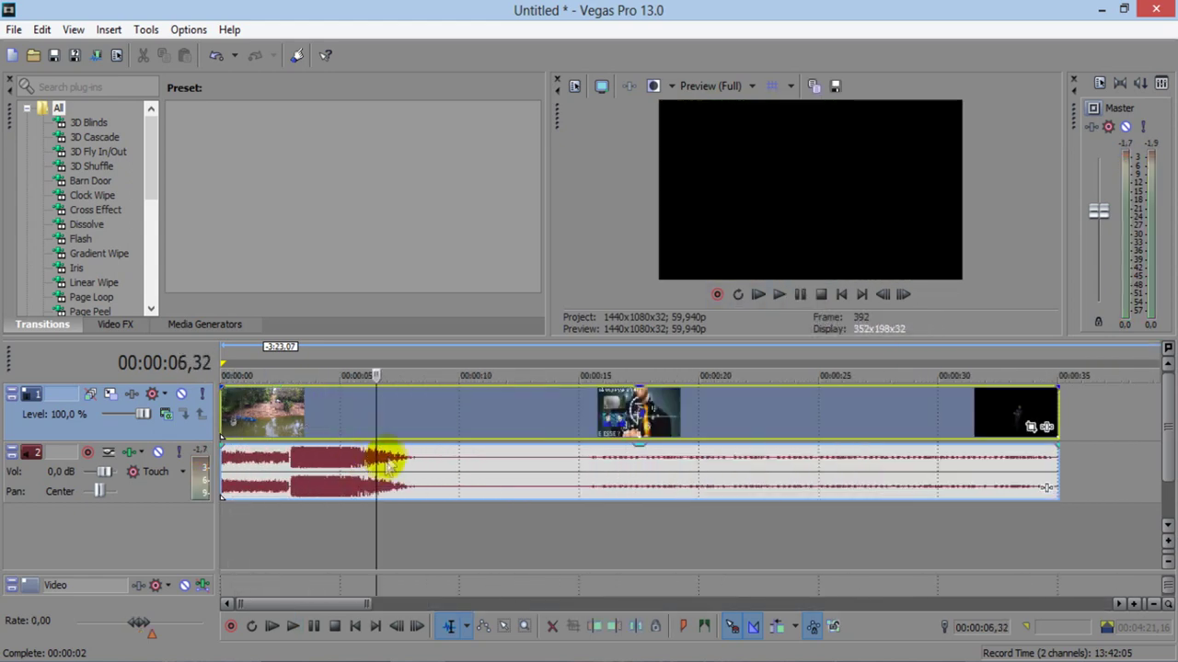
{"action": "left_click", "coordinate": [394, 465]}
{"action": "left_click", "coordinate": [411, 465]}
{"action": "left_click", "coordinate": [422, 465]}
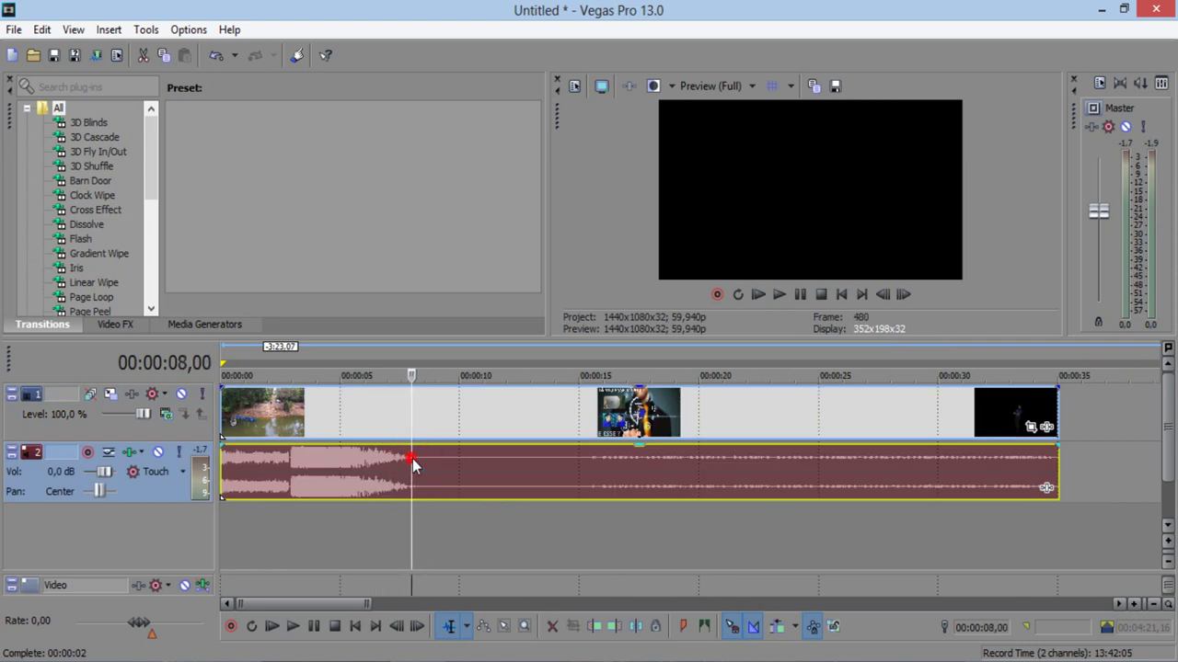
{"action": "scroll", "coordinate": [443, 493], "scroll_direction": "down", "scroll_amount": 3}
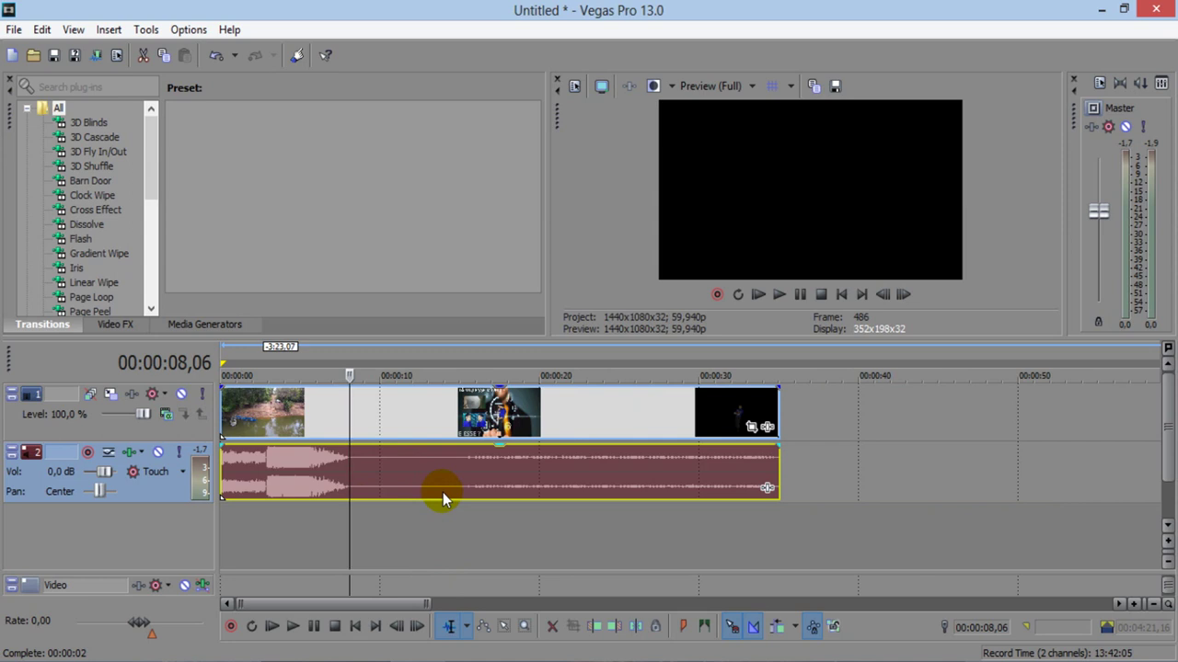
{"action": "left_click", "coordinate": [635, 627]}
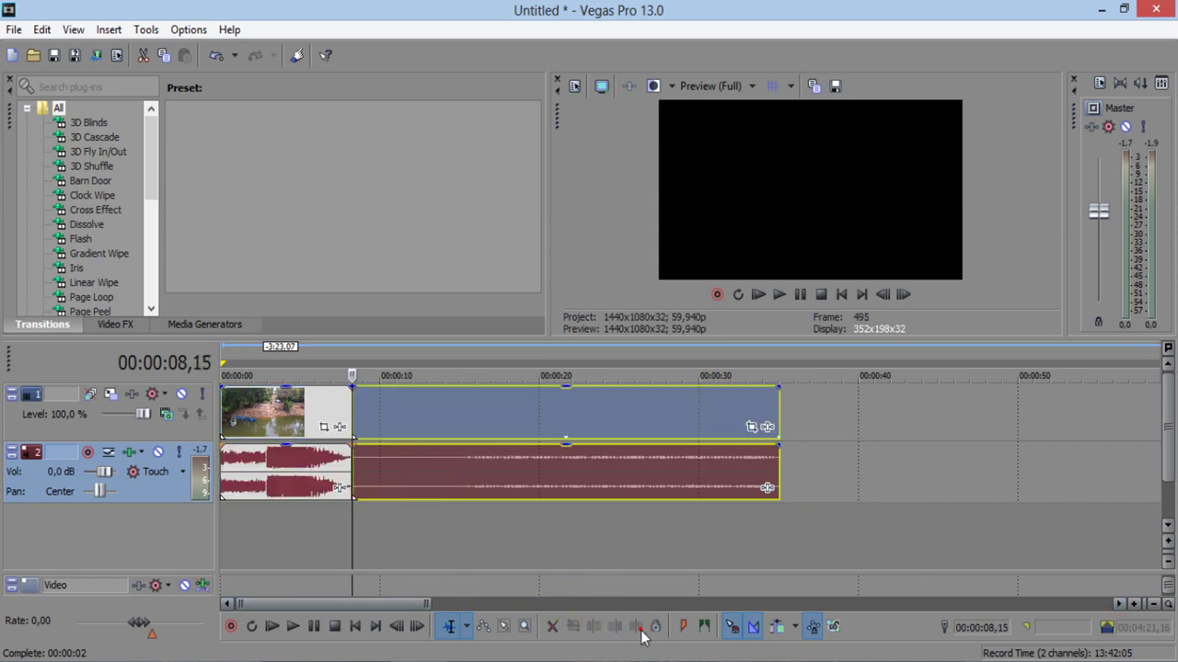
{"action": "left_click", "coordinate": [545, 433]}
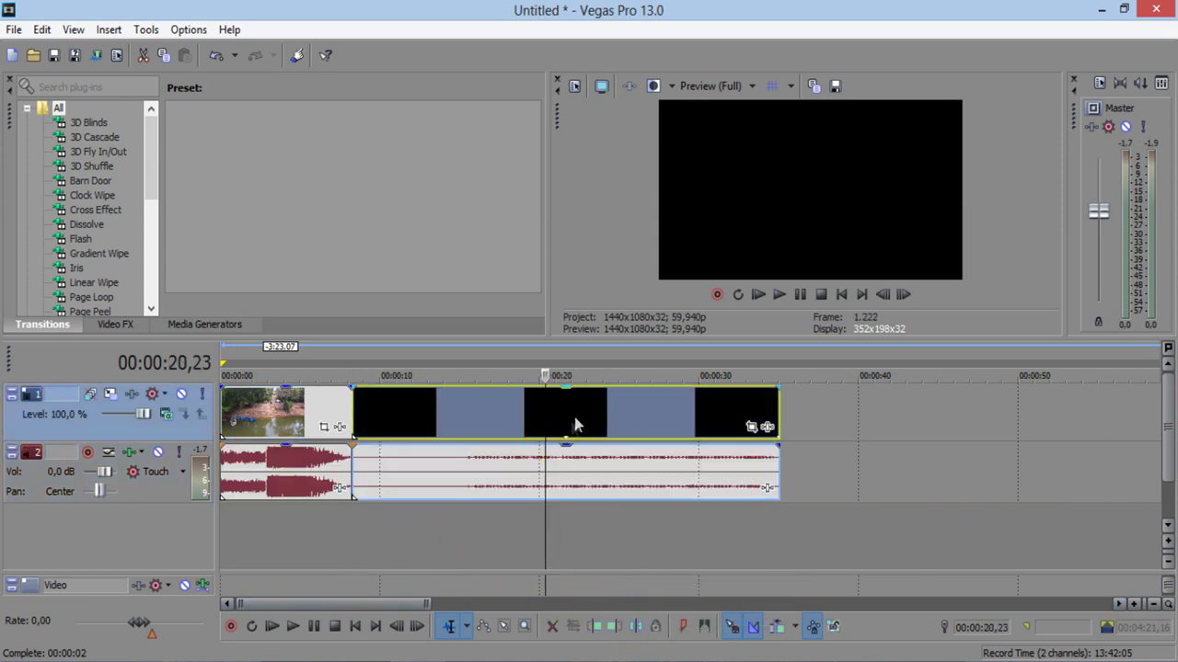
{"action": "key", "text": "Delete"}
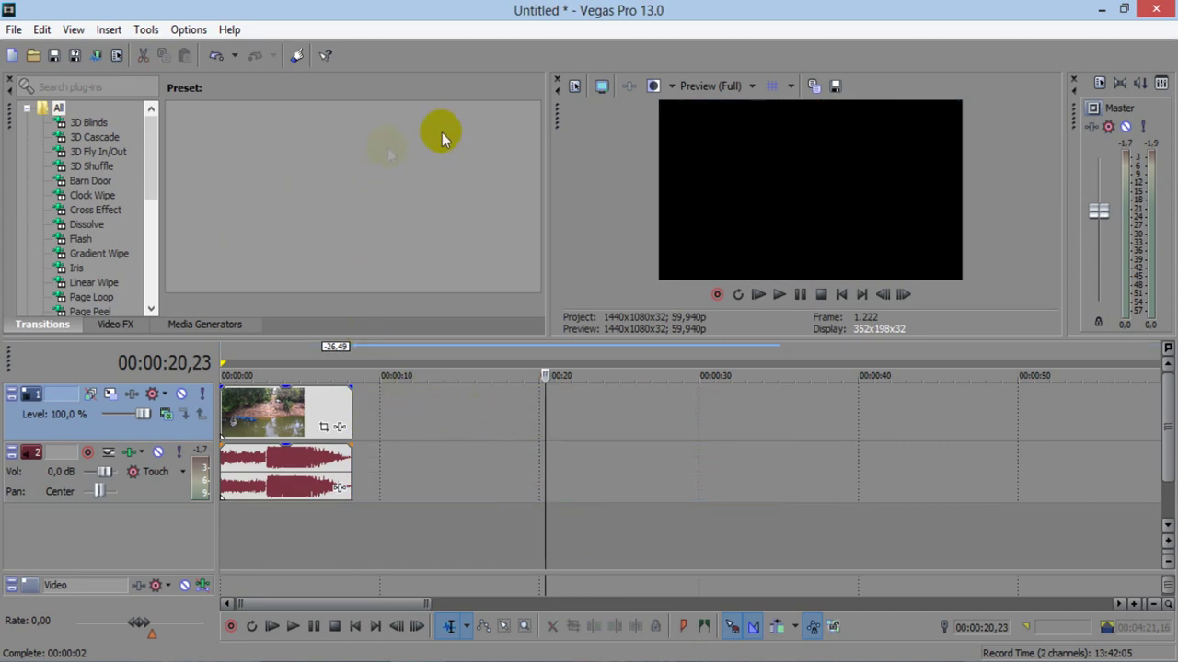
- Switch to the file explorer and copy the folder name BATI O DRONE OLHA NO QUE DEU from the path
{"action": "key", "text": "alt+Tab"}
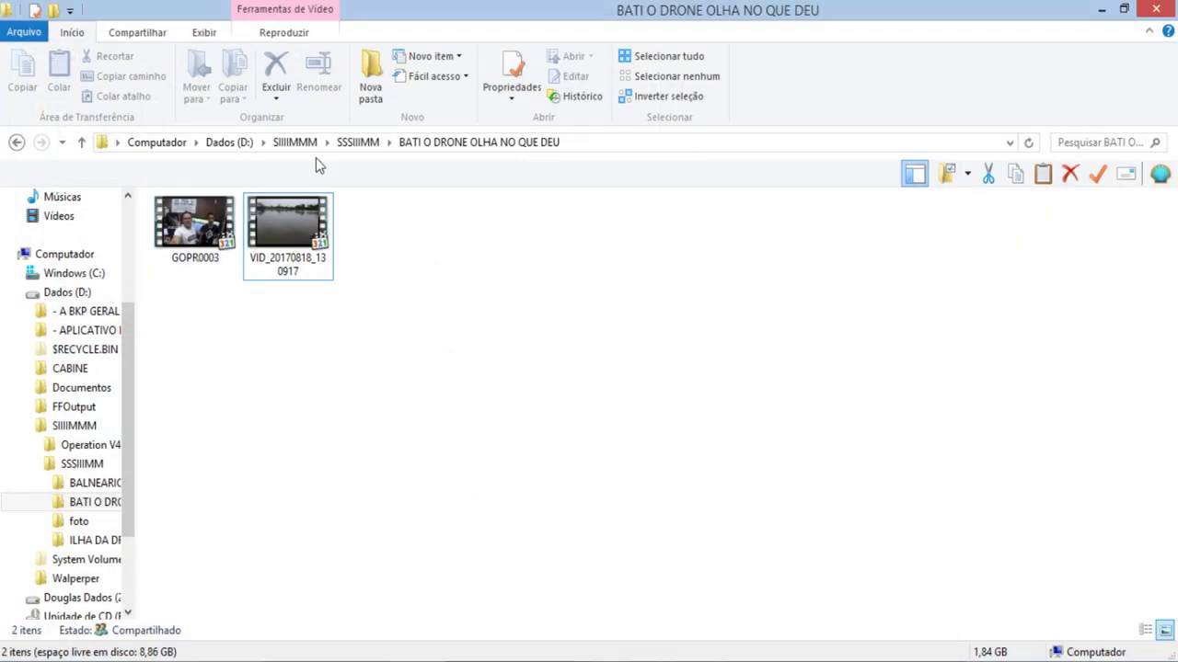
{"action": "left_click", "coordinate": [646, 140]}
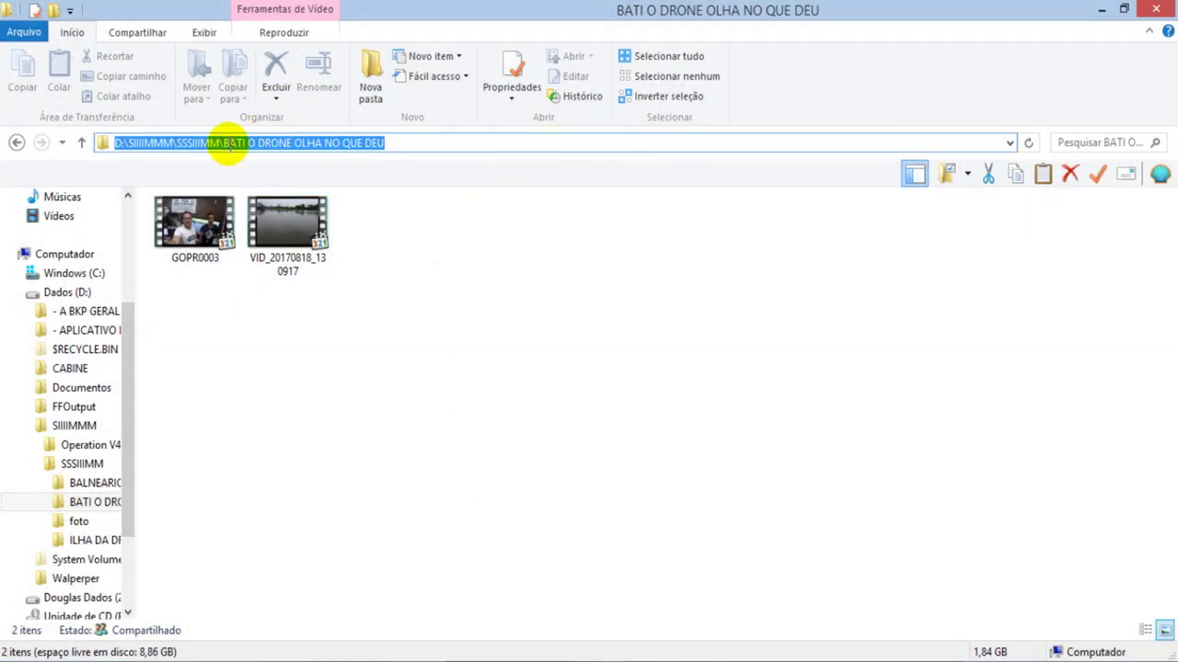
{"action": "left_click_drag", "start_coordinate": [223, 143], "coordinate": [318, 145]}
{"action": "right_click", "coordinate": [328, 141]}
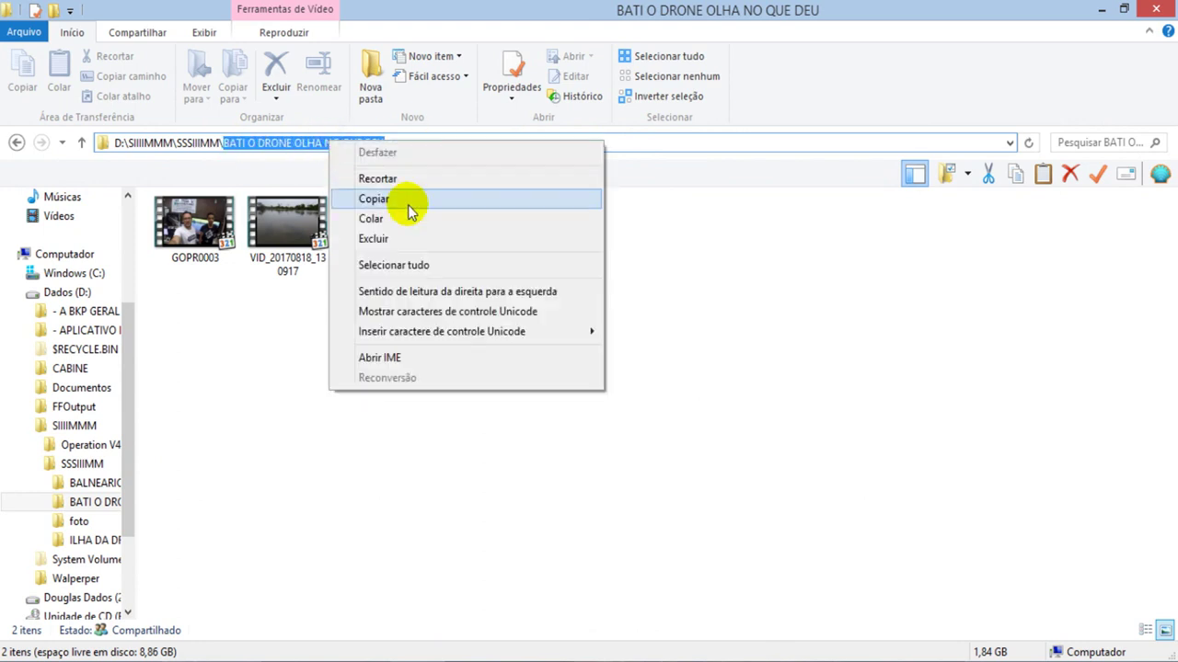
{"action": "left_click", "coordinate": [377, 197]}
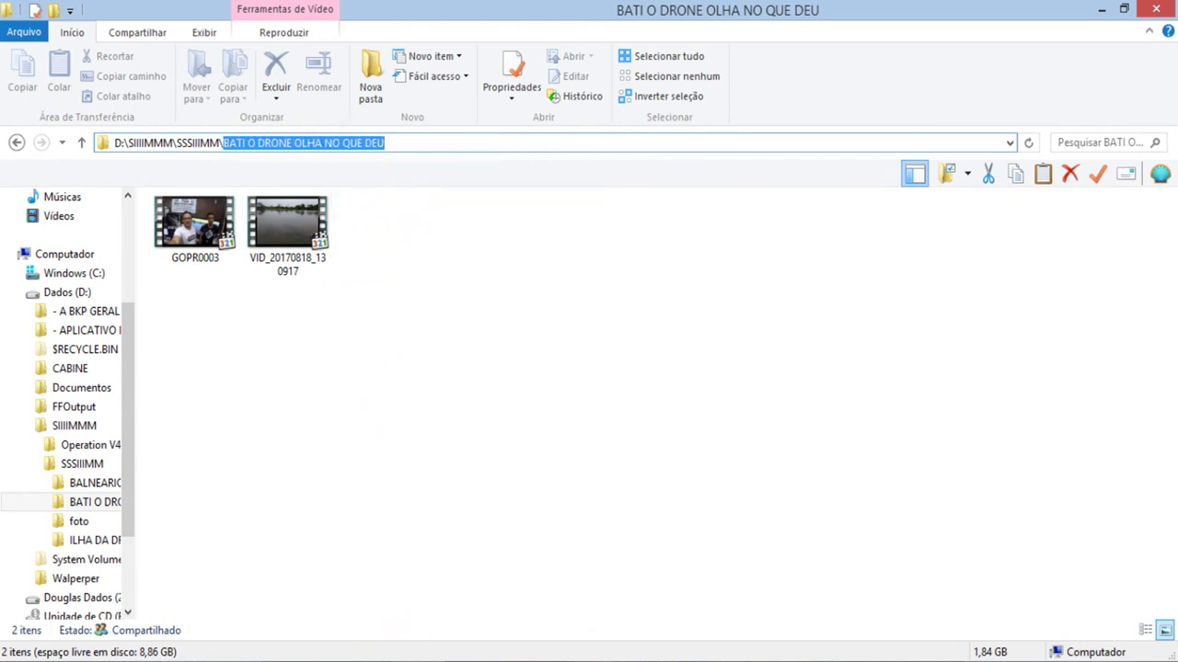
- Switch back to Vegas Pro and save the project in Documents with the copied name BATI O DRONE OLHA NO QUE DEU
{"action": "key", "text": "alt+Tab"}
{"action": "left_click", "coordinate": [54, 55]}
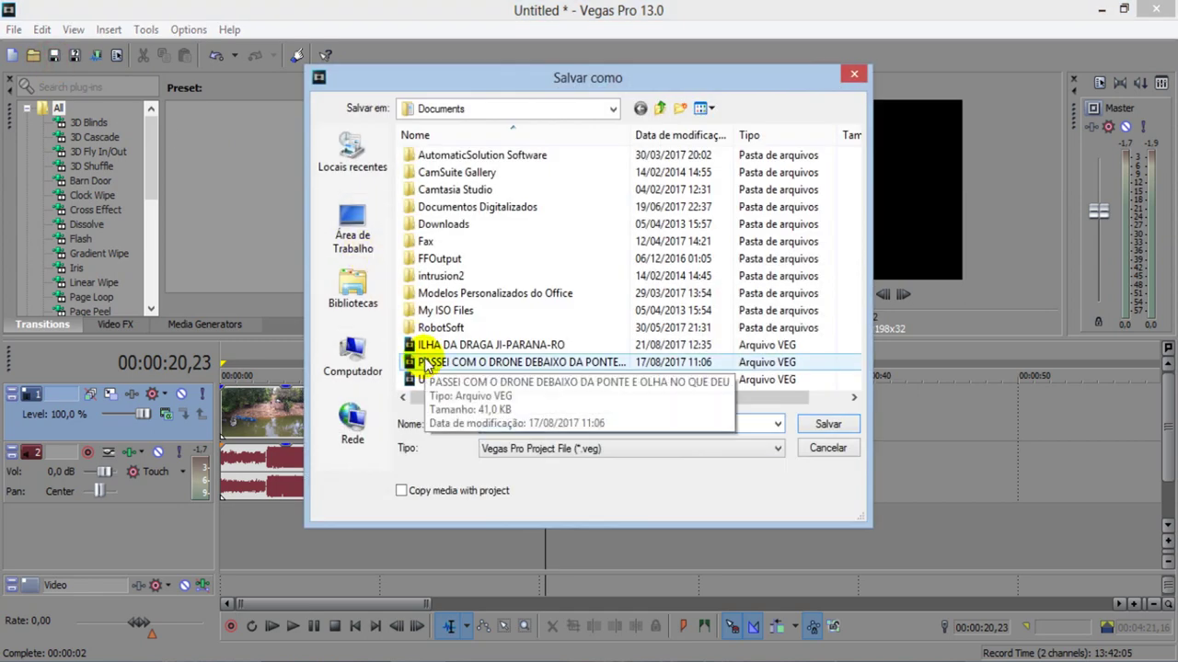
{"action": "key", "text": "ctrl+v"}
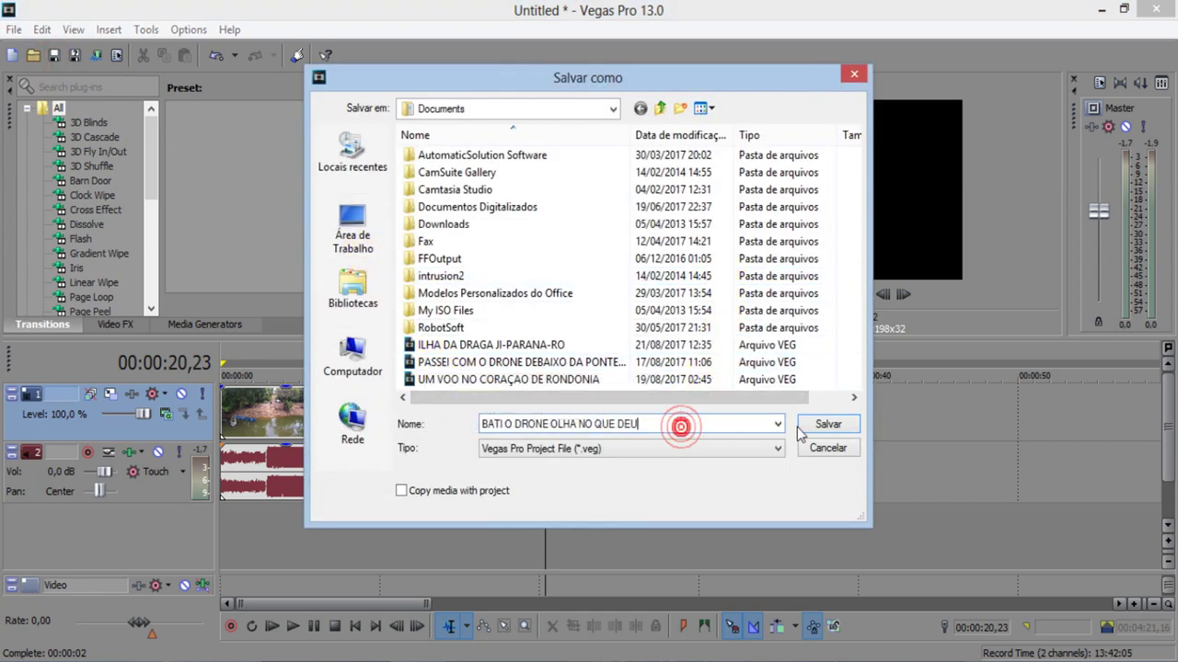
{"action": "left_click", "coordinate": [828, 424]}
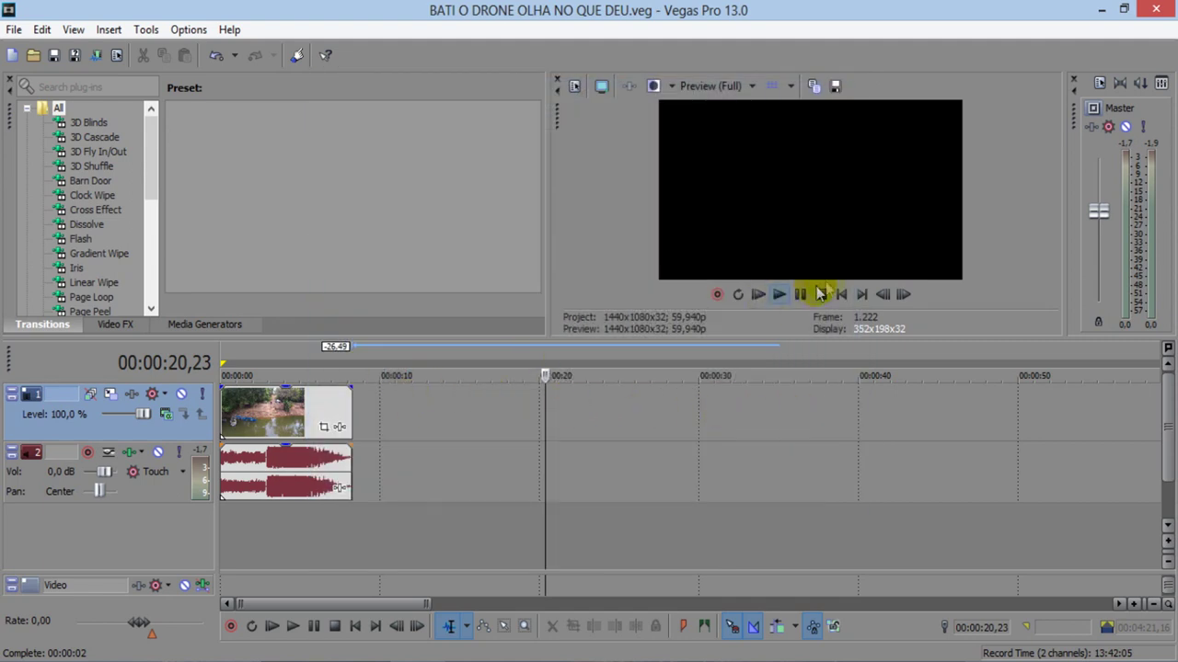
- Play the trimmed preview clip from the start of the timeline to check it, and stop playback
{"action": "left_click", "coordinate": [841, 296]}
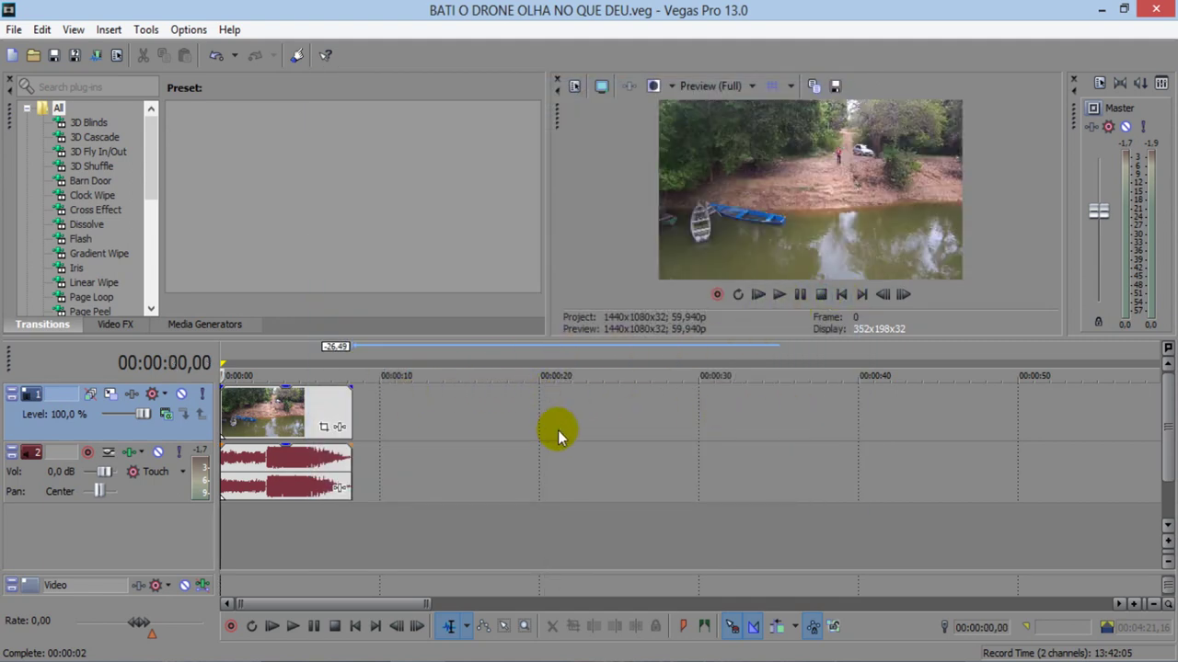
{"action": "key", "text": "space"}
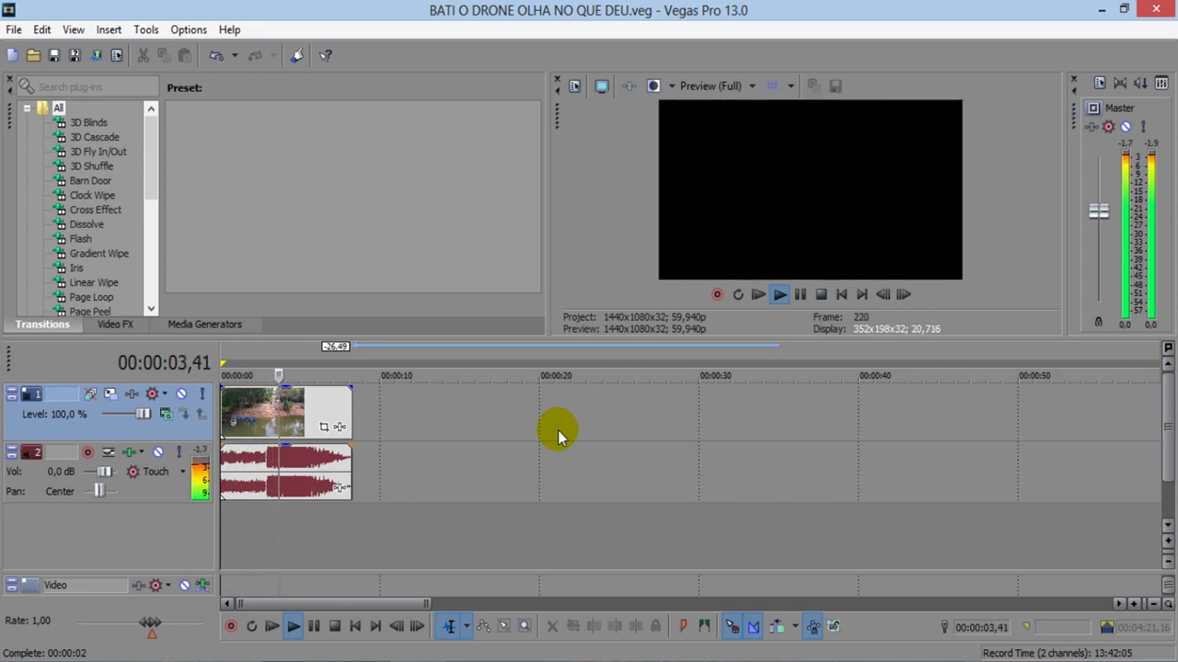
{"action": "key", "text": "space"}
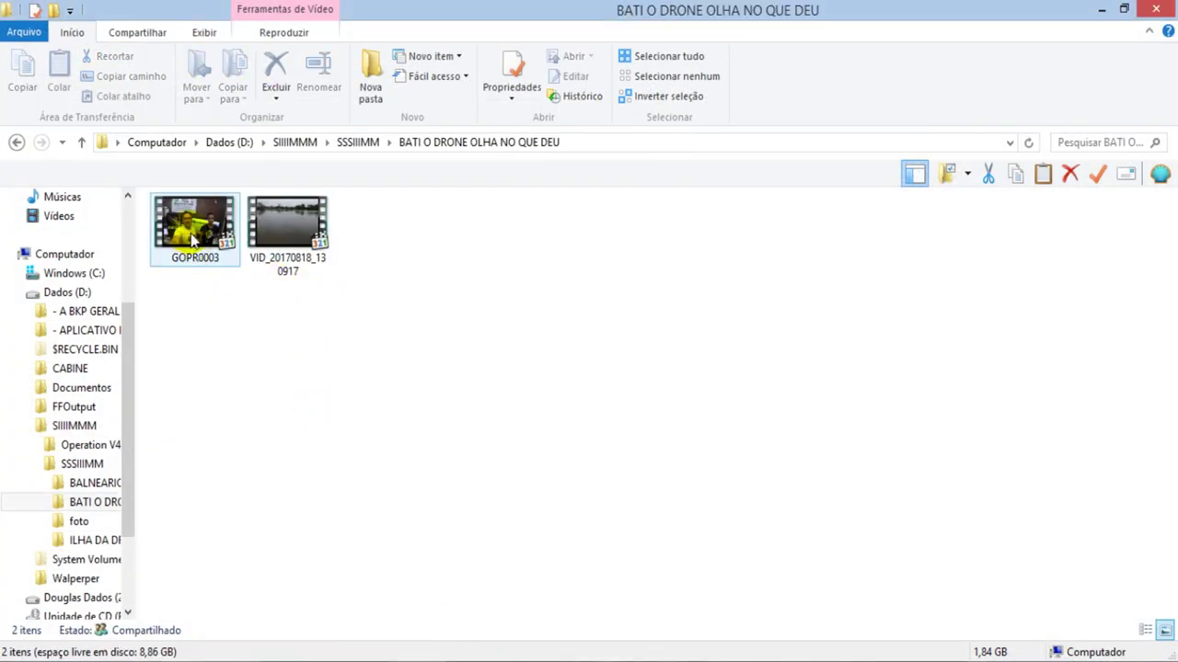
- Add the GOPR0003 video from the BATI O DRONE OLHA NO QUE DEU folder to the timeline directly after the preview clip
{"action": "left_click_drag", "start_coordinate": [192, 236], "coordinate": [365, 402]}
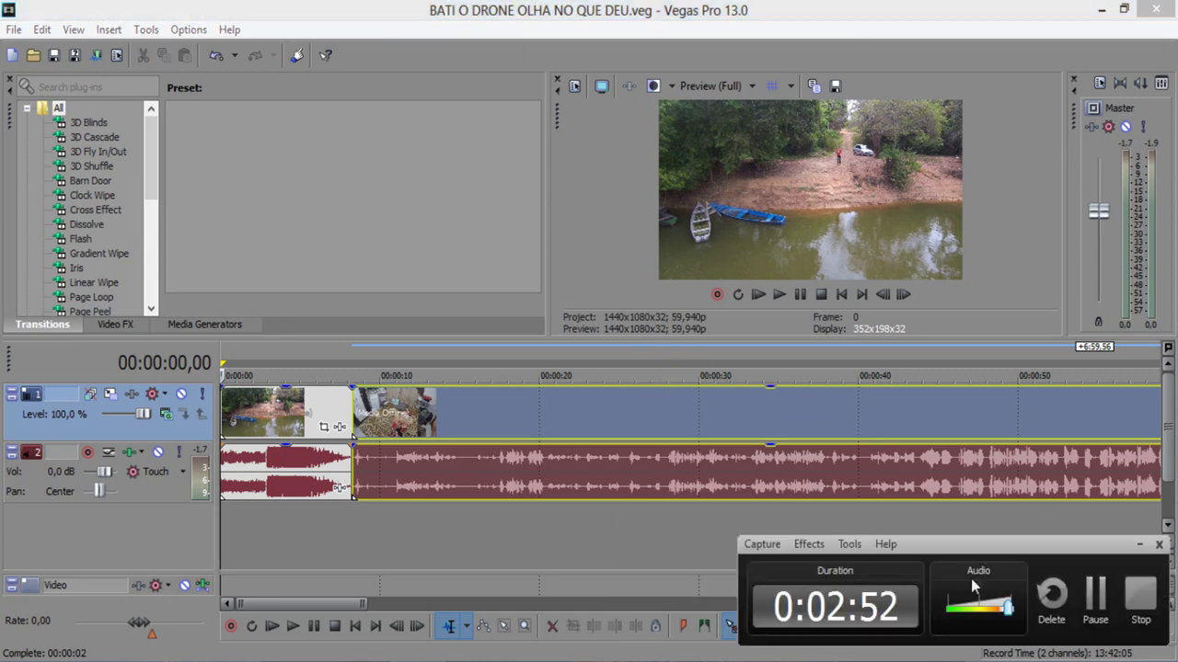
{"action": "left_click", "coordinate": [1088, 596]}
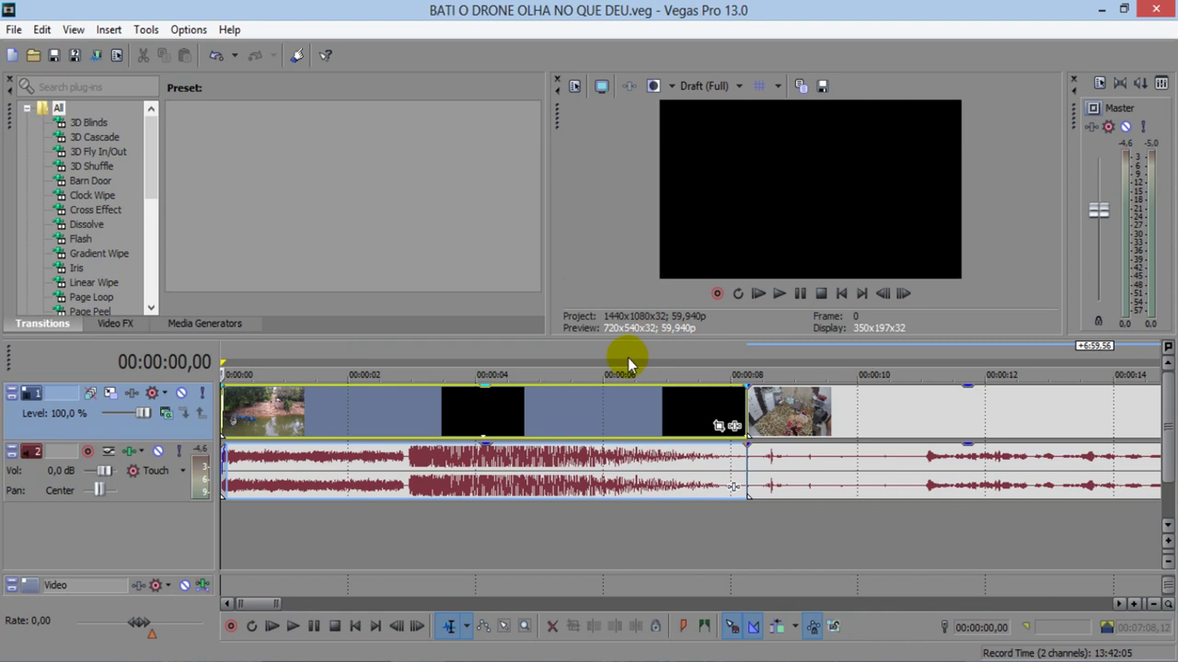
- Give the first clip's video and audio a very short fade-in at the start of the timeline
{"action": "left_click", "coordinate": [286, 409]}
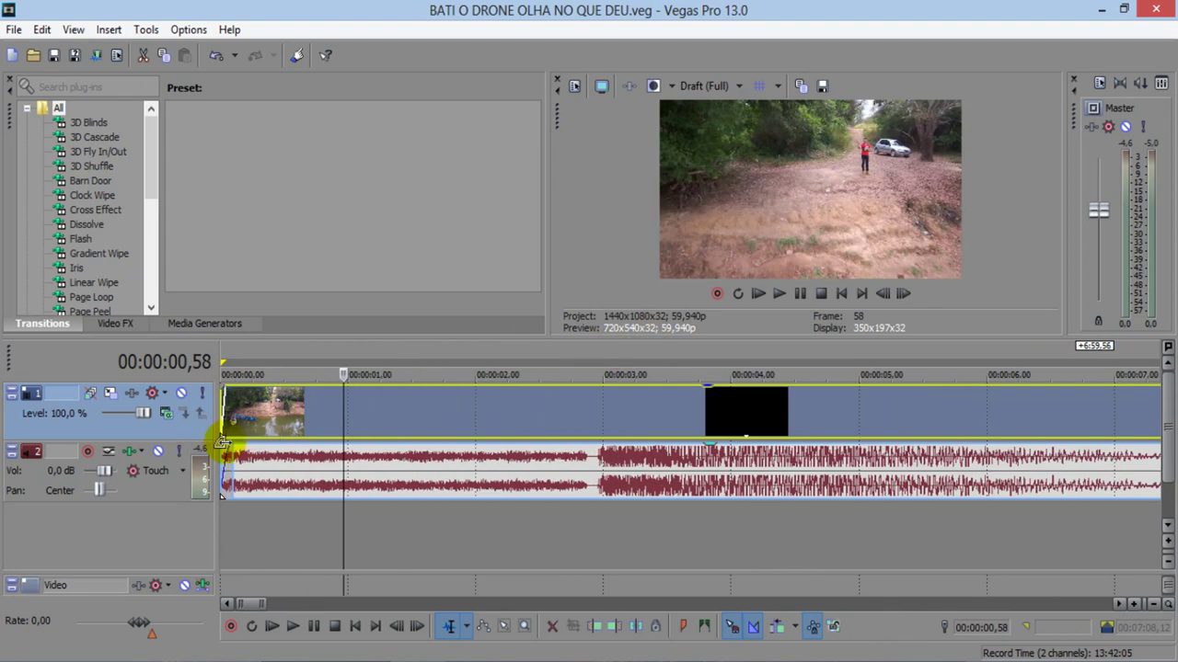
{"action": "scroll", "coordinate": [235, 450], "scroll_direction": "up", "scroll_amount": 2}
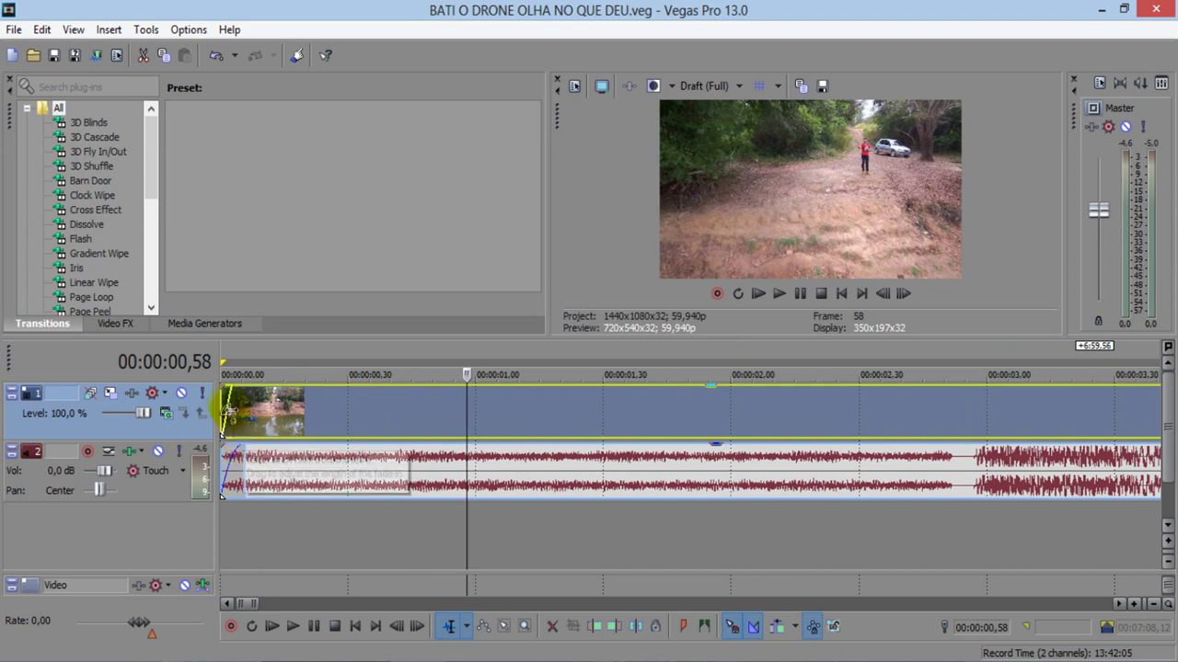
{"action": "mouse_move", "coordinate": [237, 451]}
{"action": "left_mouse_down"}
{"action": "mouse_move", "coordinate": [211, 452]}
{"action": "mouse_move", "coordinate": [237, 456]}
{"action": "left_mouse_up"}
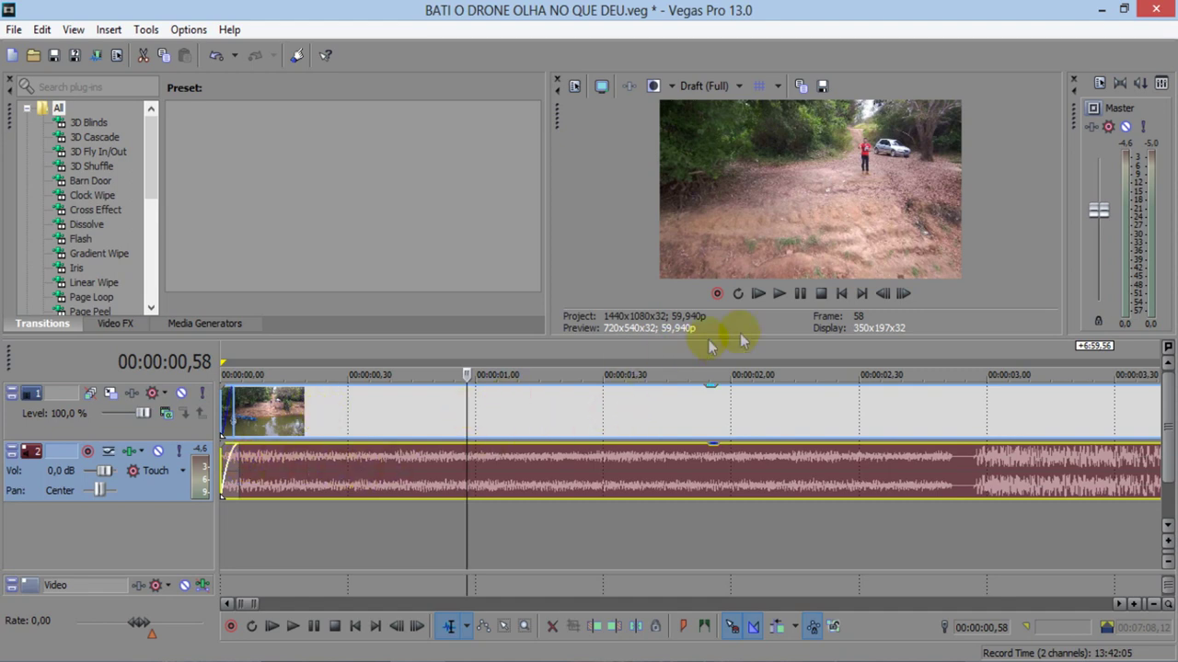
- Play the faded opening from the start of the timeline twice to check it, and stop playback
{"action": "left_click", "coordinate": [841, 294]}
{"action": "key", "text": "space"}
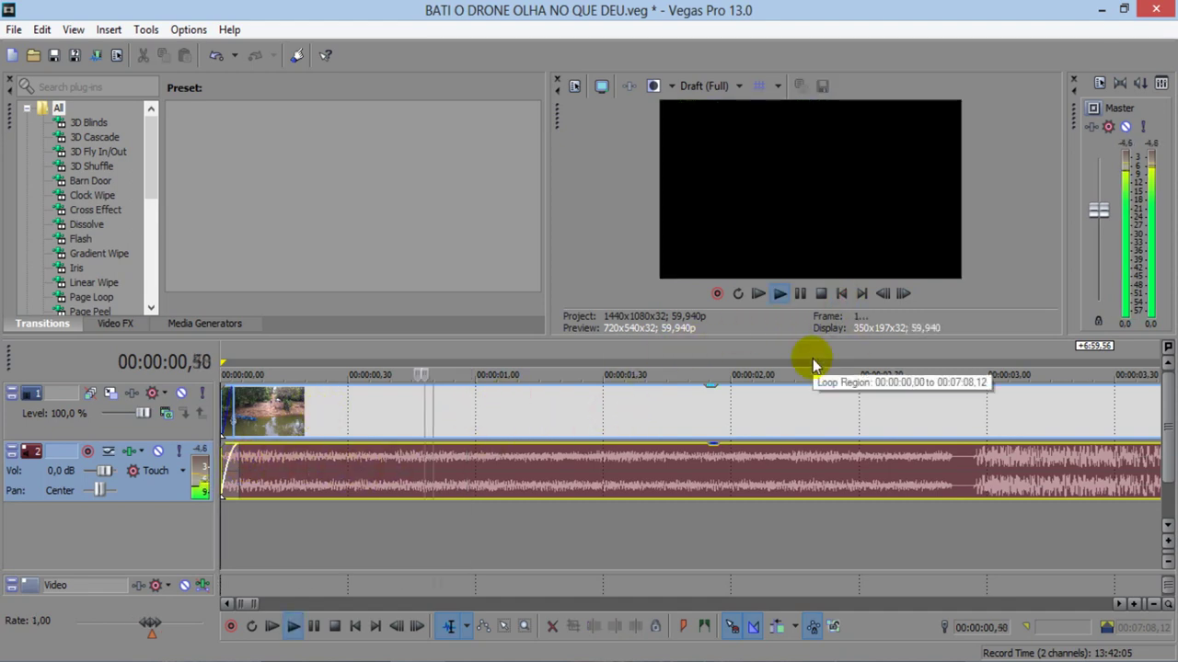
{"action": "left_click", "coordinate": [841, 293]}
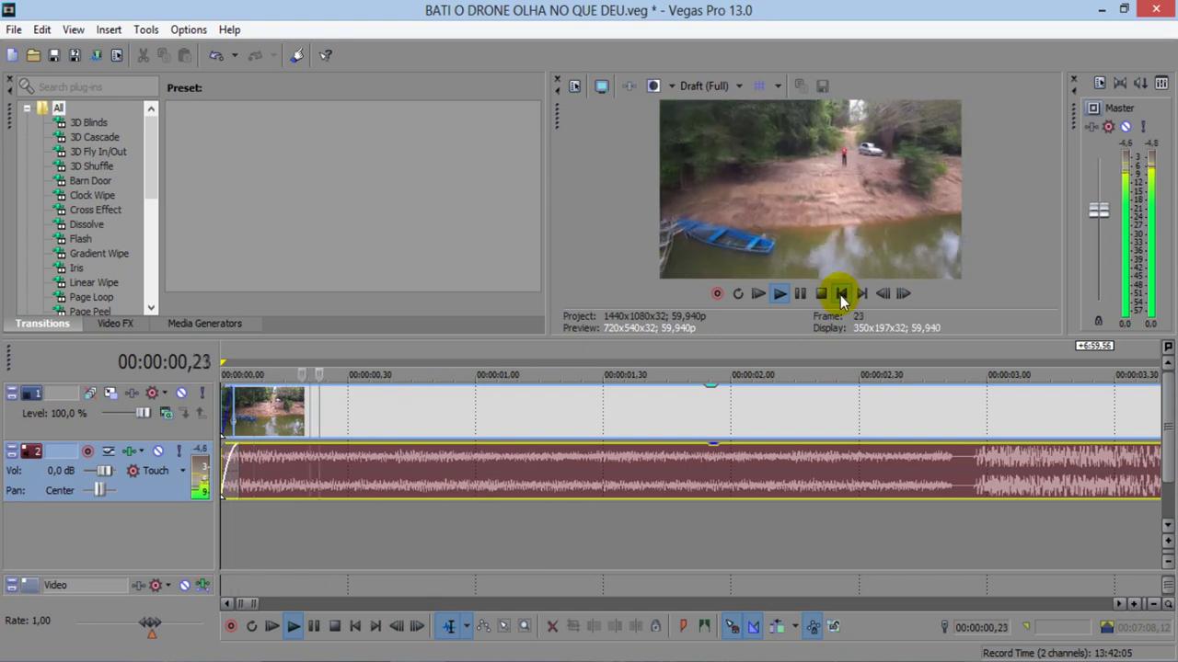
{"action": "left_click", "coordinate": [821, 293]}
- Move the GOPR0003 clip over the end of the first clip to make a 0.06 crossfade
{"action": "scroll", "coordinate": [777, 398], "scroll_direction": "down", "scroll_amount": 5}
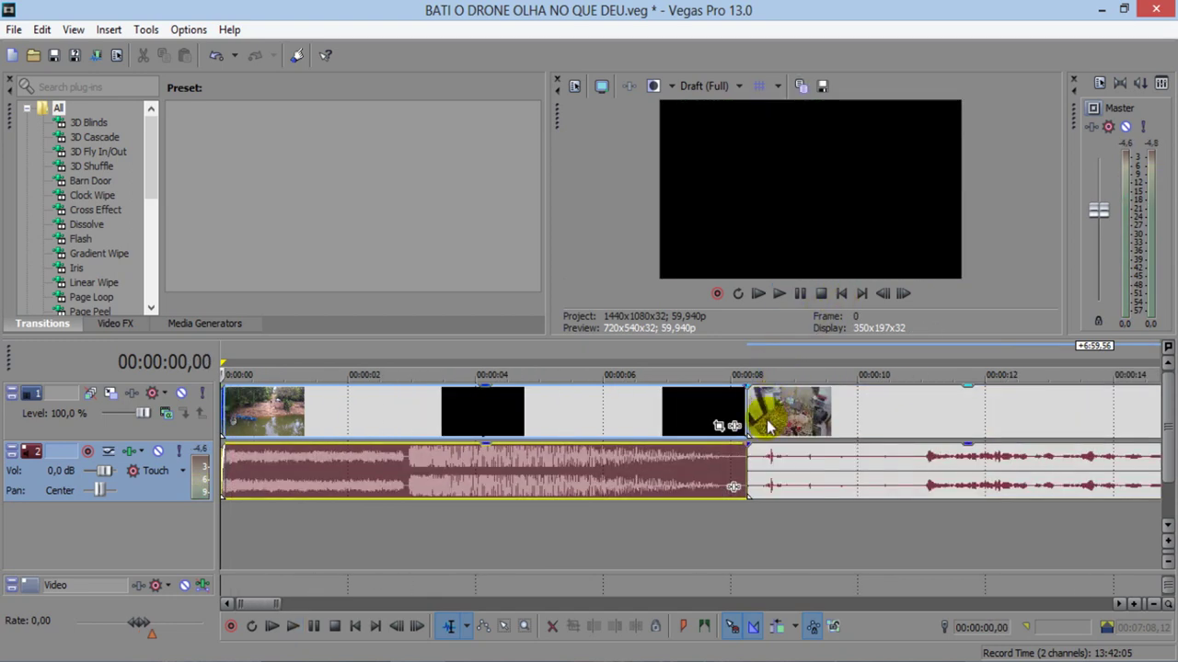
{"action": "left_click", "coordinate": [768, 425]}
{"action": "scroll", "coordinate": [736, 428], "scroll_direction": "up", "scroll_amount": 3}
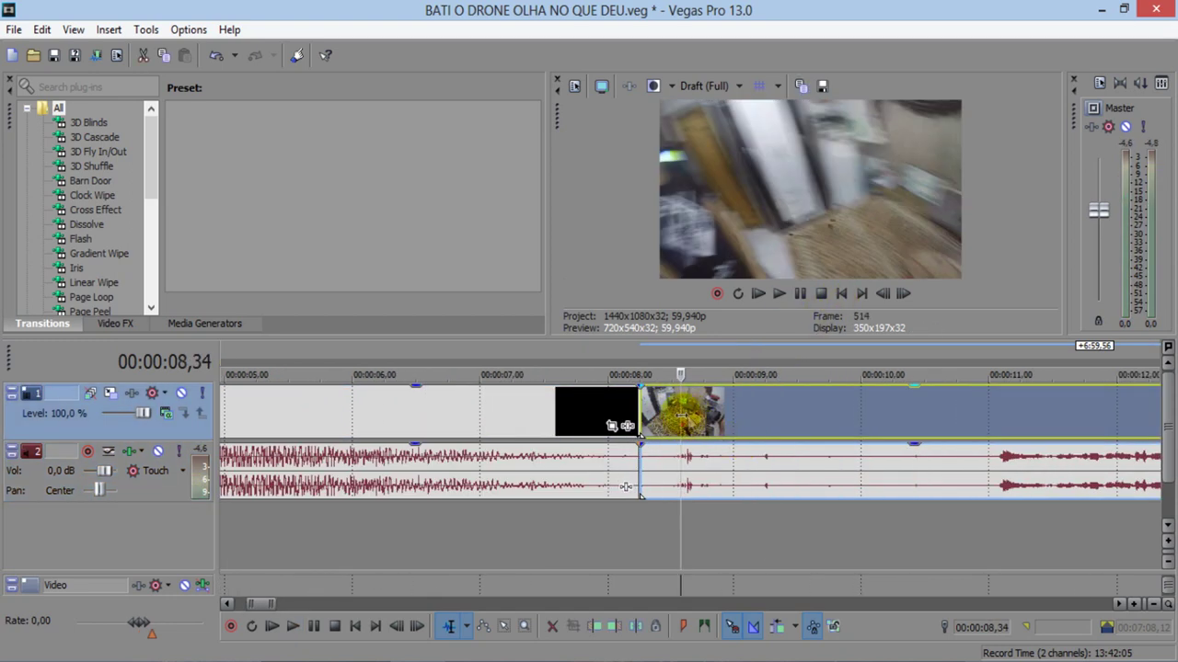
{"action": "left_click", "coordinate": [699, 421]}
{"action": "mouse_move", "coordinate": [663, 421]}
{"action": "left_mouse_down"}
{"action": "mouse_move", "coordinate": [685, 422]}
{"action": "mouse_move", "coordinate": [653, 429]}
{"action": "left_mouse_up"}
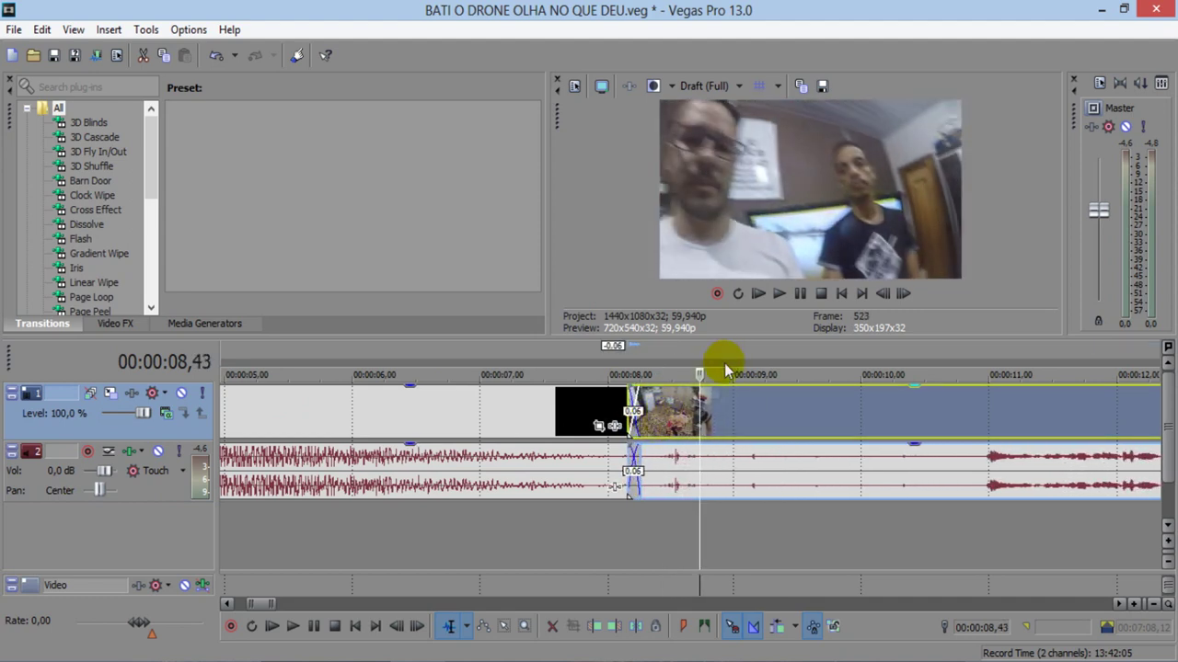
- Split the GOPR0003 video and audio at 00:00:10,56, just before the speech starts, and delete the part before the cut
{"action": "left_click", "coordinate": [727, 370]}
{"action": "left_click", "coordinate": [771, 355]}
{"action": "left_click", "coordinate": [944, 355]}
{"action": "left_click", "coordinate": [974, 354]}
{"action": "left_click", "coordinate": [981, 344]}
{"action": "key", "text": "space"}
{"action": "key", "text": "space"}
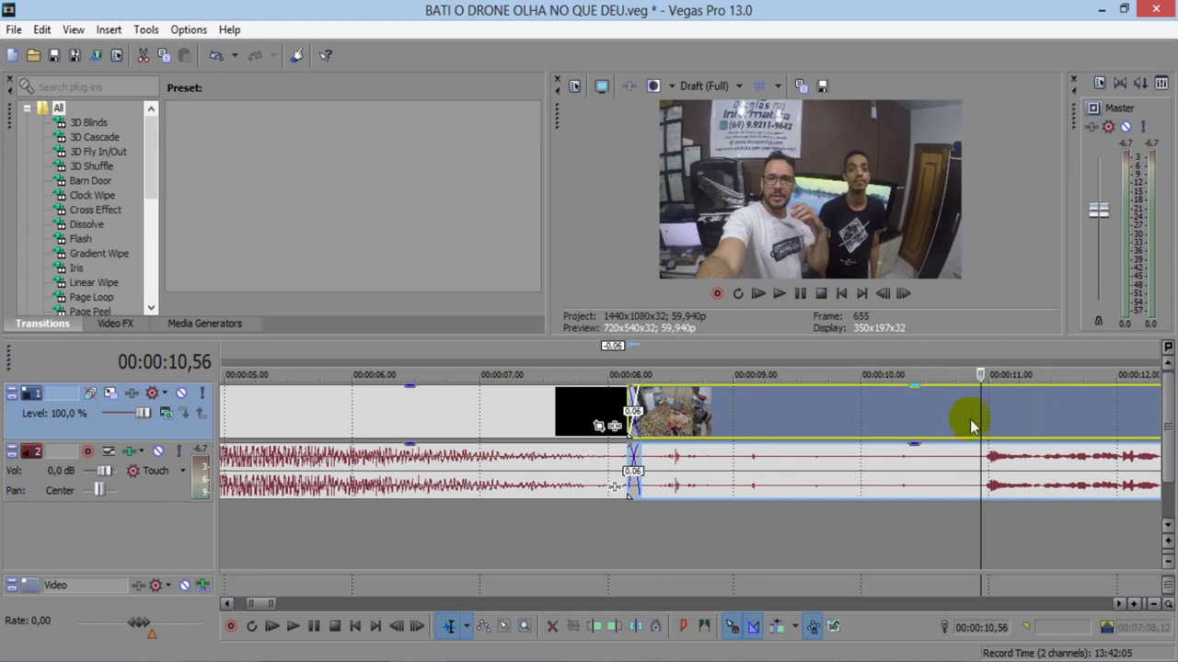
{"action": "left_click", "coordinate": [981, 464]}
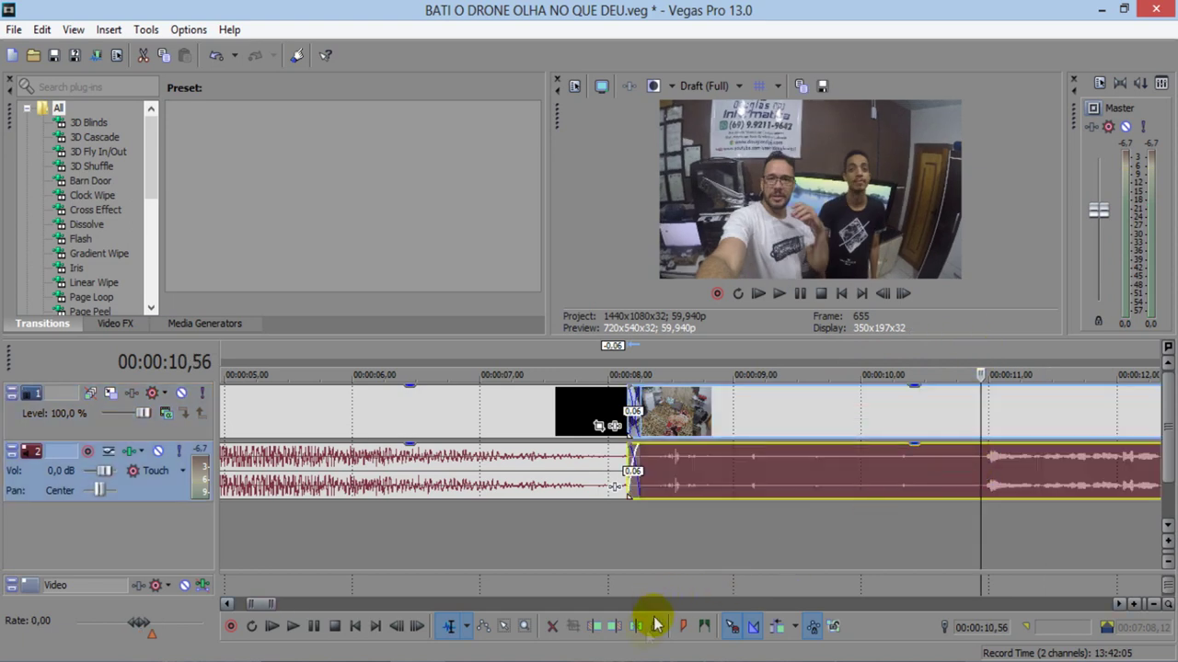
{"action": "left_click", "coordinate": [630, 635]}
{"action": "left_click", "coordinate": [853, 398]}
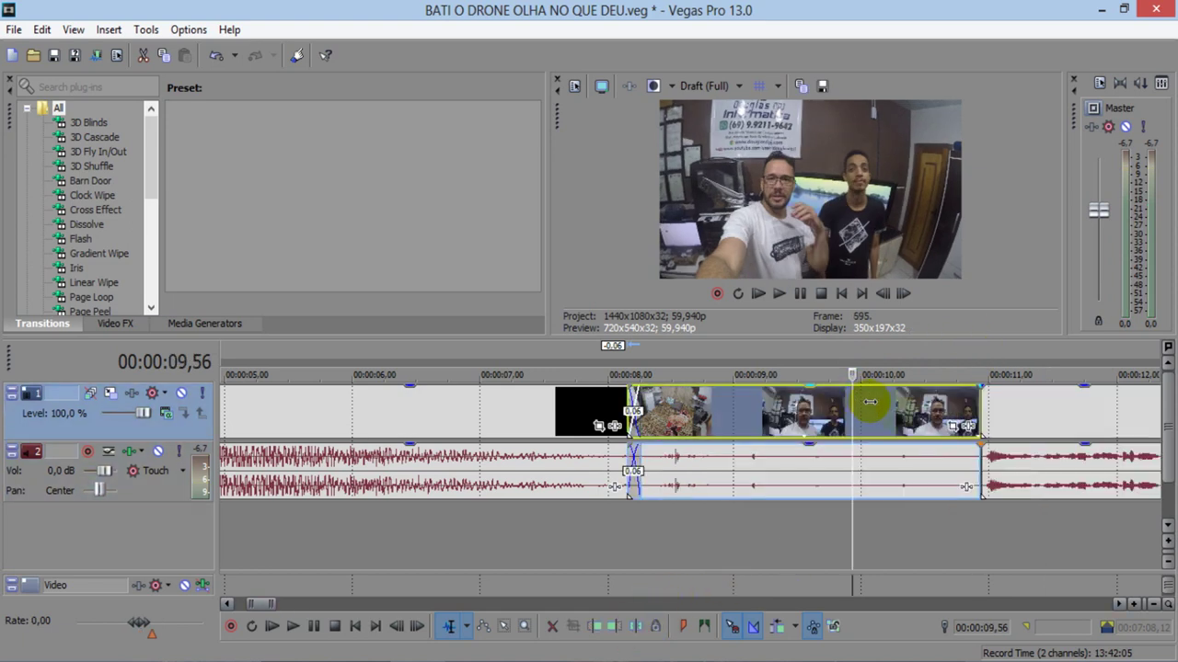
{"action": "key", "text": "Delete"}
- Move the remaining GOPR0003 clip over the end of the first clip for a 0.05 crossfade and play the transition
{"action": "left_click_drag", "start_coordinate": [1001, 419], "coordinate": [651, 423]}
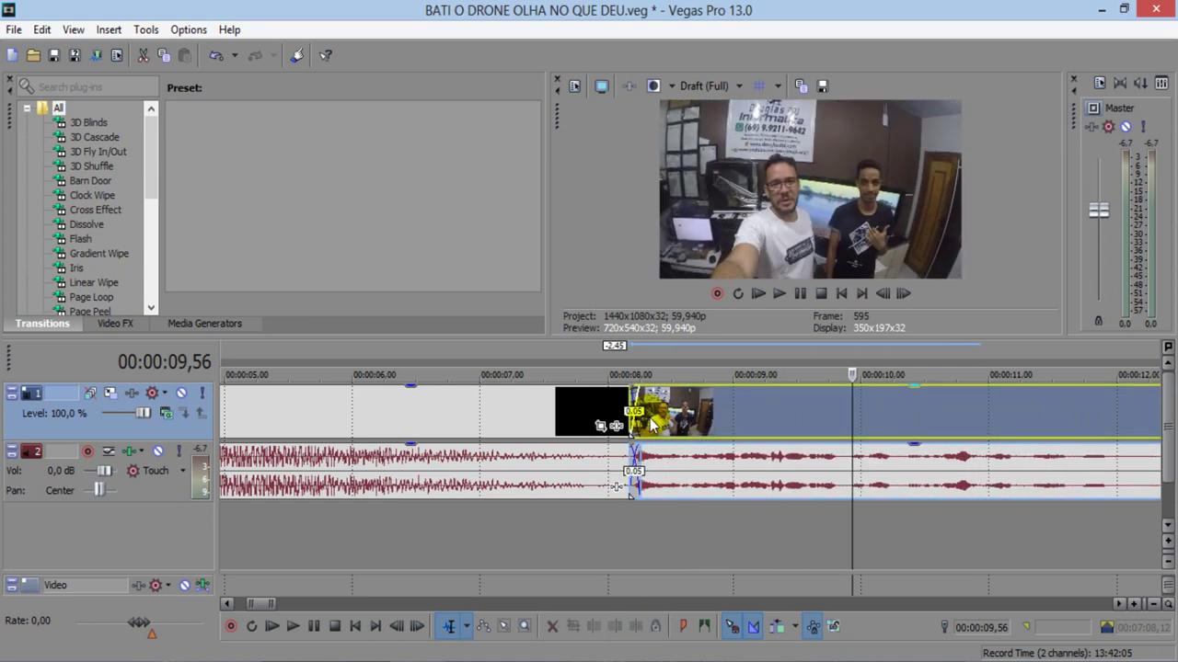
{"action": "left_click", "coordinate": [559, 368]}
{"action": "key", "text": "space"}
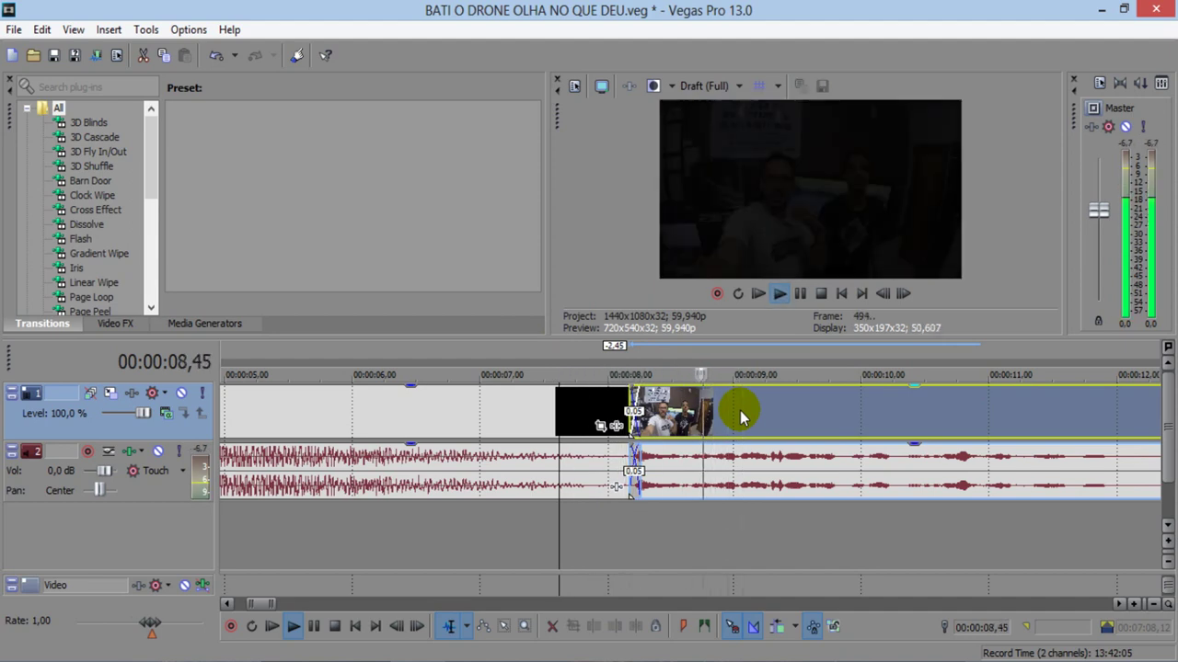
{"action": "key", "text": "space"}
- Set the video preview quality to Preview (Auto) and replay the transition between the two clips
{"action": "left_click", "coordinate": [708, 86]}
{"action": "left_click", "coordinate": [736, 112]}
{"action": "mouse_move", "coordinate": [727, 132]}
{"action": "left_click", "coordinate": [799, 133]}
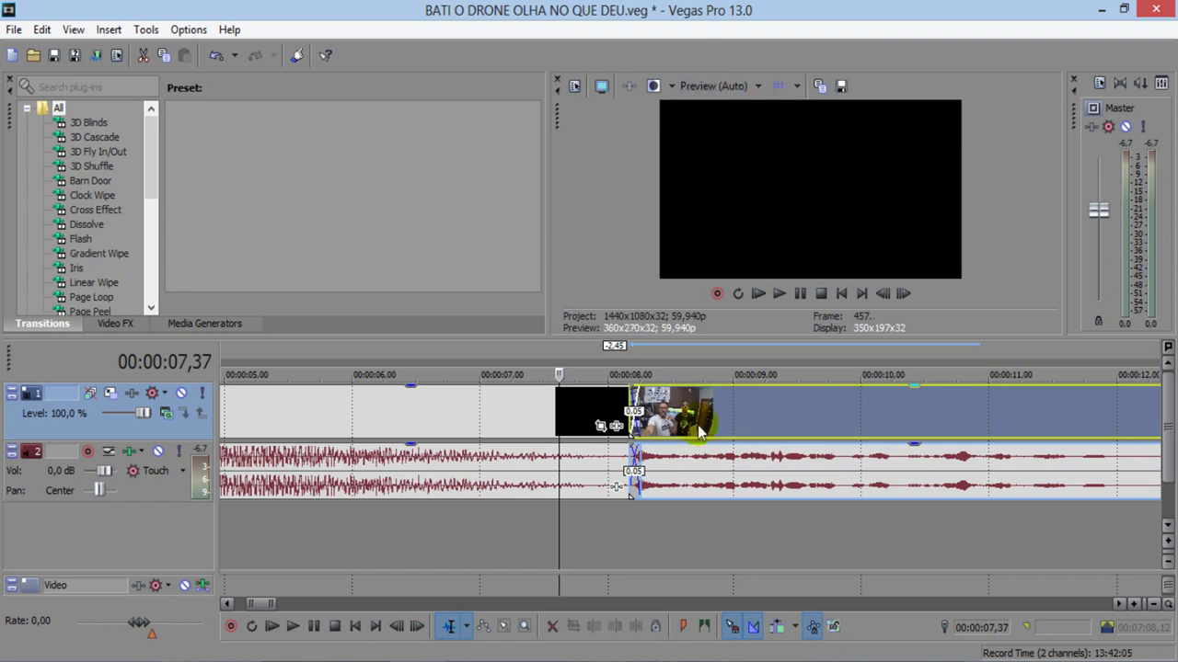
{"action": "key", "text": "space"}
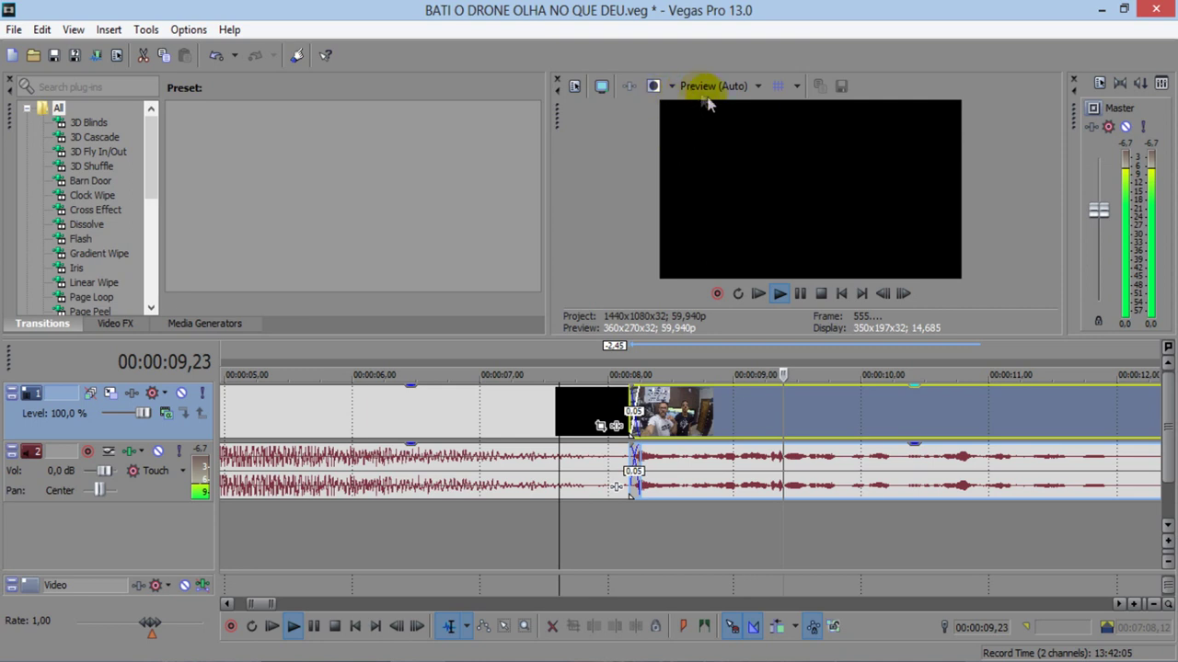
{"action": "key", "text": "space"}
- Step frame by frame through the crossfade to 00:00:08,23 and play on from there to check the cut into the GOPR0003 clip
{"action": "left_click", "coordinate": [615, 351]}
{"action": "key", "text": "Right"}
{"action": "key", "text": "Right"}
{"action": "key", "text": "Right"}
{"action": "key", "text": "Right"}
{"action": "key", "text": "Right"}
{"action": "key", "text": "Right"}
{"action": "key", "text": "Right"}
{"action": "key", "text": "Right"}
{"action": "key", "text": "Right"}
{"action": "key", "text": "Right"}
{"action": "key", "text": "Right"}
{"action": "key", "text": "Right"}
{"action": "key", "text": "Right"}
{"action": "key", "text": "Right"}
{"action": "key", "text": "Right"}
{"action": "key", "text": "Right"}
{"action": "key", "text": "Right"}
{"action": "key", "text": "Right"}
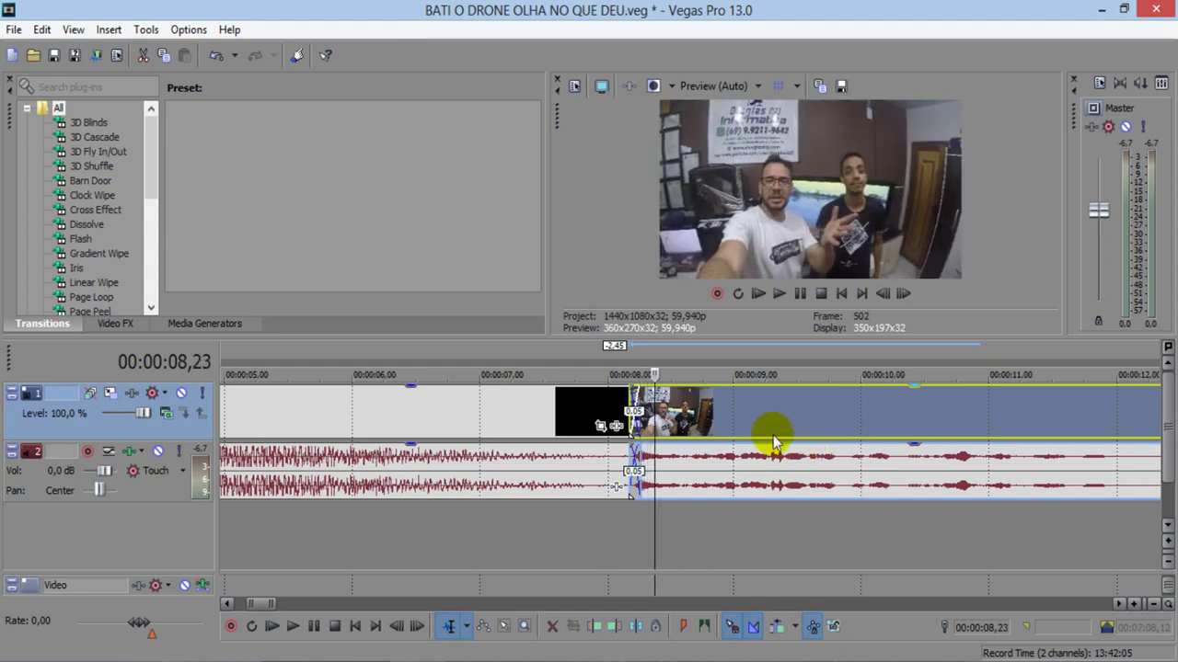
{"action": "scroll", "coordinate": [762, 436], "scroll_direction": "down", "scroll_amount": 4}
{"action": "key", "text": "space"}
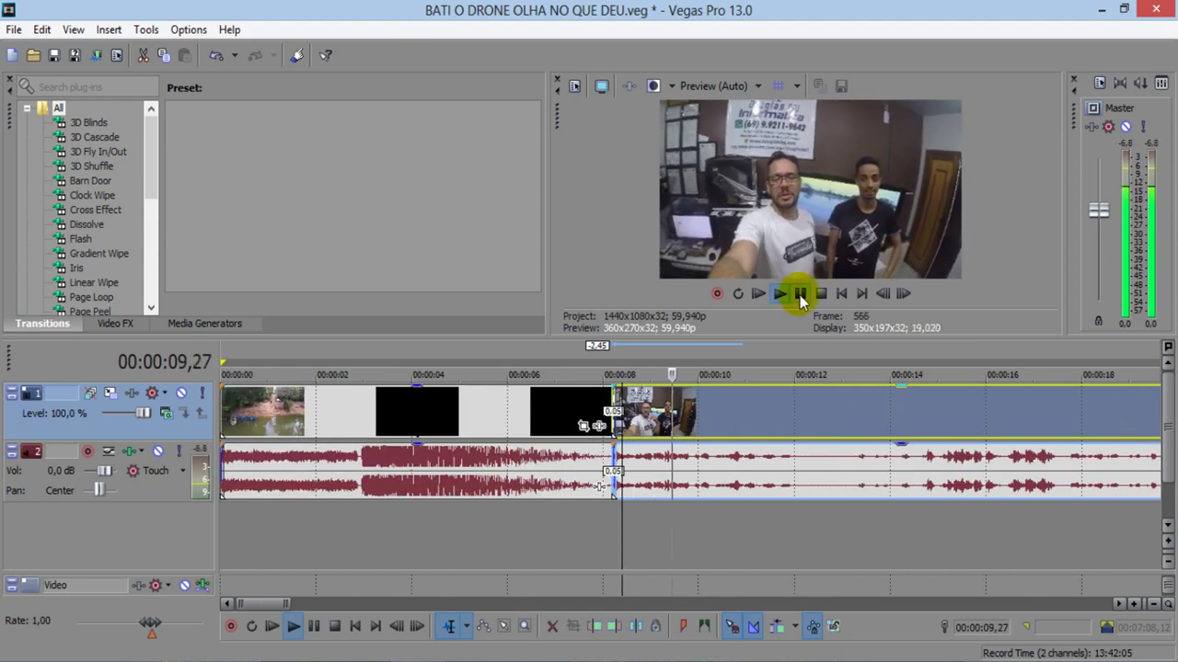
- Play part of the GOPR0003 clip, set the video preview quality to Draft (Full) and save the project
{"action": "left_click", "coordinate": [800, 294]}
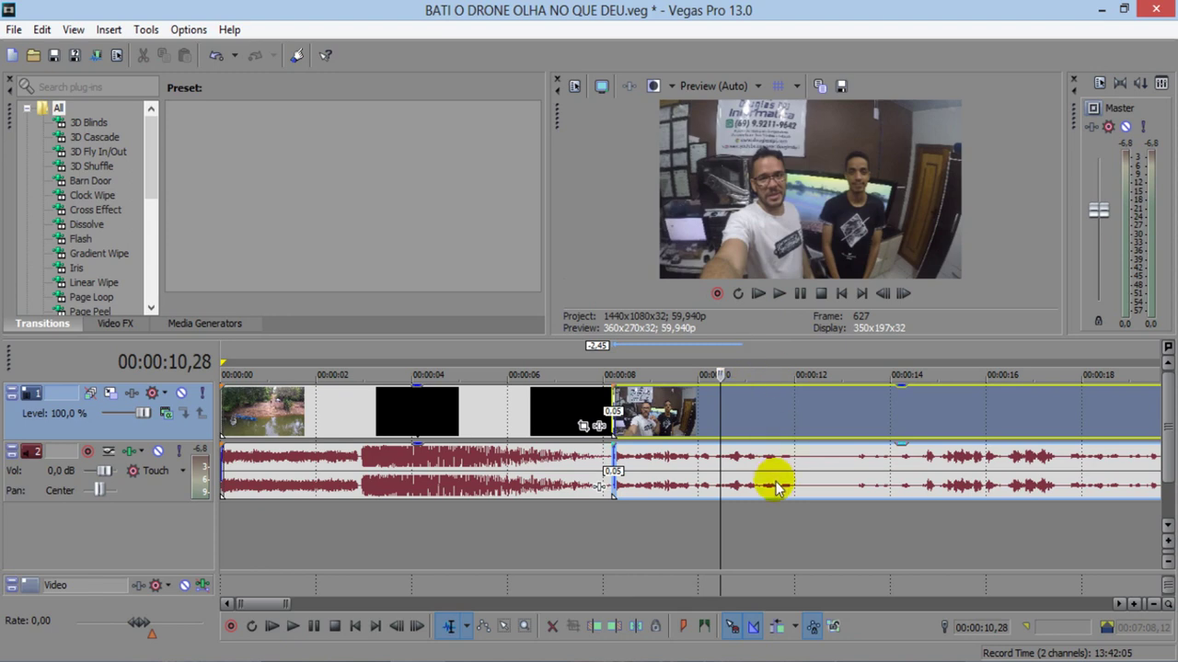
{"action": "left_click", "coordinate": [800, 295]}
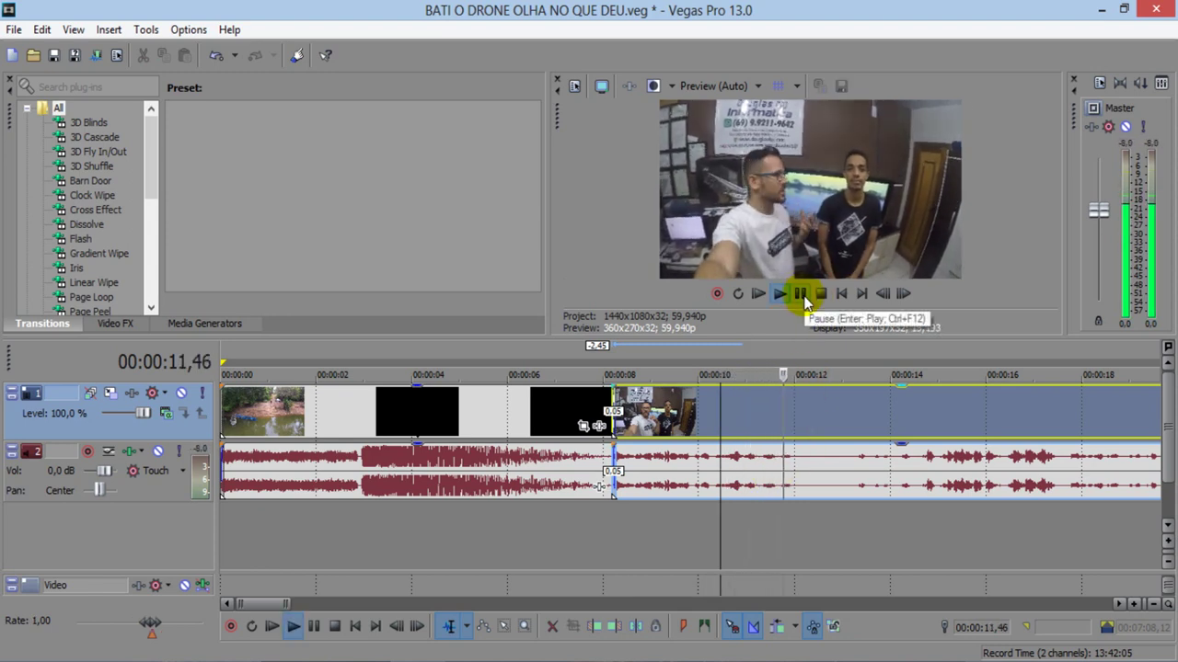
{"action": "left_click", "coordinate": [800, 294]}
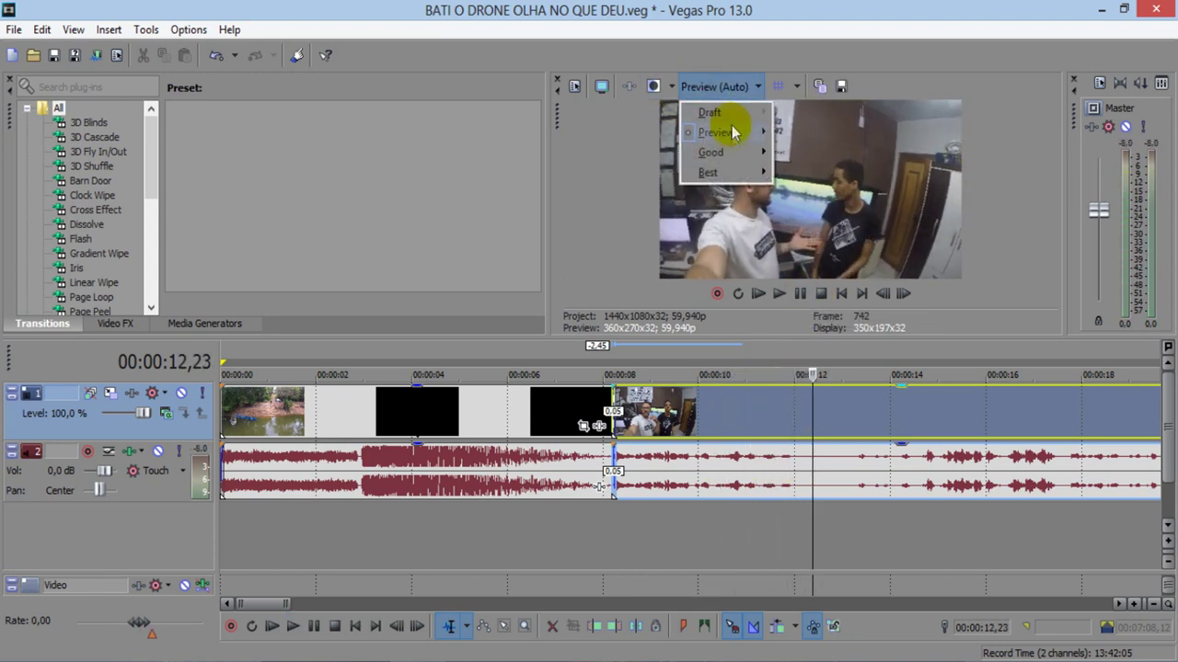
{"action": "mouse_move", "coordinate": [735, 126]}
{"action": "left_click", "coordinate": [801, 136]}
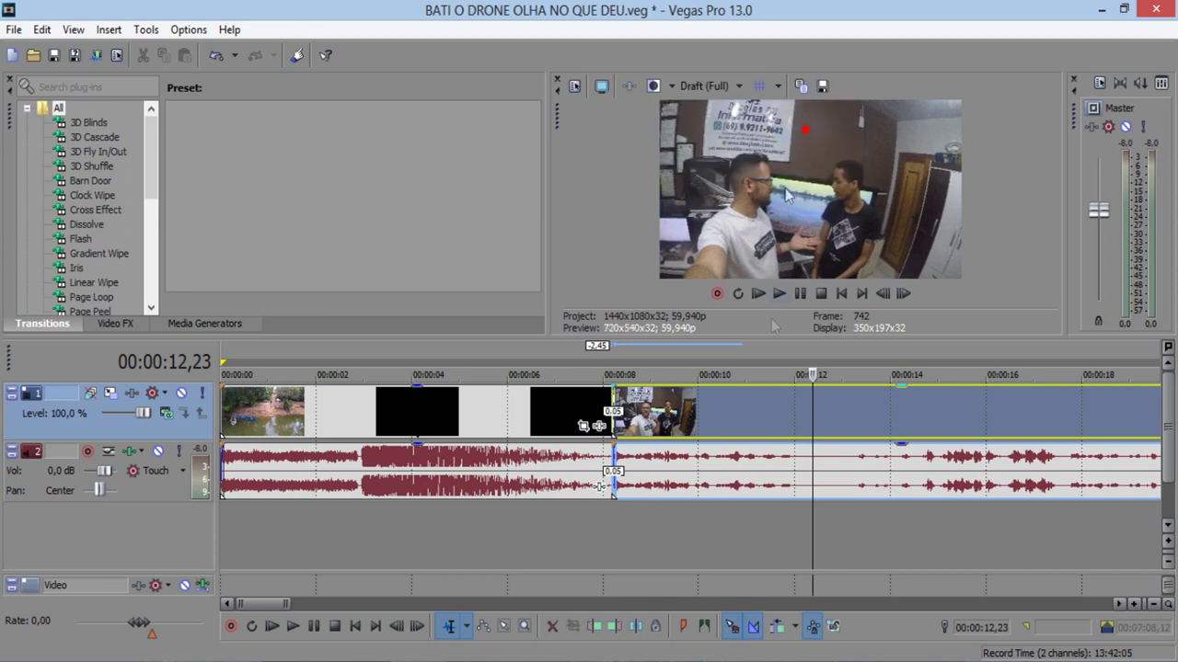
{"action": "left_click", "coordinate": [56, 57]}
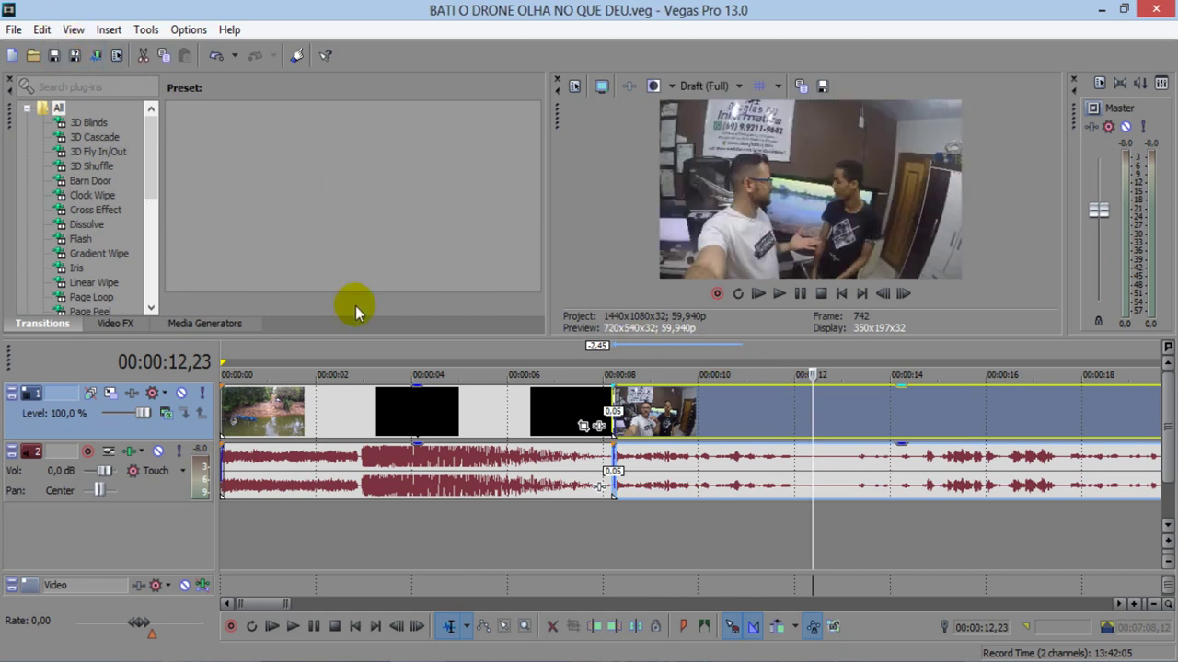
- Set the video preview quality to Draft (Auto) and replay the GOPR0003 clip from the crossfade at 00:00:08,15
{"action": "key", "text": "space"}
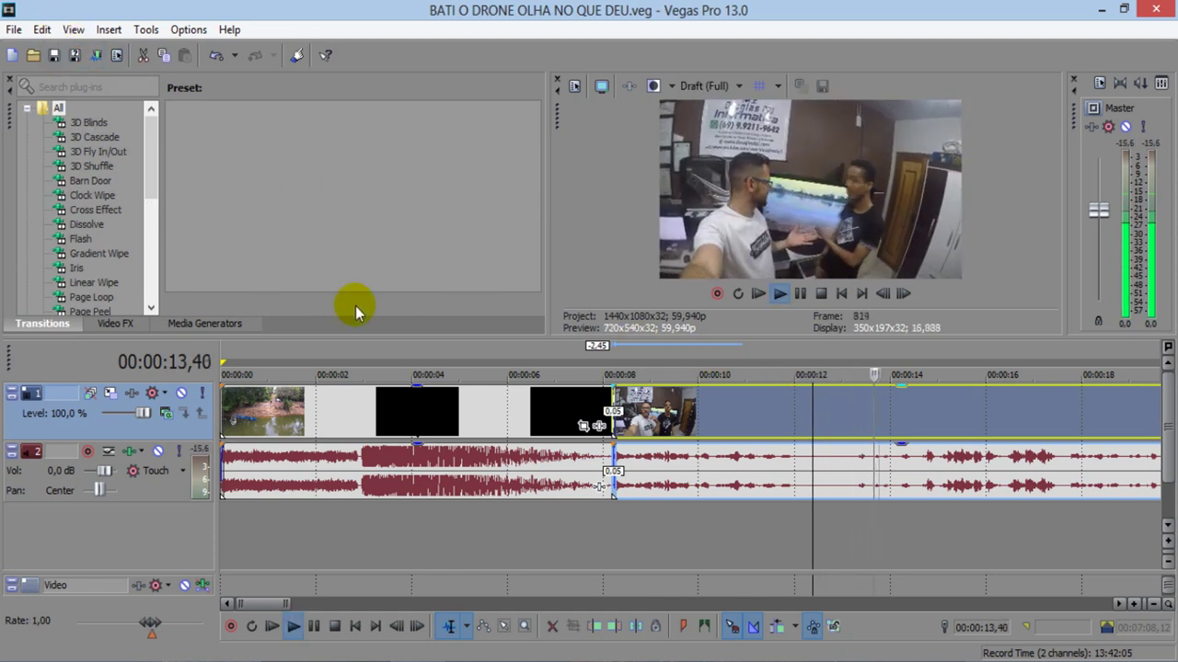
{"action": "key", "text": "space"}
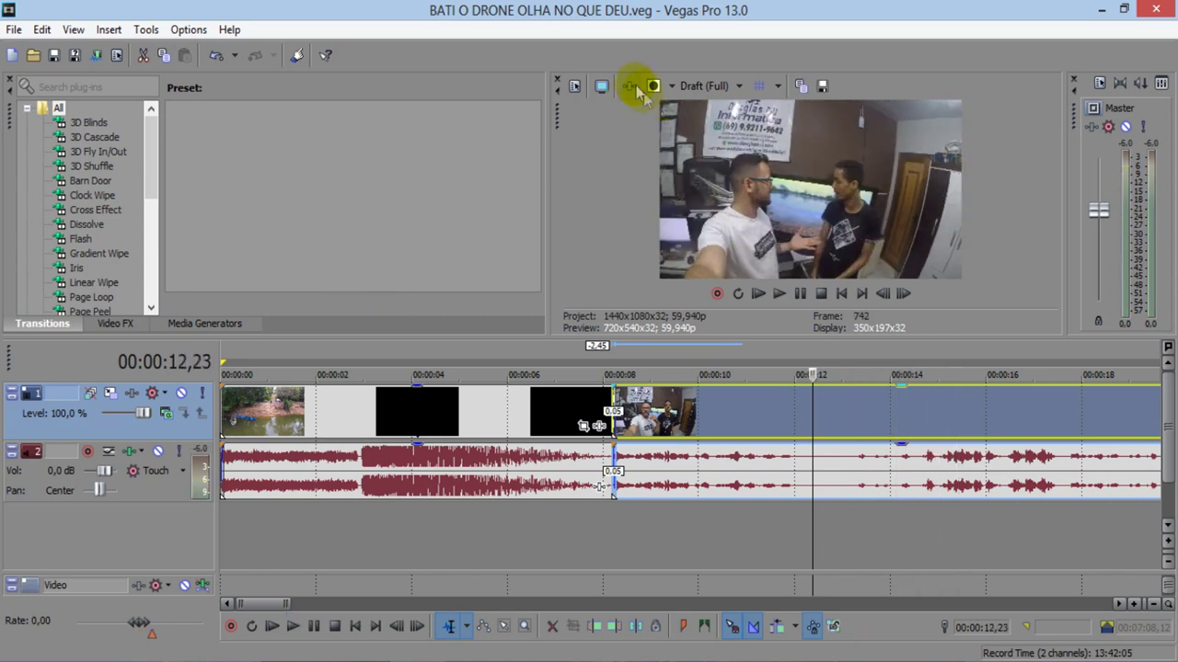
{"action": "mouse_move", "coordinate": [727, 111]}
{"action": "left_click", "coordinate": [797, 115]}
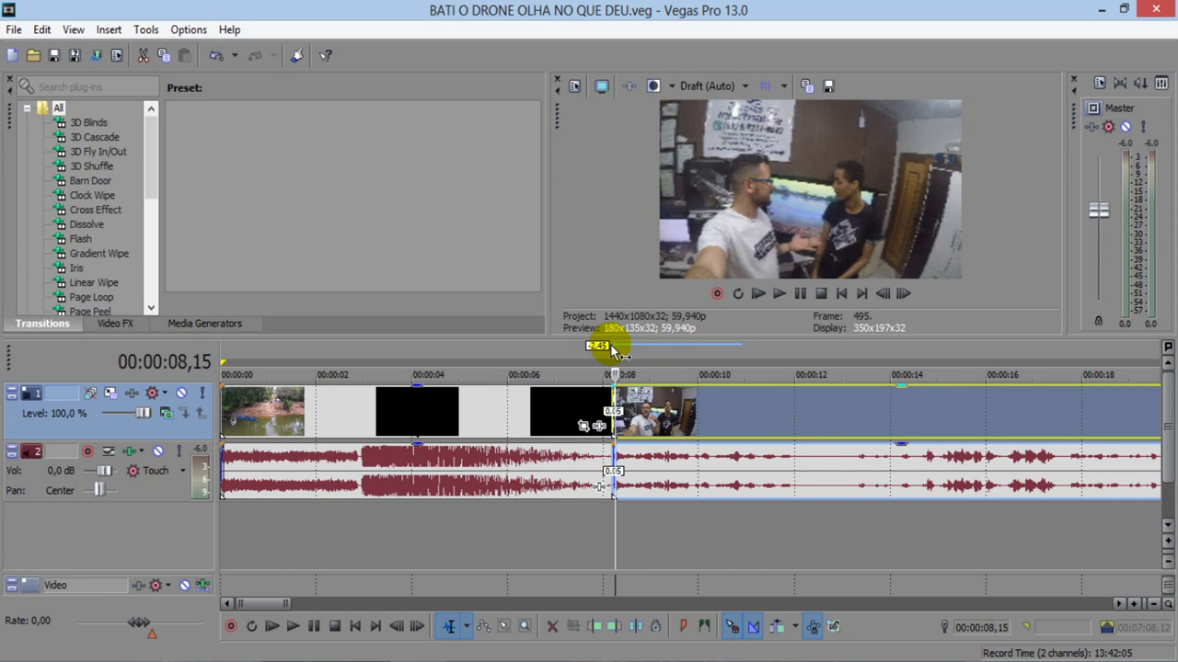
{"action": "key", "text": "space"}
{"action": "key", "text": "space"}
{"action": "left_click", "coordinate": [718, 86]}
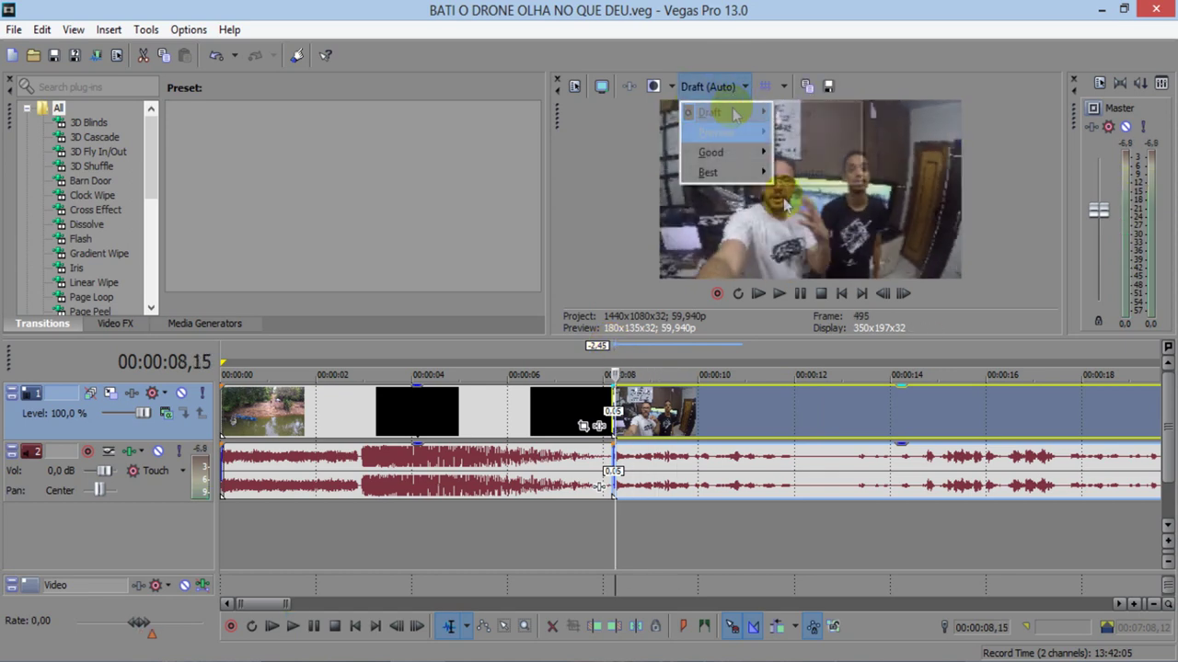
{"action": "mouse_move", "coordinate": [727, 152]}
{"action": "left_click", "coordinate": [1056, 568]}
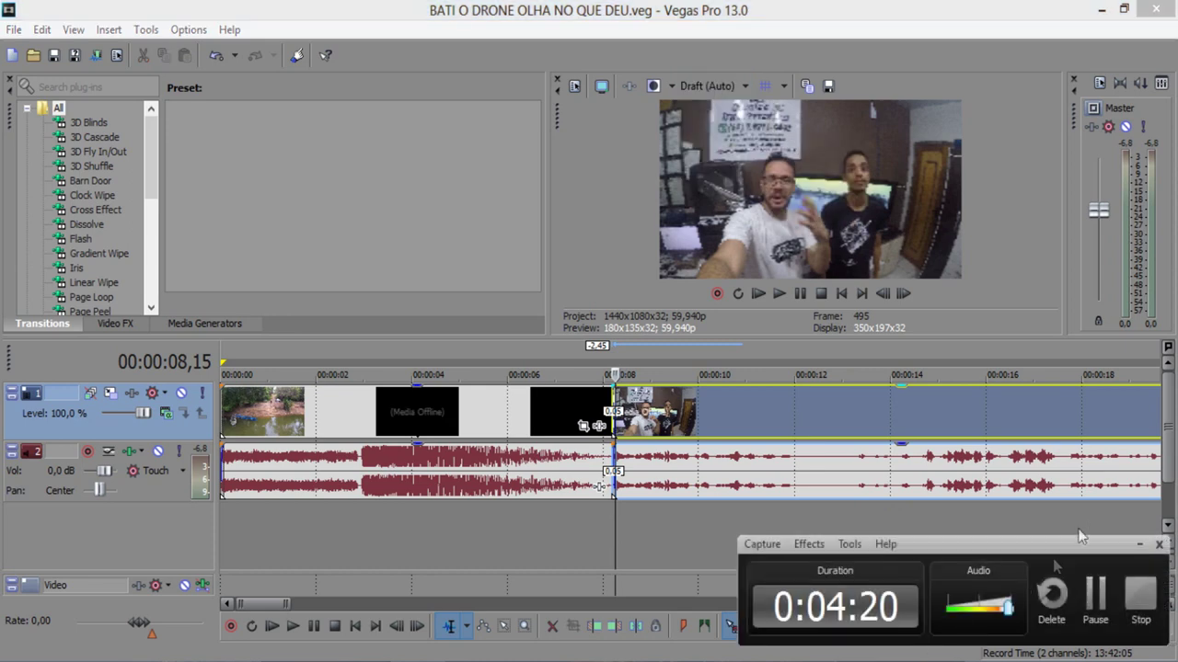
{"action": "left_click", "coordinate": [1086, 589]}
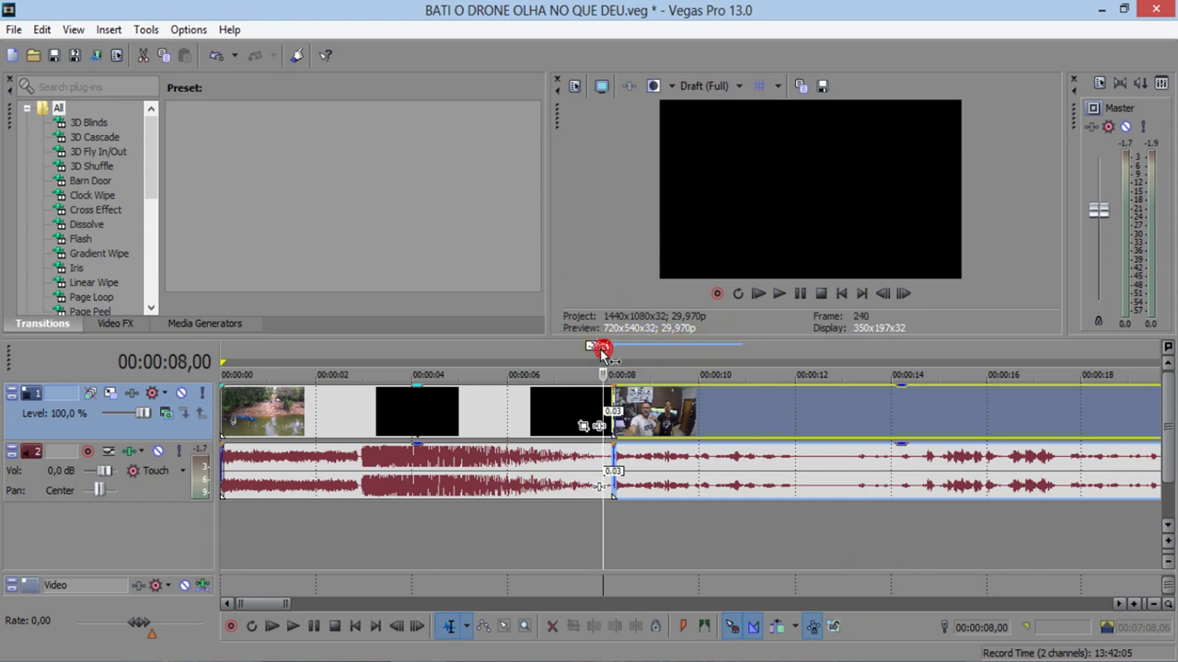
- Play the transition into the GOPR0003 clip from 00:00:08,00, and check single frames at 00:00:08,13 and 00:00:07,27
{"action": "key", "text": "space"}
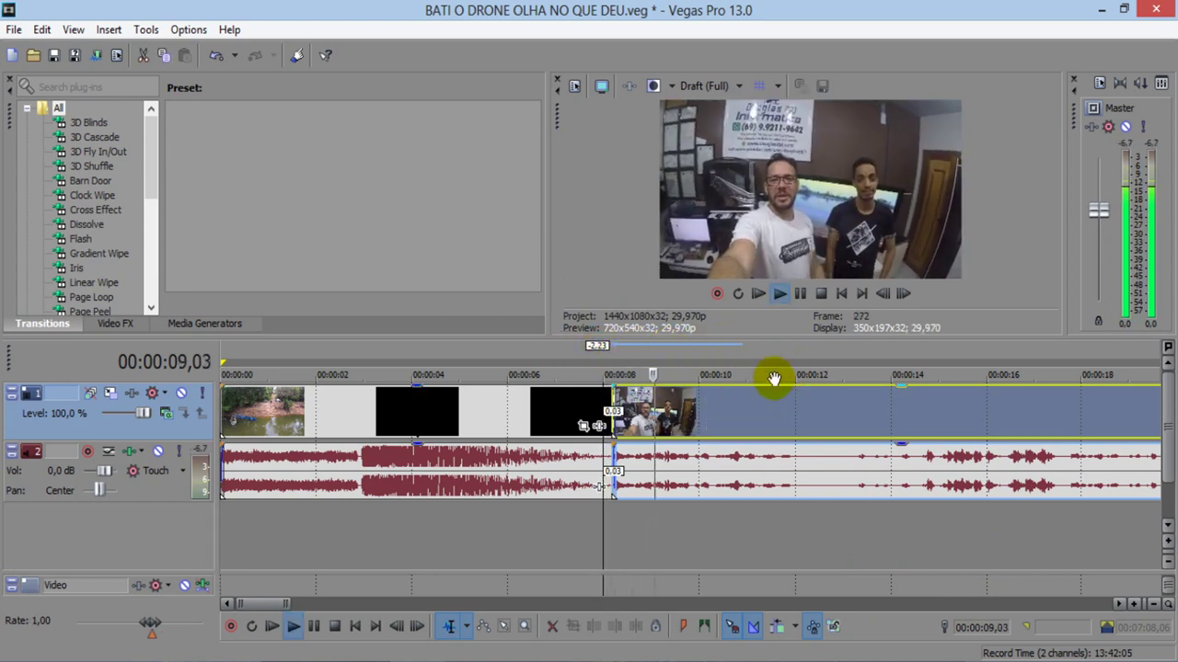
{"action": "key", "text": "space"}
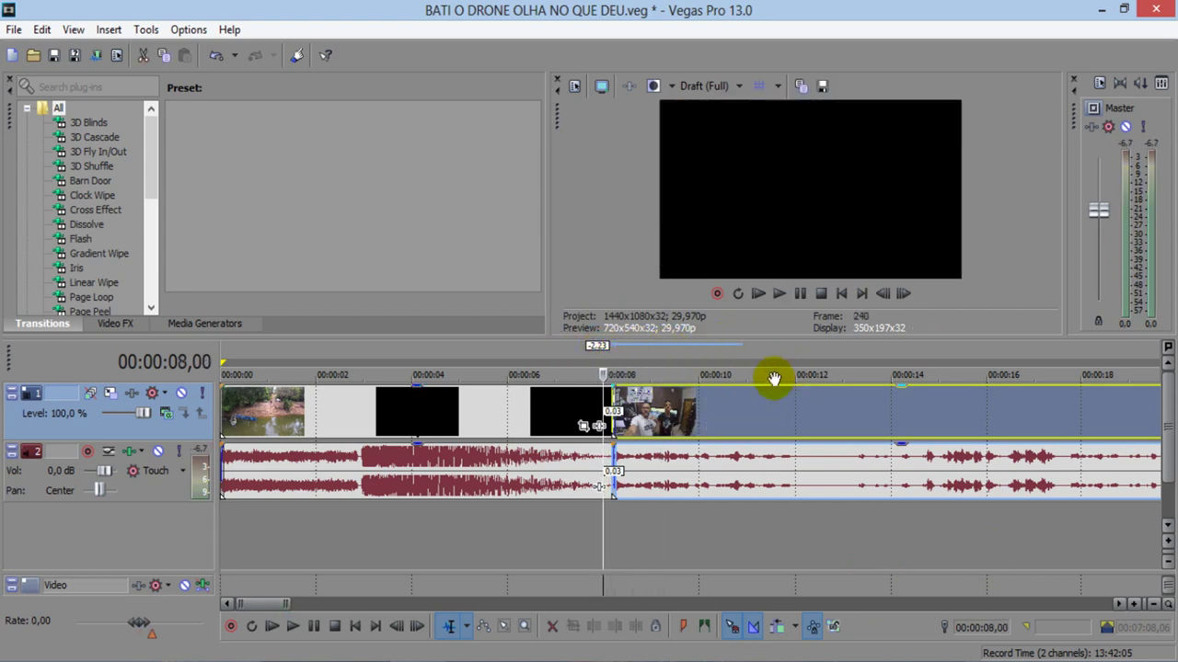
{"action": "left_click", "coordinate": [625, 359]}
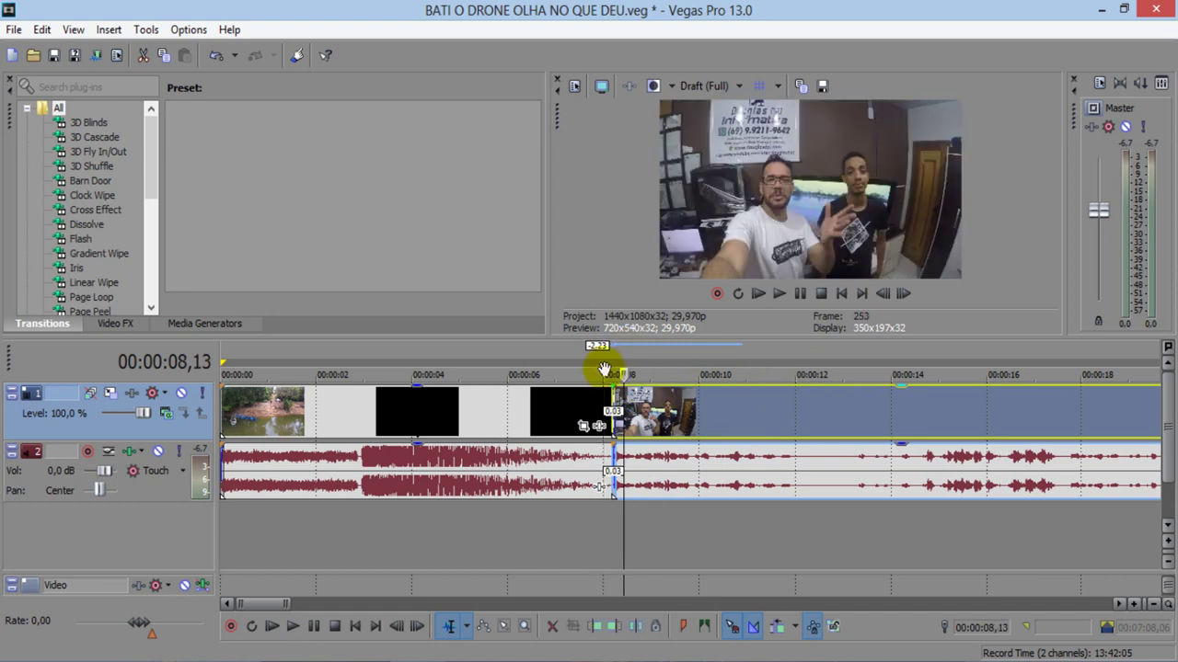
{"action": "left_click", "coordinate": [599, 362]}
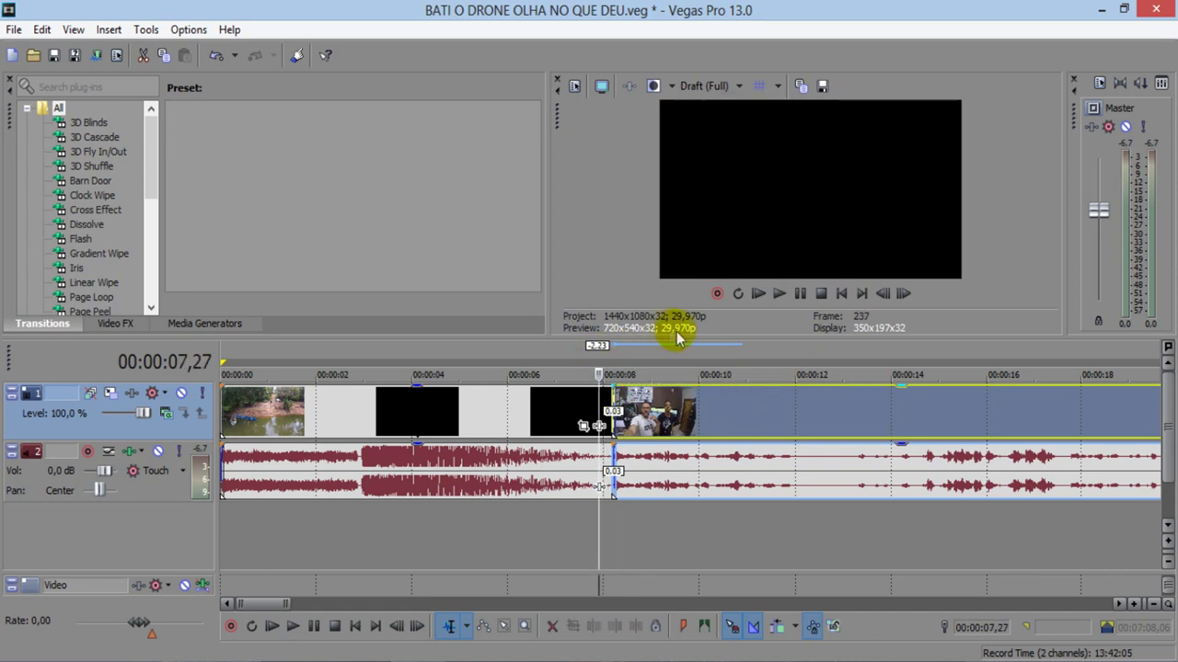
- Set the project frame rate to 59,940 (Double NTSC) and replay the transition from 00:00:07,54 to check its smoothness
{"action": "left_click", "coordinate": [575, 85]}
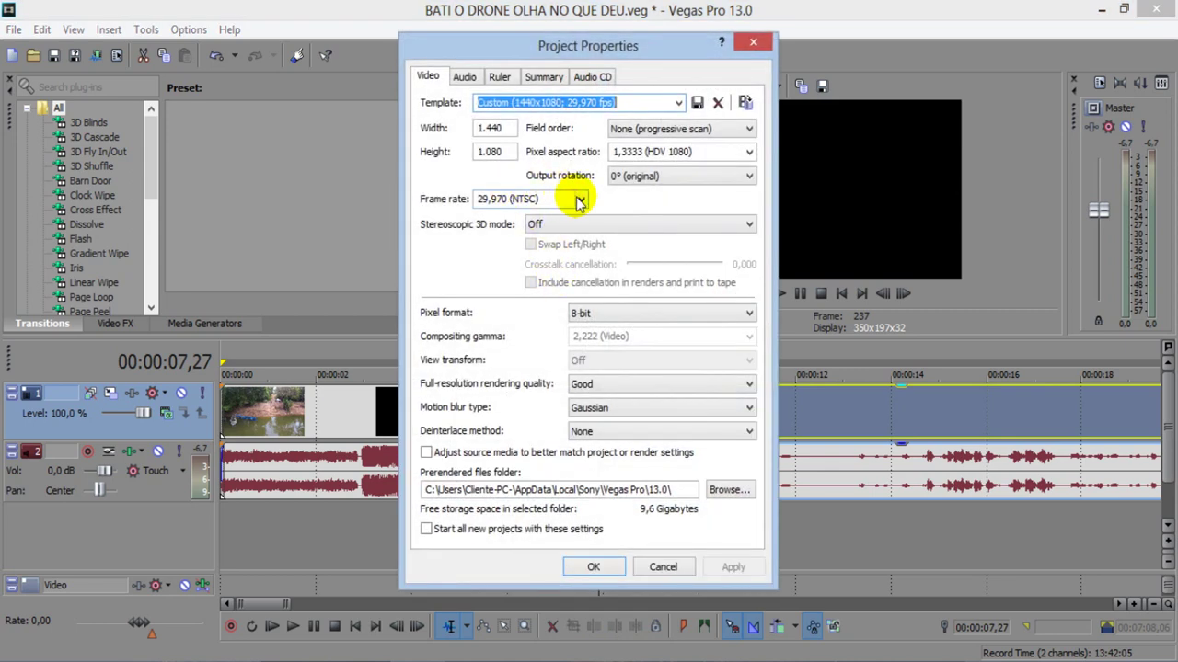
{"action": "left_click", "coordinate": [579, 201]}
{"action": "left_click", "coordinate": [545, 324]}
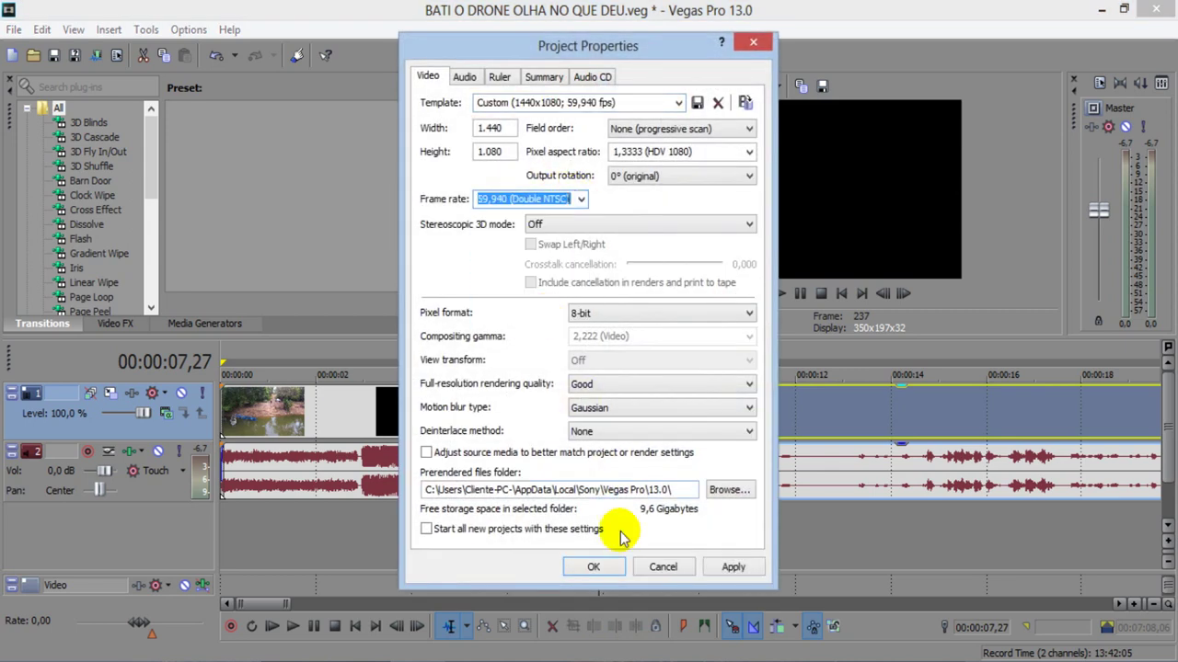
{"action": "left_click", "coordinate": [596, 563]}
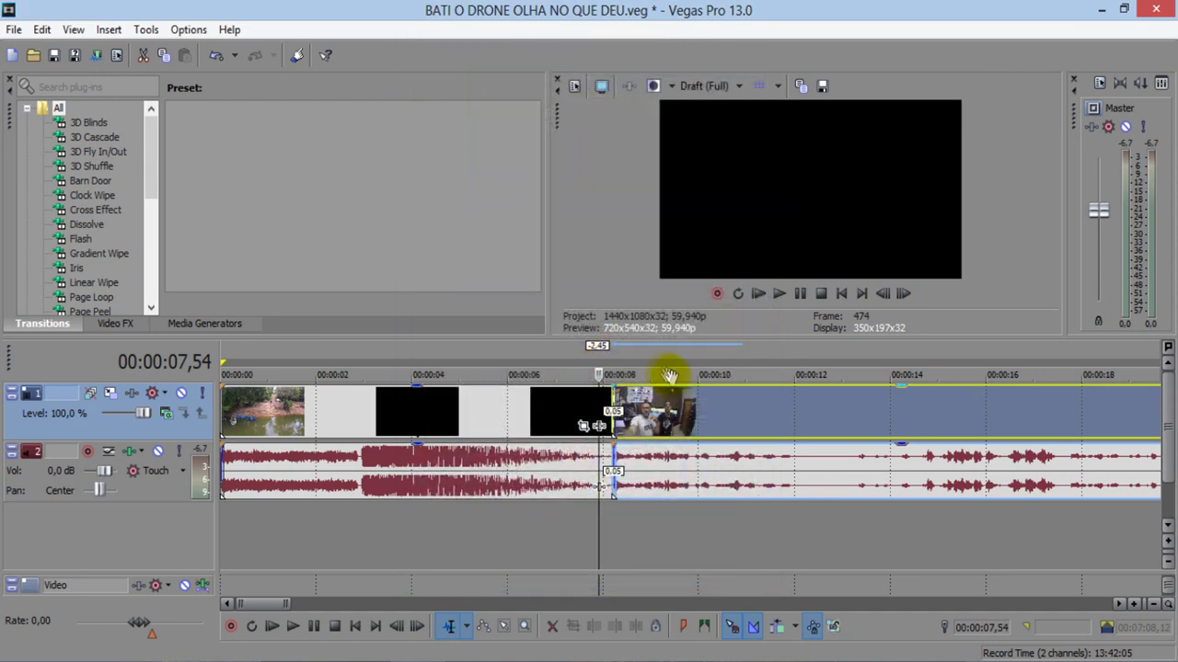
{"action": "key", "text": "space"}
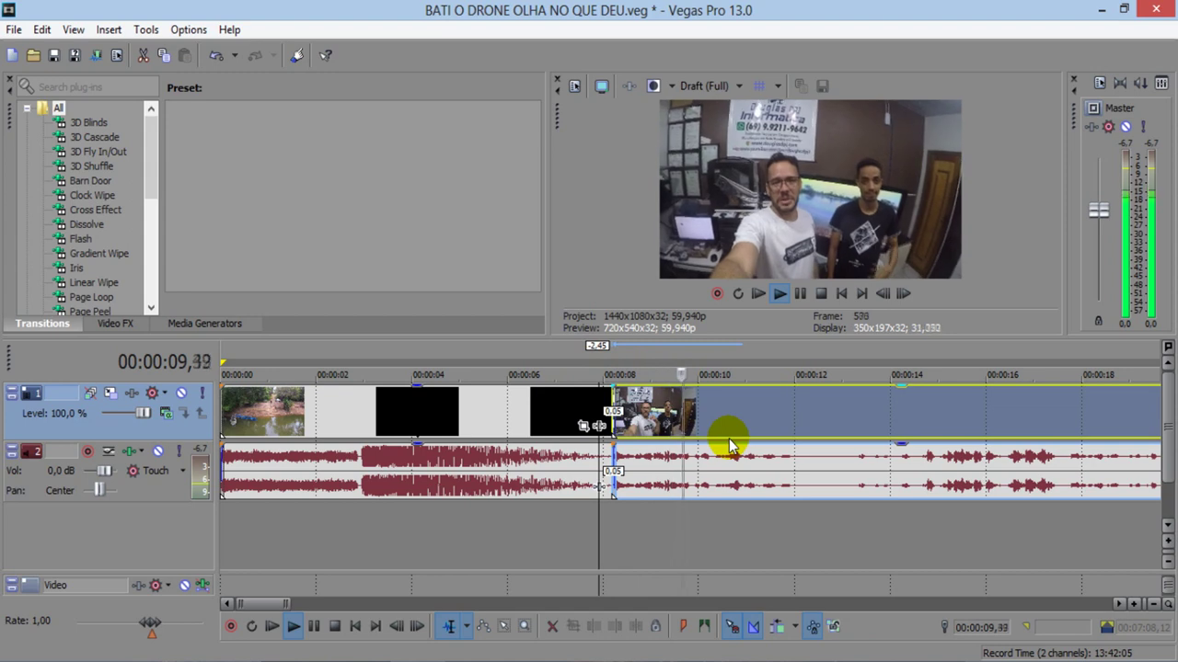
{"action": "key", "text": "space"}
{"action": "key", "text": "space"}
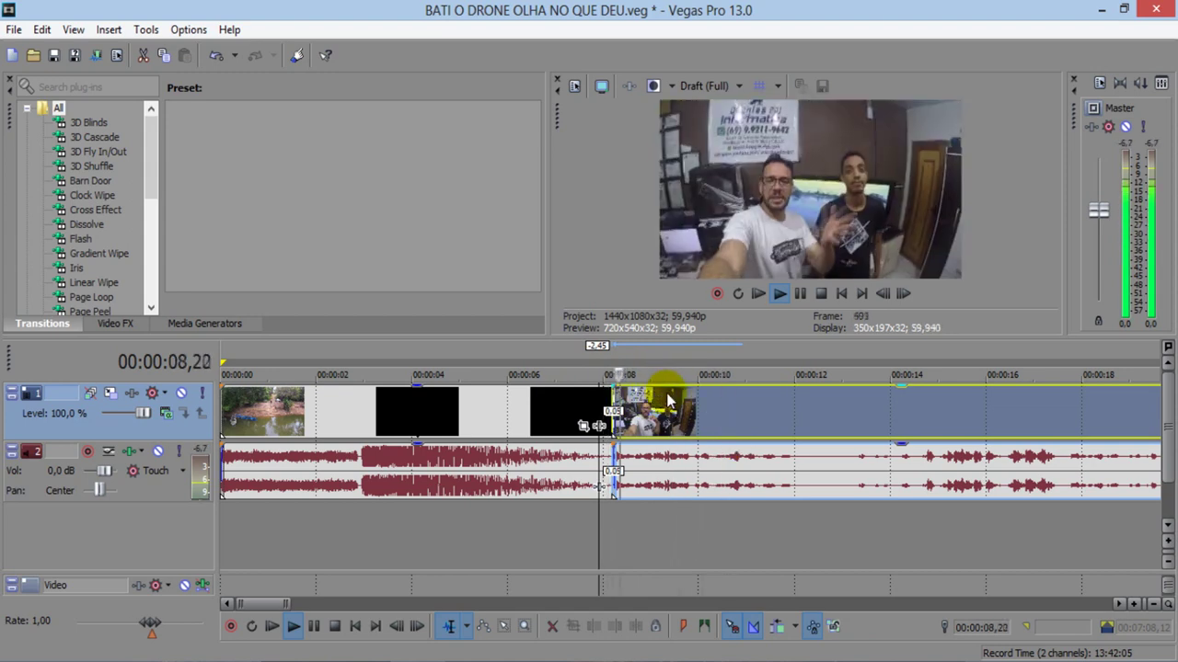
{"action": "key", "text": "space"}
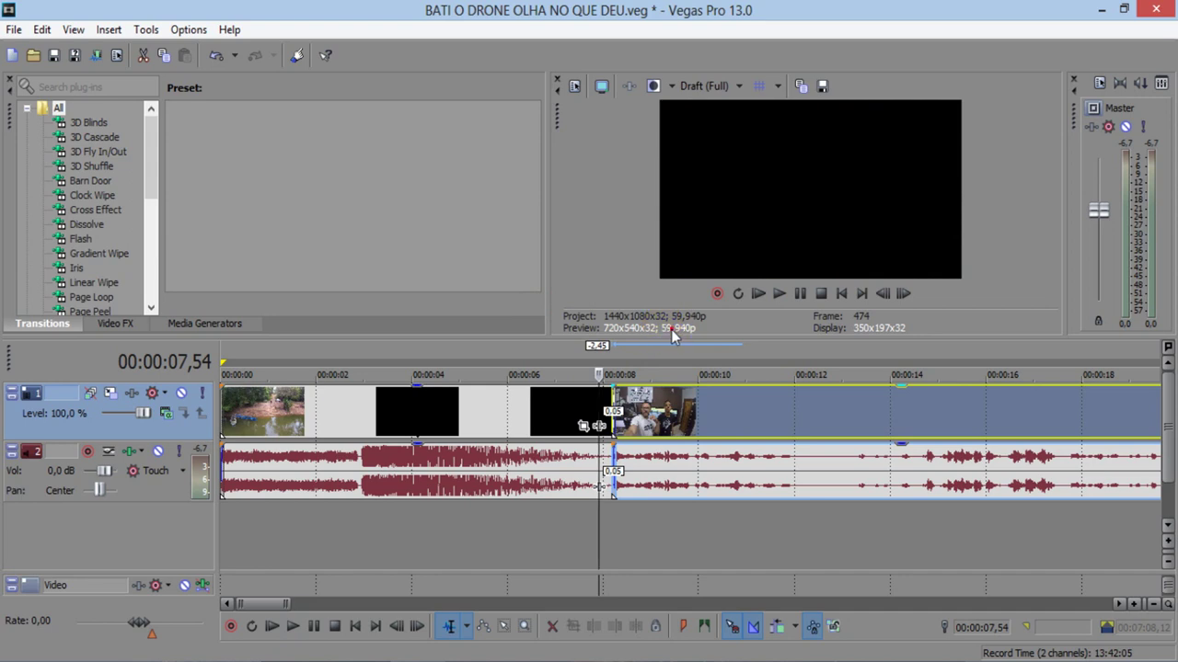
- Set the project frame rate to 29,970 (NTSC) and replay the transition from 00:00:07,27
{"action": "left_click", "coordinate": [576, 86]}
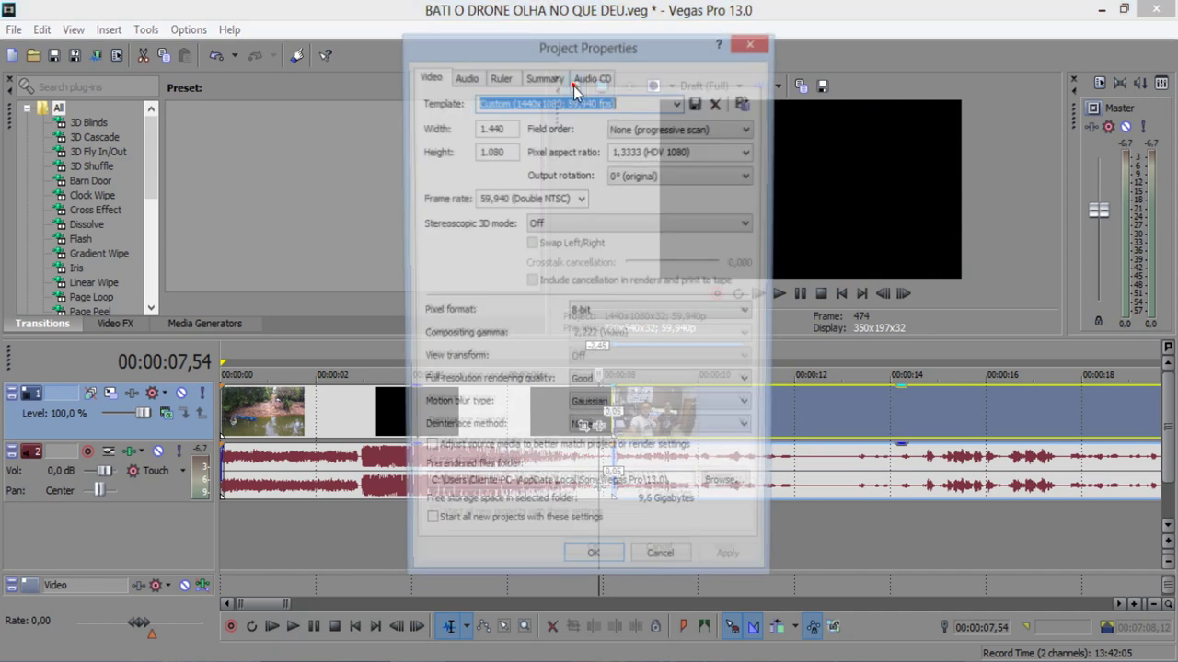
{"action": "left_click", "coordinate": [581, 201]}
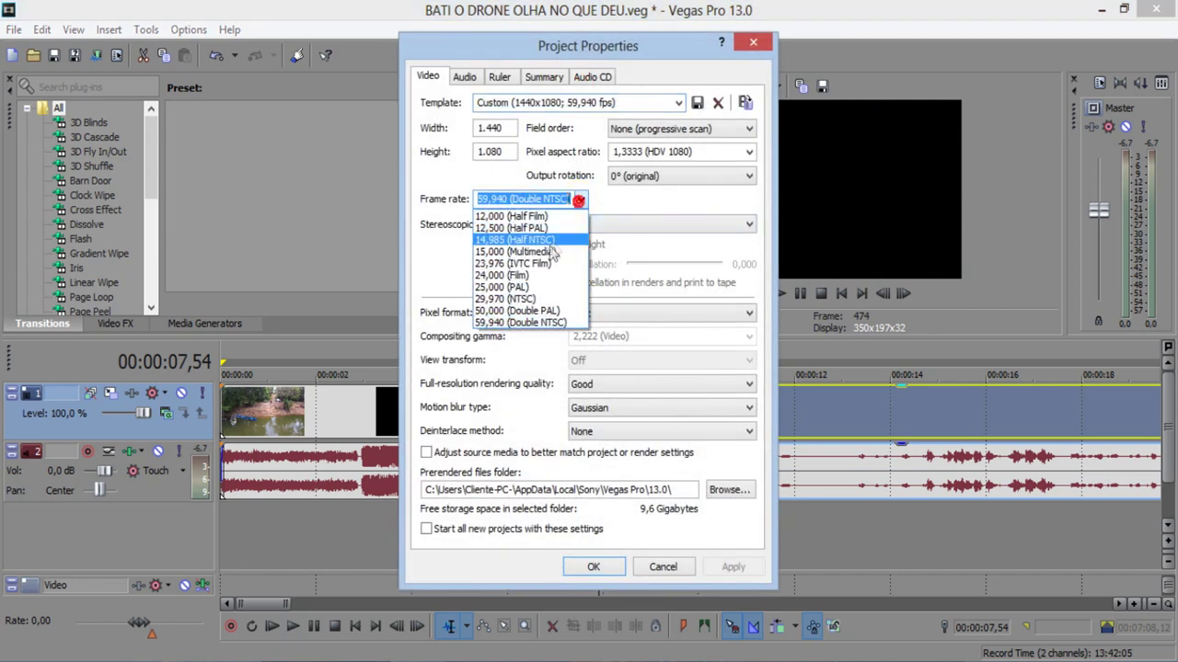
{"action": "left_click", "coordinate": [544, 299]}
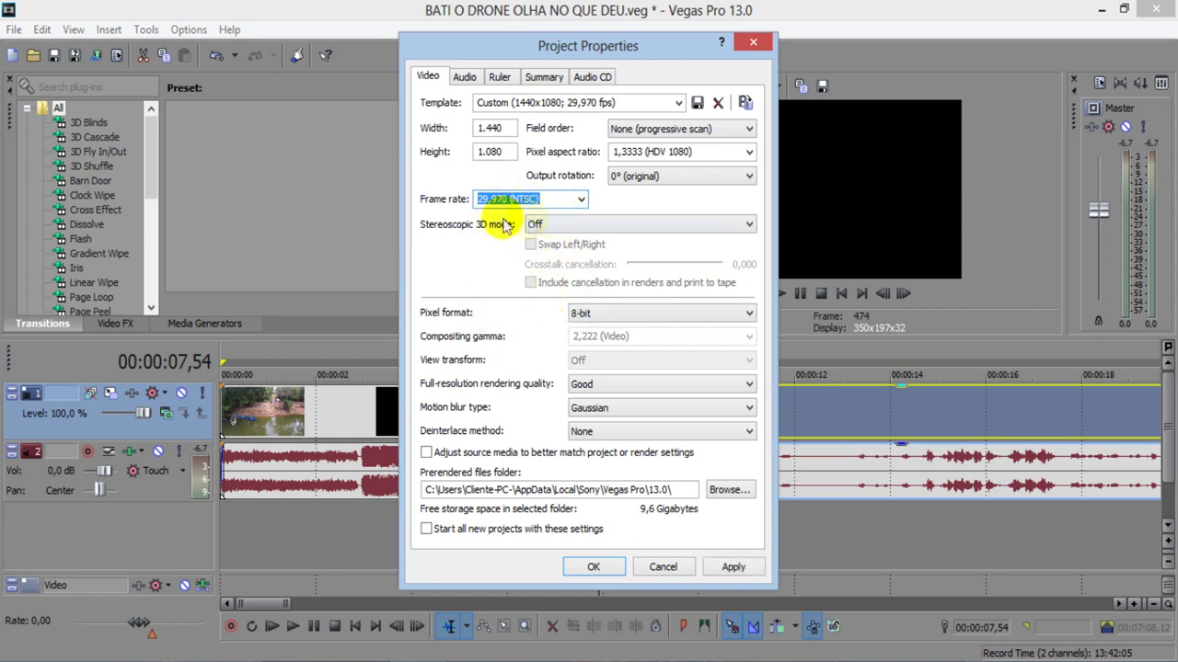
{"action": "left_click", "coordinate": [596, 566]}
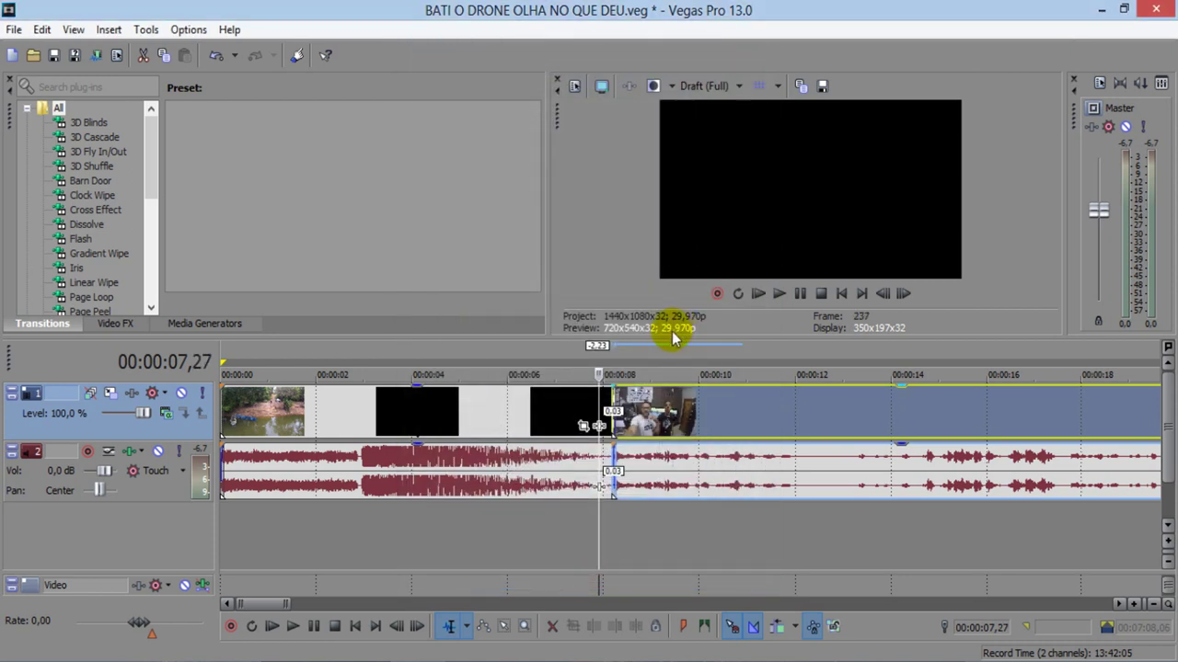
{"action": "key", "text": "space"}
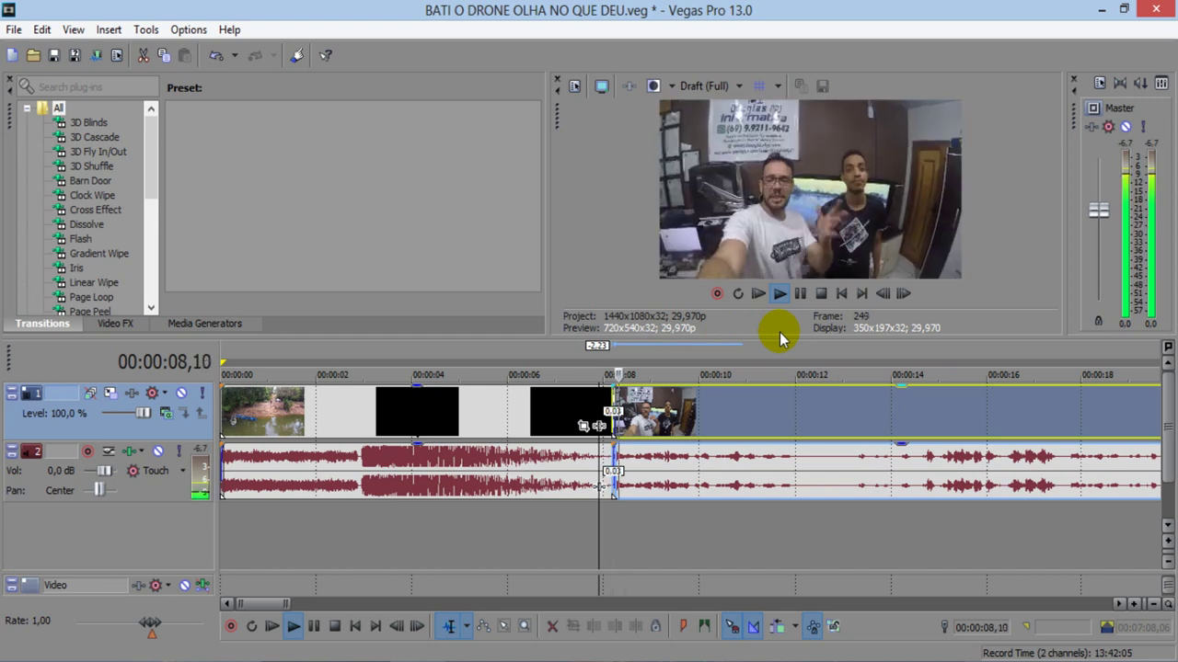
{"action": "key", "text": "space"}
{"action": "key", "text": "space"}
{"action": "key", "text": "space"}
- Place the playhead at 00:00:08,28 in the GOPR0003 clip and review the project's video properties
{"action": "left_click", "coordinate": [637, 343]}
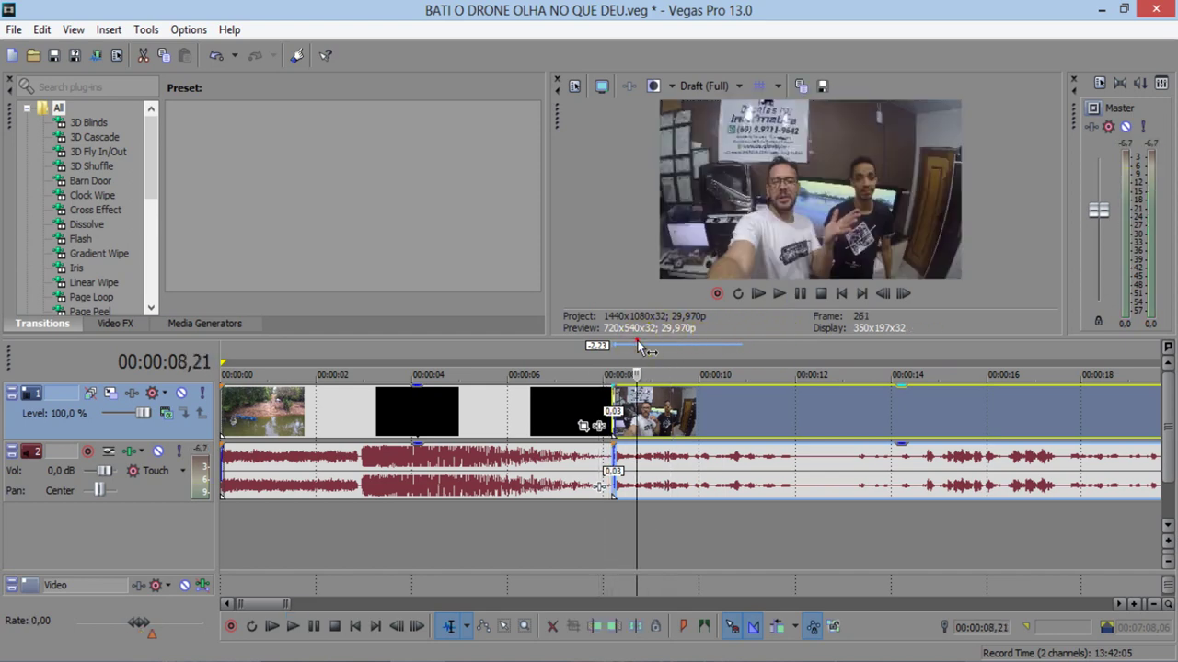
{"action": "left_click", "coordinate": [647, 347]}
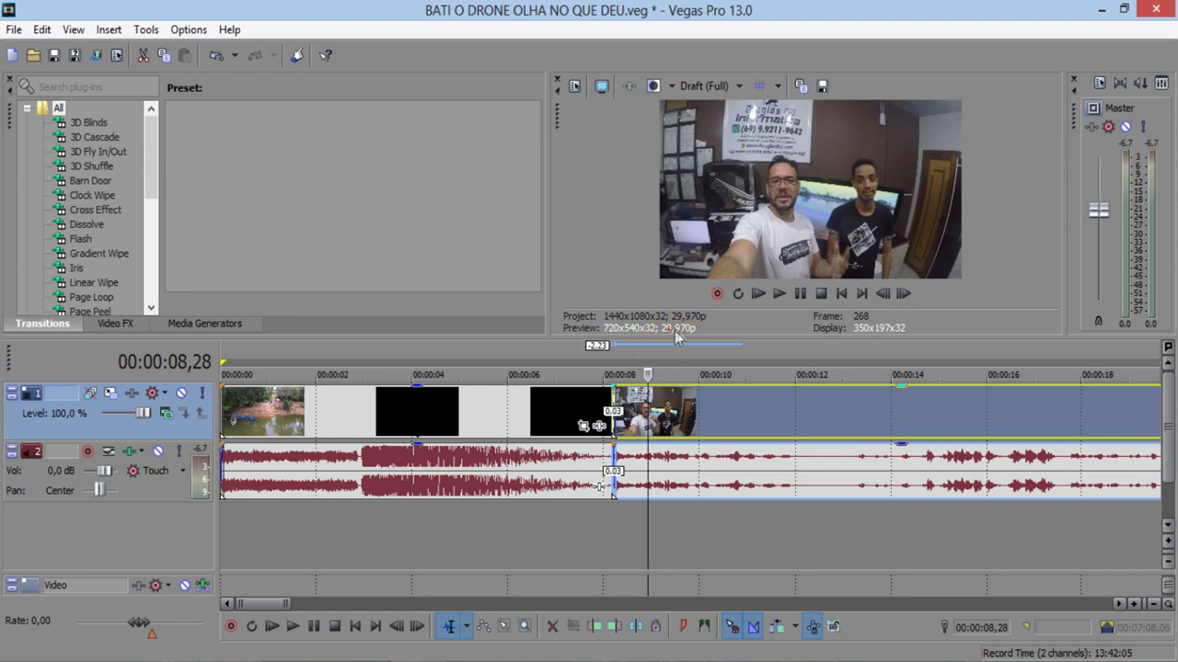
{"action": "left_click", "coordinate": [577, 90]}
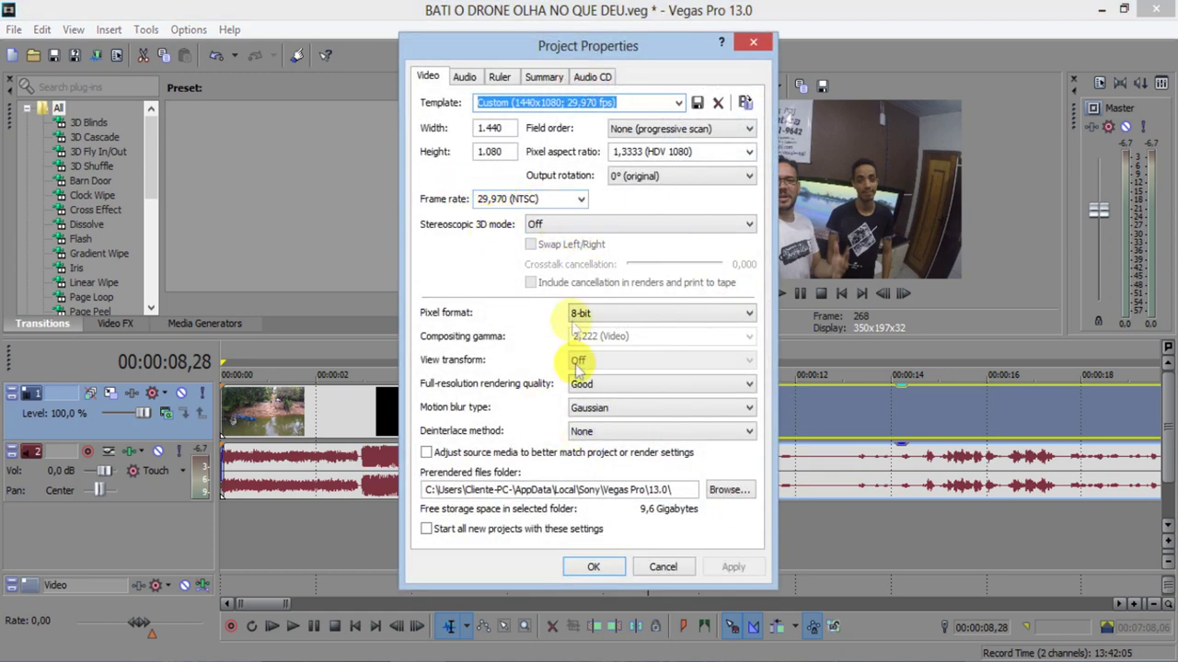
{"action": "left_click", "coordinate": [593, 567]}
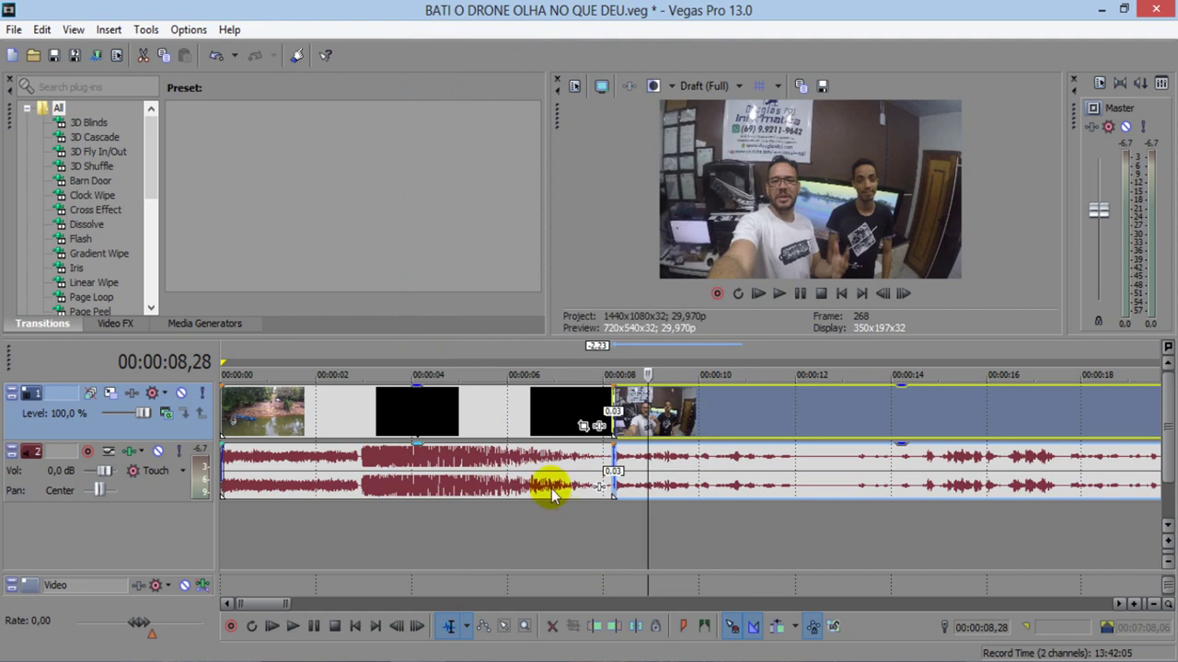
- Play from just before the crossfade and spot-check the GOPR0003 footage around 00:00:26 and just after the cut
{"action": "left_click", "coordinate": [589, 350]}
{"action": "key", "text": "space"}
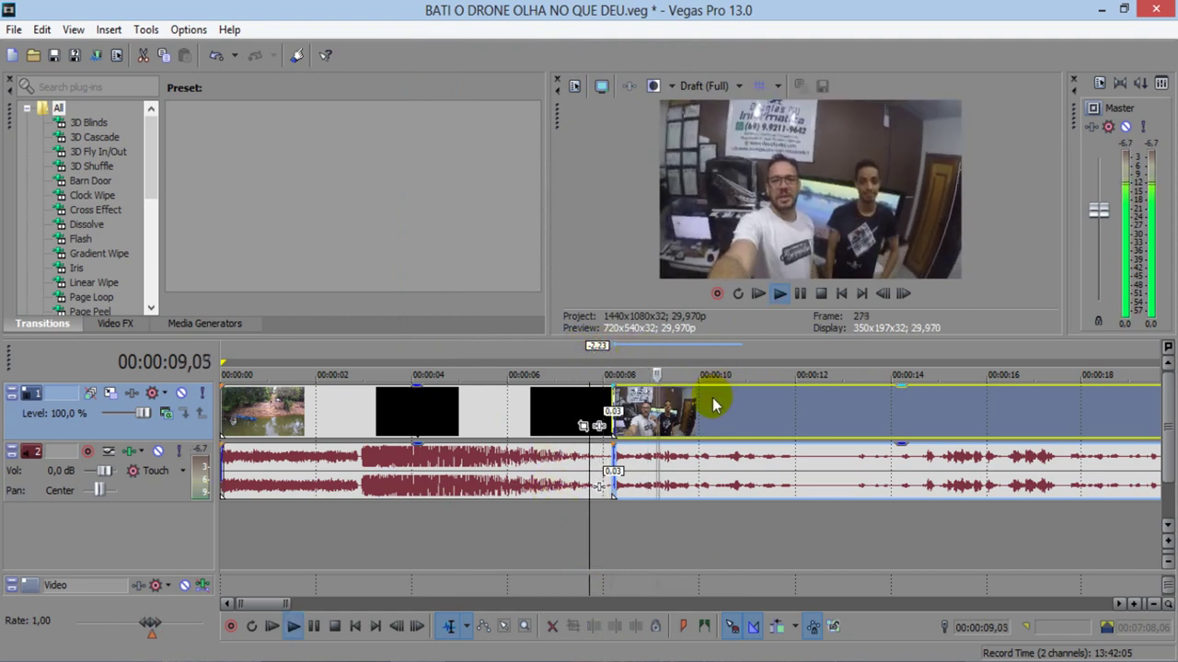
{"action": "scroll", "coordinate": [718, 398], "scroll_direction": "down", "scroll_amount": 4}
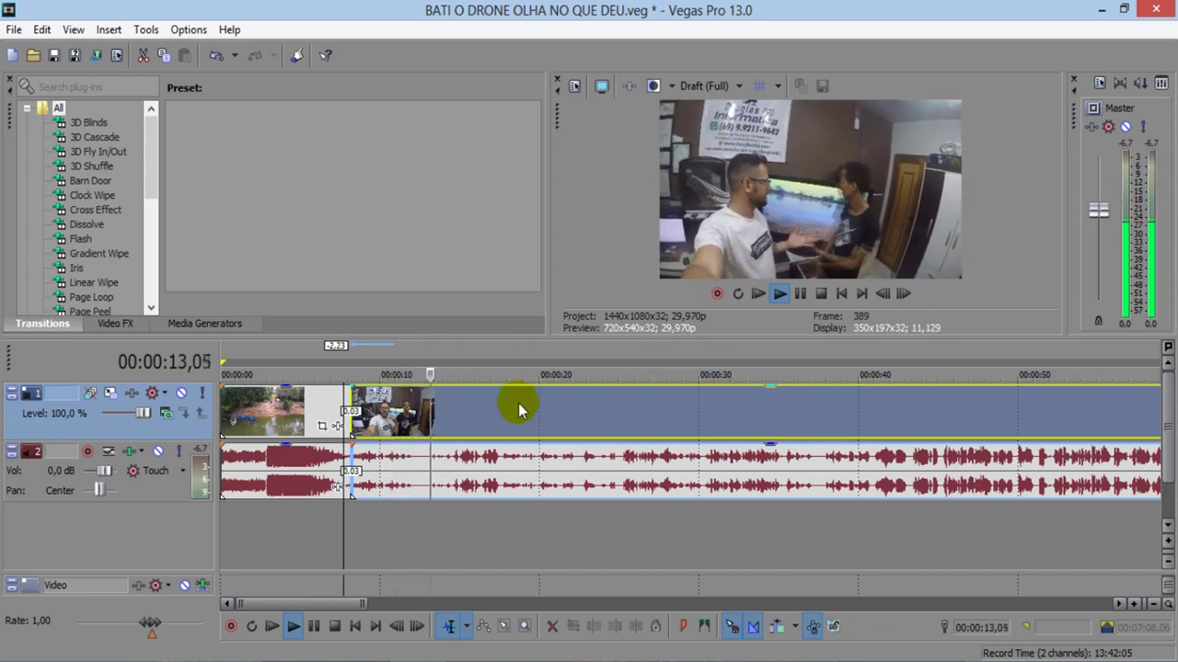
{"action": "left_click", "coordinate": [534, 352]}
{"action": "left_click", "coordinate": [627, 353]}
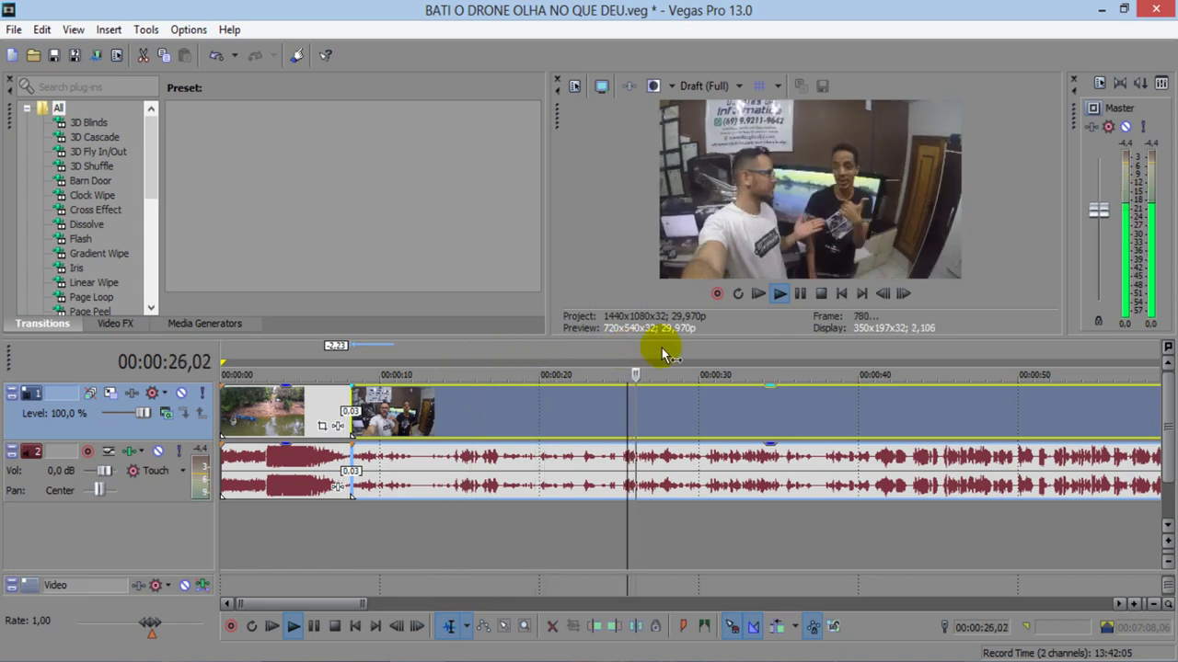
{"action": "left_click", "coordinate": [800, 293]}
{"action": "left_click", "coordinate": [360, 353]}
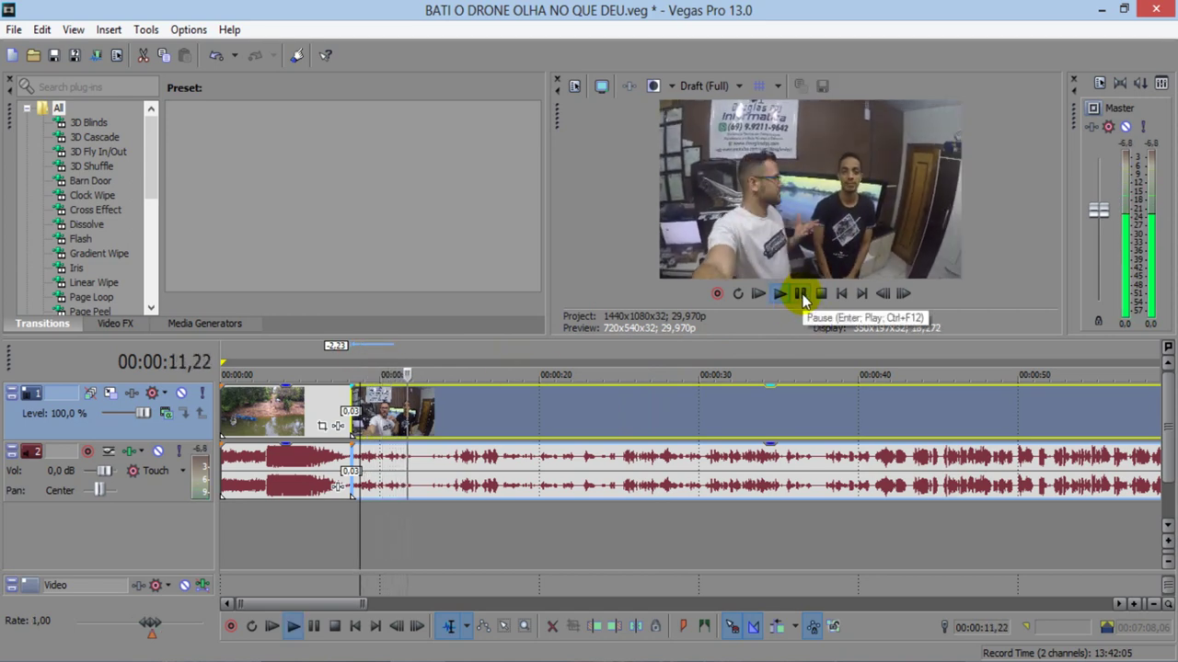
{"action": "scroll", "coordinate": [368, 430], "scroll_direction": "down", "scroll_amount": 6}
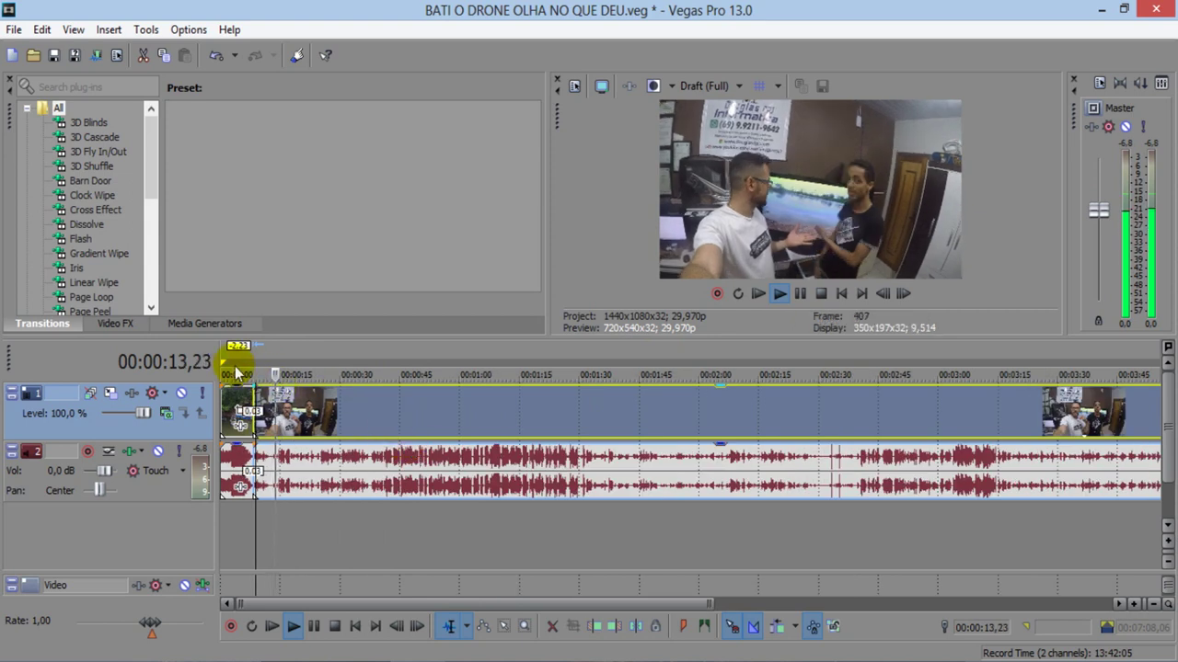
- Play the GOPR0003 footage around 00:00:27 to find the cut point and split the clip at 00:00:27,18
{"action": "scroll", "coordinate": [598, 359], "scroll_direction": "up", "scroll_amount": 5}
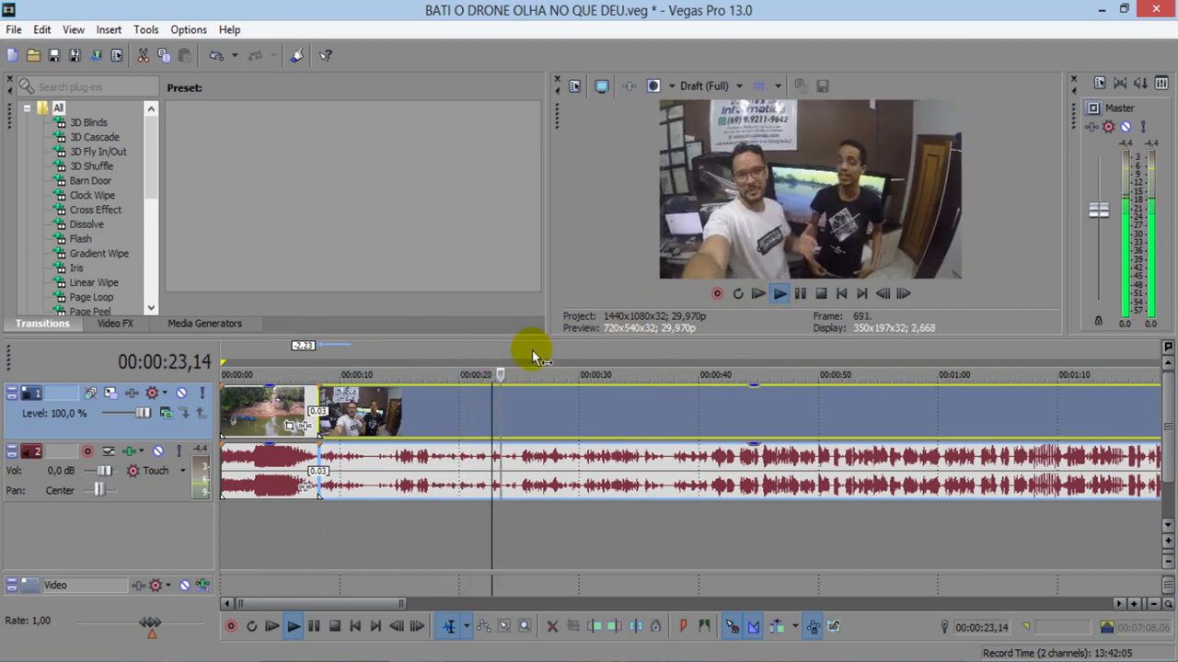
{"action": "left_click", "coordinate": [809, 294]}
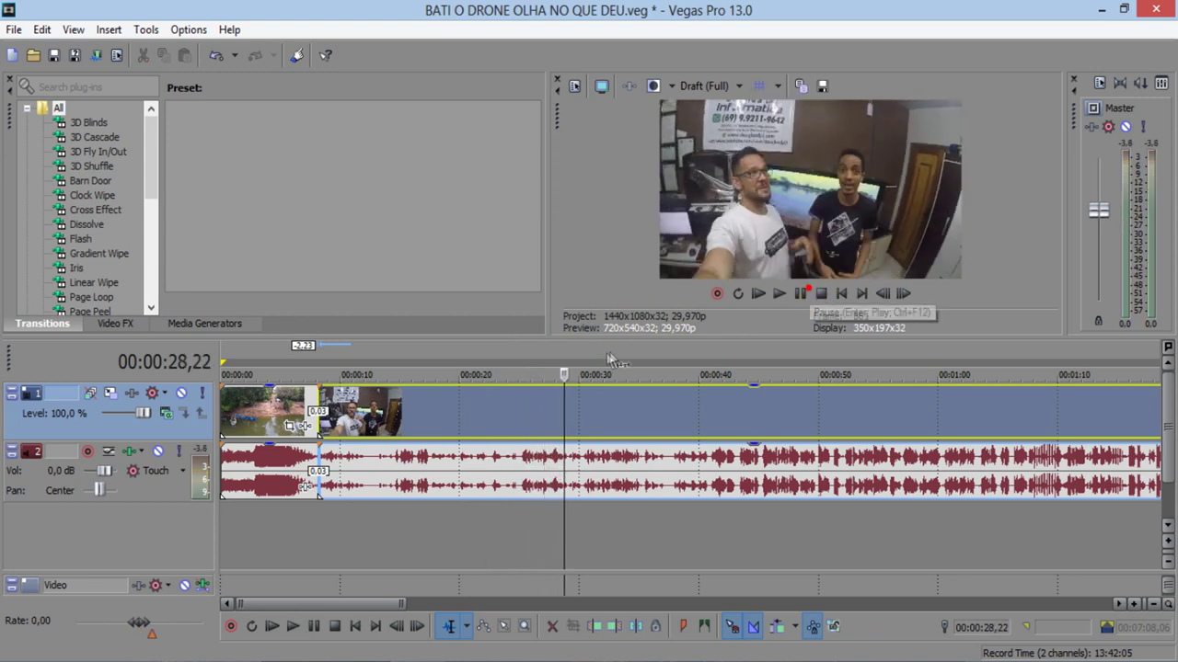
{"action": "left_click", "coordinate": [541, 361]}
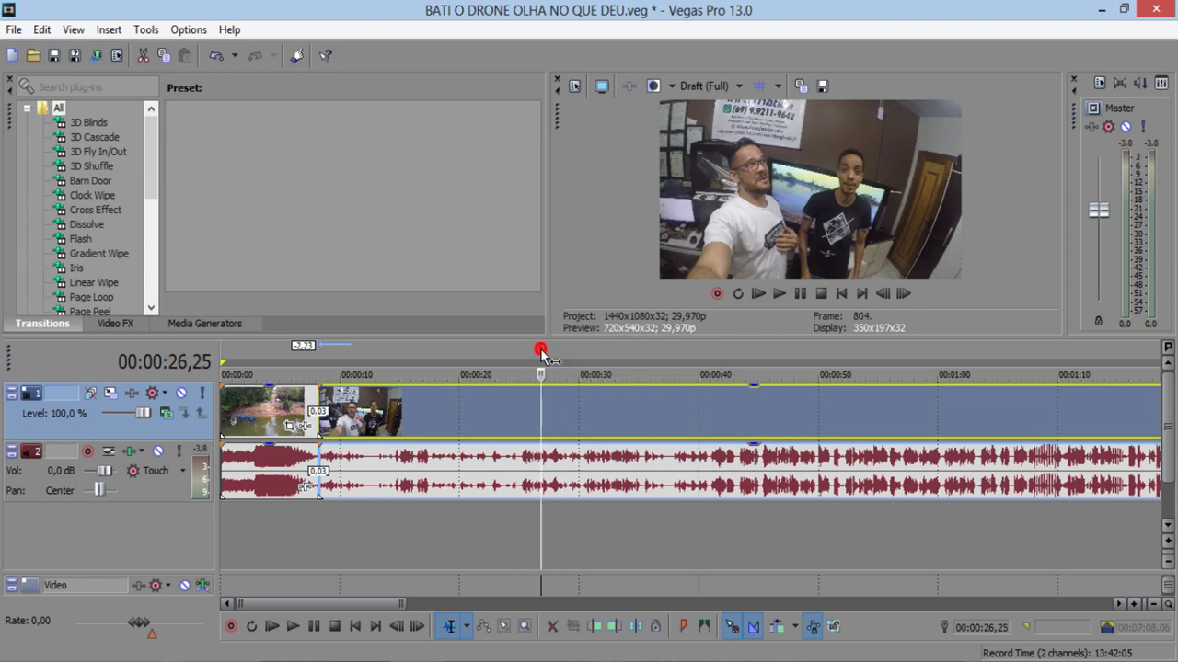
{"action": "key", "text": "space"}
{"action": "key", "text": "space"}
{"action": "key", "text": "space"}
{"action": "key", "text": "space"}
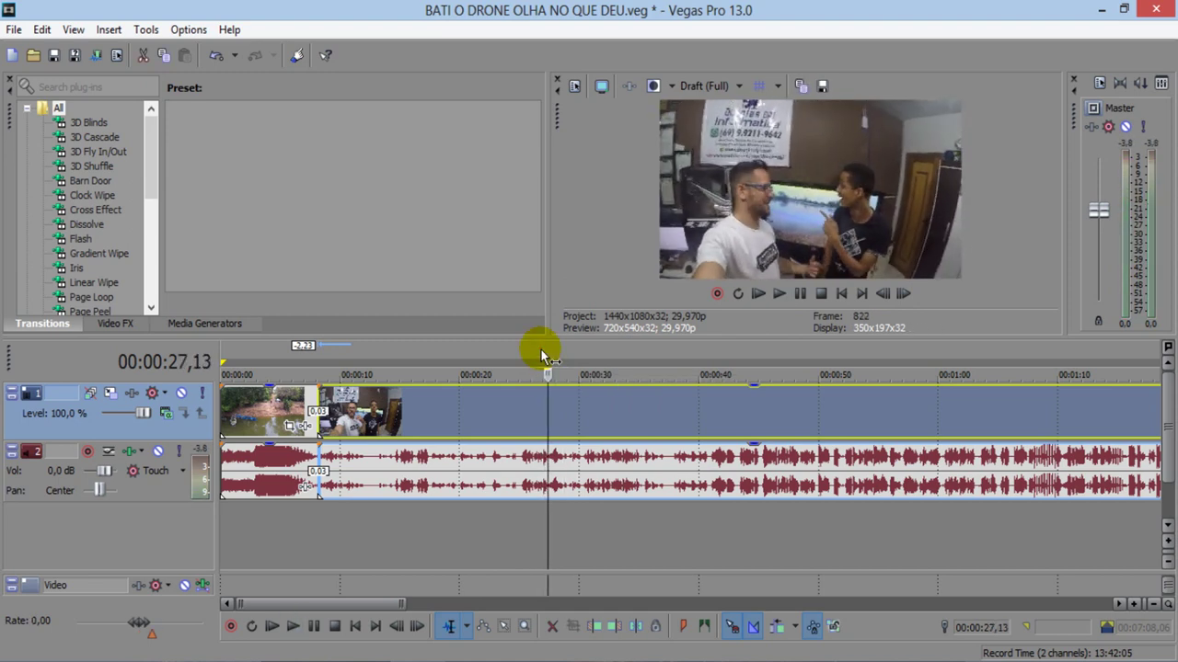
{"action": "key", "text": "space"}
{"action": "key", "text": "space"}
{"action": "key", "text": "space"}
{"action": "key", "text": "space"}
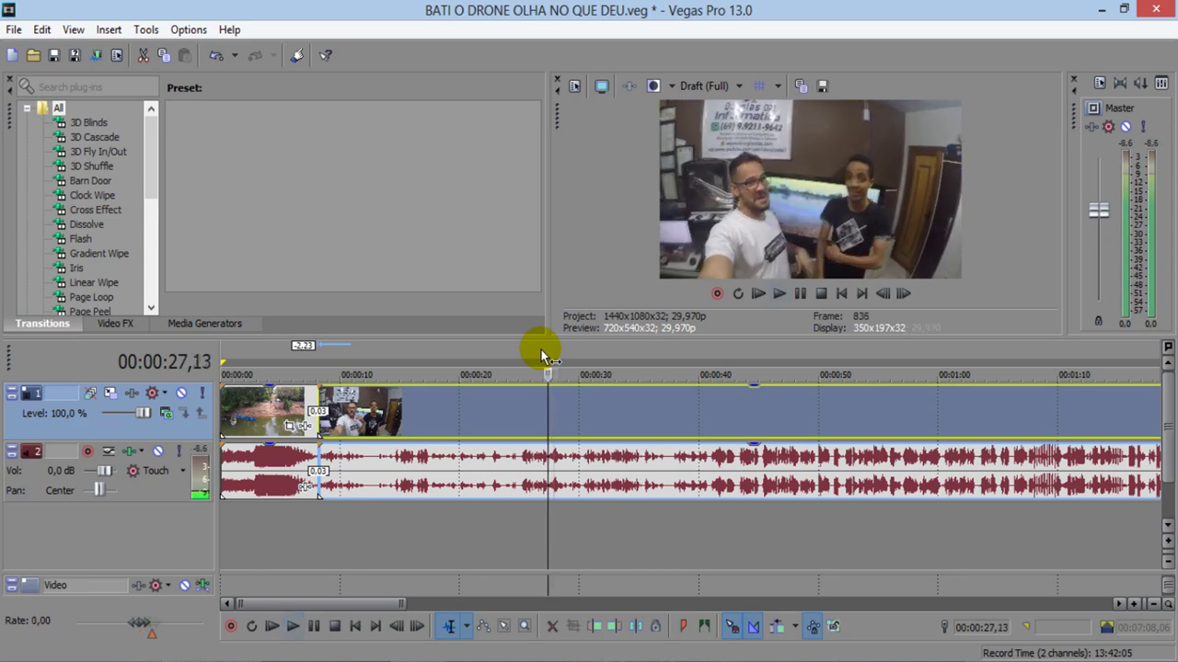
{"action": "key", "text": "space"}
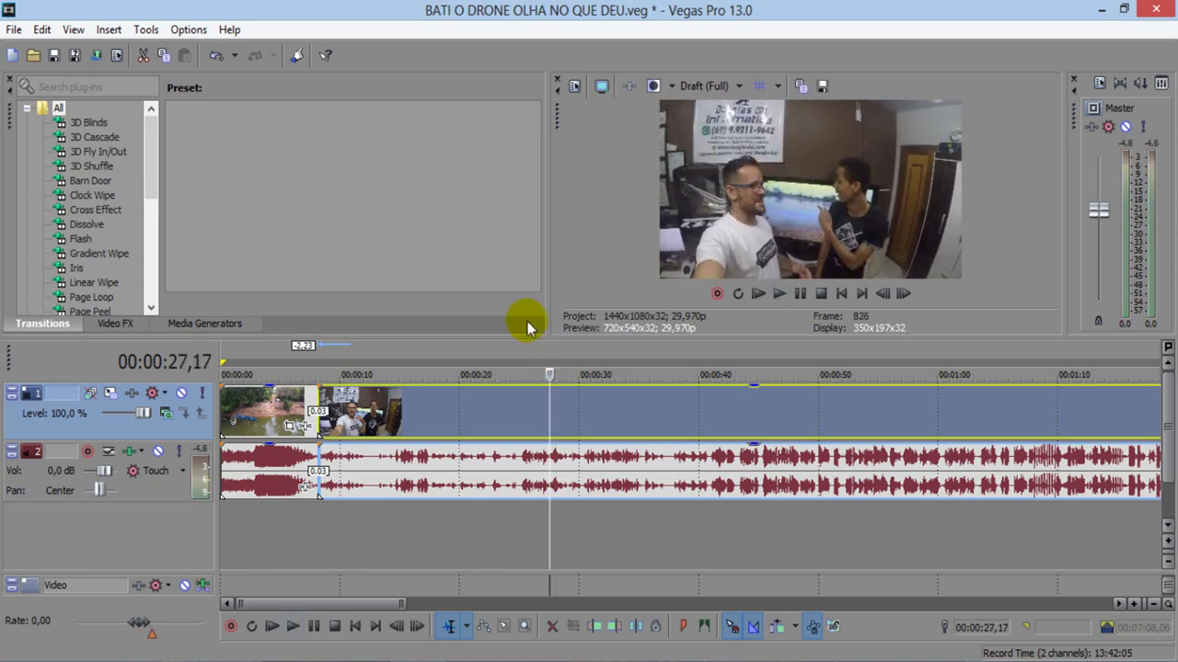
{"action": "left_click", "coordinate": [550, 395]}
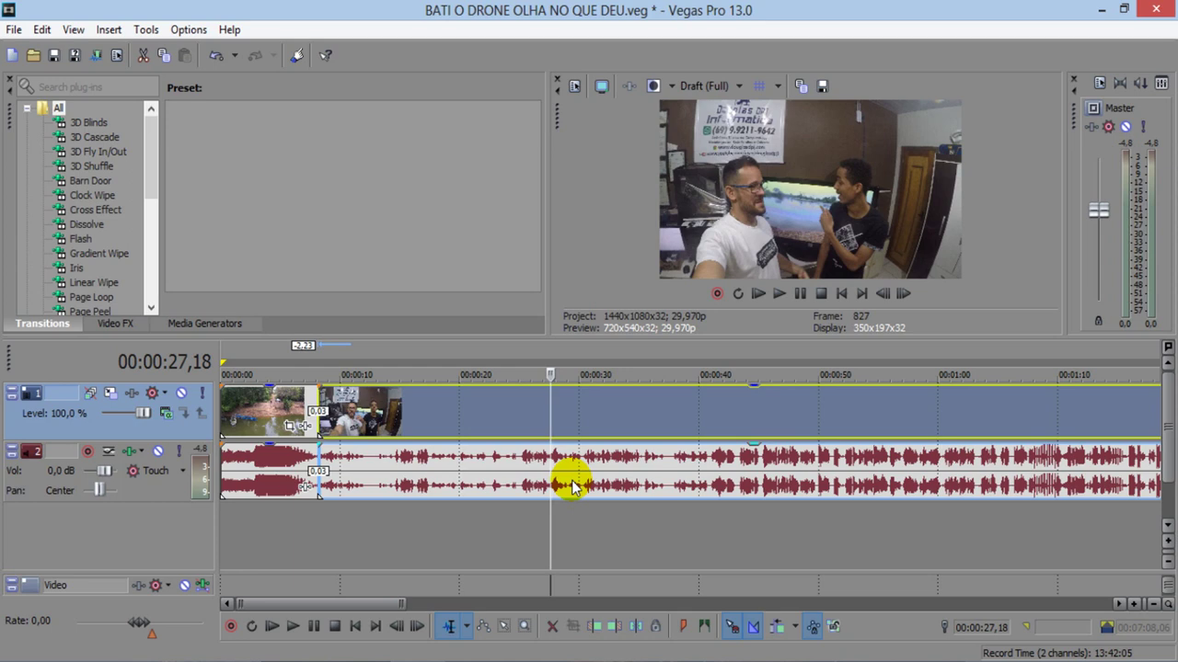
{"action": "left_click", "coordinate": [616, 623]}
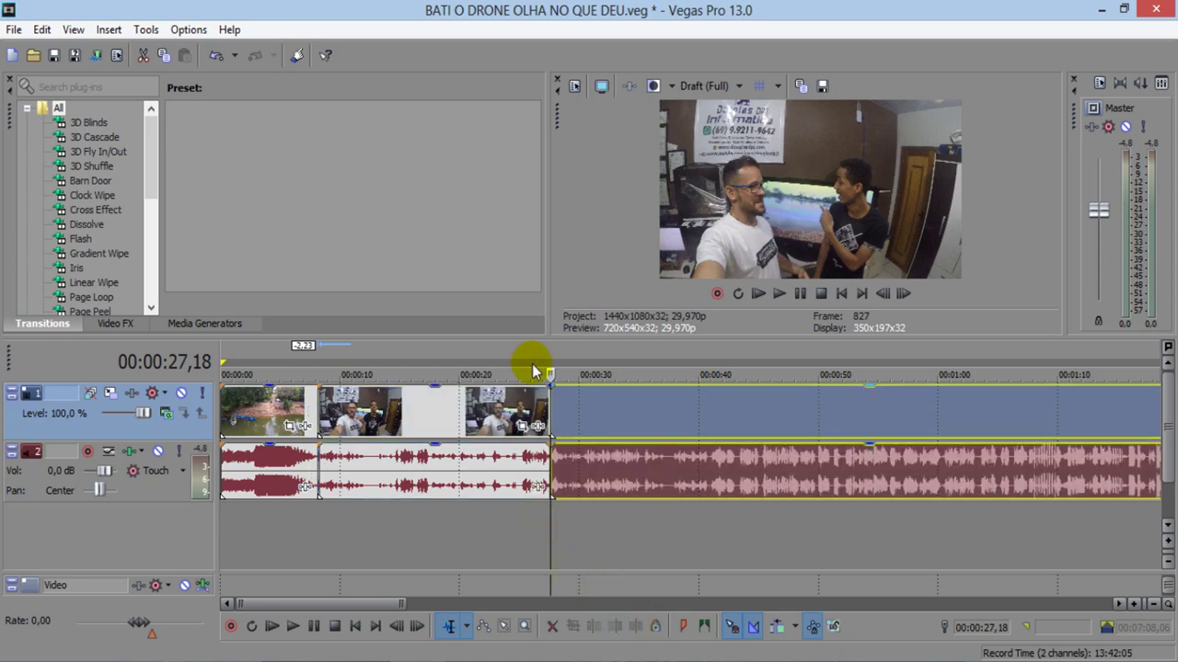
- Play past the first split, fine-tune the playhead frame by frame and split the GOPR0003 clip again at 00:00:31,19
{"action": "key", "text": "space"}
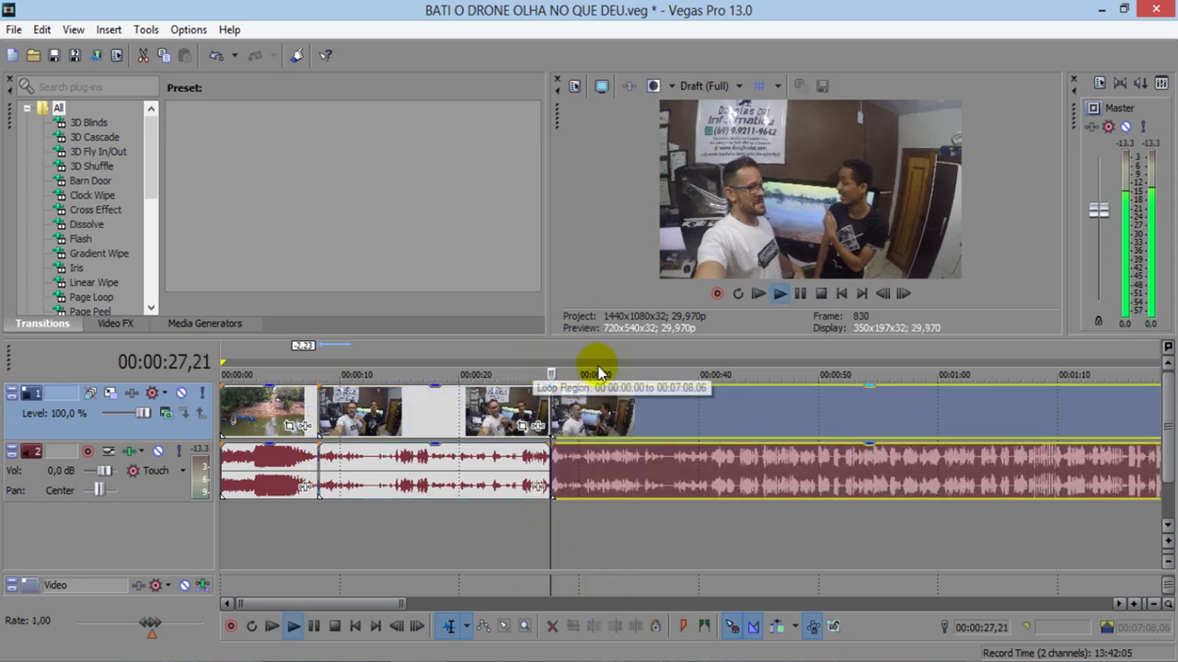
{"action": "left_click", "coordinate": [800, 294]}
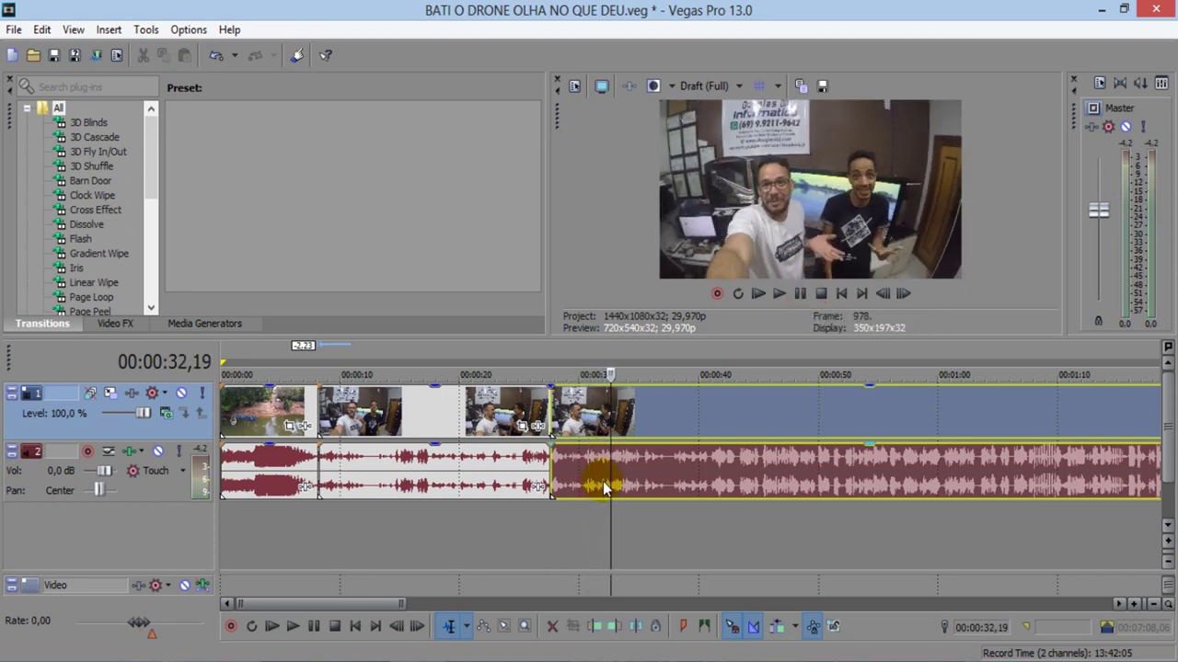
{"action": "key", "text": "Left"}
{"action": "key", "text": "Left"}
{"action": "key", "text": "Left"}
{"action": "key", "text": "Left"}
{"action": "key", "text": "Left"}
{"action": "key", "text": "Left"}
{"action": "key", "text": "Left"}
{"action": "key", "text": "Left"}
{"action": "key", "text": "Left"}
{"action": "key", "text": "Left"}
{"action": "key", "text": "Left"}
{"action": "key", "text": "Left"}
{"action": "key", "text": "Left"}
{"action": "key", "text": "Left"}
{"action": "key", "text": "Left"}
{"action": "key", "text": "Left"}
{"action": "key", "text": "Left"}
{"action": "key", "text": "Left"}
{"action": "key", "text": "Left"}
{"action": "key", "text": "Left"}
{"action": "key", "text": "Left"}
{"action": "key", "text": "Left"}
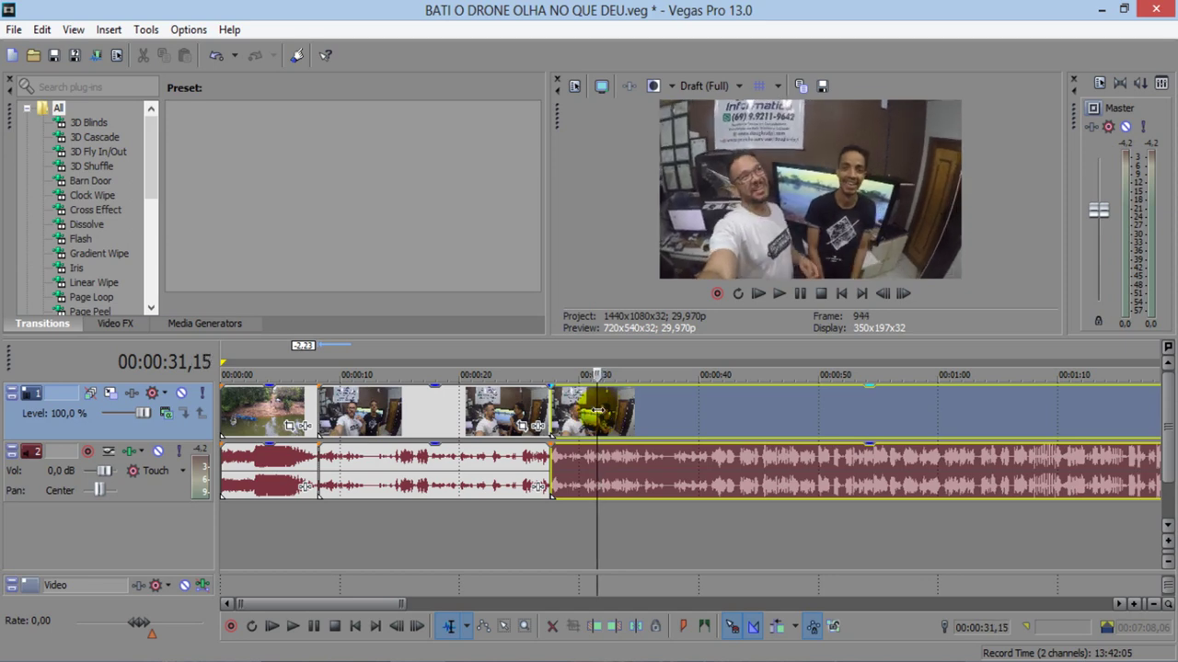
{"action": "key", "text": "Left"}
{"action": "key", "text": "Left"}
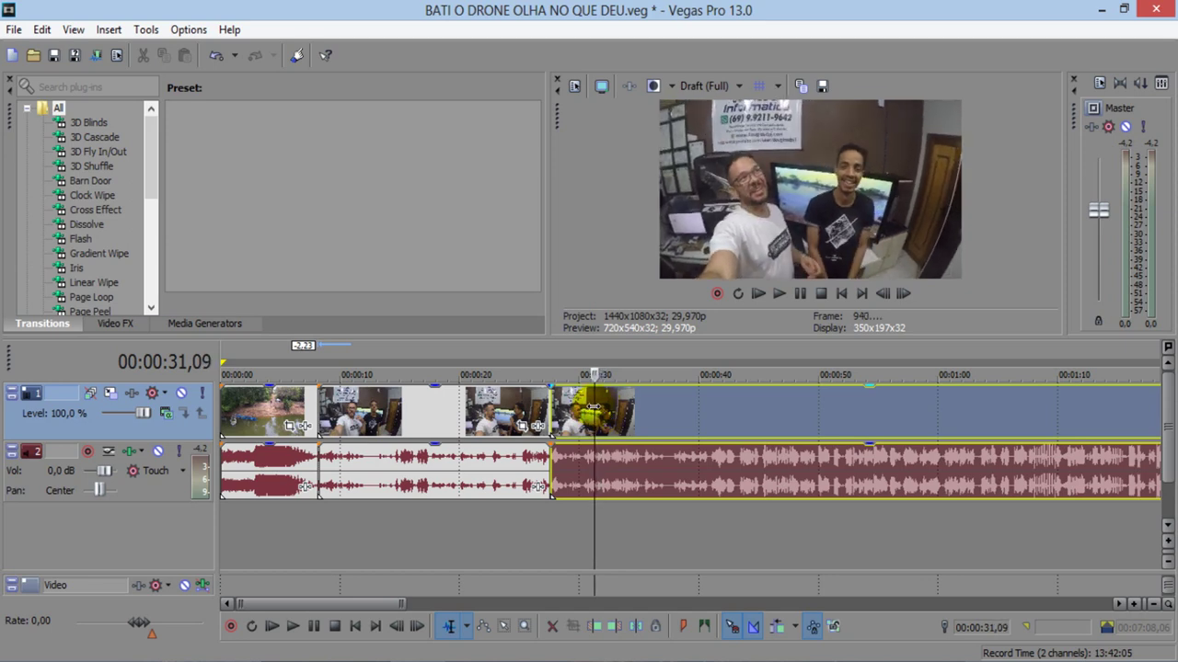
{"action": "key", "text": "Left"}
{"action": "key", "text": "Left"}
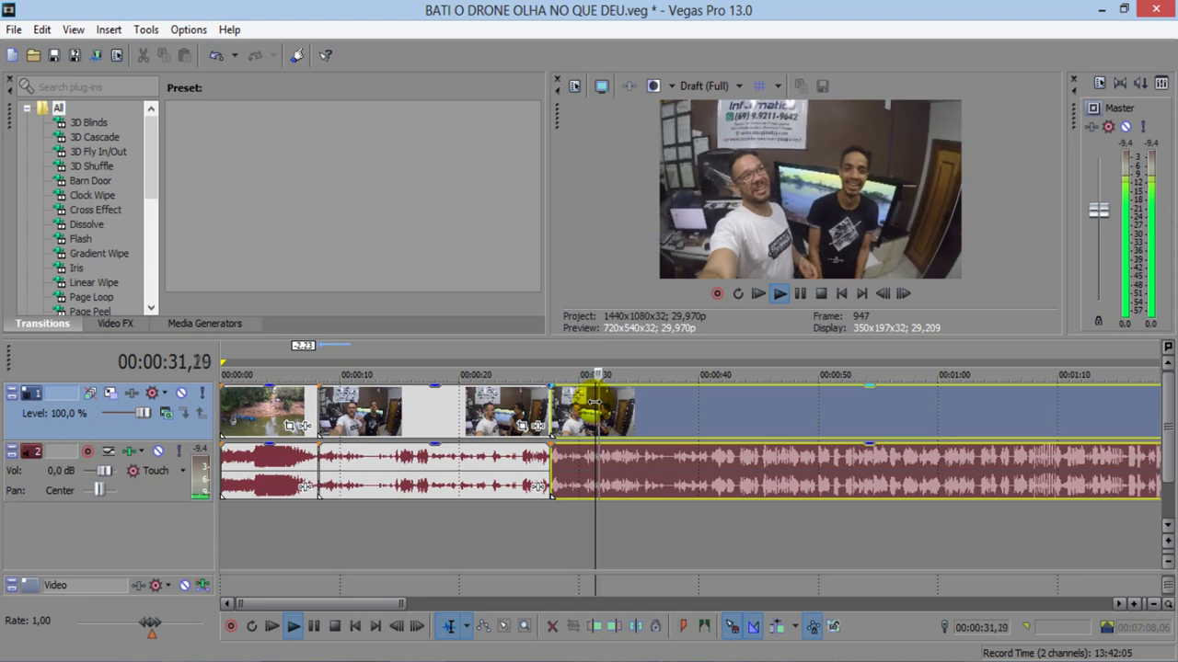
{"action": "key", "text": "Right"}
{"action": "key", "text": "Right"}
{"action": "key", "text": "Right"}
{"action": "key", "text": "Right"}
{"action": "key", "text": "Right"}
{"action": "key", "text": "Right"}
{"action": "key", "text": "space"}
{"action": "key", "text": "space"}
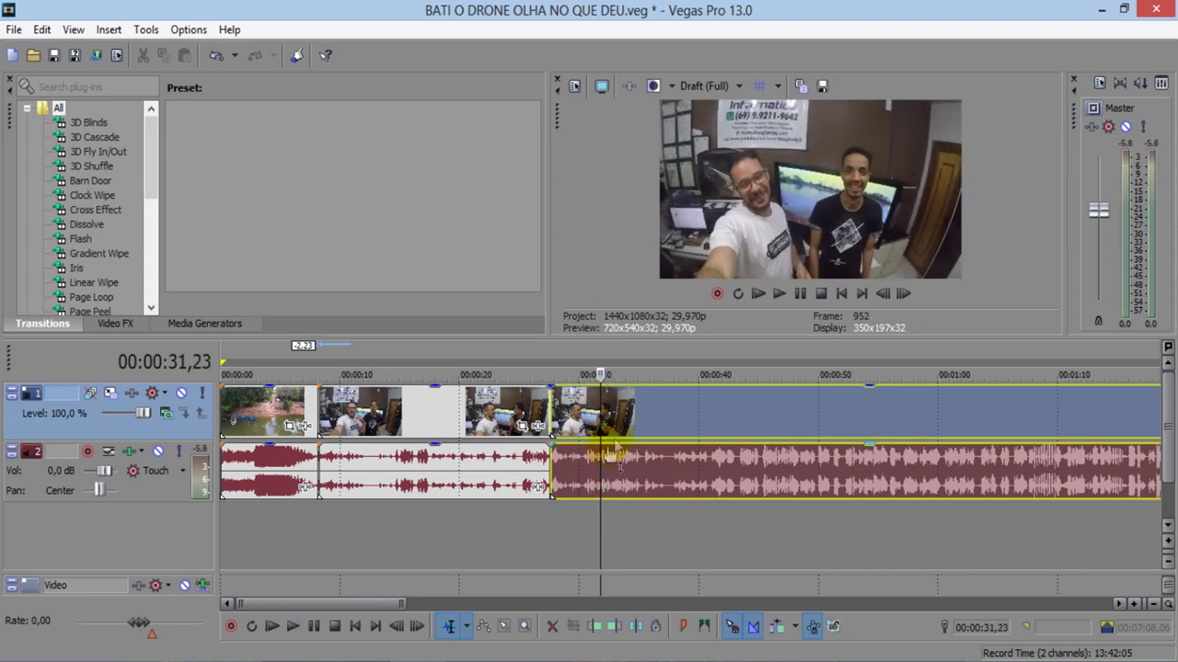
{"action": "left_click", "coordinate": [598, 414]}
{"action": "left_click", "coordinate": [635, 626]}
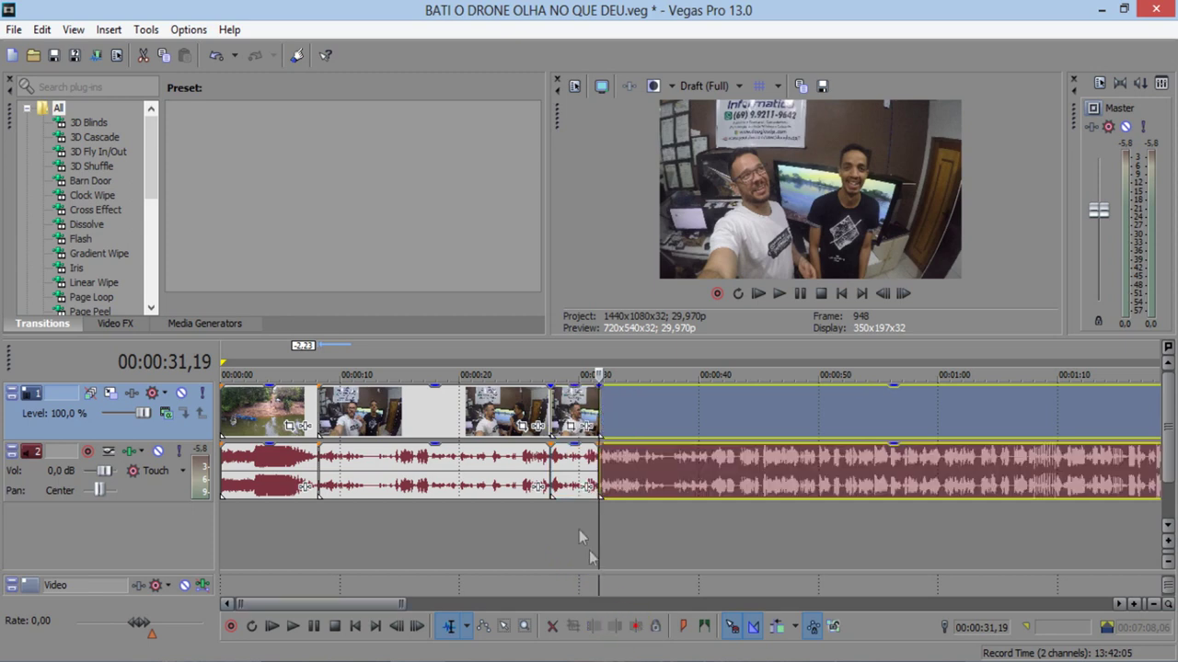
- Apply the Sony Black and White effect to the short segment between the two splits and preview a frame of it
{"action": "left_click", "coordinate": [586, 426]}
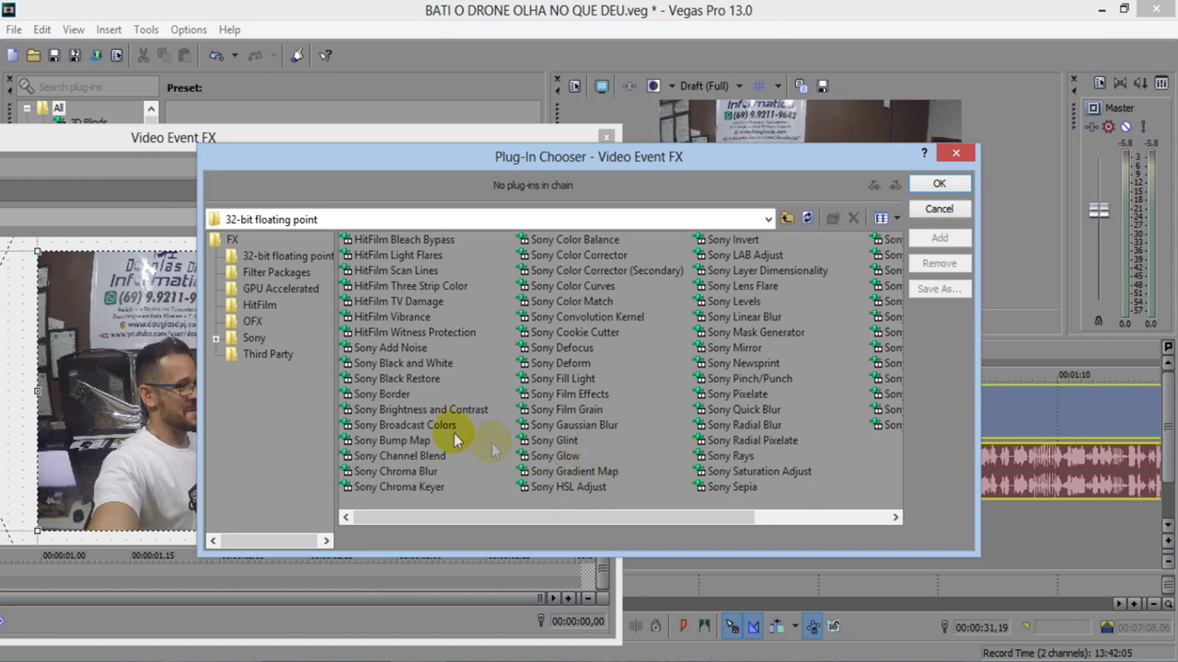
{"action": "double_click", "coordinate": [403, 364]}
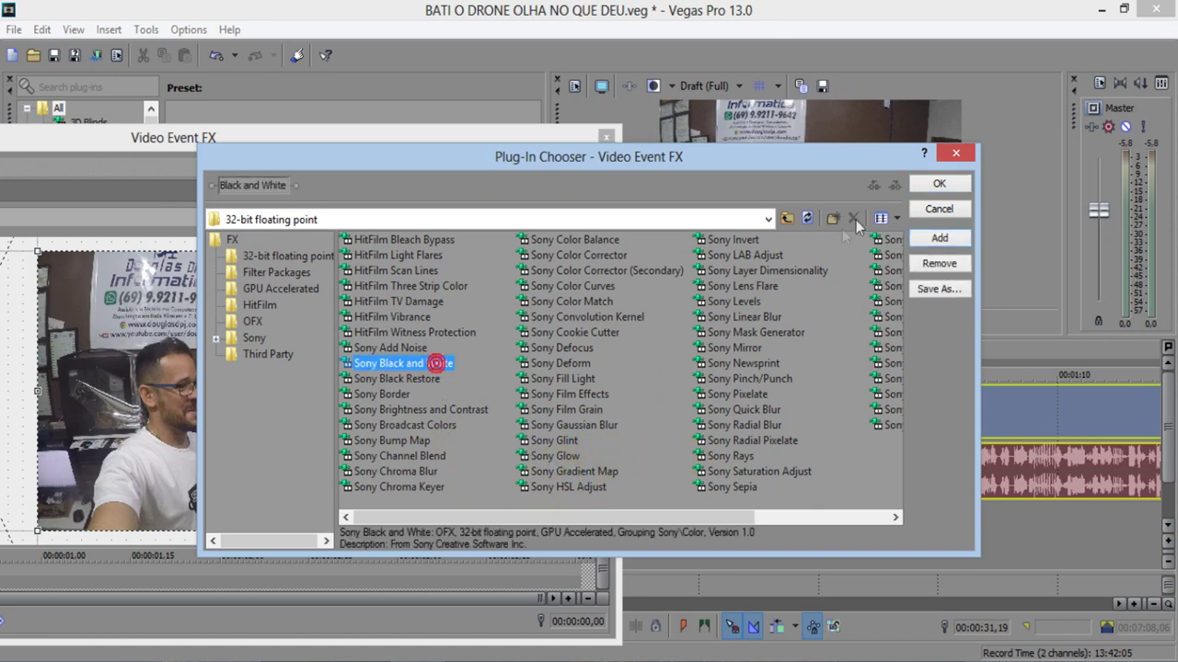
{"action": "left_click", "coordinate": [939, 183]}
{"action": "left_click", "coordinate": [606, 137]}
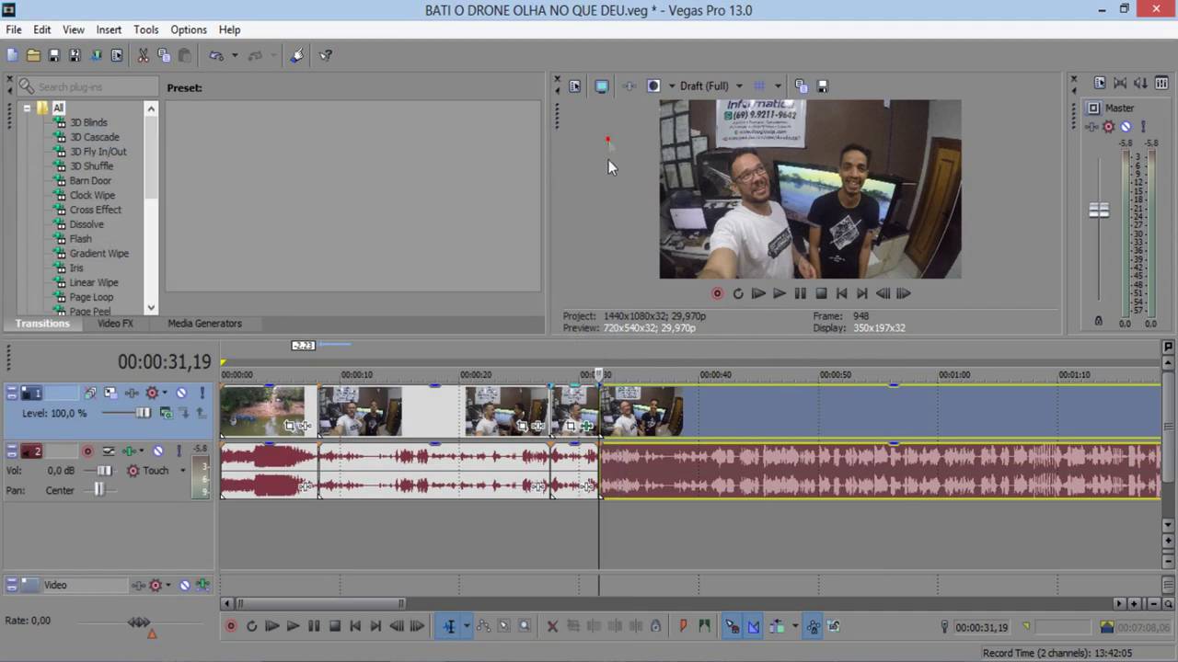
{"action": "left_click", "coordinate": [584, 351]}
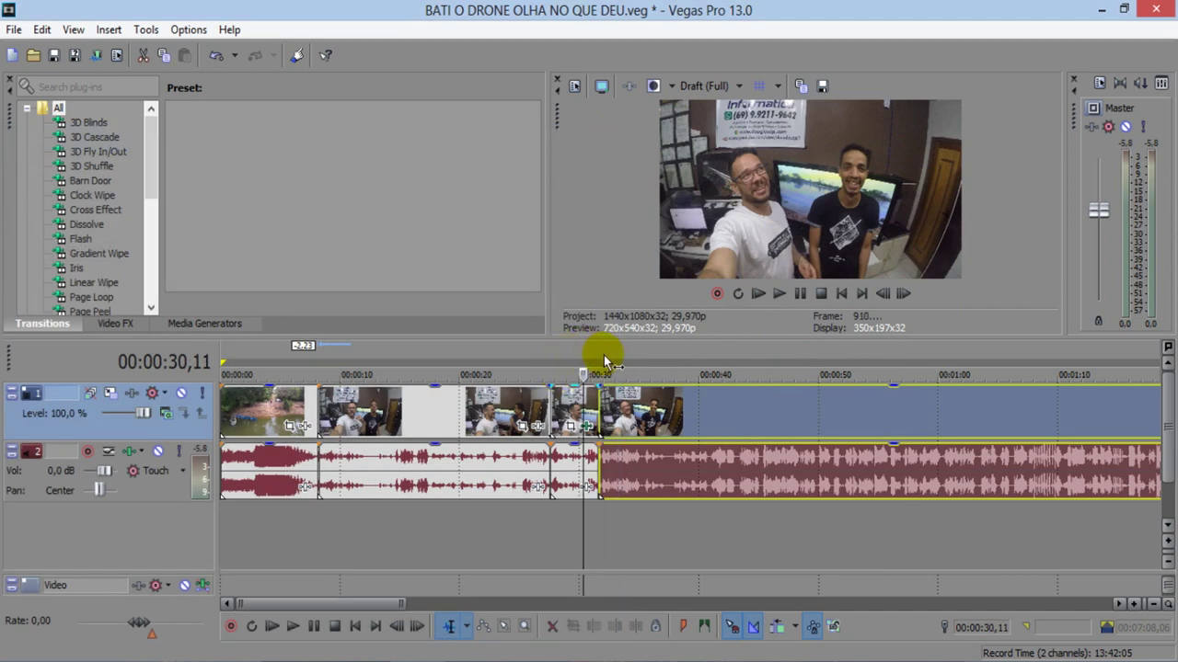
{"action": "left_click", "coordinate": [564, 358]}
- Add the Reverb audio effect to the sound of the short black-and-white segment, keeping its default settings
{"action": "left_click", "coordinate": [579, 474]}
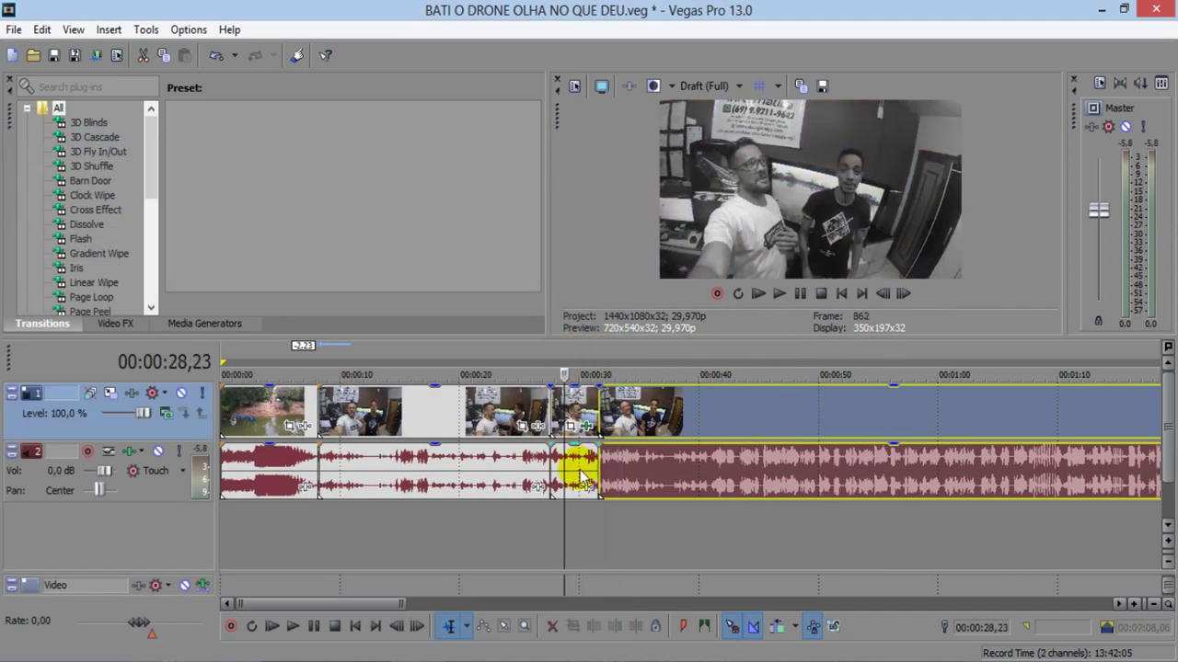
{"action": "left_click", "coordinate": [586, 489]}
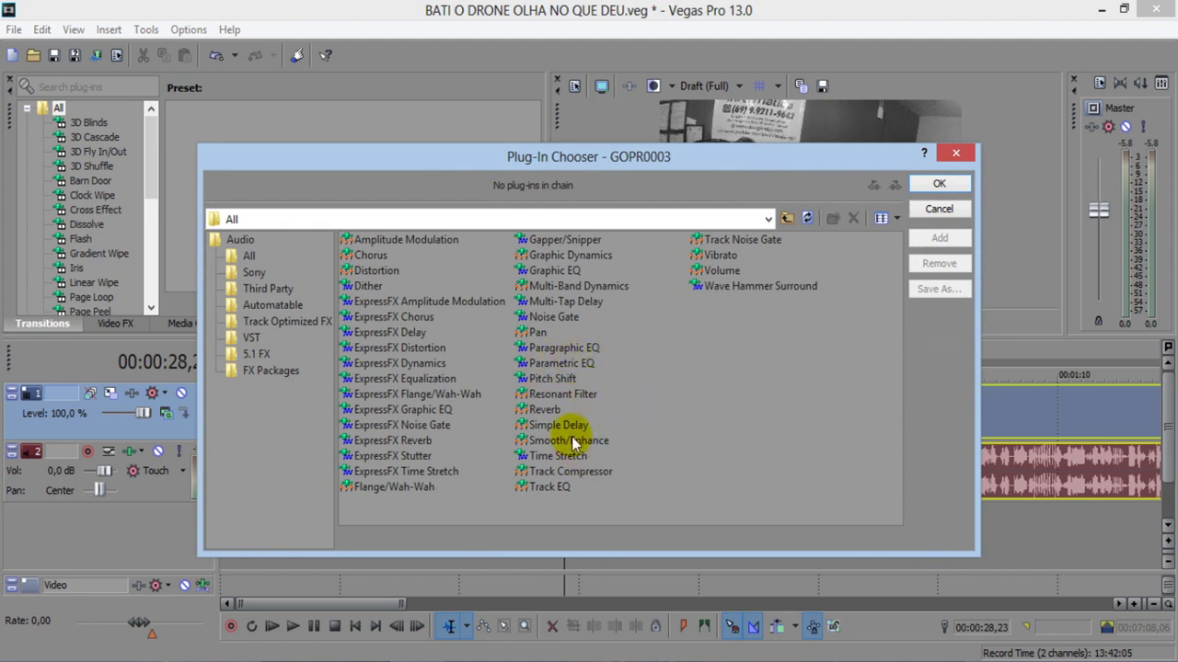
{"action": "left_click", "coordinate": [938, 184]}
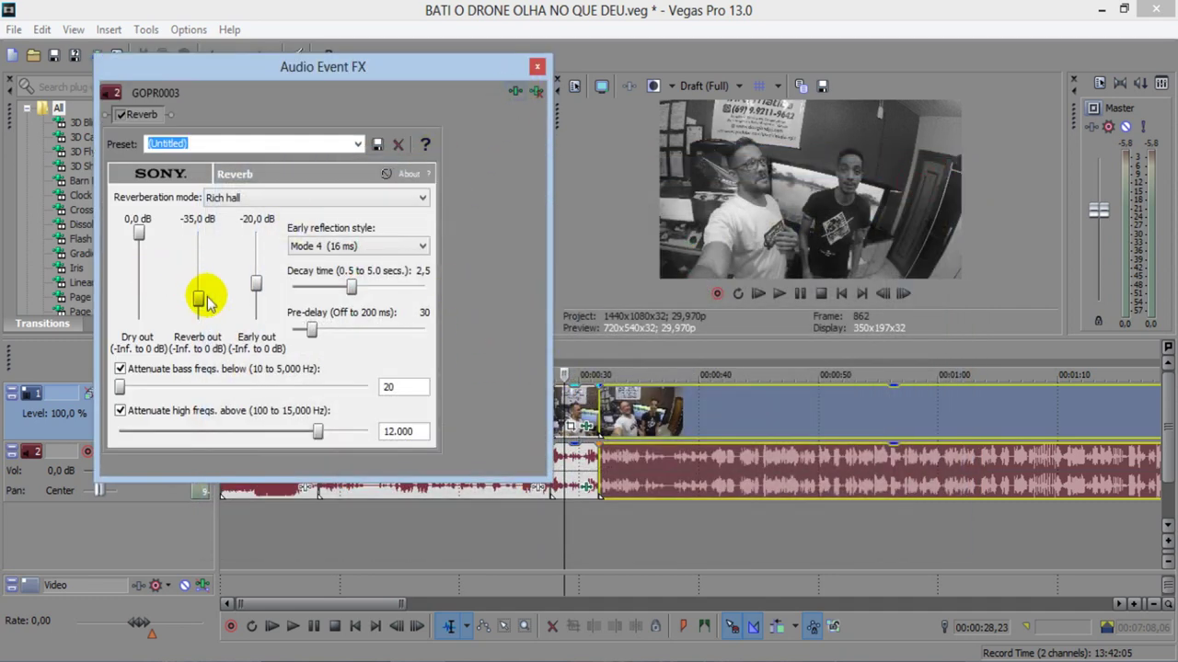
{"action": "left_click", "coordinate": [538, 67]}
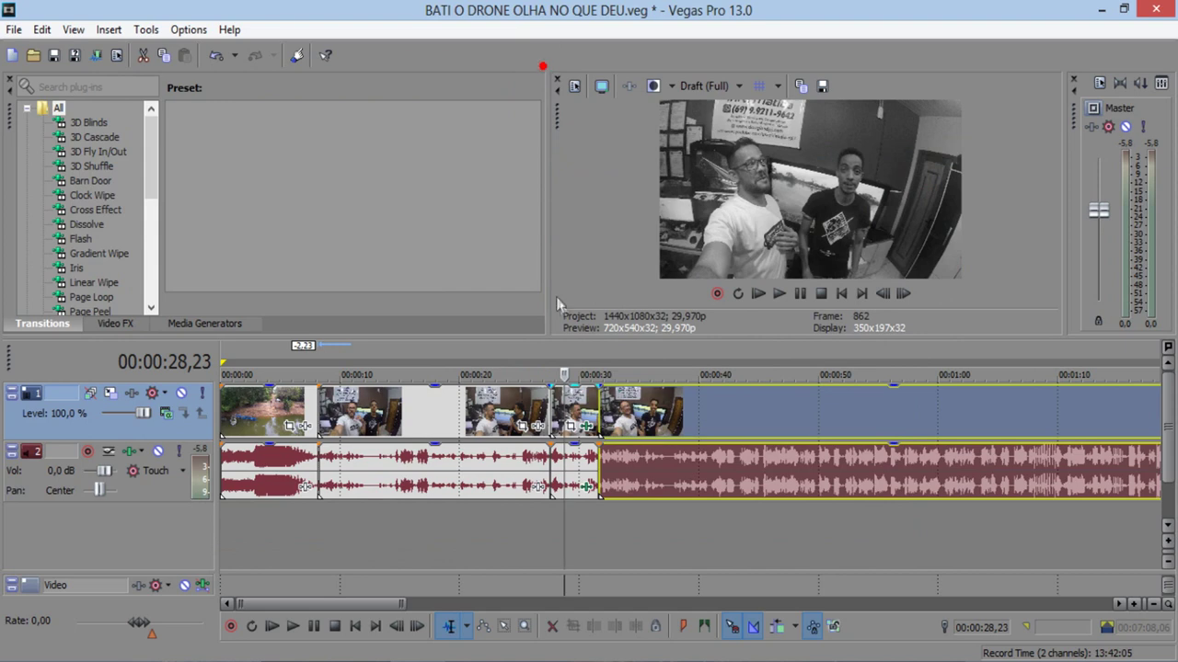
- Play the segment with effects and the footage after it, and place the playhead at 00:00:40,20
{"action": "key", "text": "space"}
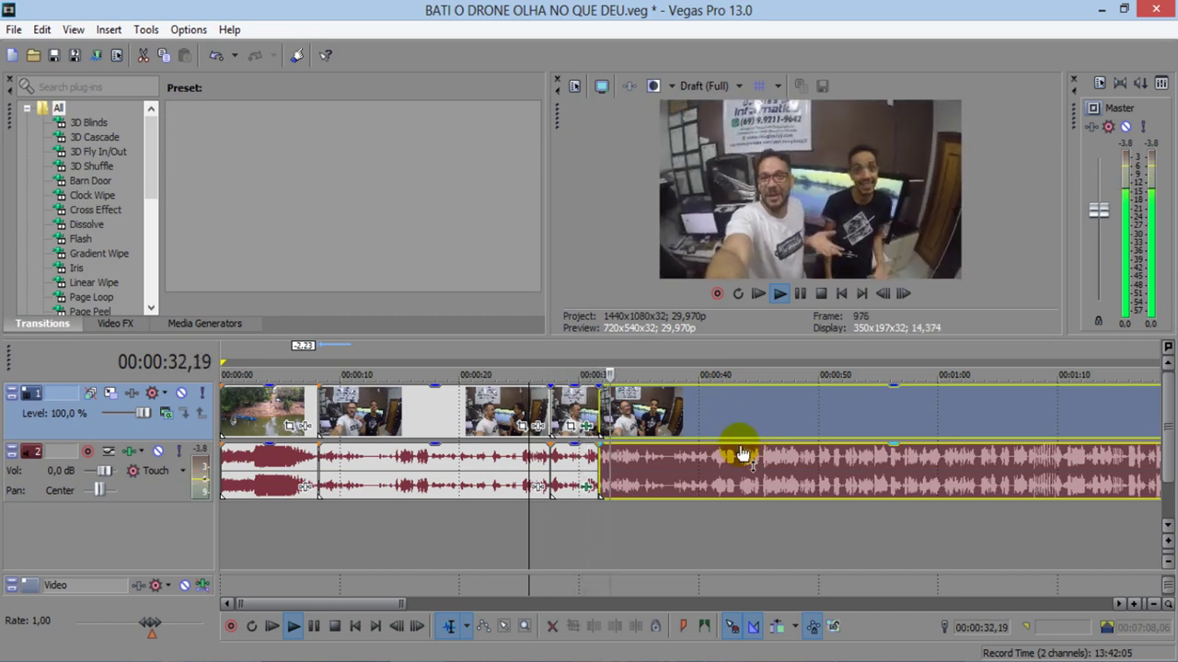
{"action": "scroll", "coordinate": [634, 430], "scroll_direction": "down", "scroll_amount": 3}
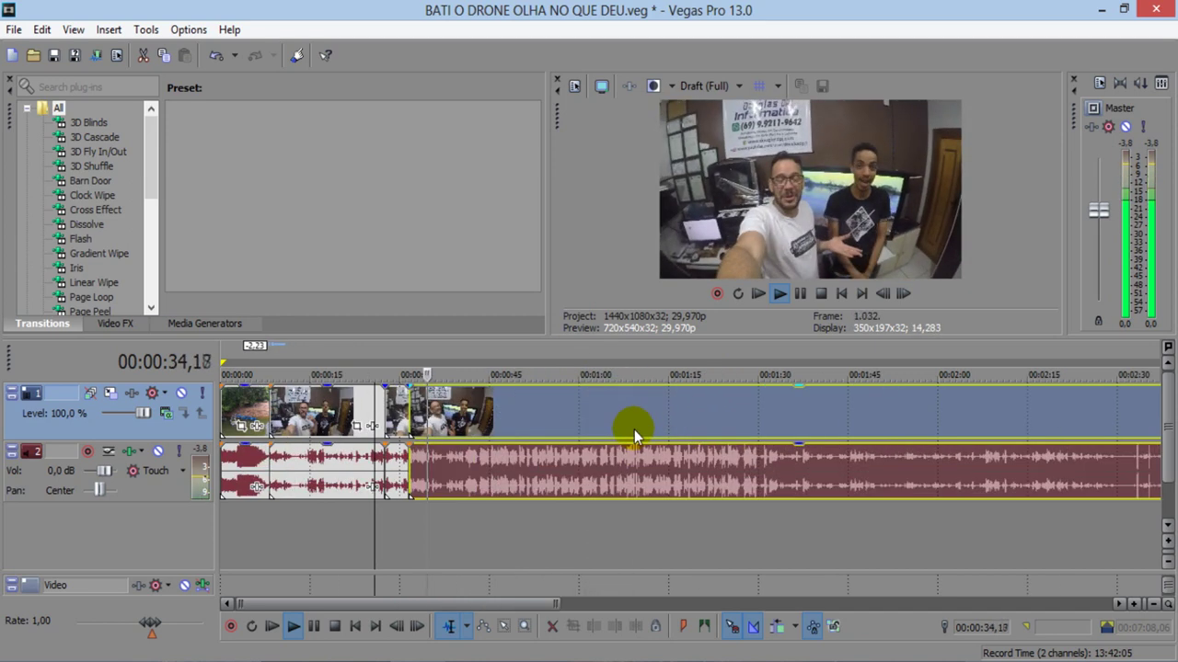
{"action": "left_click", "coordinate": [801, 294]}
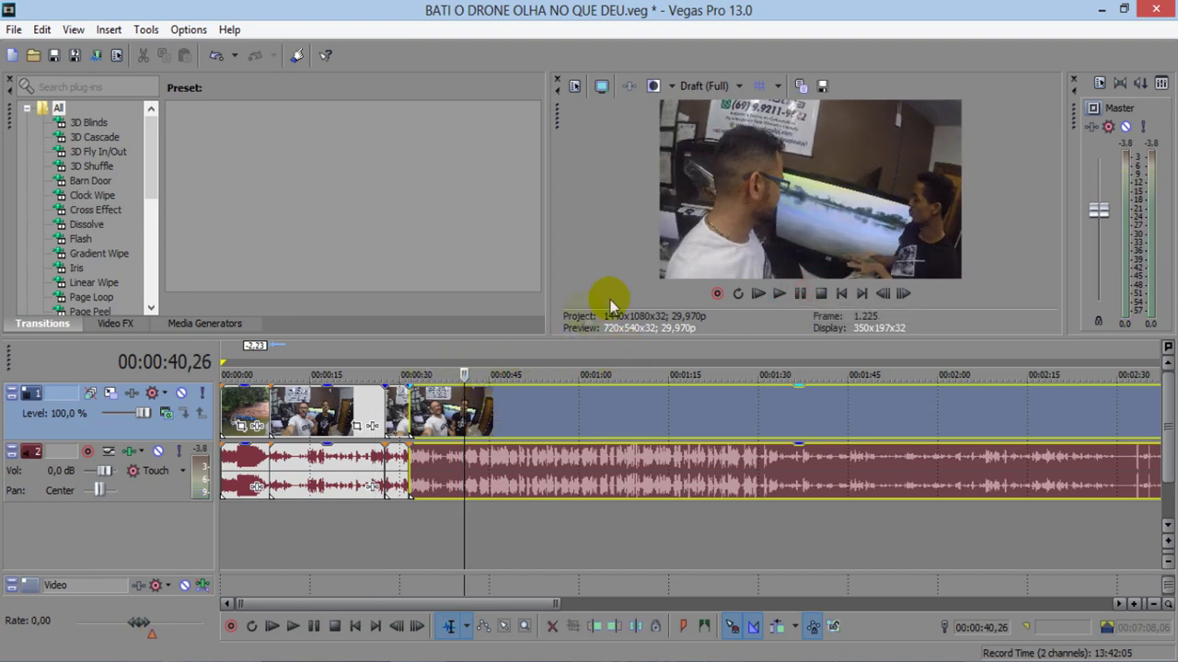
{"action": "left_click", "coordinate": [464, 407]}
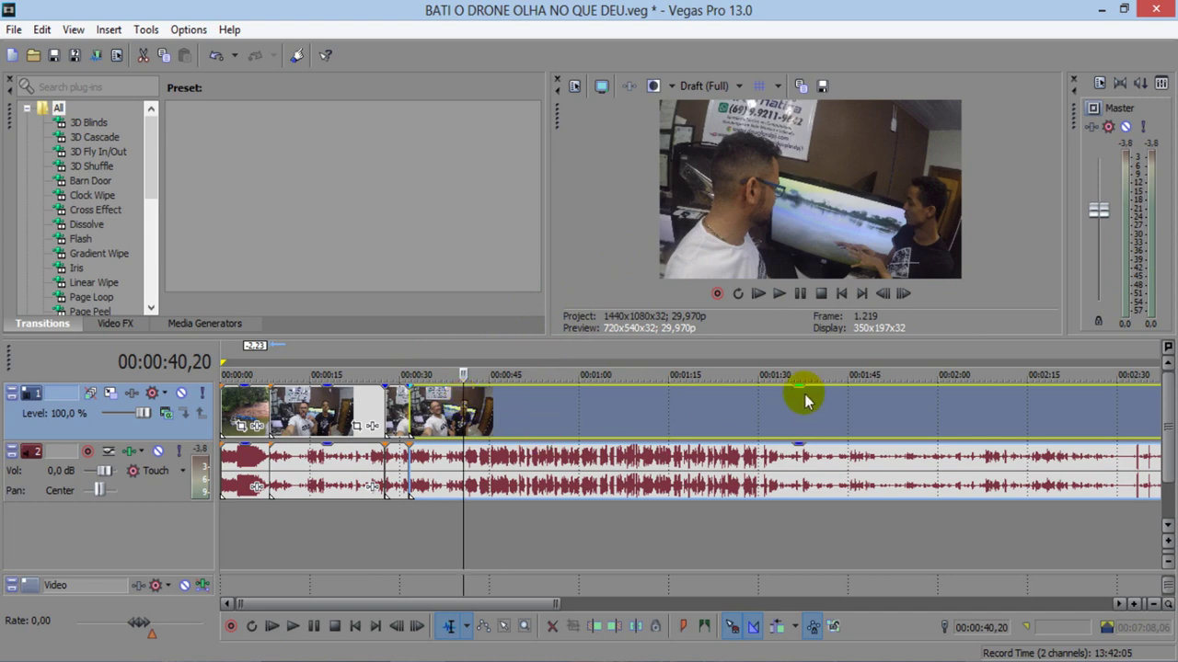
- Insert an empty video track above the footage and place the playhead at 00:00:39,28
{"action": "key", "text": "grave"}
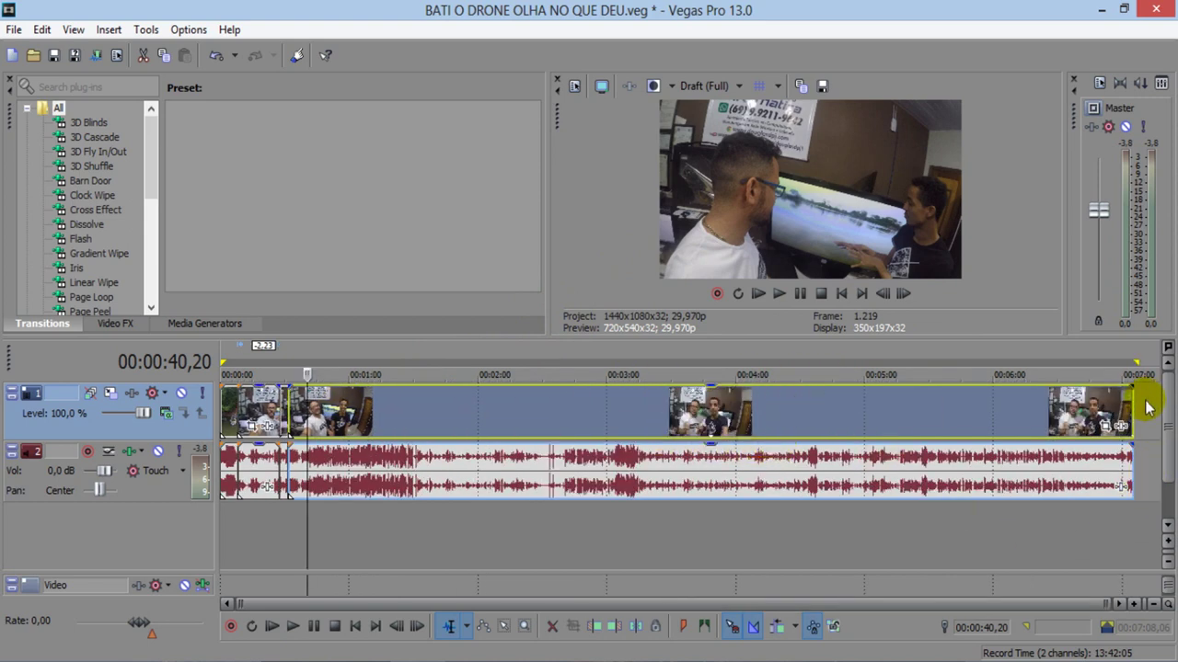
{"action": "right_click", "coordinate": [1151, 399]}
{"action": "left_click", "coordinate": [1024, 211]}
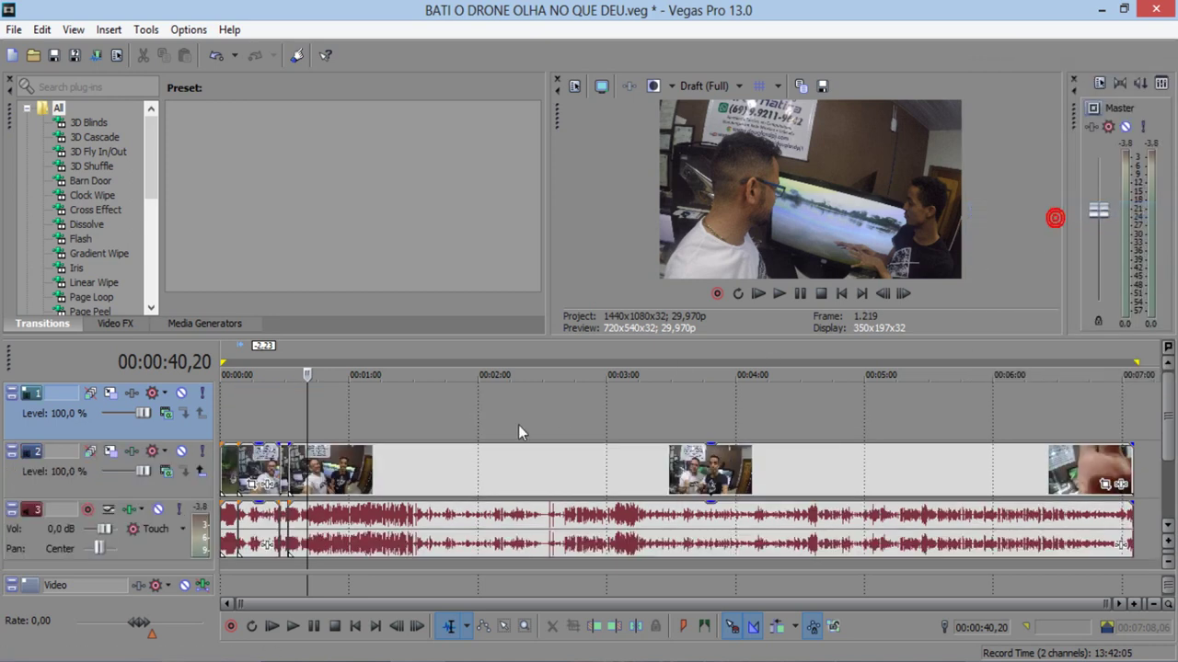
{"action": "scroll", "coordinate": [306, 402], "scroll_direction": "up", "scroll_amount": 3}
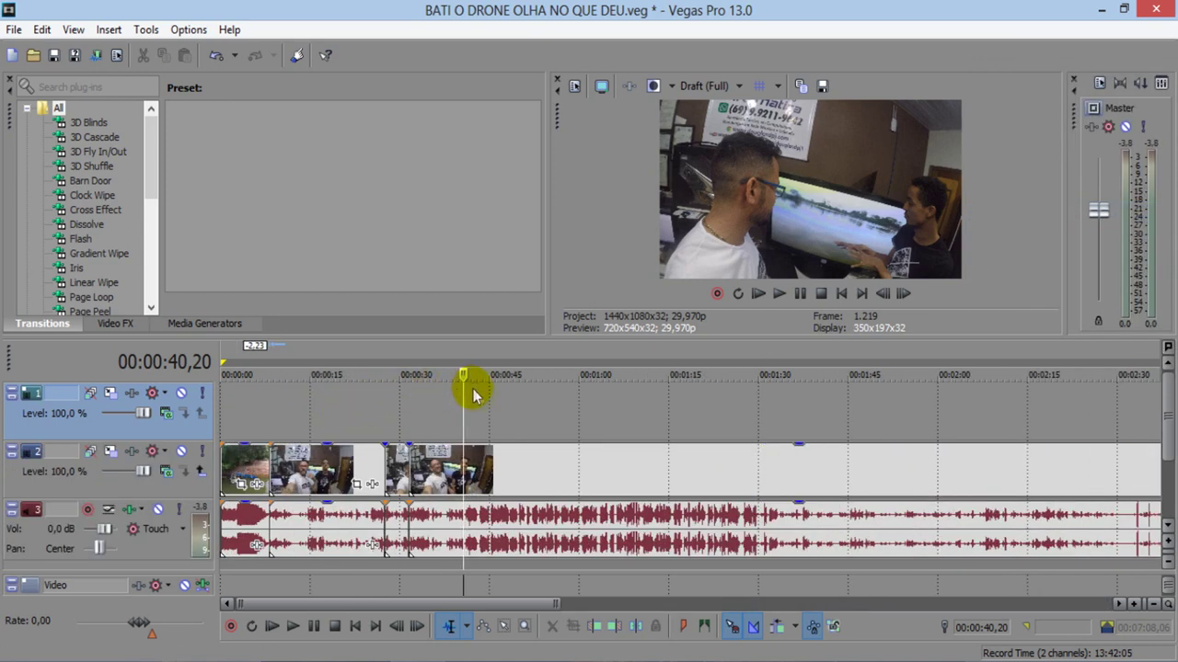
{"action": "left_click", "coordinate": [460, 409]}
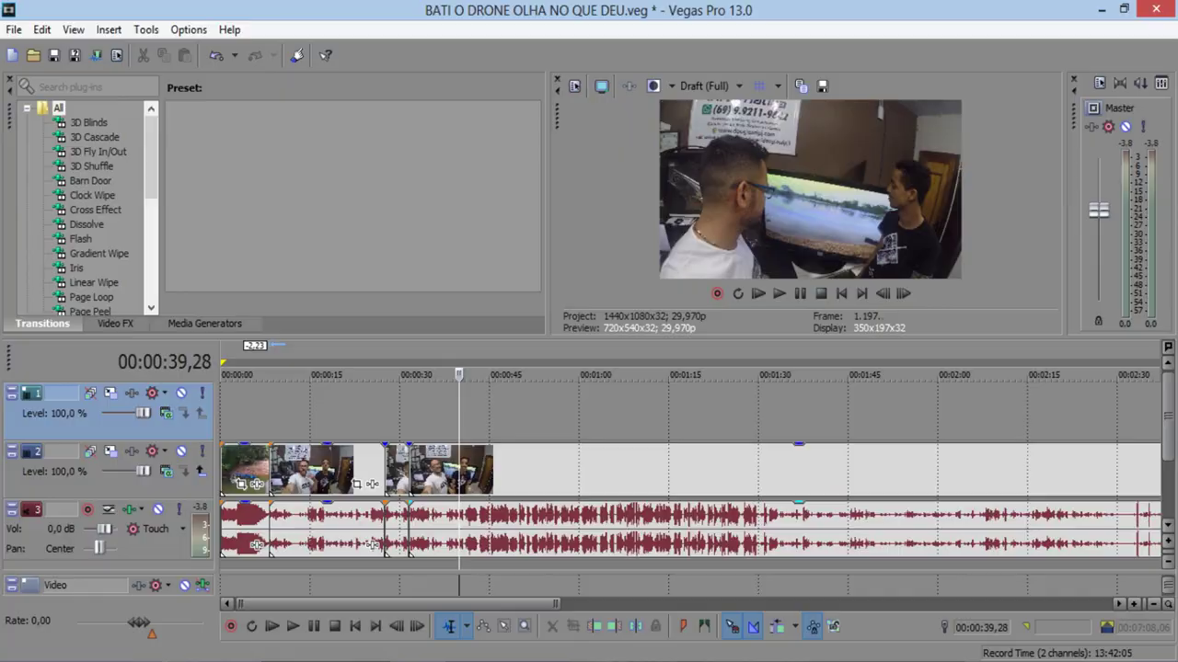
- Add the VID_20170818 river video from the project folder to the timeline beyond the main footage's end and preview it at 00:07:41,01
{"action": "left_click", "coordinate": [589, 660]}
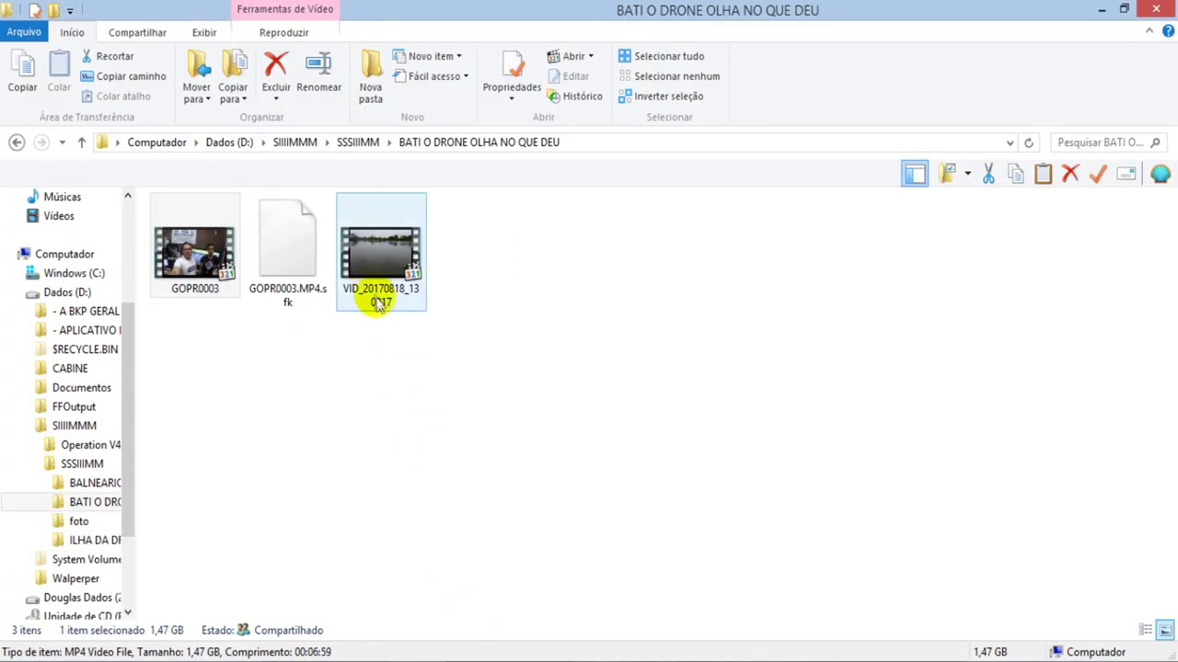
{"action": "left_click_drag", "start_coordinate": [380, 306], "coordinate": [492, 416]}
{"action": "left_click_drag", "start_coordinate": [600, 405], "coordinate": [1044, 480]}
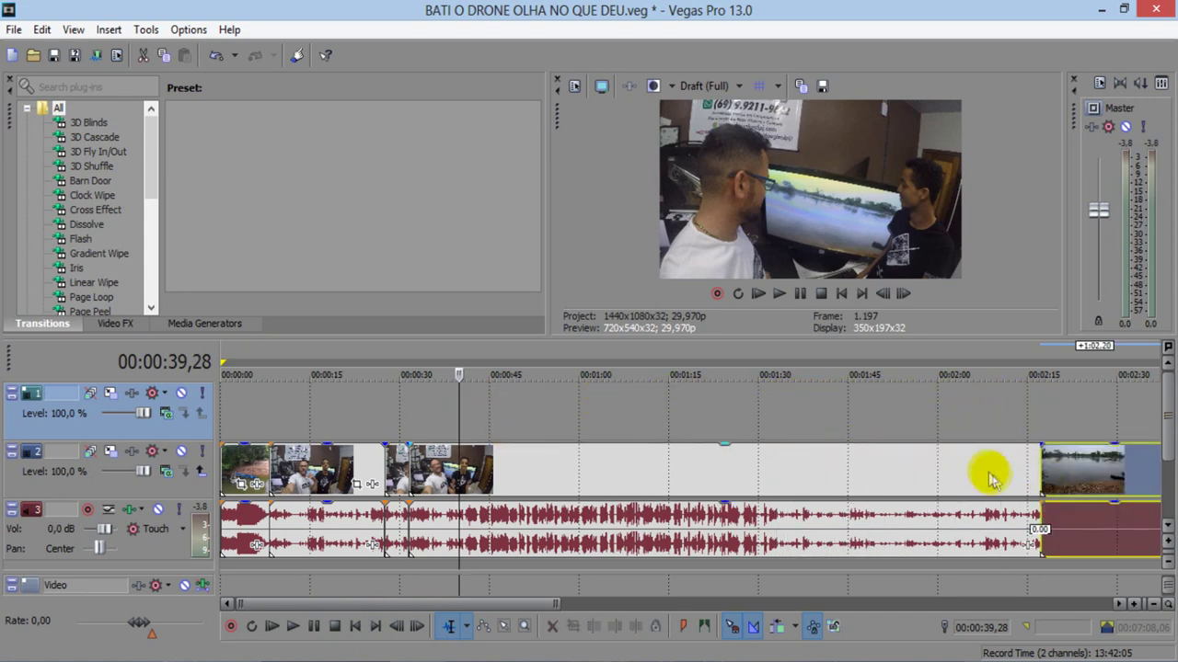
{"action": "scroll", "coordinate": [864, 589], "scroll_direction": "down", "scroll_amount": 5}
{"action": "left_click_drag", "start_coordinate": [565, 488], "coordinate": [1031, 523]}
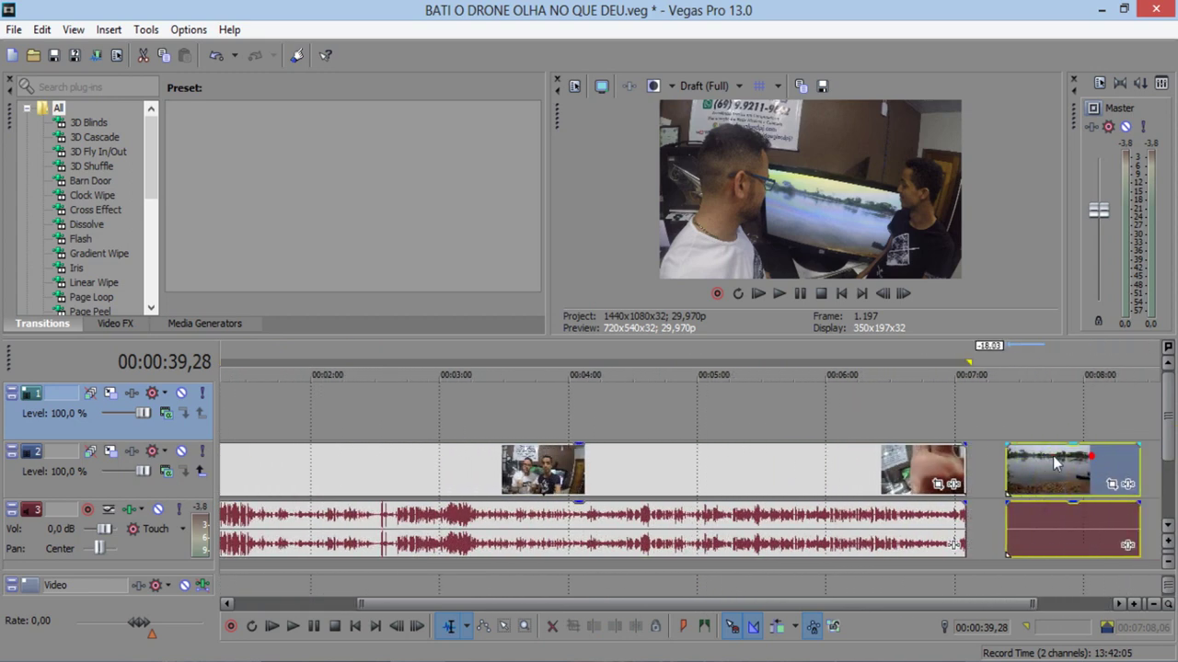
{"action": "left_click", "coordinate": [1078, 467]}
{"action": "left_click", "coordinate": [1045, 476]}
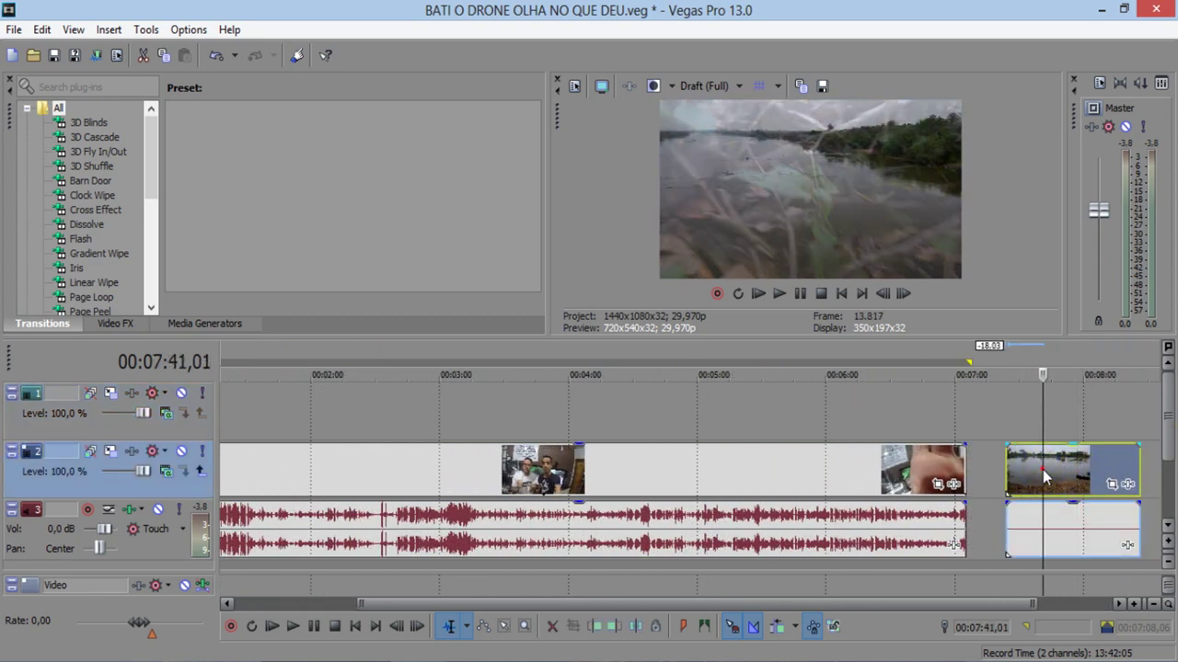
- Delete the river clip's audio event beyond the main footage's end, keeping only its video
{"action": "left_click", "coordinate": [1059, 523]}
{"action": "left_click", "coordinate": [1043, 526]}
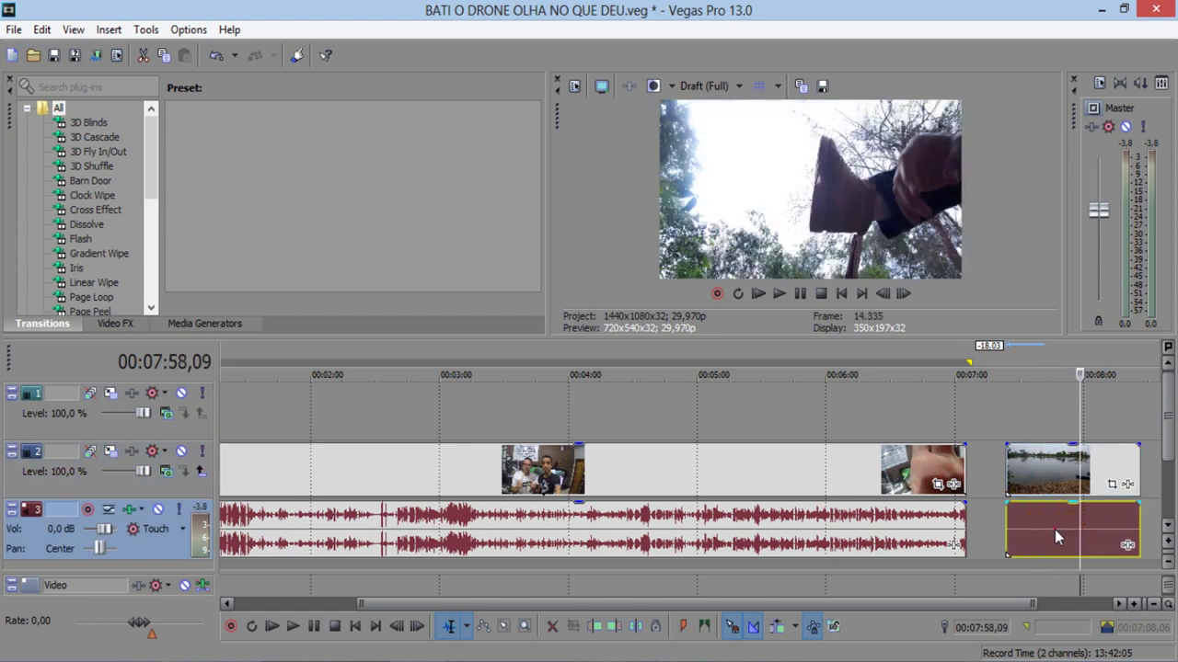
{"action": "double_click", "coordinate": [1055, 529]}
{"action": "left_click", "coordinate": [1059, 521]}
{"action": "mouse_move", "coordinate": [1083, 518]}
{"action": "left_mouse_down"}
{"action": "mouse_move", "coordinate": [1064, 517]}
{"action": "mouse_move", "coordinate": [1087, 525]}
{"action": "left_mouse_up"}
{"action": "key", "text": "Delete"}
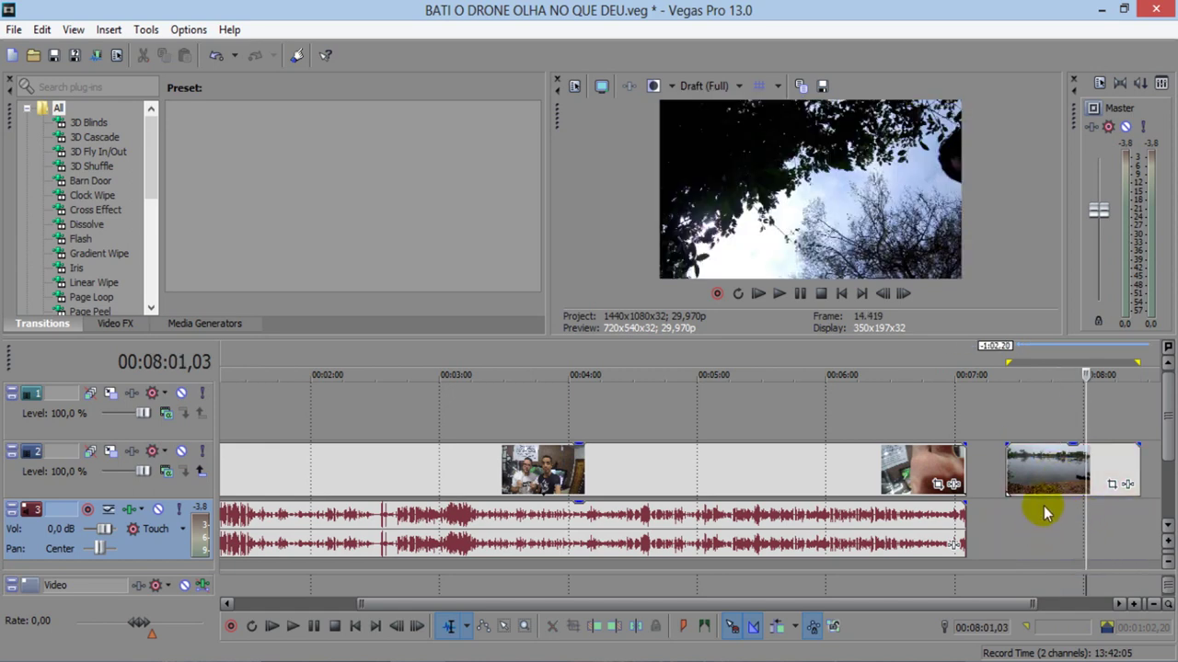
- Move the river video onto the empty track above the footage, starting at about 00:00:58
{"action": "left_click", "coordinate": [1052, 475]}
{"action": "left_click_drag", "start_coordinate": [822, 415], "coordinate": [321, 411]}
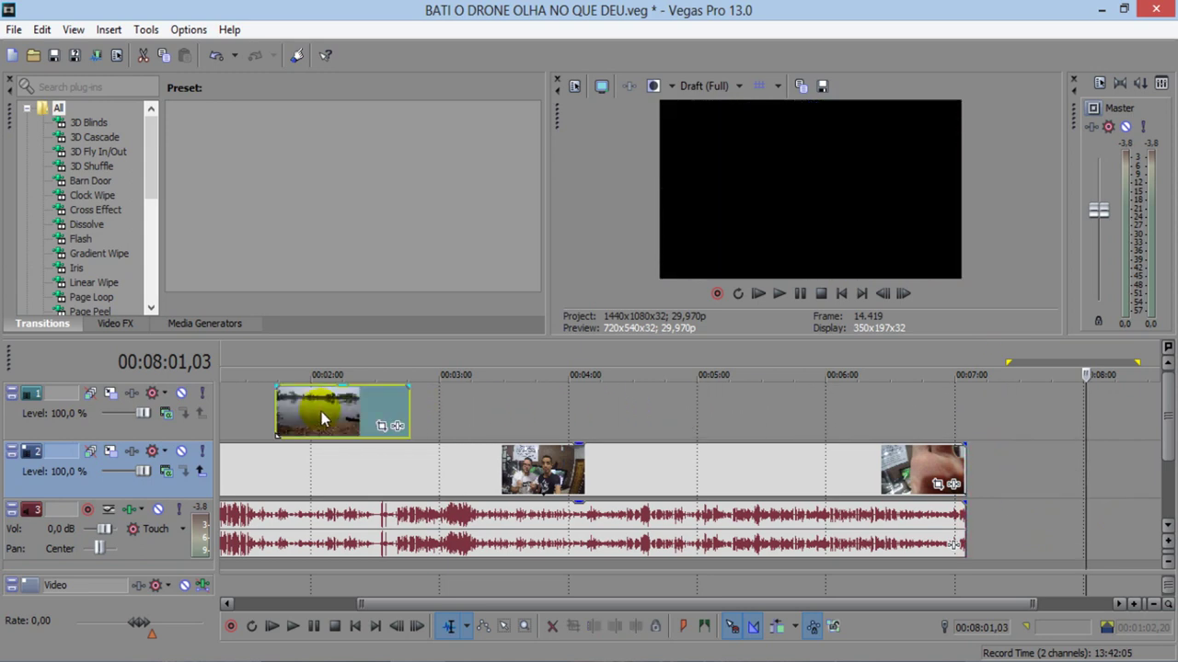
{"action": "scroll", "coordinate": [407, 466], "scroll_direction": "down", "scroll_amount": 2}
{"action": "left_click_drag", "start_coordinate": [414, 414], "coordinate": [366, 415]}
{"action": "left_click", "coordinate": [317, 354]}
{"action": "scroll", "coordinate": [393, 431], "scroll_direction": "up", "scroll_amount": 2}
{"action": "left_click_drag", "start_coordinate": [481, 419], "coordinate": [460, 407]}
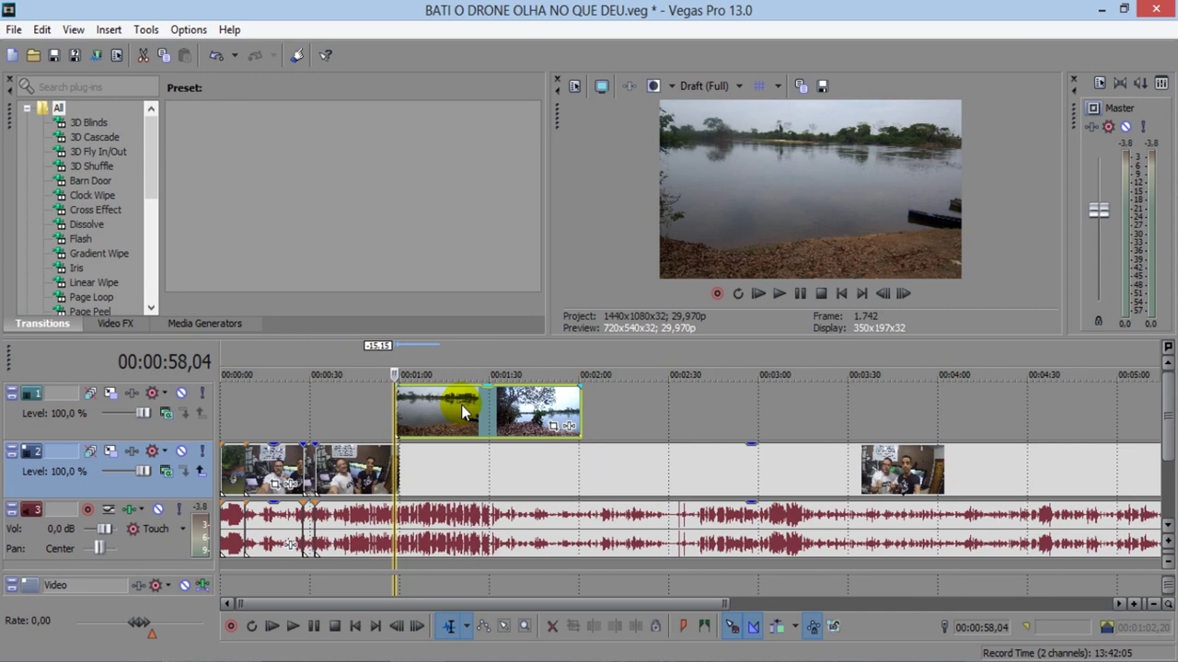
- Shift the river clip earlier to start at about 00:00:39 and briefly play from 00:00:38,08
{"action": "left_click", "coordinate": [347, 364]}
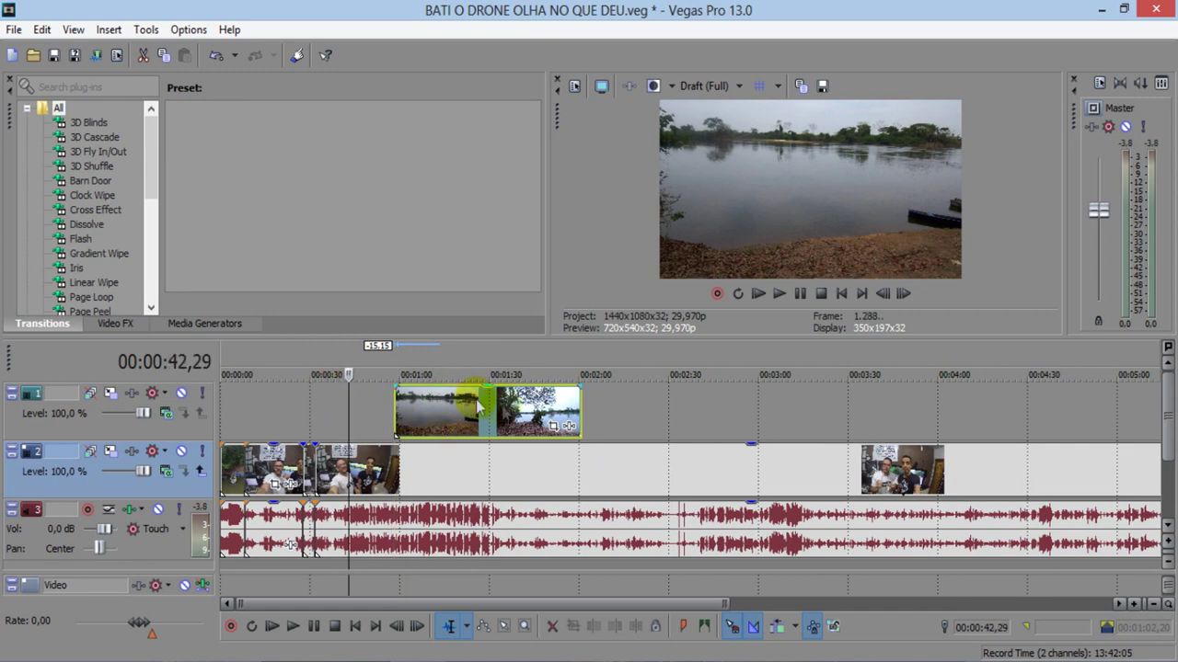
{"action": "left_click_drag", "start_coordinate": [425, 420], "coordinate": [404, 419]}
{"action": "scroll", "coordinate": [415, 422], "scroll_direction": "up", "scroll_amount": 3}
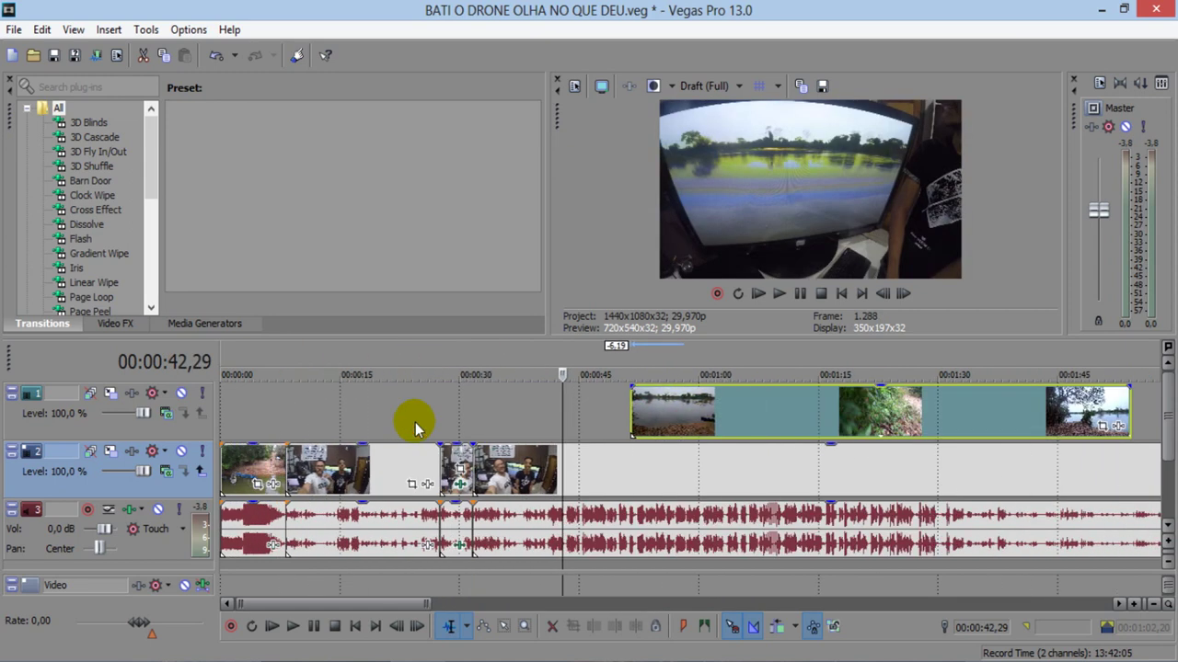
{"action": "left_click_drag", "start_coordinate": [745, 397], "coordinate": [650, 407]}
{"action": "left_click", "coordinate": [526, 367]}
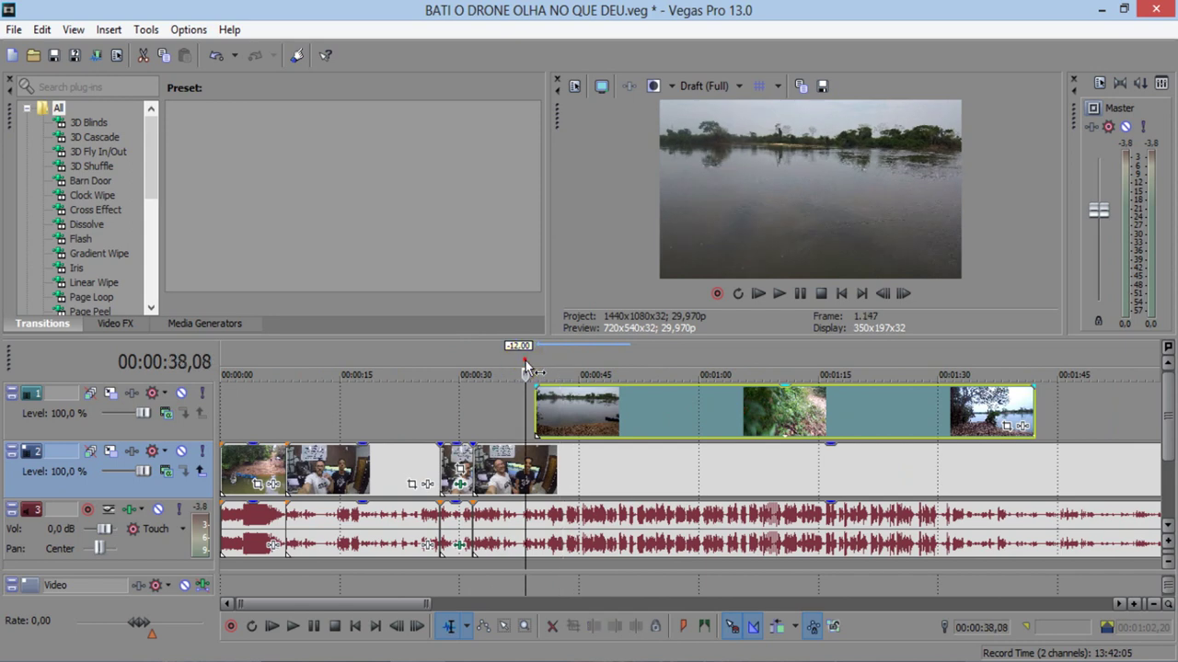
{"action": "key", "text": "space"}
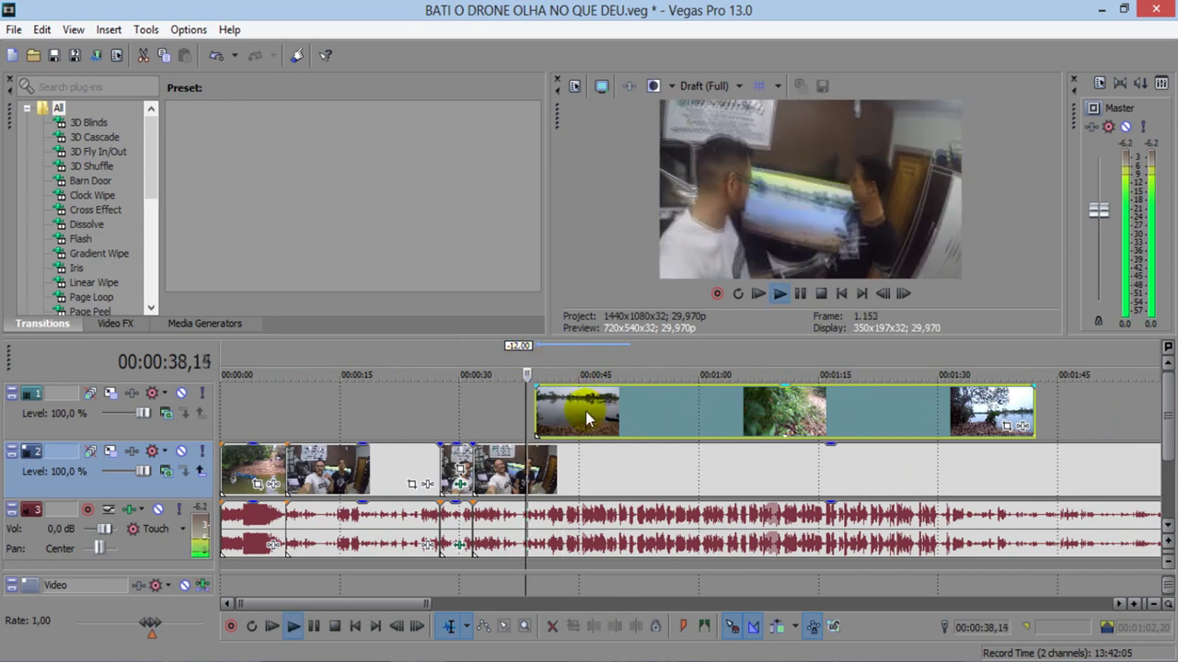
{"action": "key", "text": "space"}
- Move the river clip to about 00:00:36, give it a short fade-in, and play the lead-in from about 00:00:34
{"action": "left_click_drag", "start_coordinate": [574, 416], "coordinate": [510, 385]}
{"action": "left_click_drag", "start_coordinate": [575, 411], "coordinate": [586, 410]}
{"action": "left_click", "coordinate": [491, 354]}
{"action": "key", "text": "space"}
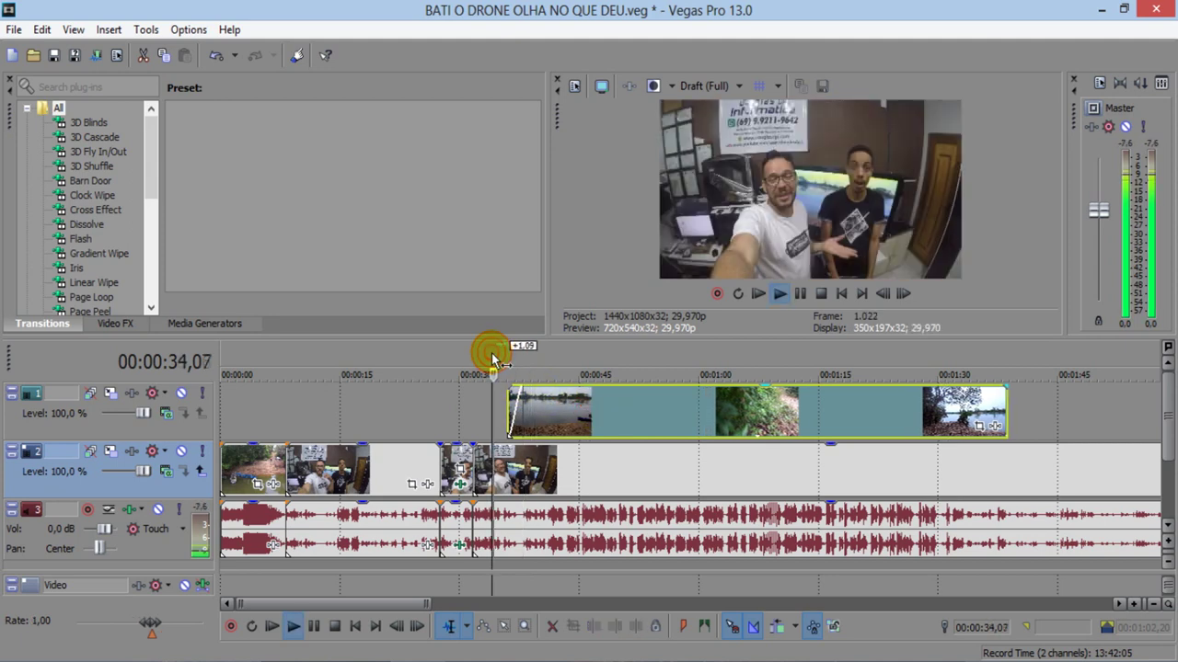
{"action": "left_click", "coordinate": [806, 293]}
- Nudge the river clip to start at about 00:00:38 and play the transition into it
{"action": "left_click_drag", "start_coordinate": [591, 407], "coordinate": [604, 408]}
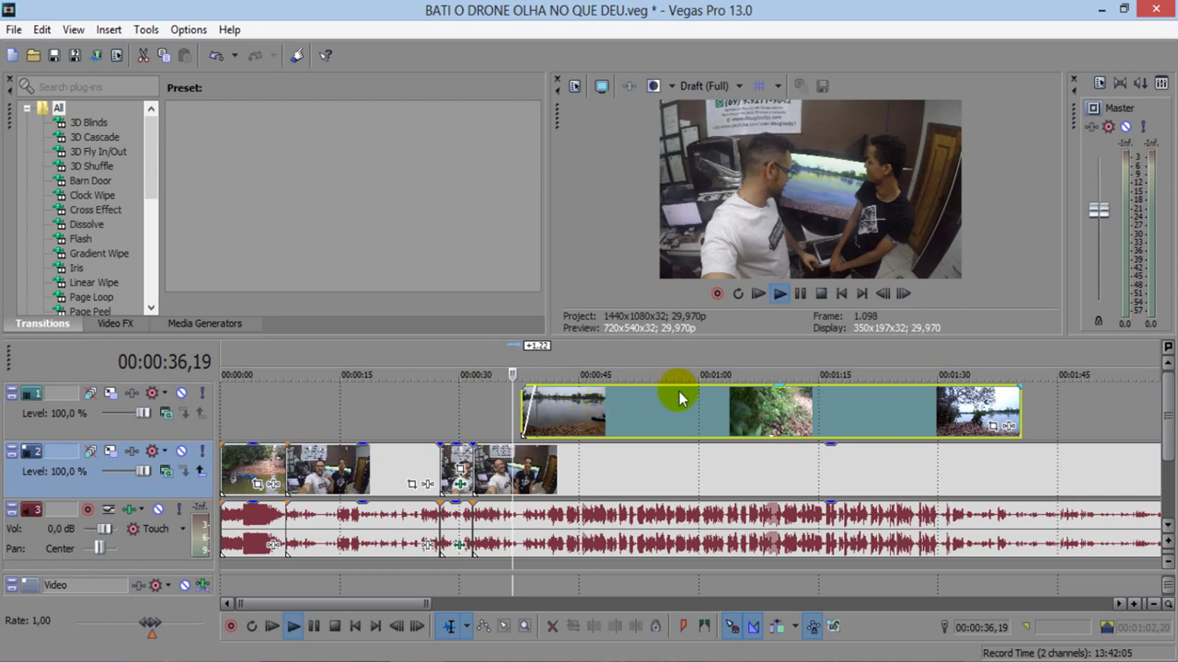
{"action": "left_click", "coordinate": [797, 294]}
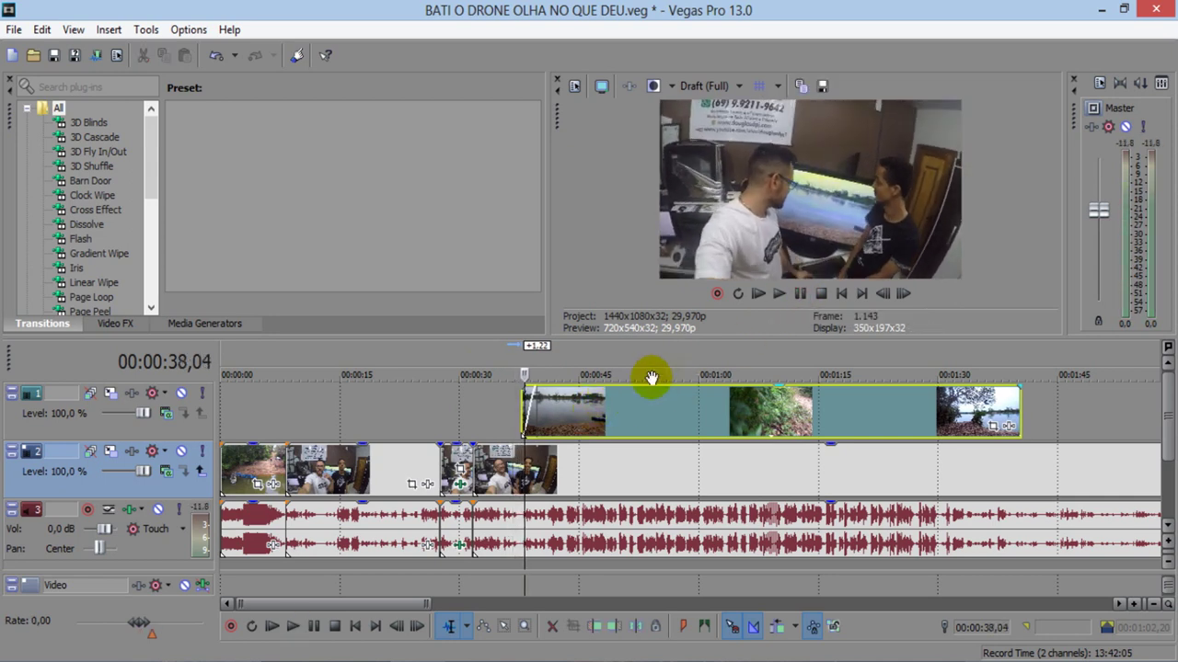
{"action": "left_click_drag", "start_coordinate": [599, 413], "coordinate": [603, 413]}
{"action": "key", "text": "space"}
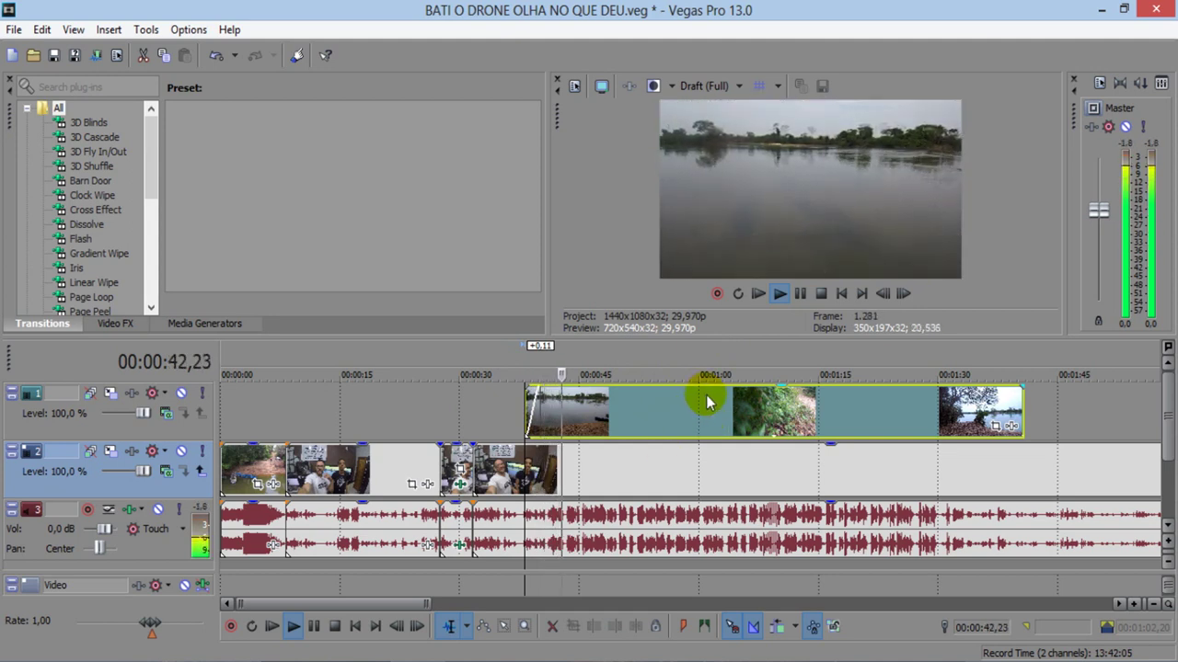
- Save the project and pause playback at 00:00:52,01
{"action": "scroll", "coordinate": [676, 428], "scroll_direction": "down", "scroll_amount": 3}
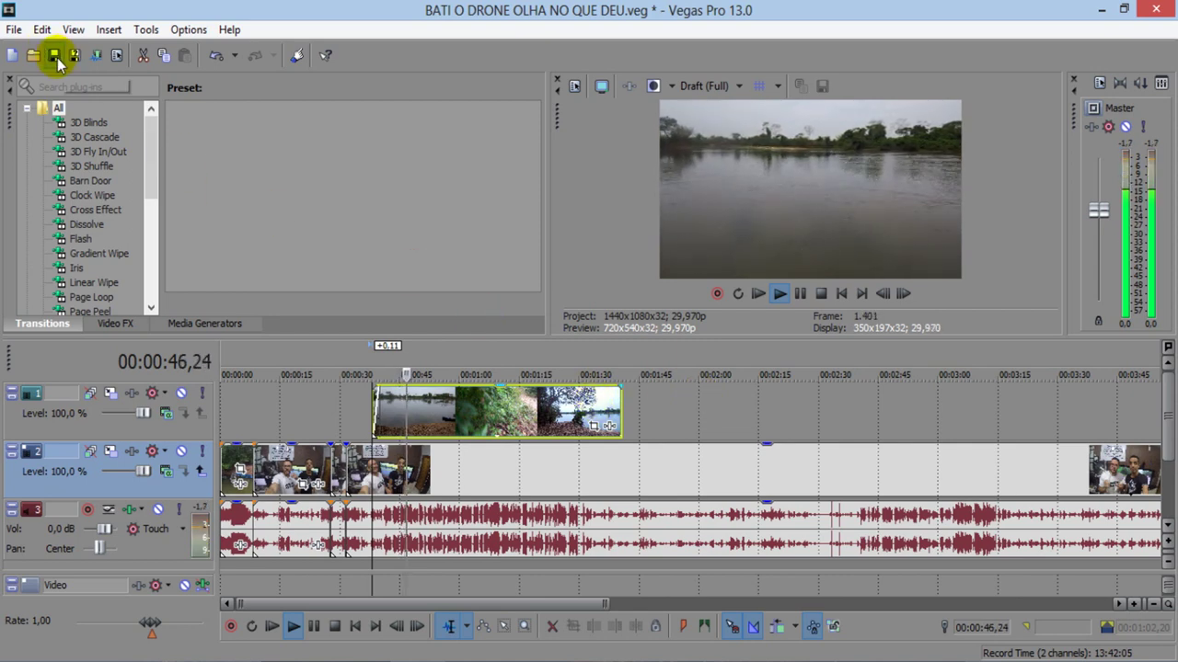
{"action": "left_click", "coordinate": [53, 55]}
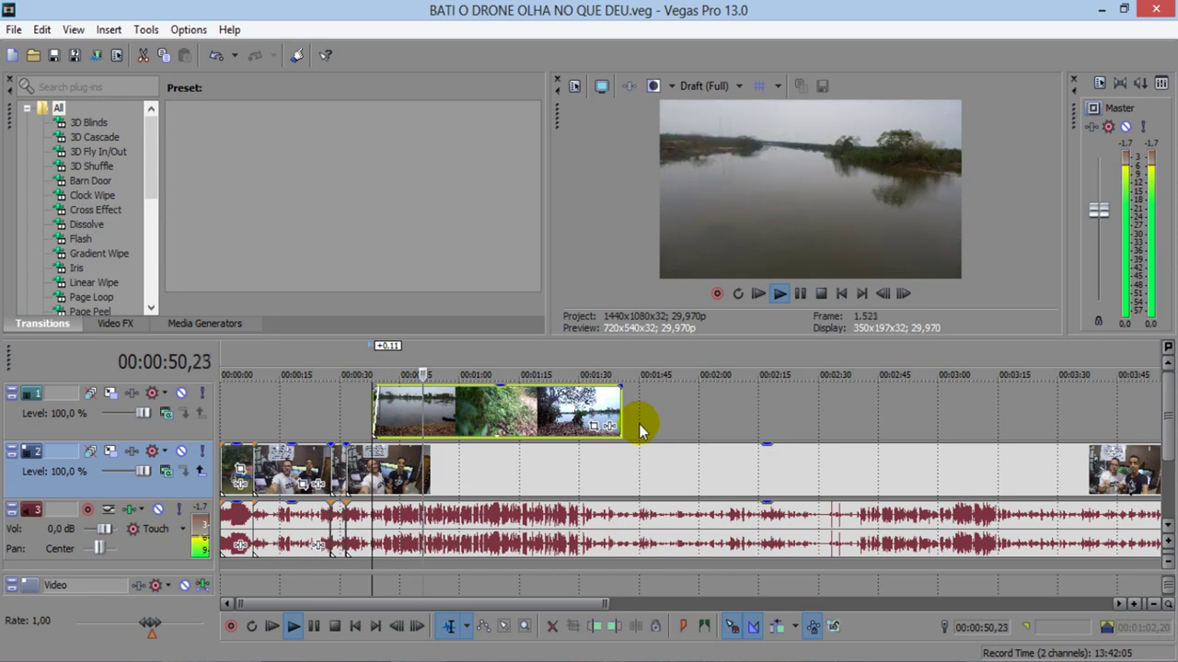
{"action": "left_click", "coordinate": [801, 293]}
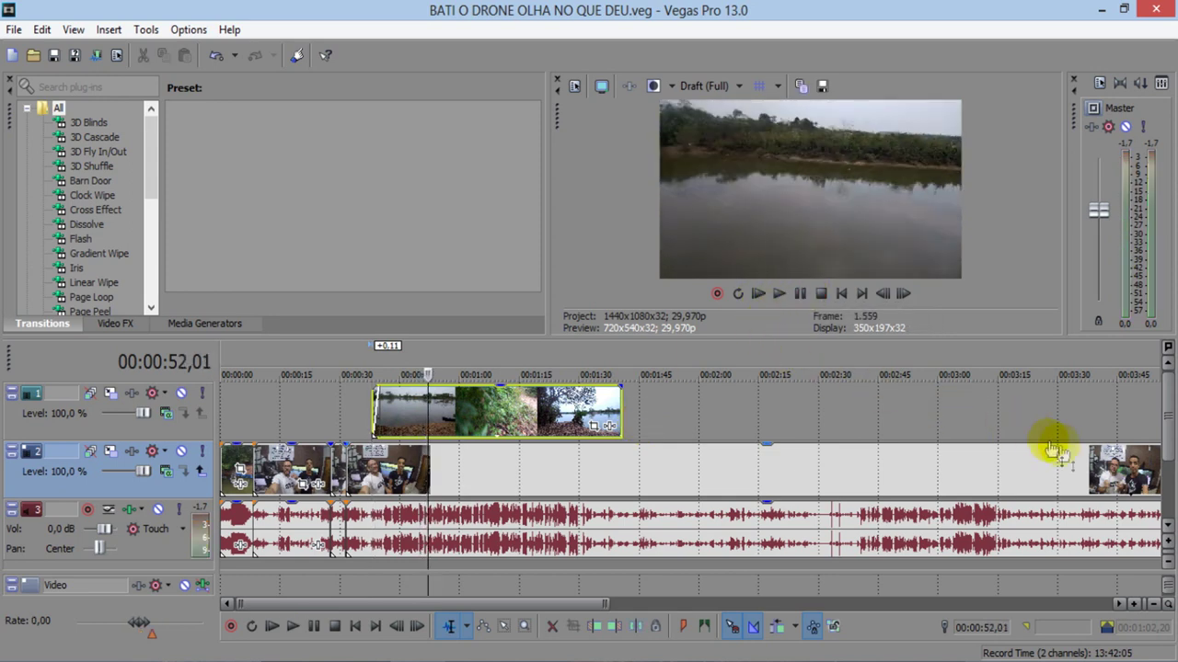
- Switch to the file explorer and open the musicas de fundo folder inside - YOUTUBE on Google Drive
{"action": "scroll", "coordinate": [1045, 450], "scroll_direction": "down", "scroll_amount": 5}
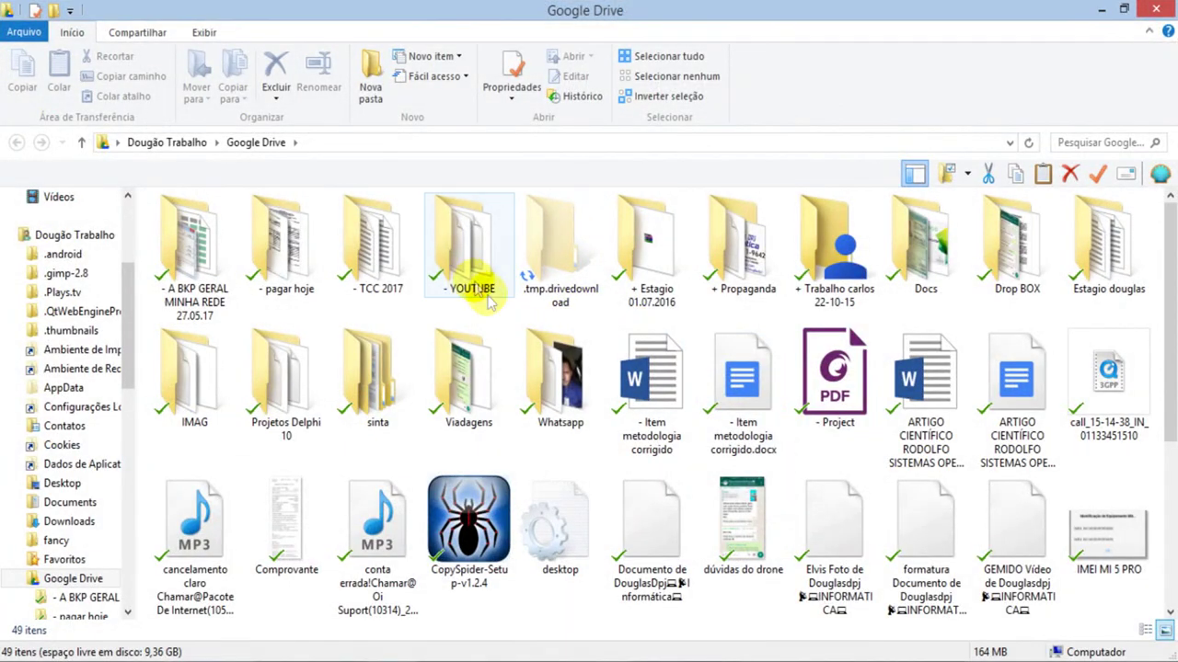
{"action": "double_click", "coordinate": [489, 289]}
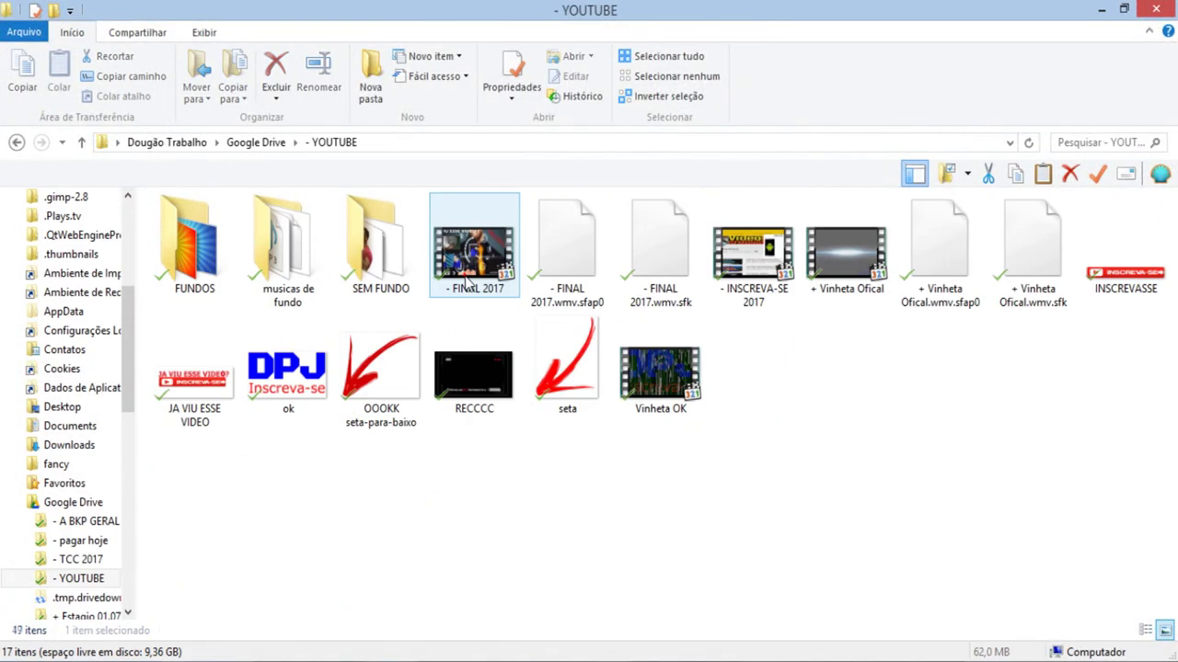
{"action": "double_click", "coordinate": [377, 244]}
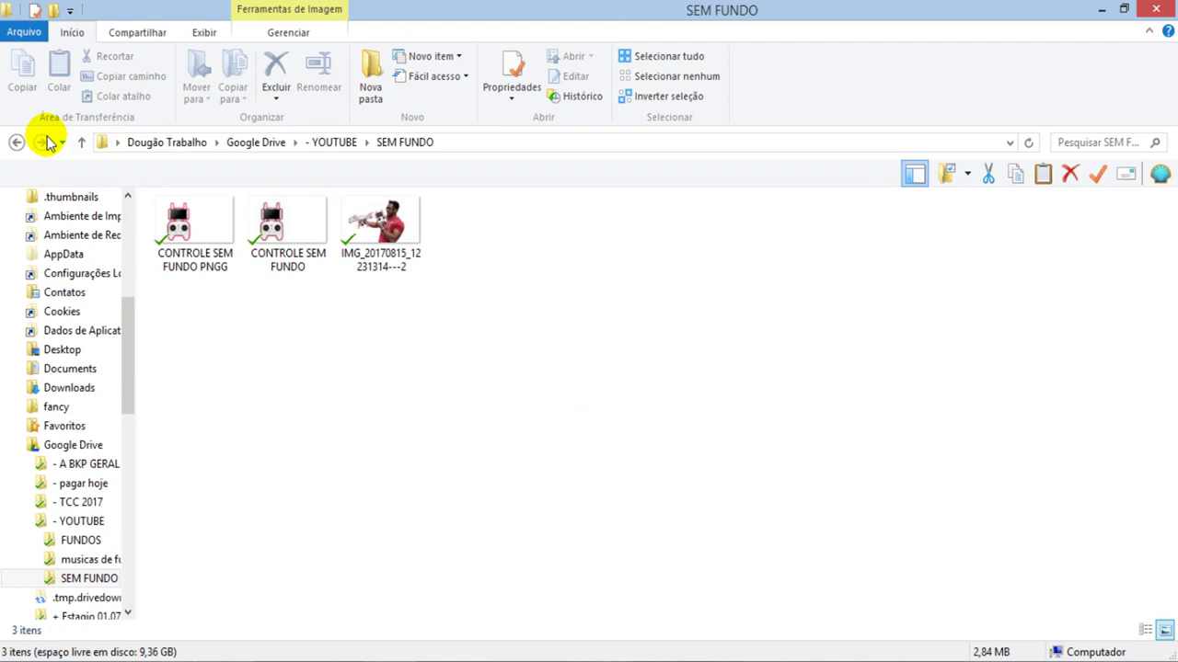
{"action": "left_click", "coordinate": [20, 148]}
{"action": "double_click", "coordinate": [273, 262]}
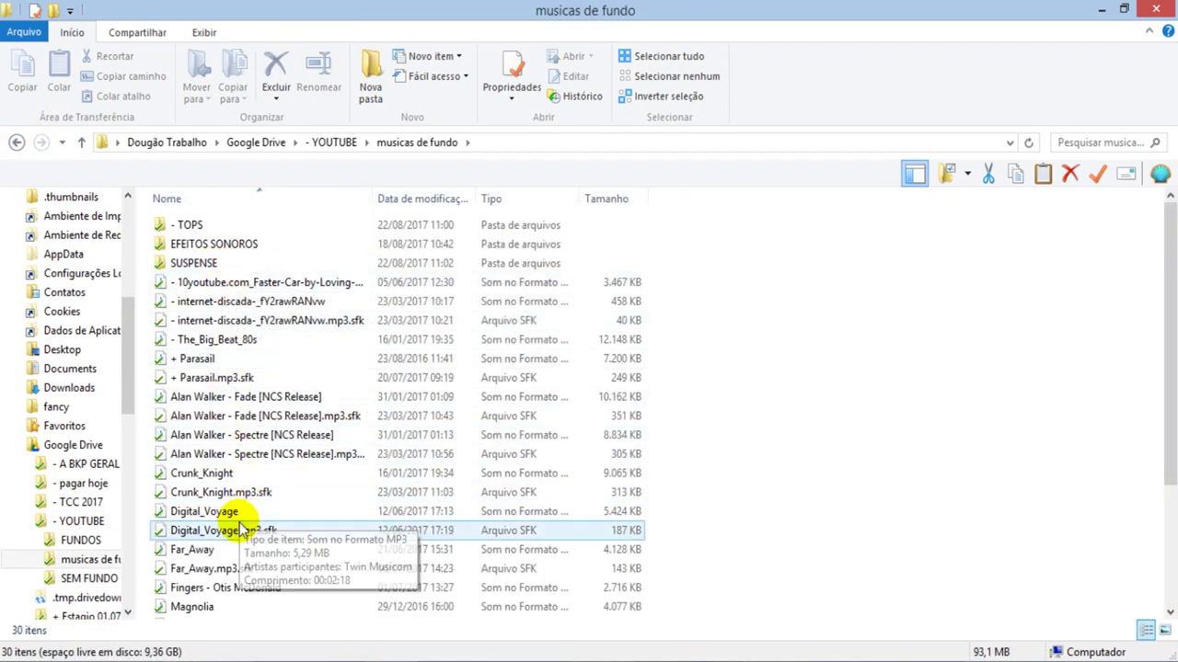
- Add the Far_Away music file to the Vegas Pro timeline's audio track beyond the main footage's end
{"action": "scroll", "coordinate": [234, 483], "scroll_direction": "down", "scroll_amount": 3}
{"action": "left_click", "coordinate": [193, 379]}
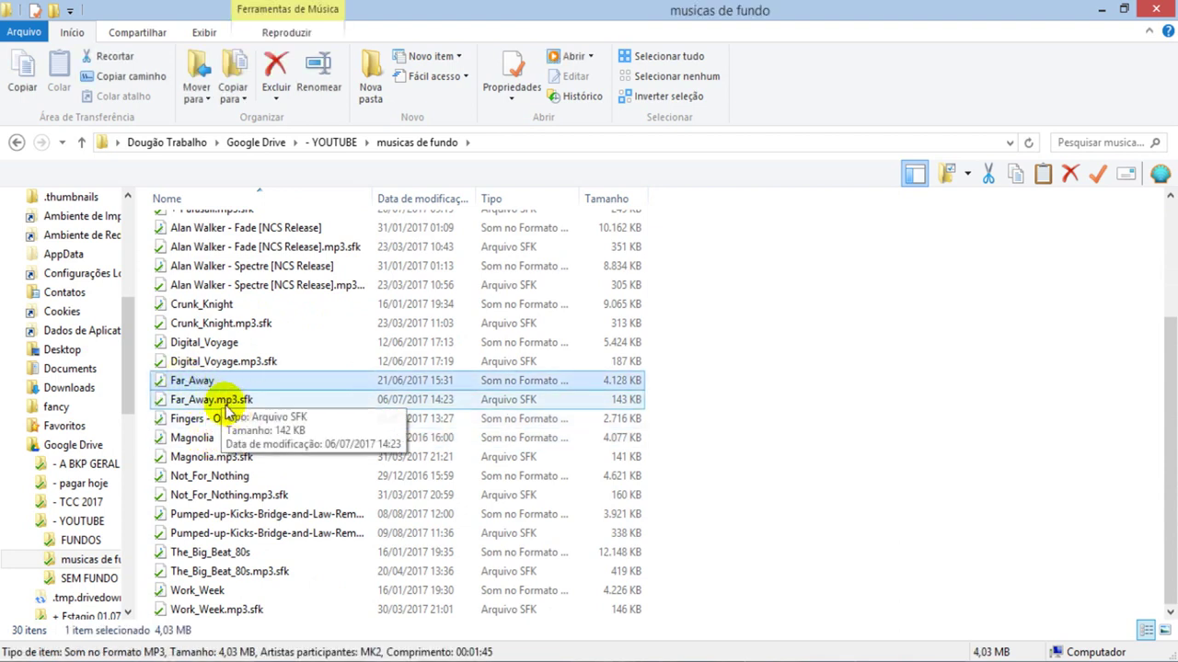
{"action": "left_click", "coordinate": [221, 403]}
{"action": "left_click", "coordinate": [214, 385]}
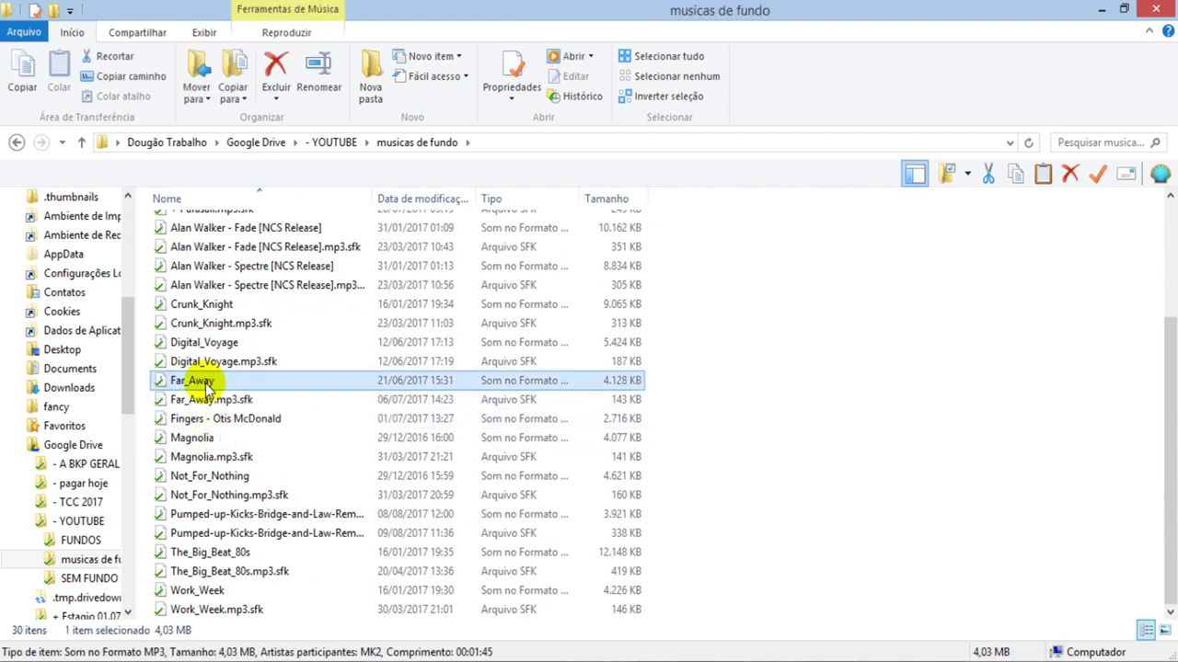
{"action": "left_click_drag", "start_coordinate": [207, 386], "coordinate": [980, 541]}
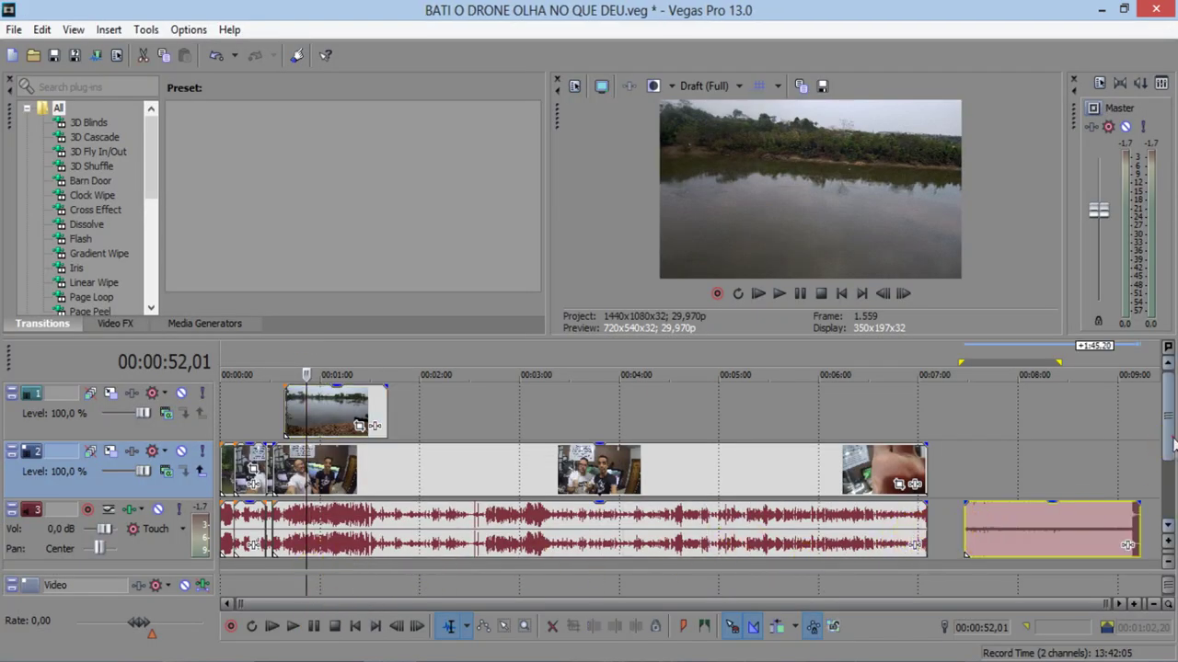
- Insert a new audio track below the existing ones and move the Far_Away music onto it, starting at about 00:00:31
{"action": "scroll", "coordinate": [1172, 445], "scroll_direction": "down", "scroll_amount": 1}
{"action": "left_click", "coordinate": [894, 543]}
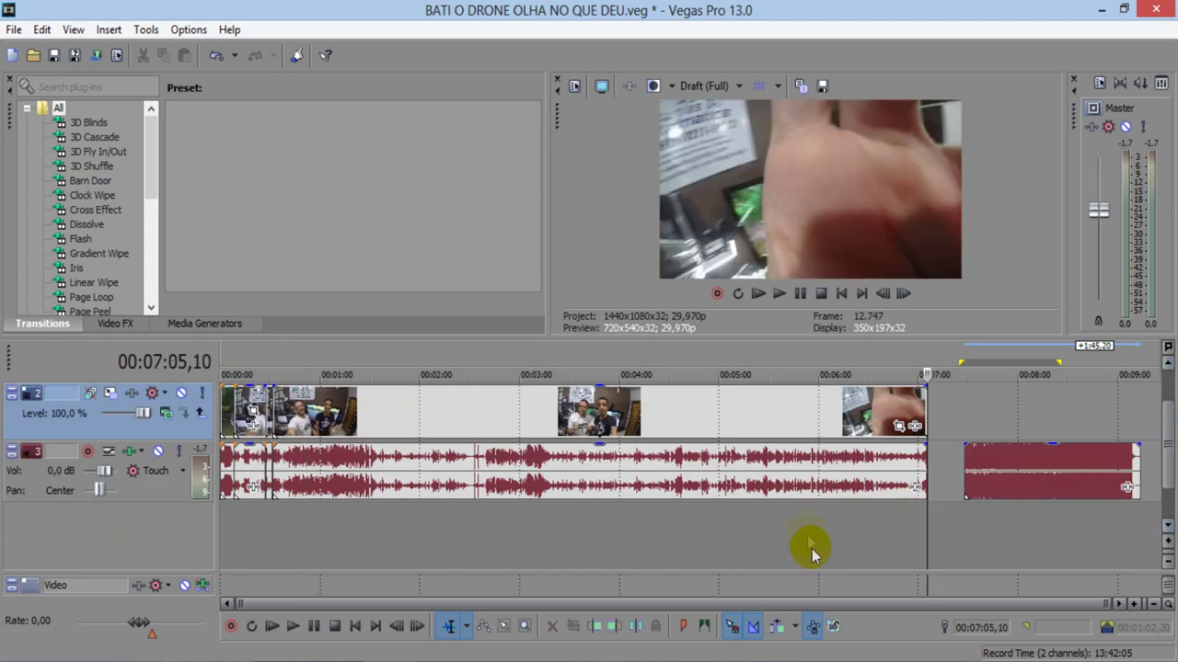
{"action": "right_click", "coordinate": [715, 535]}
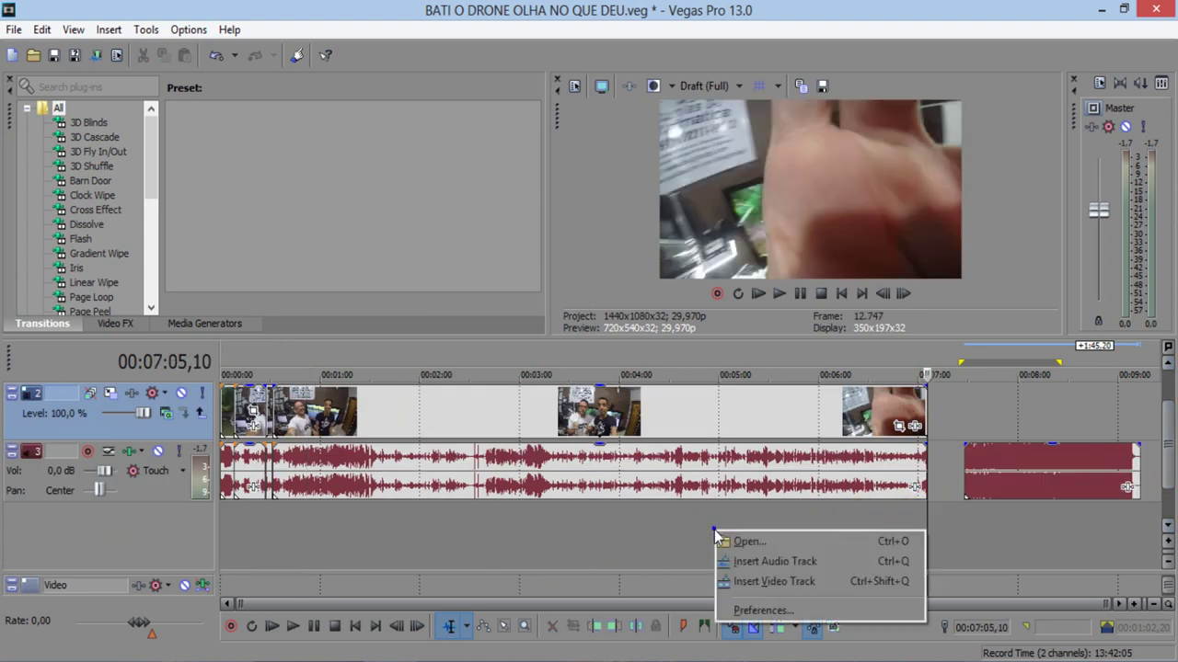
{"action": "left_click", "coordinate": [814, 563]}
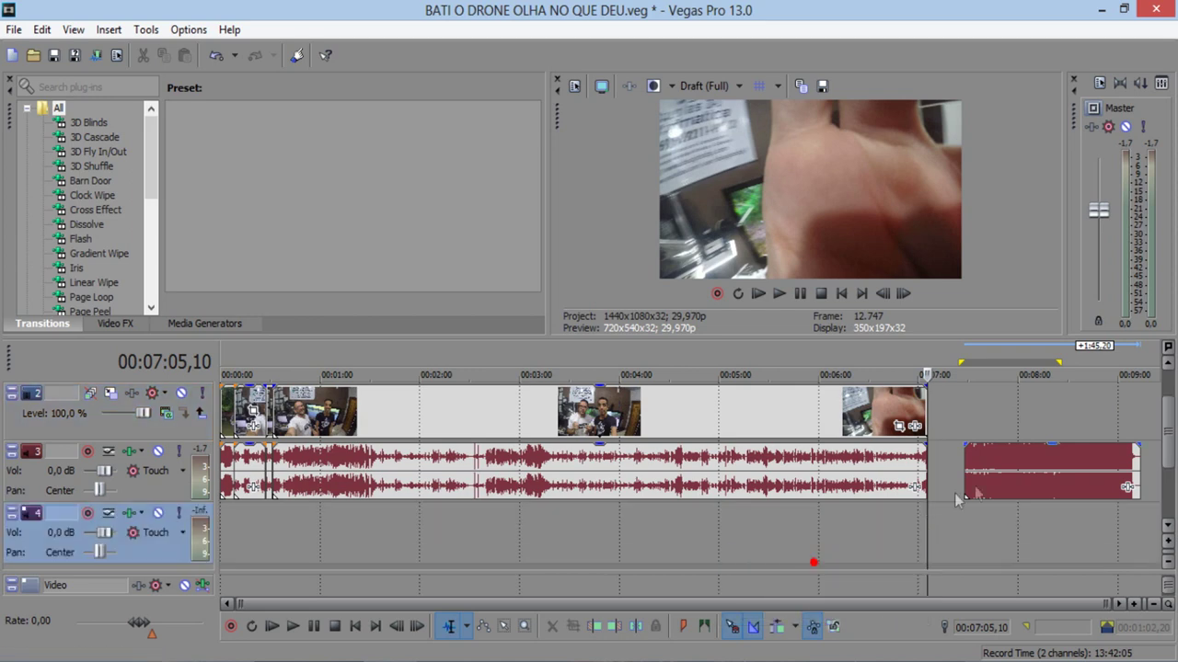
{"action": "left_click_drag", "start_coordinate": [314, 528], "coordinate": [316, 526]}
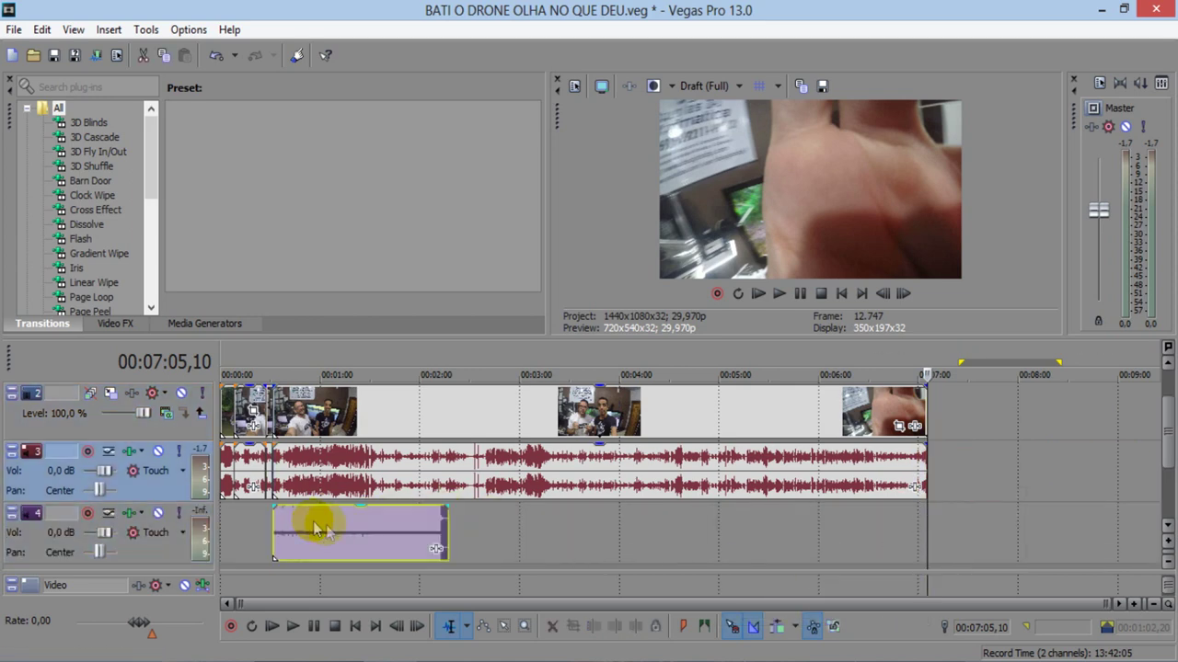
- Lower the music event's volume almost to the minimum and play from just before its start
{"action": "scroll", "coordinate": [316, 526], "scroll_direction": "up", "scroll_amount": 3}
{"action": "scroll", "coordinate": [407, 527], "scroll_direction": "down", "scroll_amount": 1}
{"action": "left_click_drag", "start_coordinate": [761, 610], "coordinate": [379, 604]}
{"action": "left_click_drag", "start_coordinate": [479, 516], "coordinate": [476, 565]}
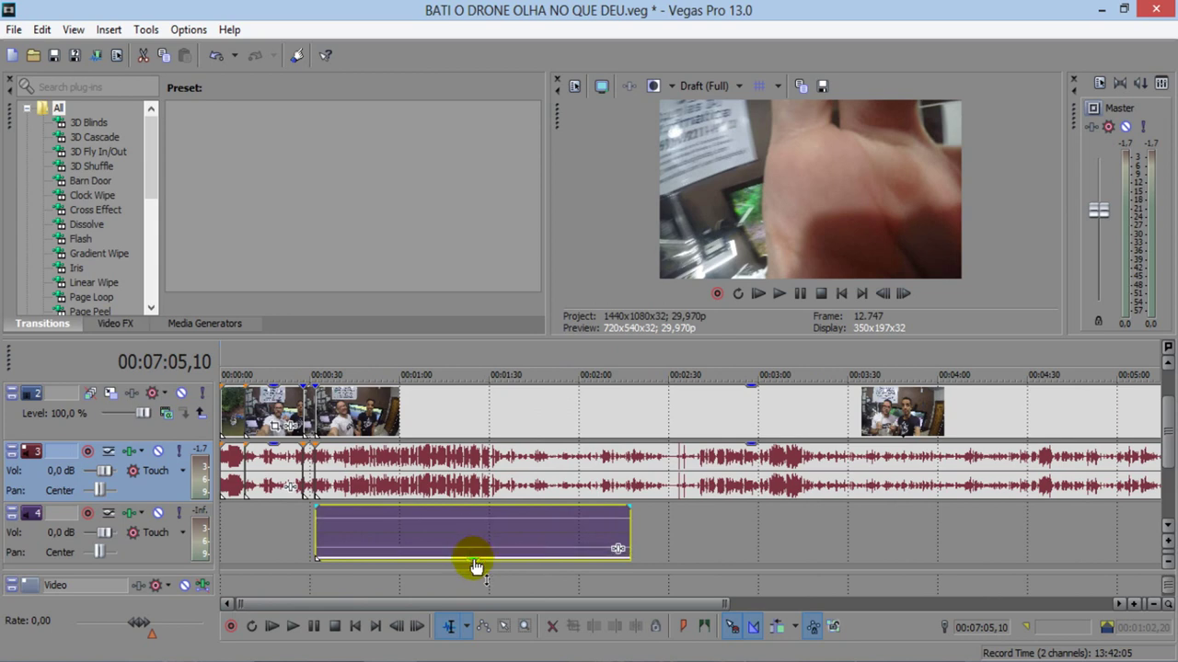
{"action": "left_click", "coordinate": [309, 357]}
{"action": "key", "text": "space"}
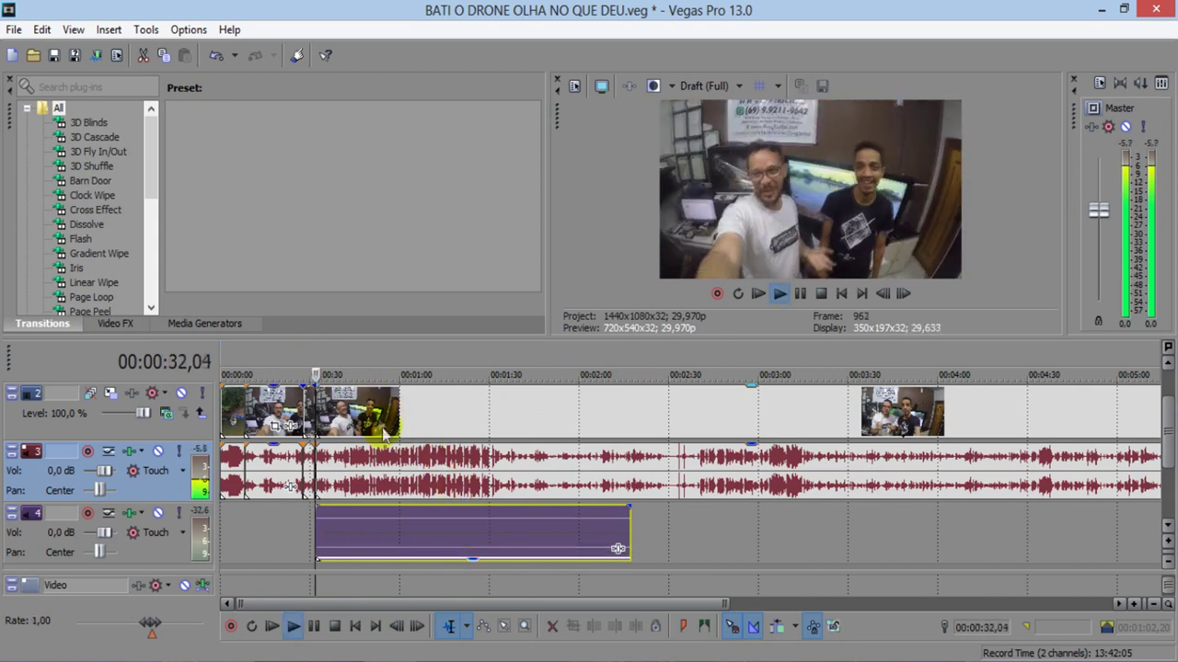
- Move the music to start with the second footage segment at about 00:00:08, and fine-tune its volume during playback
{"action": "scroll", "coordinate": [506, 552], "scroll_direction": "up", "scroll_amount": 3}
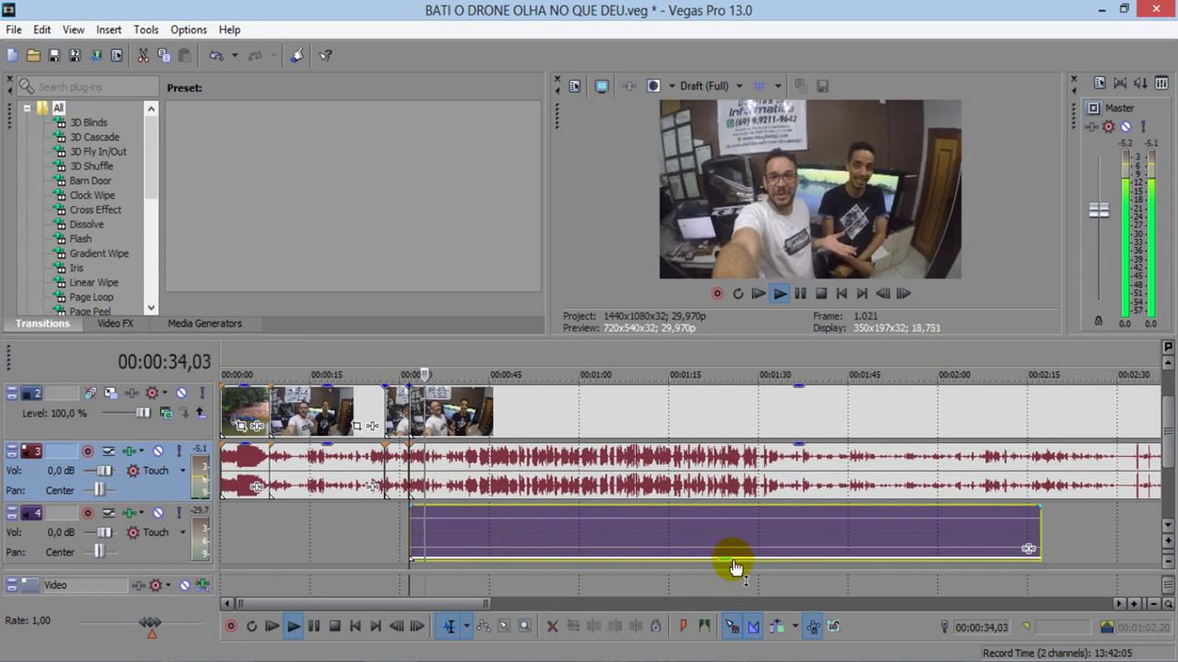
{"action": "scroll", "coordinate": [399, 523], "scroll_direction": "up", "scroll_amount": 3}
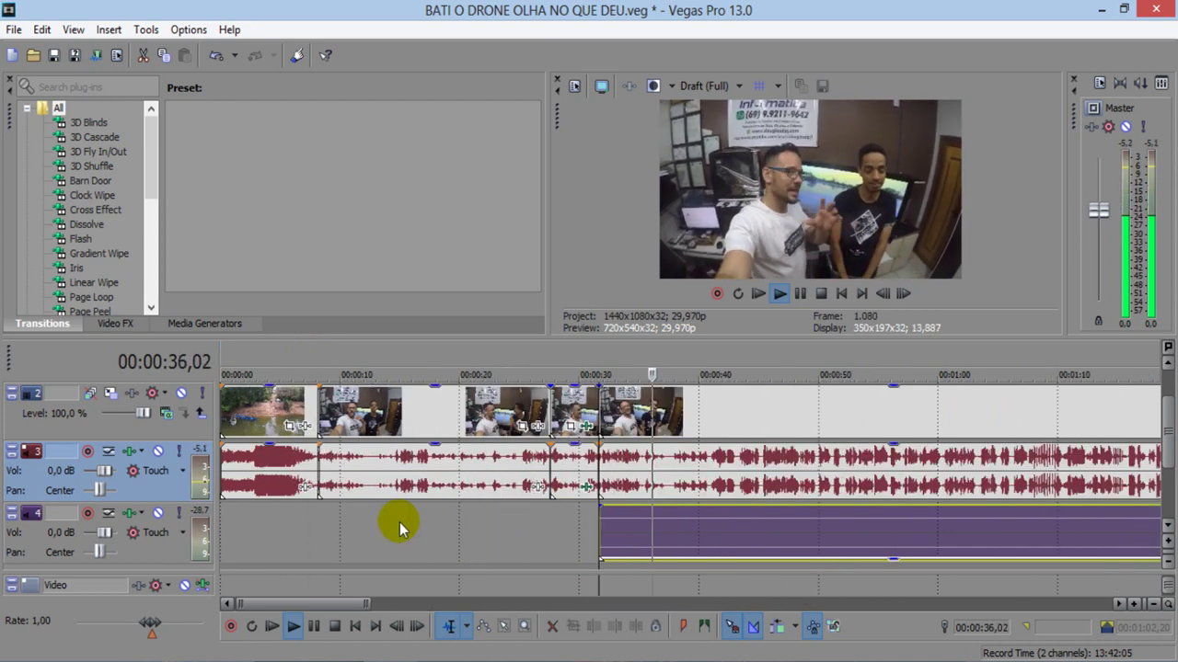
{"action": "left_click_drag", "start_coordinate": [600, 539], "coordinate": [304, 357]}
{"action": "left_click", "coordinate": [299, 349]}
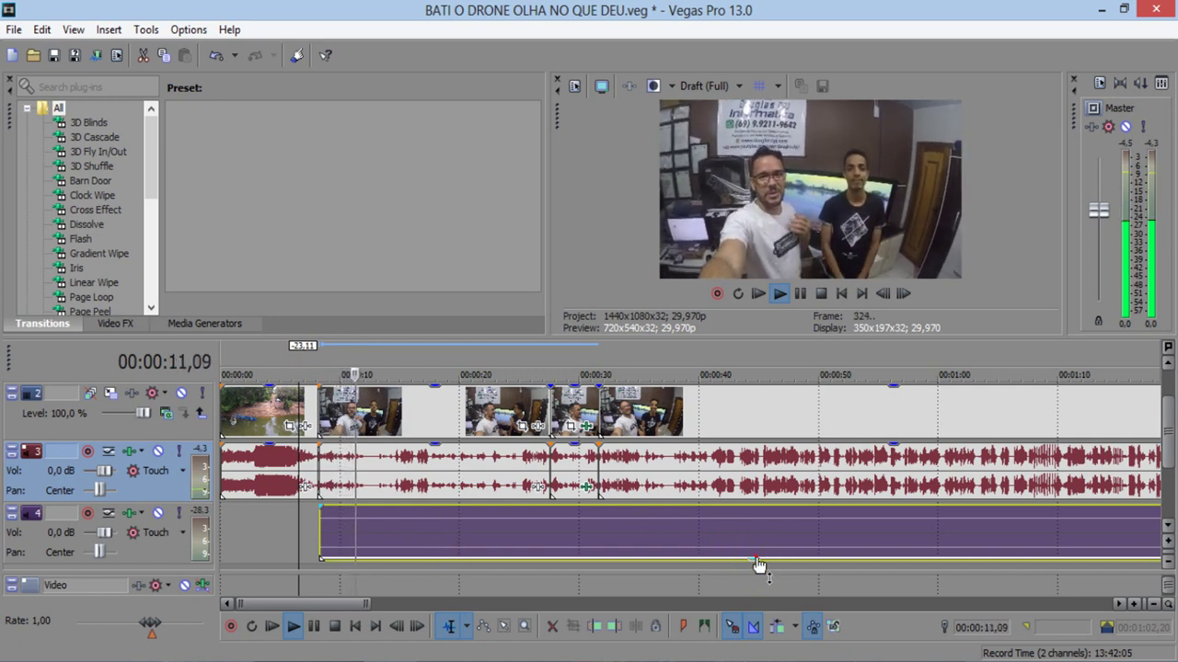
{"action": "left_click_drag", "start_coordinate": [756, 559], "coordinate": [756, 561]}
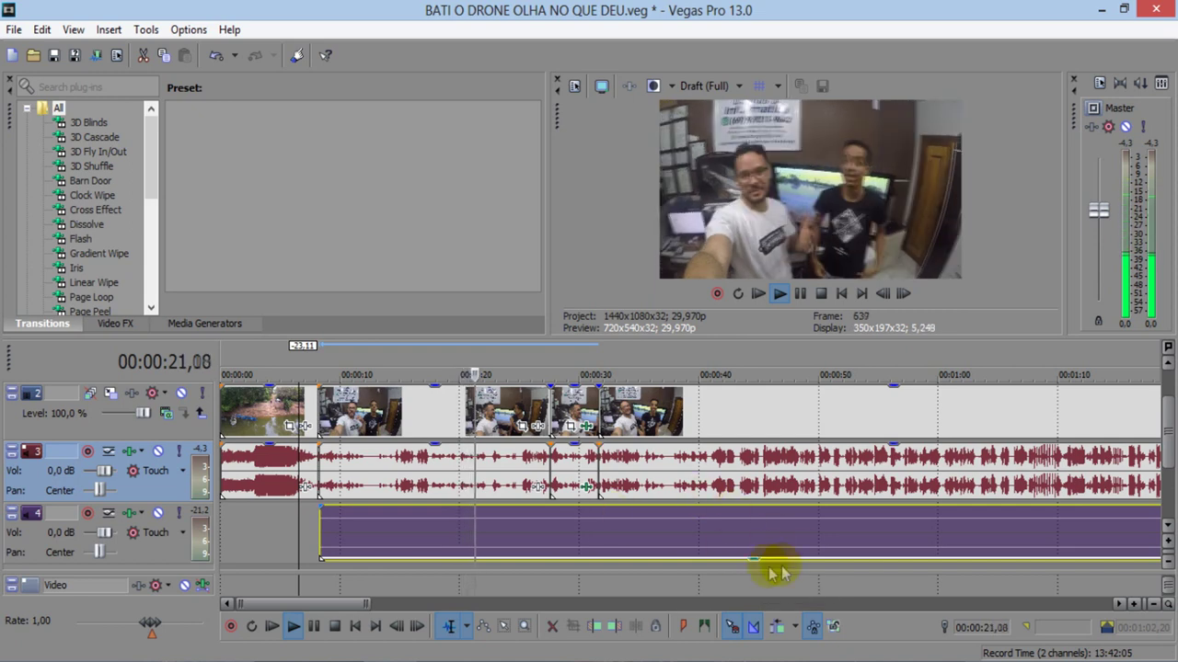
{"action": "left_click", "coordinate": [800, 294]}
- Split the music at 00:00:27,18 and trim the second part's start to the black-and-white segment's end, leaving that segment without music
{"action": "left_click", "coordinate": [550, 531]}
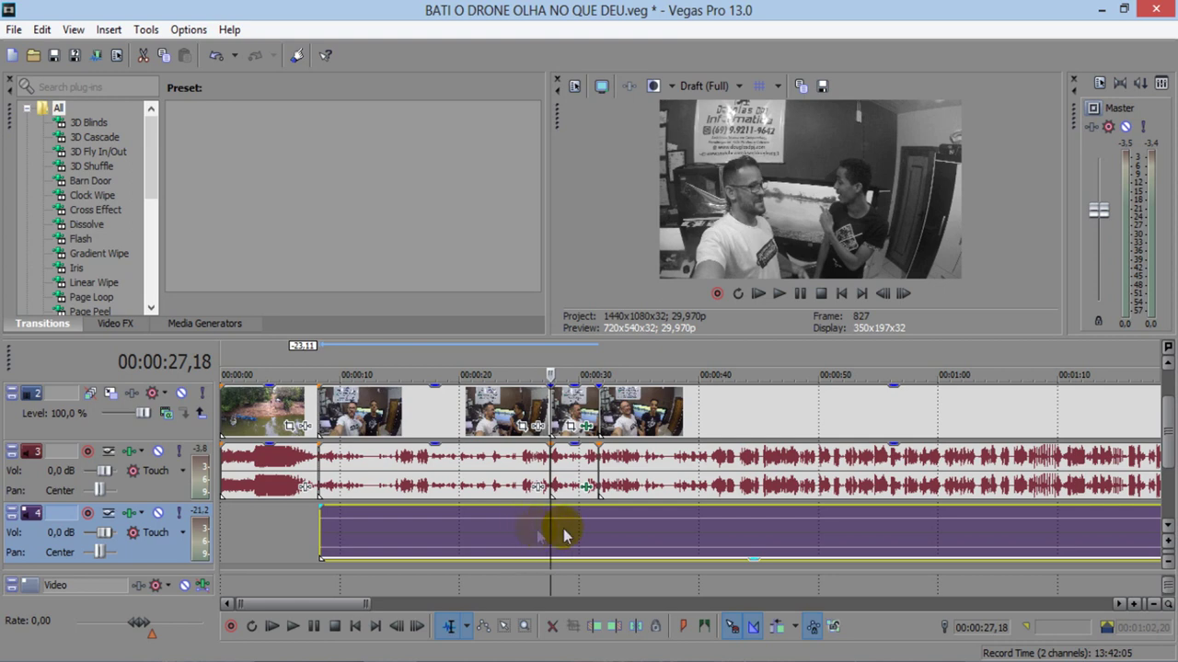
{"action": "key", "text": "s"}
{"action": "left_click", "coordinate": [635, 628]}
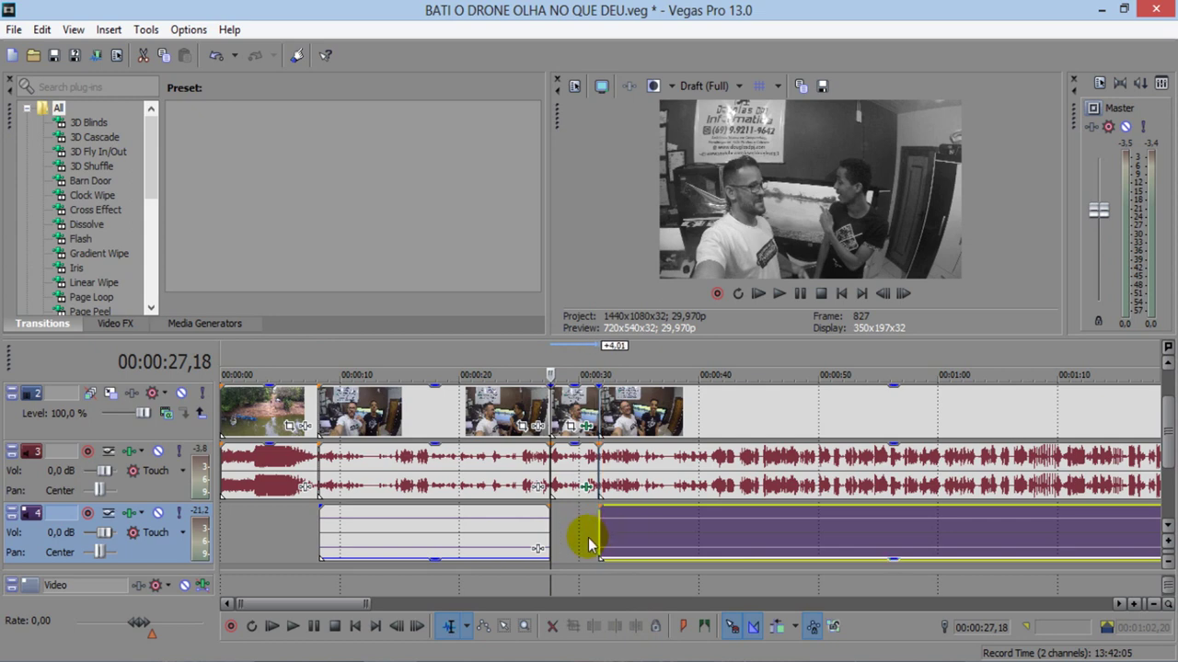
{"action": "left_click", "coordinate": [576, 538]}
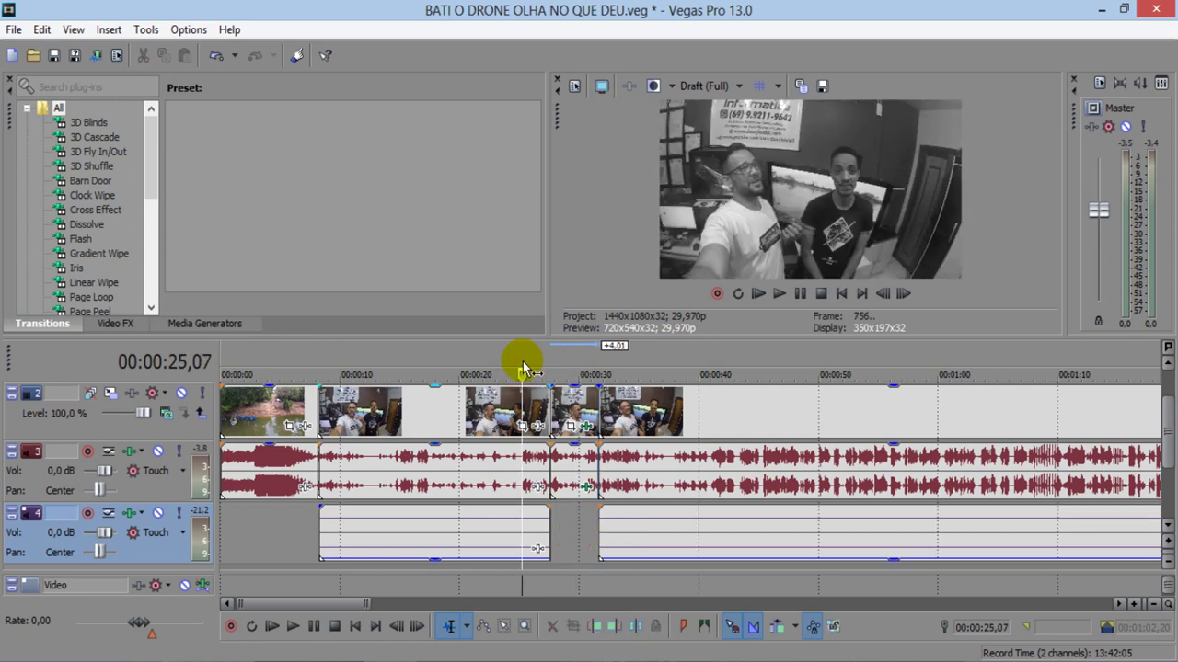
- Play from 00:00:25,07 through the black-and-white segment into the river footage to check the background music, pausing at the drone crash
{"action": "key", "text": "space"}
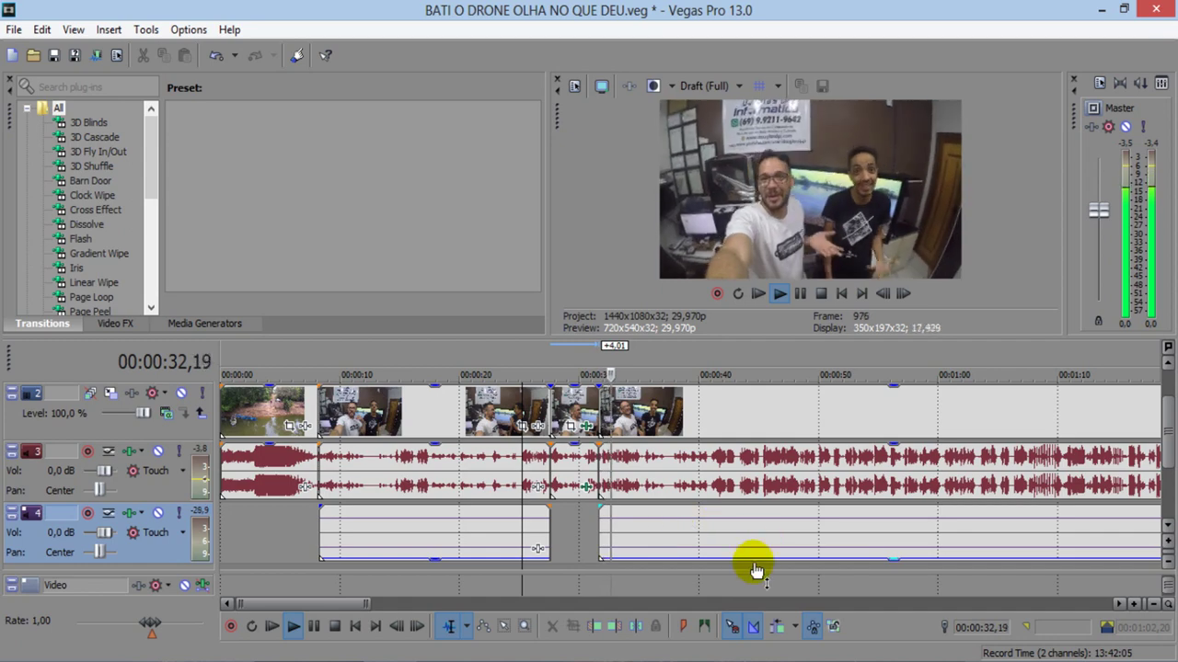
{"action": "scroll", "coordinate": [716, 564], "scroll_direction": "down", "scroll_amount": 3}
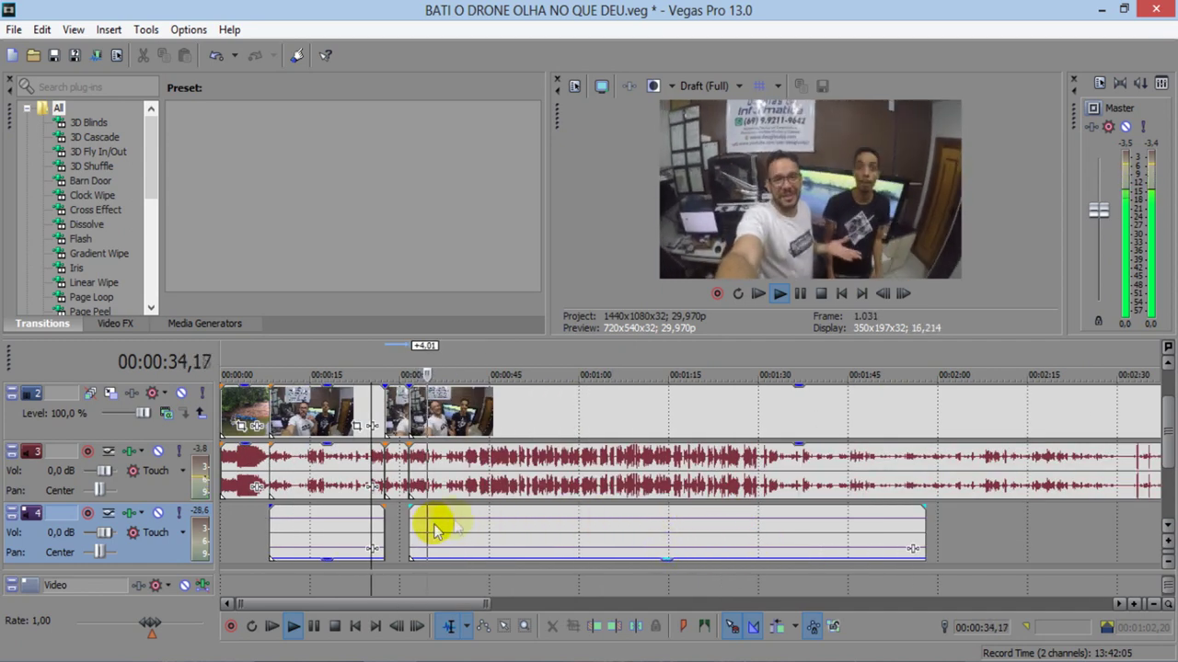
{"action": "scroll", "coordinate": [589, 510], "scroll_direction": "down", "scroll_amount": 2}
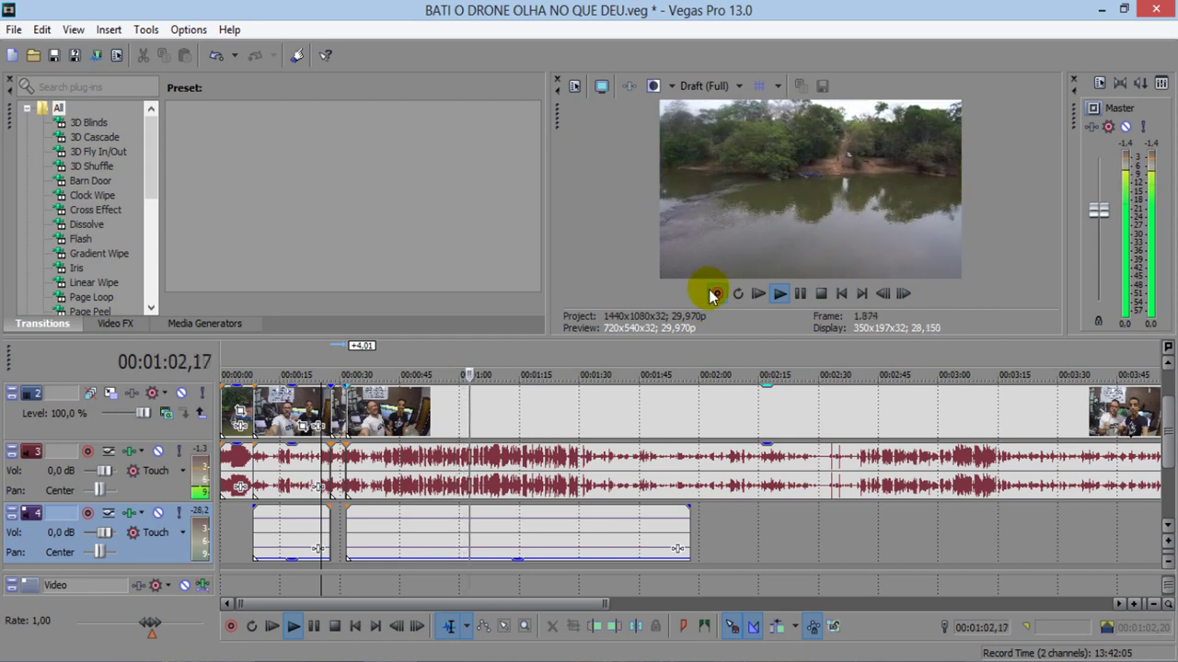
{"action": "left_click", "coordinate": [806, 293]}
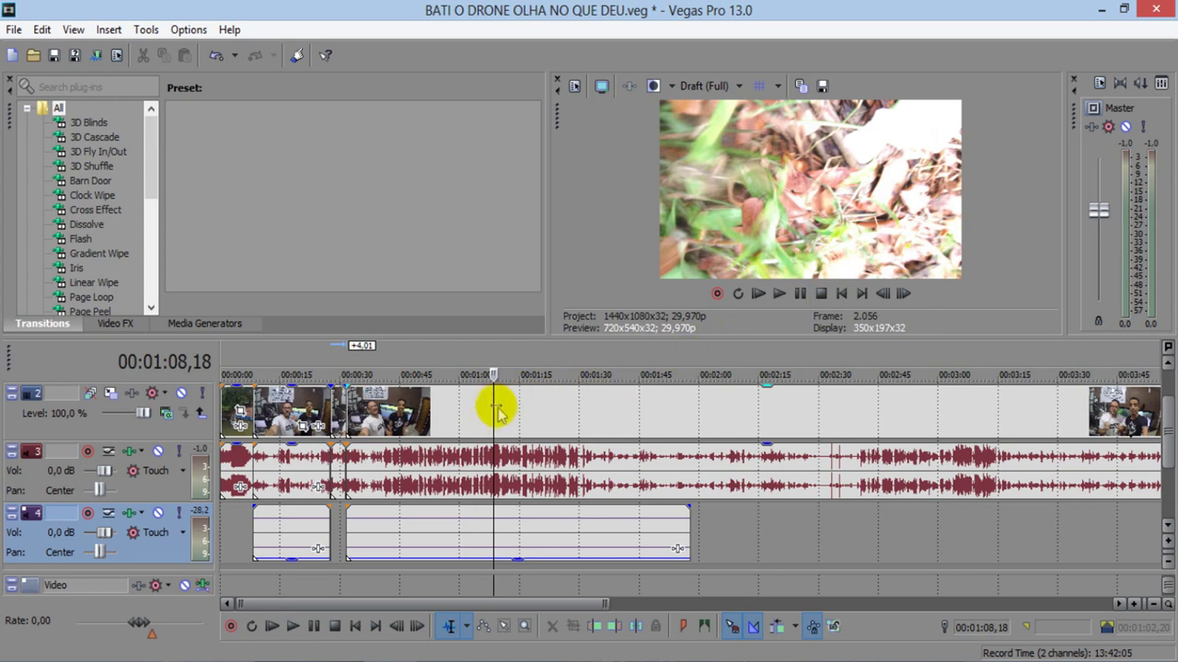
- Shift the river footage overlay on the top video track 22 frames earlier to match the crash with the speech
{"action": "left_click", "coordinate": [1168, 368]}
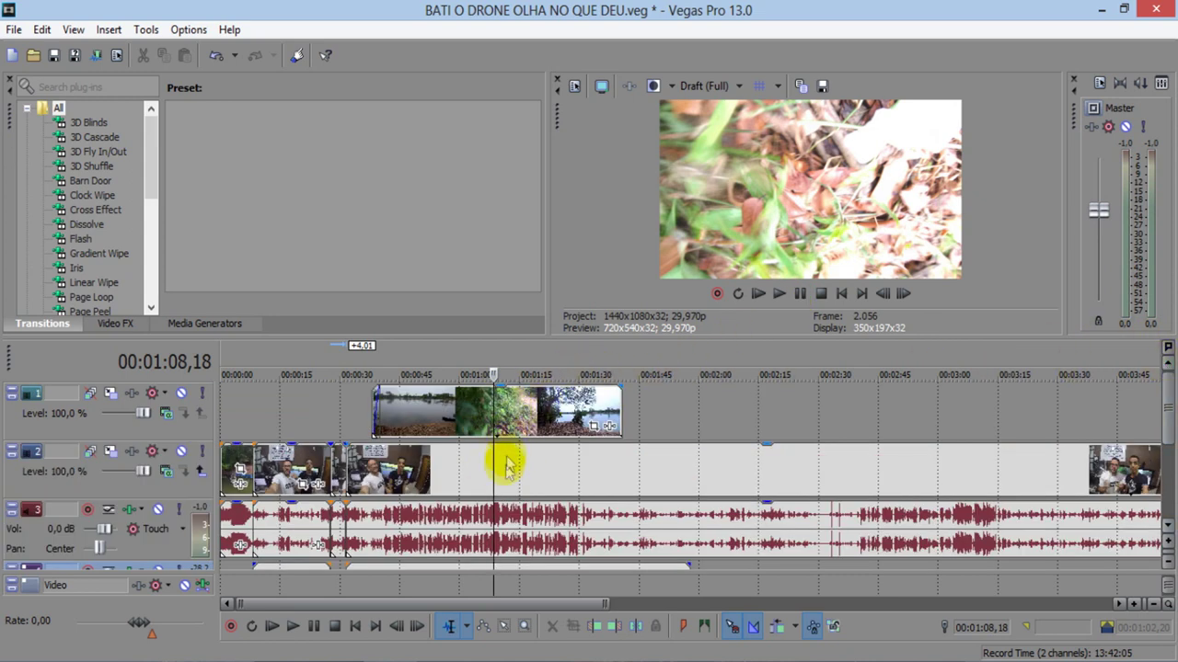
{"action": "scroll", "coordinate": [504, 468], "scroll_direction": "up", "scroll_amount": 1}
{"action": "key", "text": "Left"}
{"action": "key", "text": "Left"}
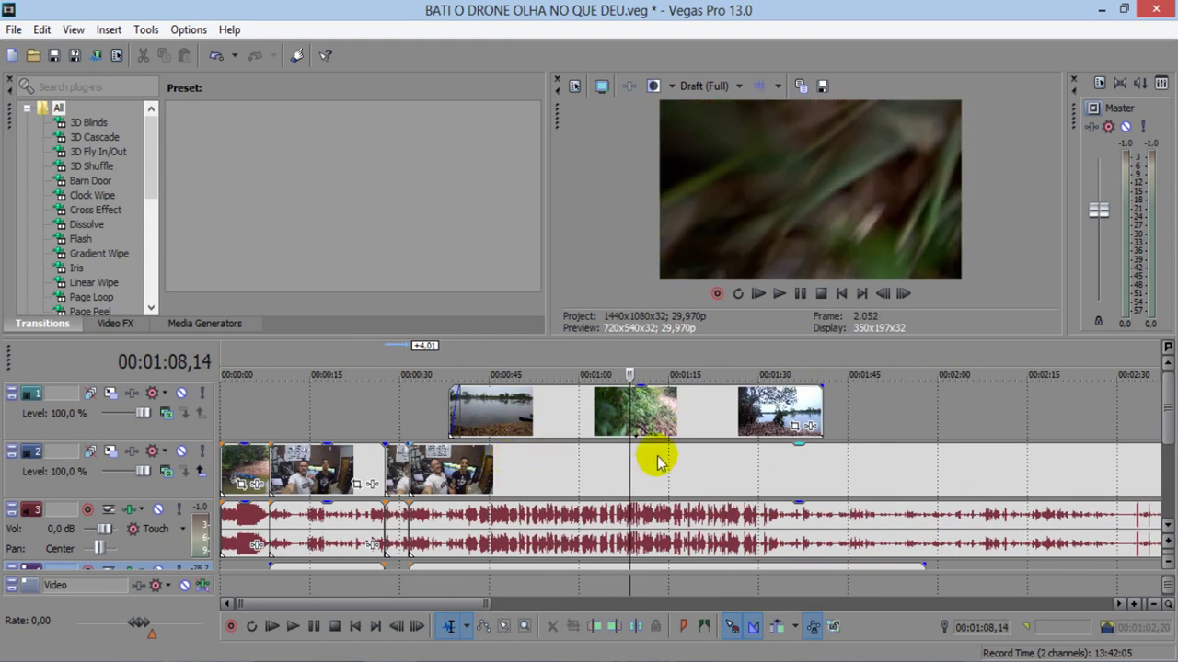
{"action": "key", "text": "Left"}
{"action": "key", "text": "Left"}
{"action": "left_click_drag", "start_coordinate": [652, 419], "coordinate": [648, 425]}
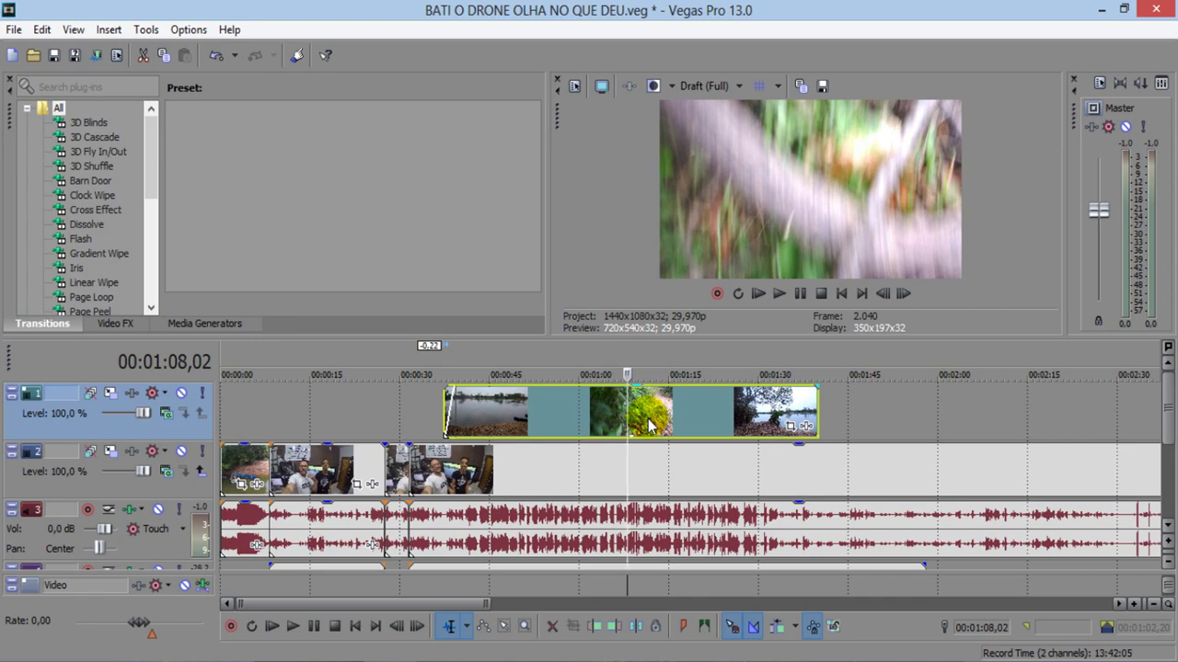
- Replay the overlay from about 00:01:06 and step through the crash frames to examine their timing against the audio
{"action": "left_click", "coordinate": [613, 374]}
{"action": "key", "text": "space"}
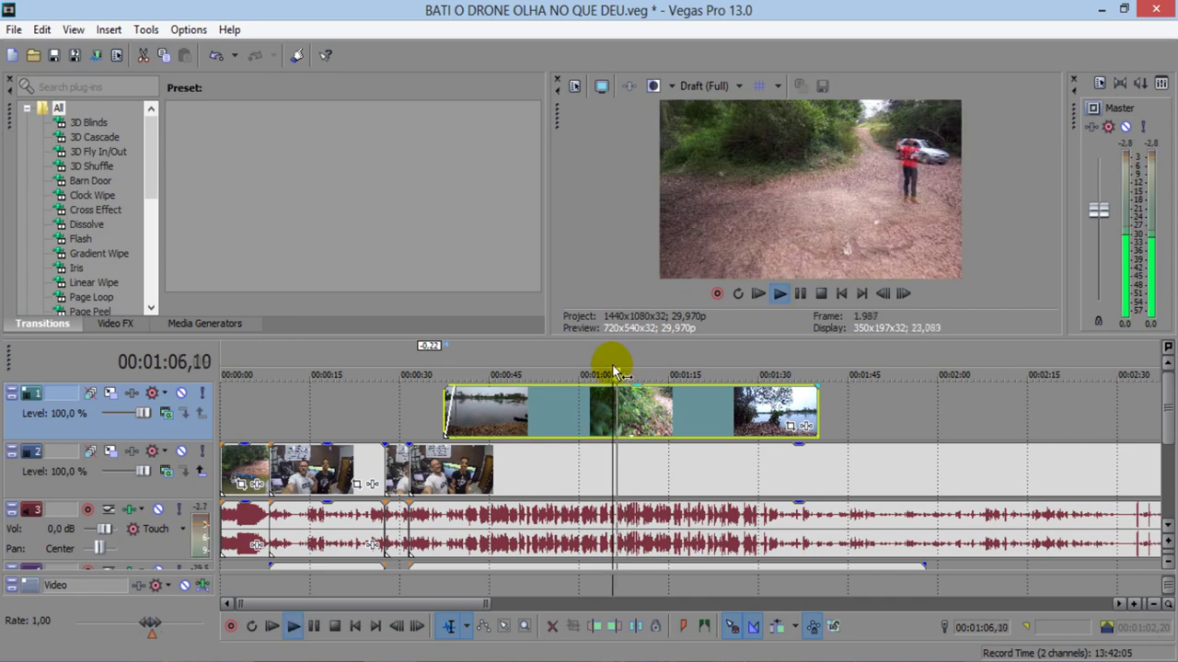
{"action": "left_click", "coordinate": [801, 293]}
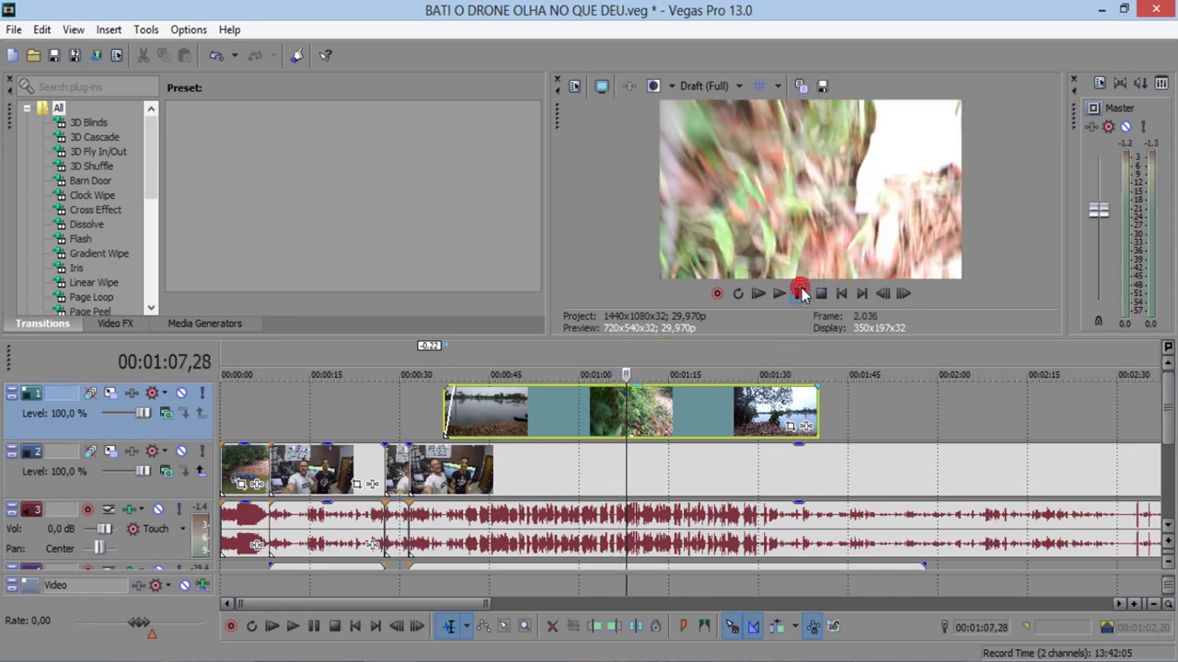
{"action": "key", "text": "Left"}
{"action": "key", "text": "Left"}
{"action": "key", "text": "Left"}
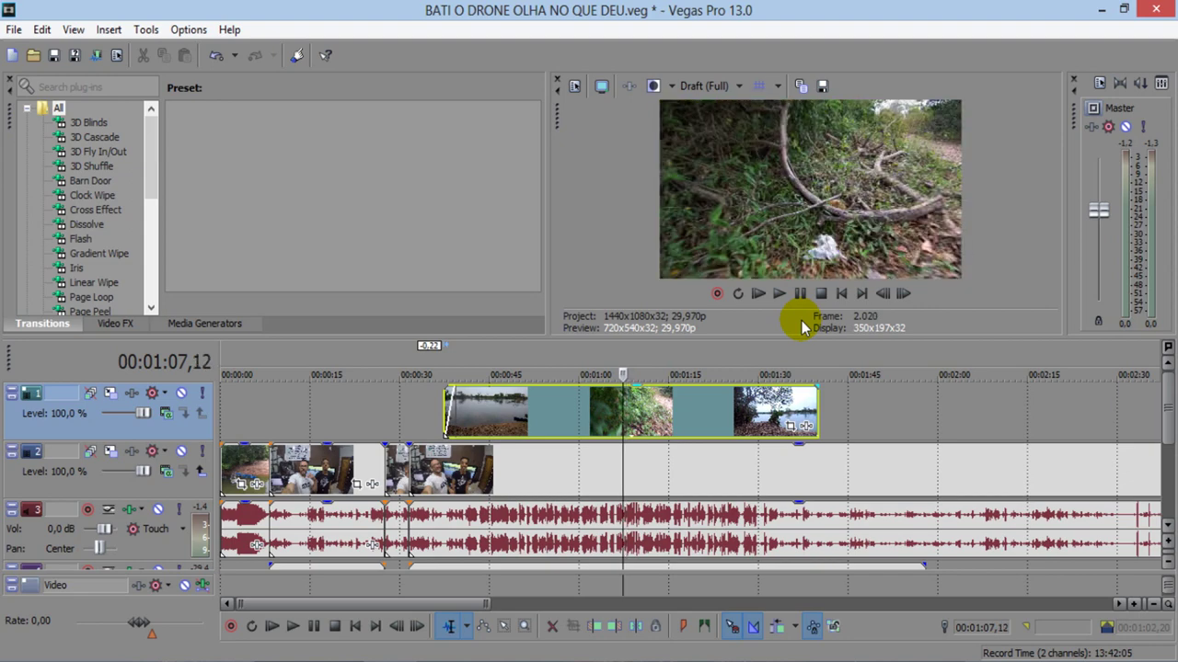
{"action": "key", "text": "space"}
{"action": "key", "text": "space"}
{"action": "key", "text": "space"}
{"action": "key", "text": "space"}
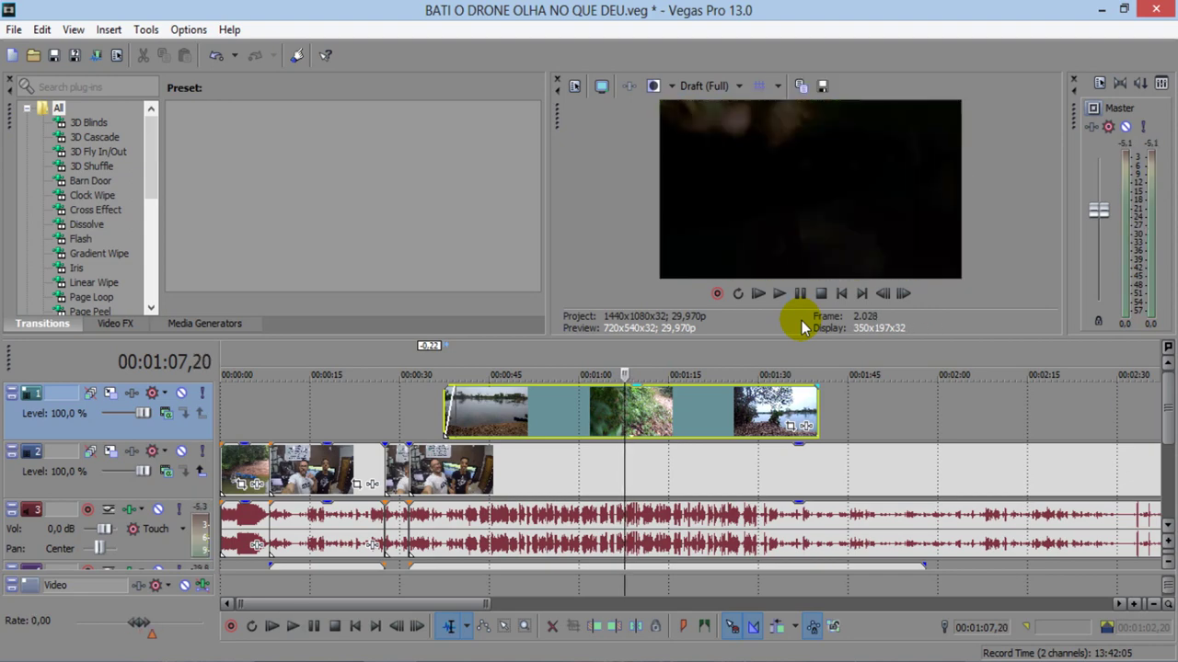
{"action": "key", "text": "space"}
- Fine-tune the overlay's position to 22 frames earlier and play the crash passage from 00:01:05,14
{"action": "left_click_drag", "start_coordinate": [641, 415], "coordinate": [644, 419]}
{"action": "key", "text": "space"}
{"action": "key", "text": "space"}
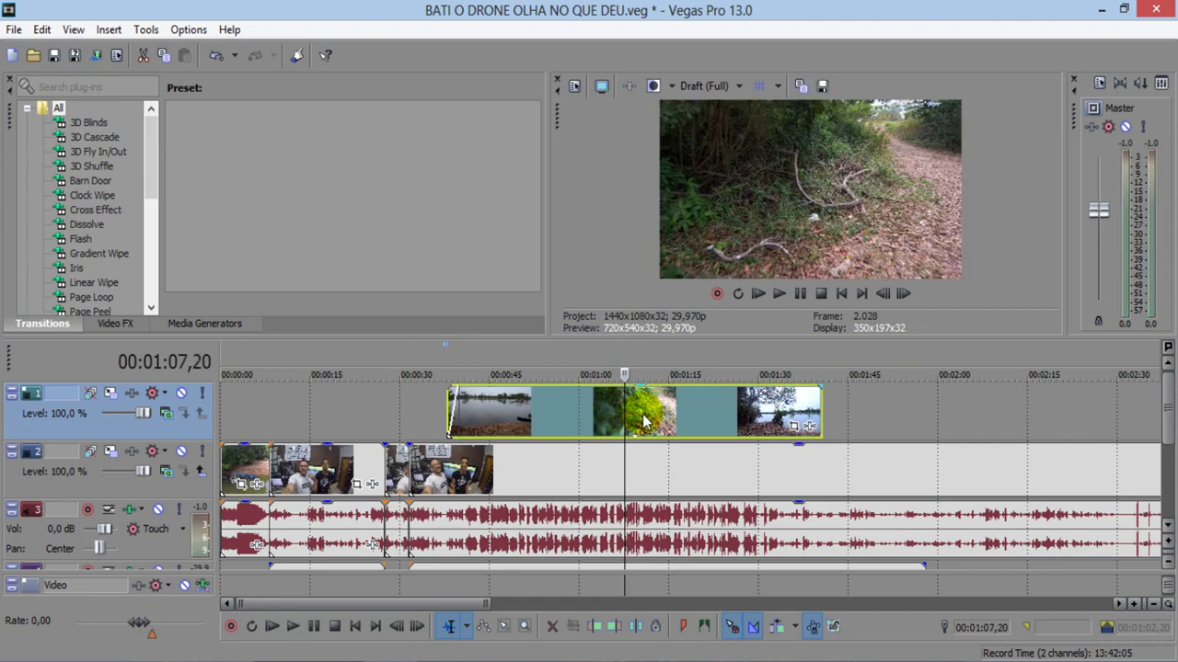
{"action": "left_click_drag", "start_coordinate": [644, 421], "coordinate": [639, 421]}
{"action": "key", "text": "space"}
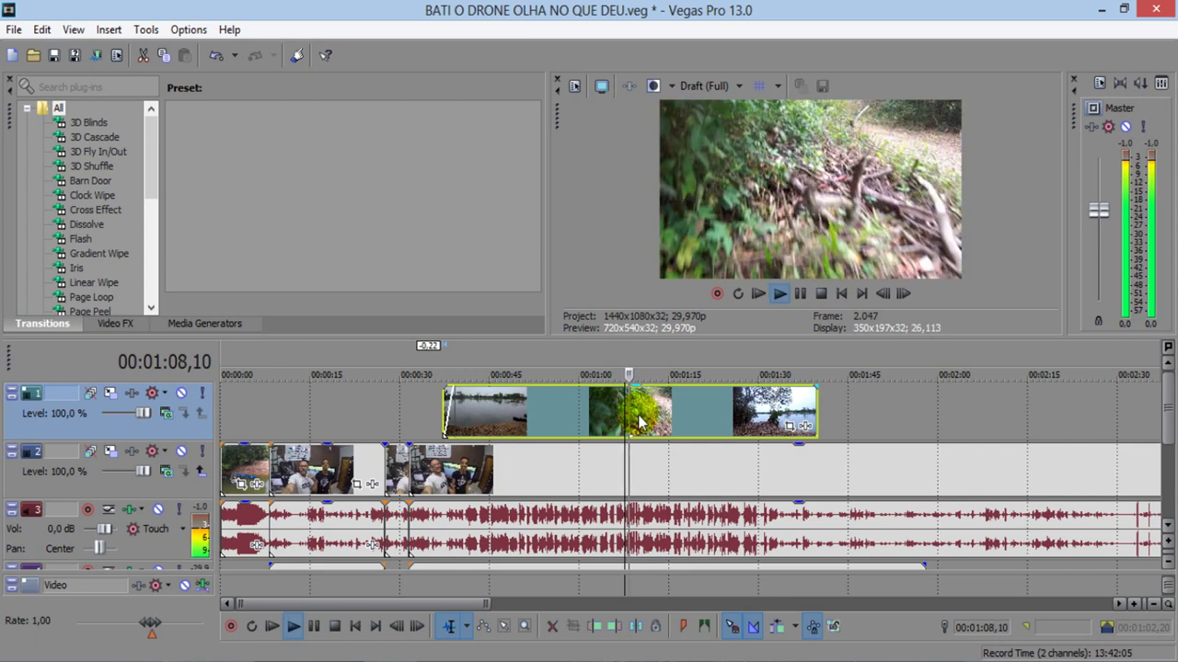
{"action": "key", "text": "space"}
{"action": "left_click", "coordinate": [610, 371]}
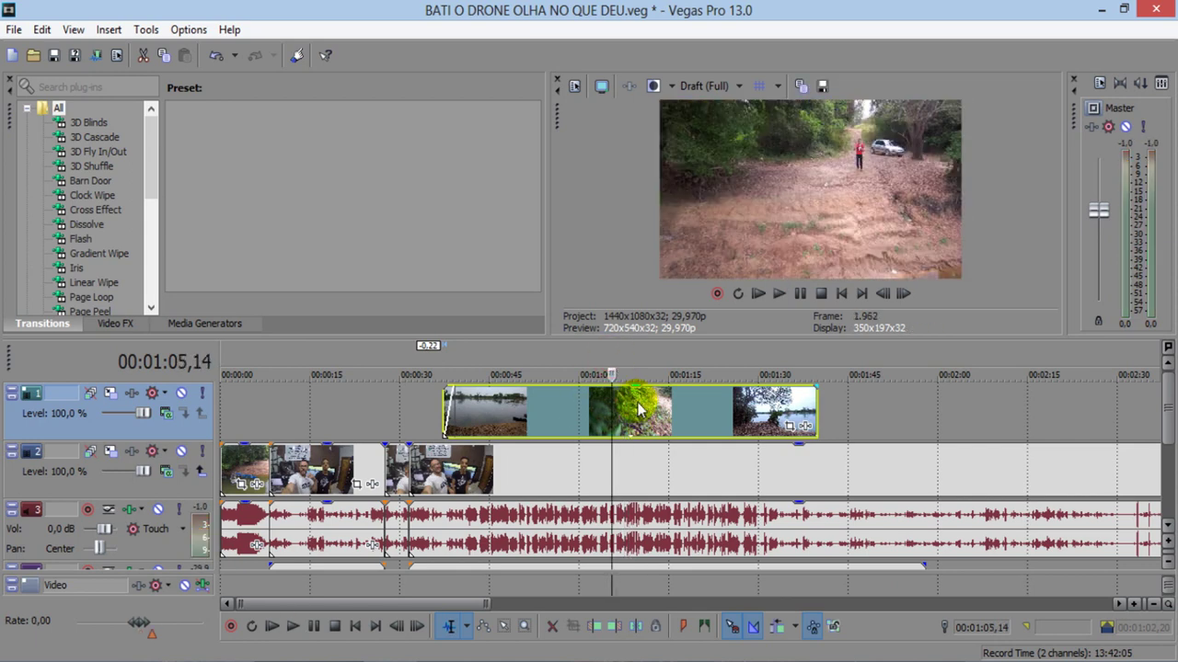
{"action": "key", "text": "space"}
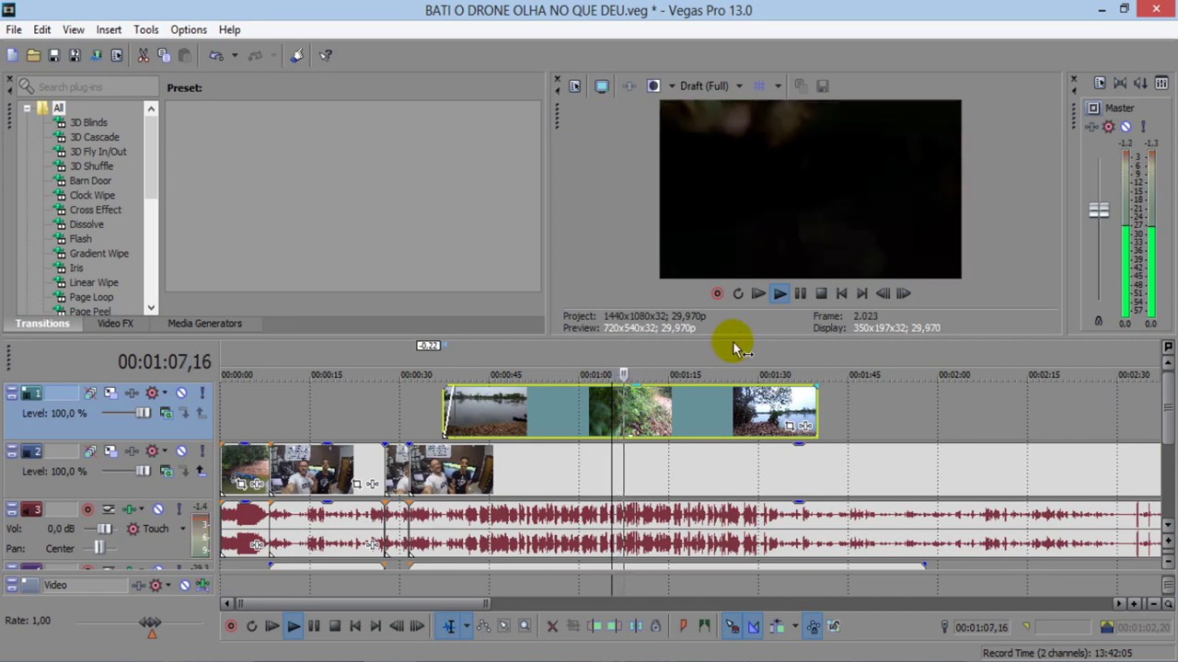
{"action": "key", "text": "space"}
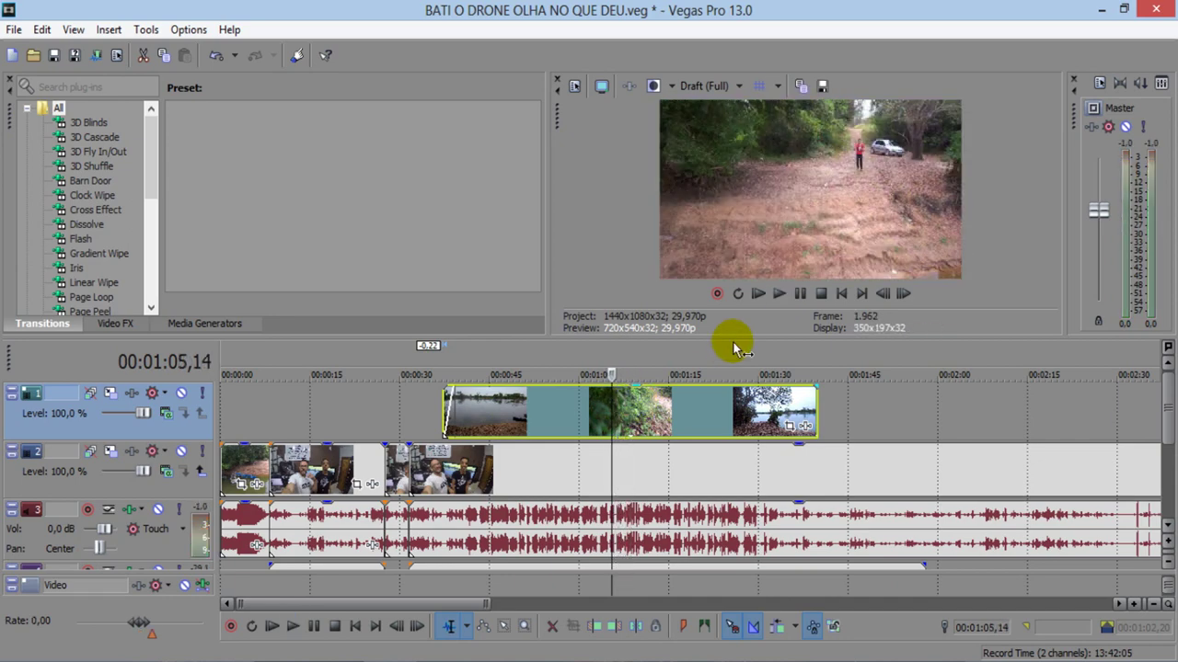
- Play the overlay from before the crash and from its start at 00:00:37,07 to examine its timing, pausing at 00:01:34,08
{"action": "left_click", "coordinate": [599, 371]}
{"action": "key", "text": "space"}
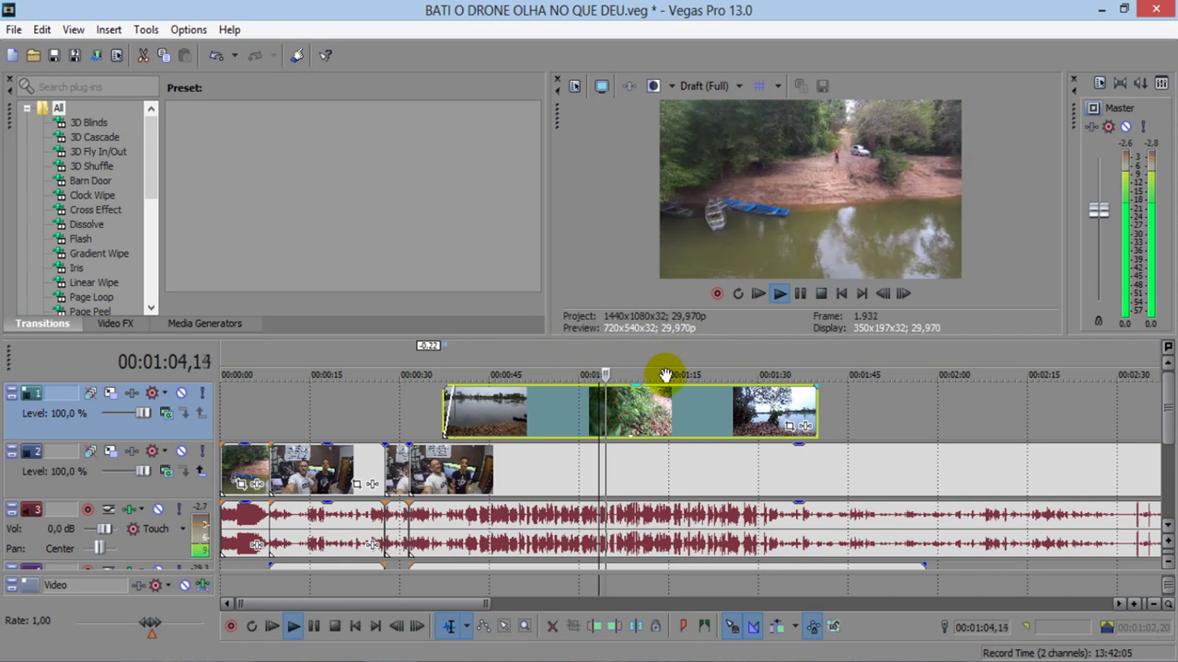
{"action": "key", "text": "space"}
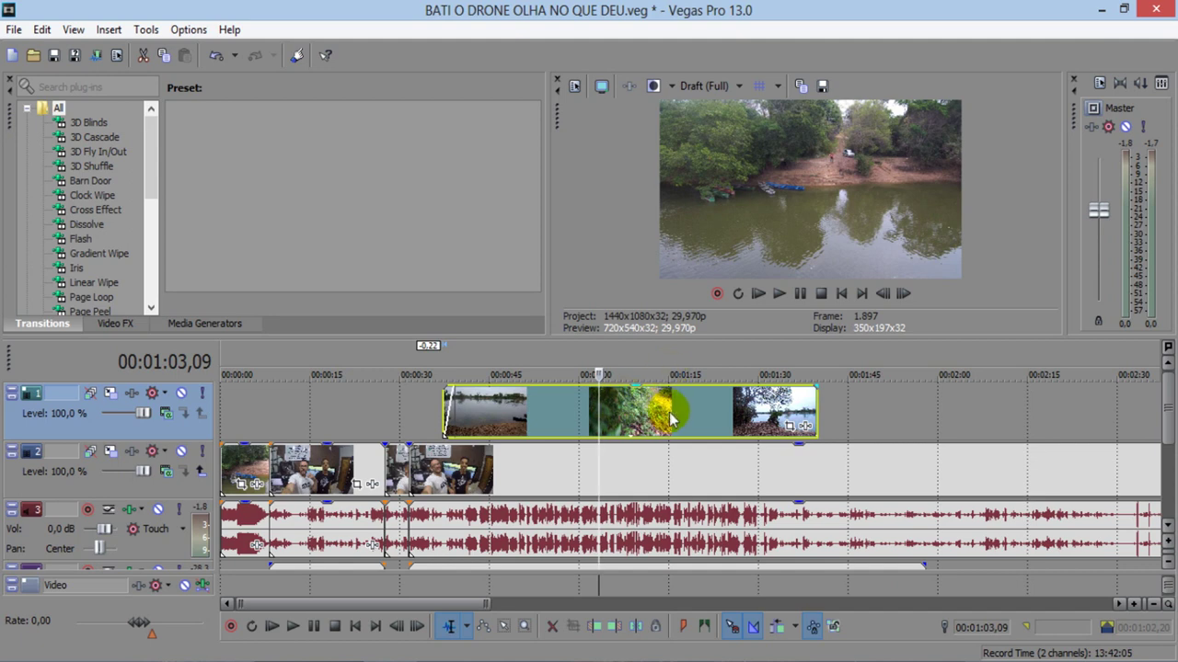
{"action": "left_click", "coordinate": [603, 460]}
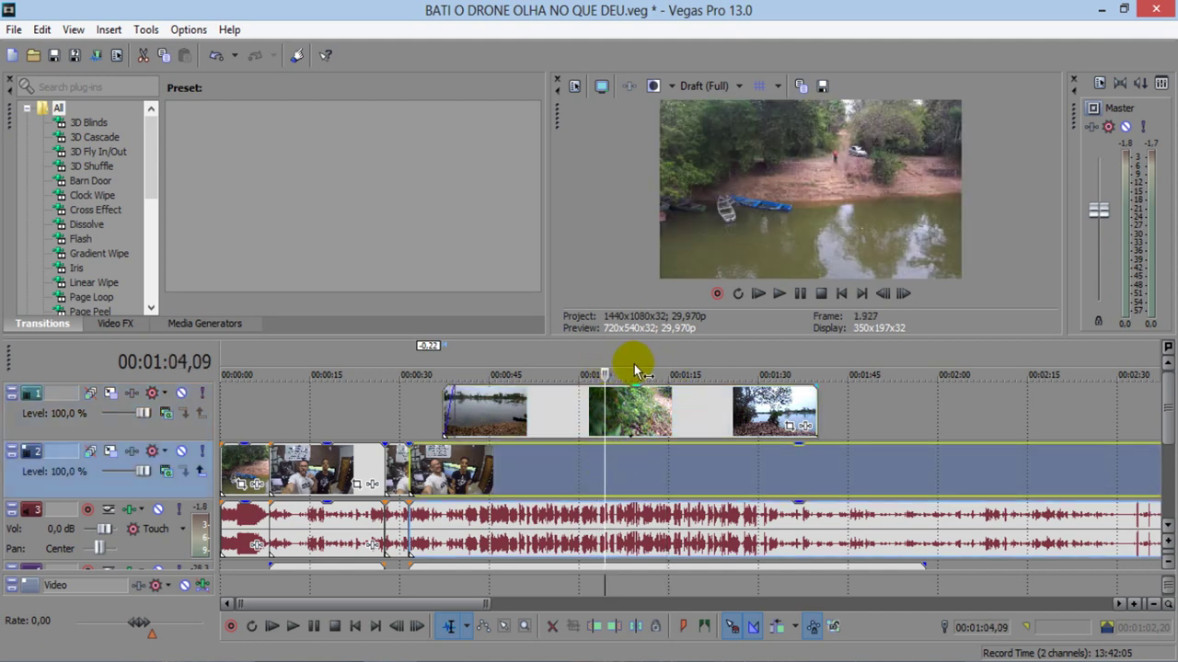
{"action": "key", "text": "space"}
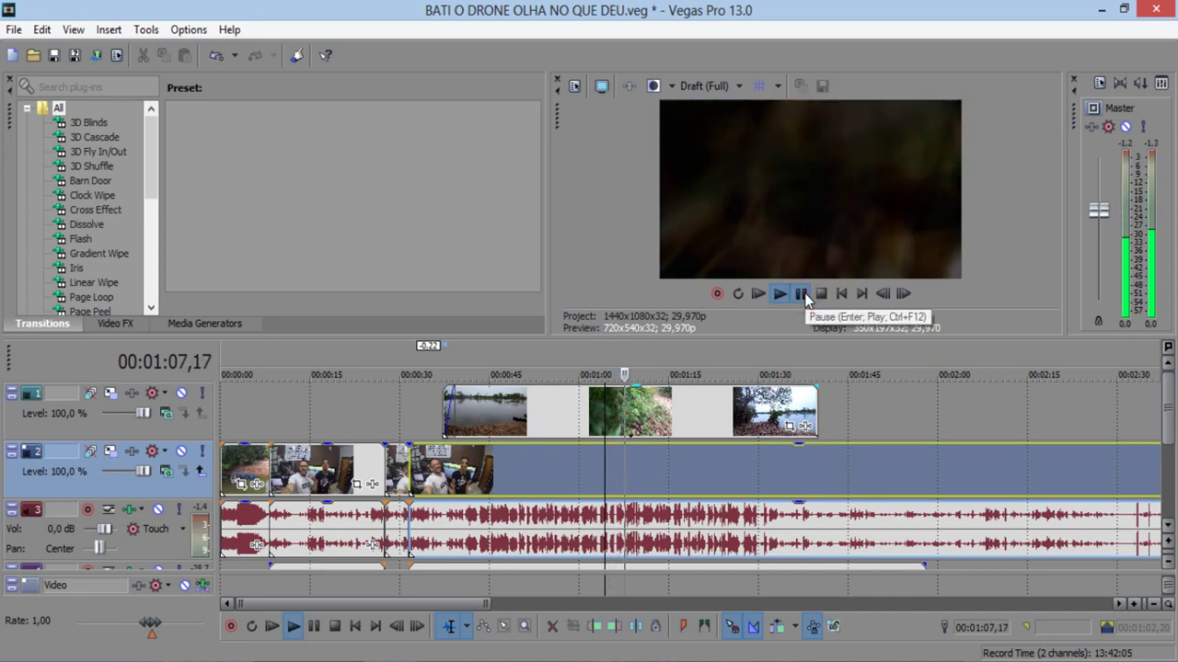
{"action": "left_click", "coordinate": [803, 295]}
{"action": "left_click", "coordinate": [802, 294]}
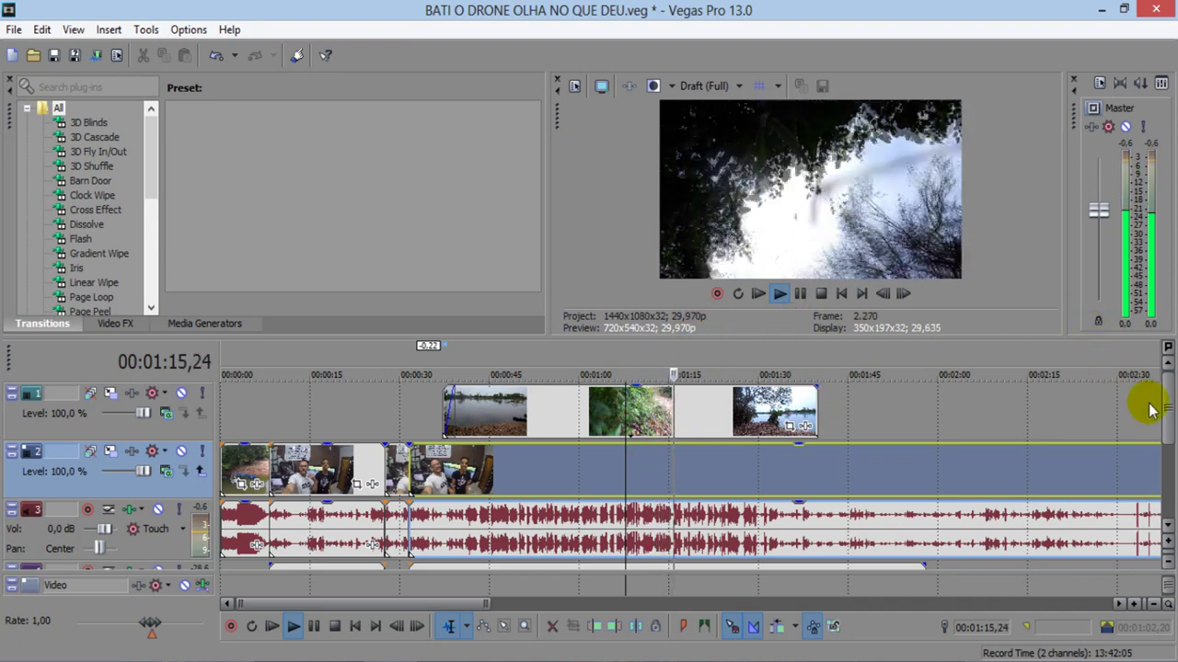
{"action": "left_click", "coordinate": [781, 295]}
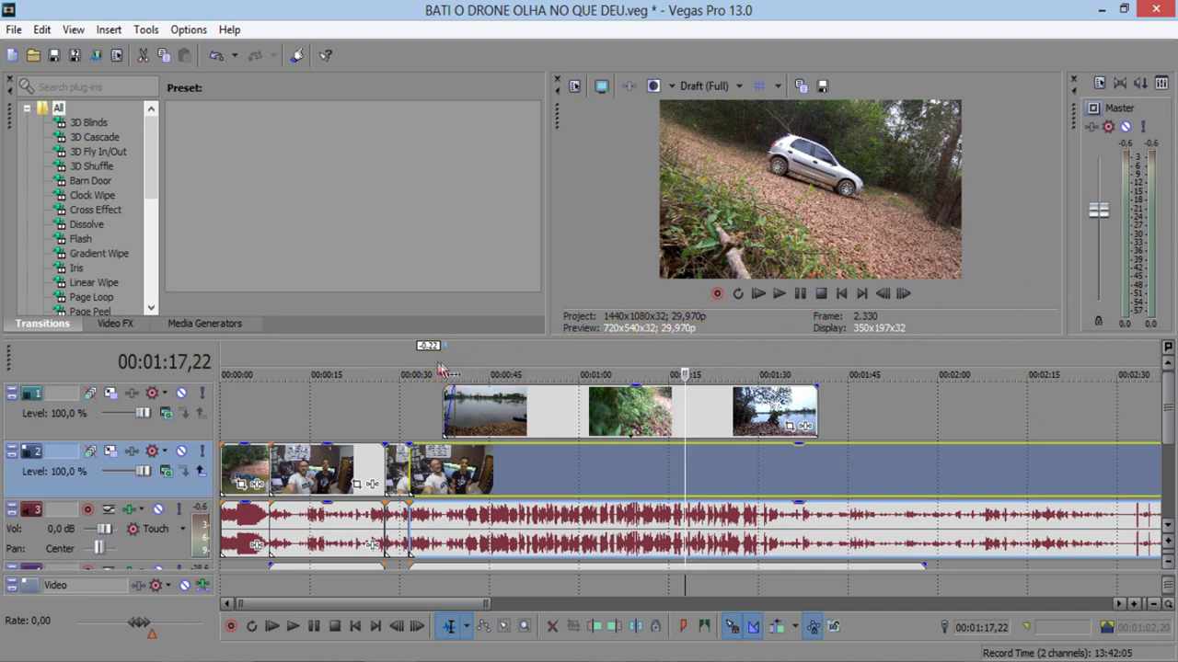
{"action": "key", "text": "space"}
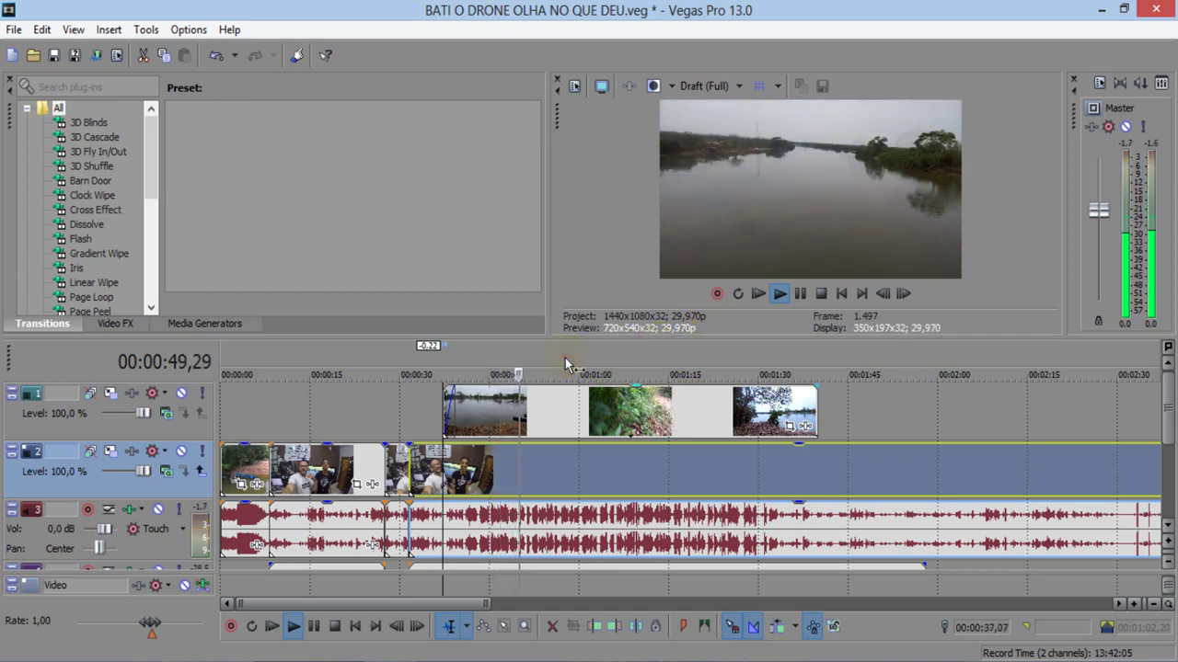
{"action": "left_click", "coordinate": [596, 361]}
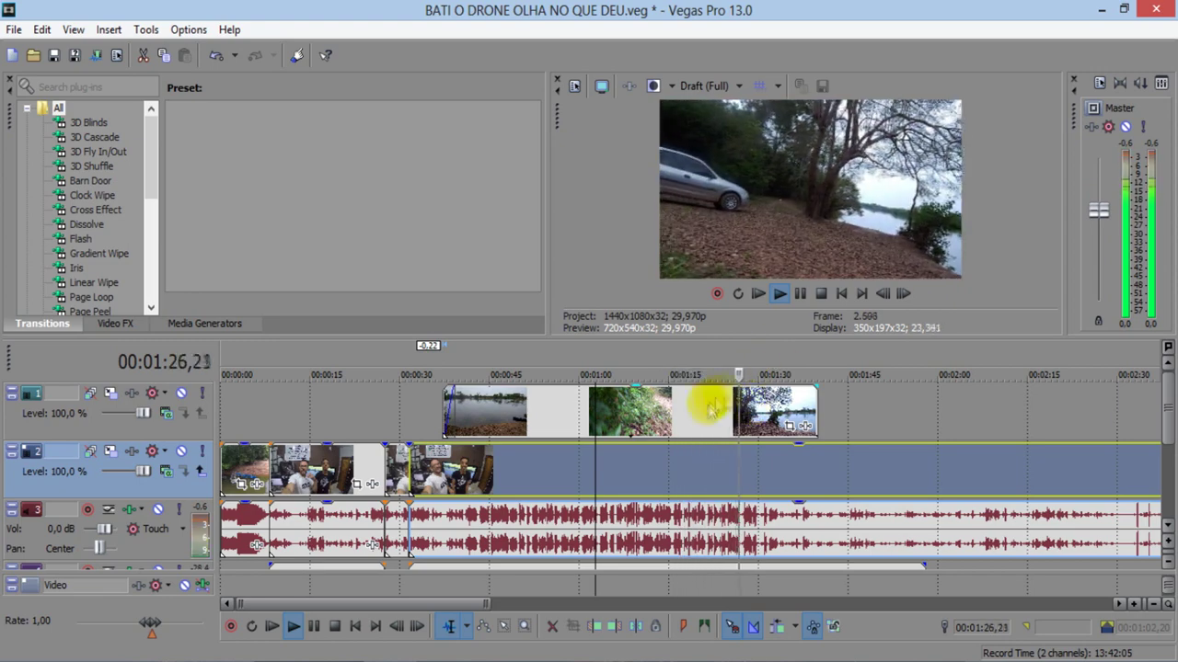
{"action": "left_click", "coordinate": [802, 294]}
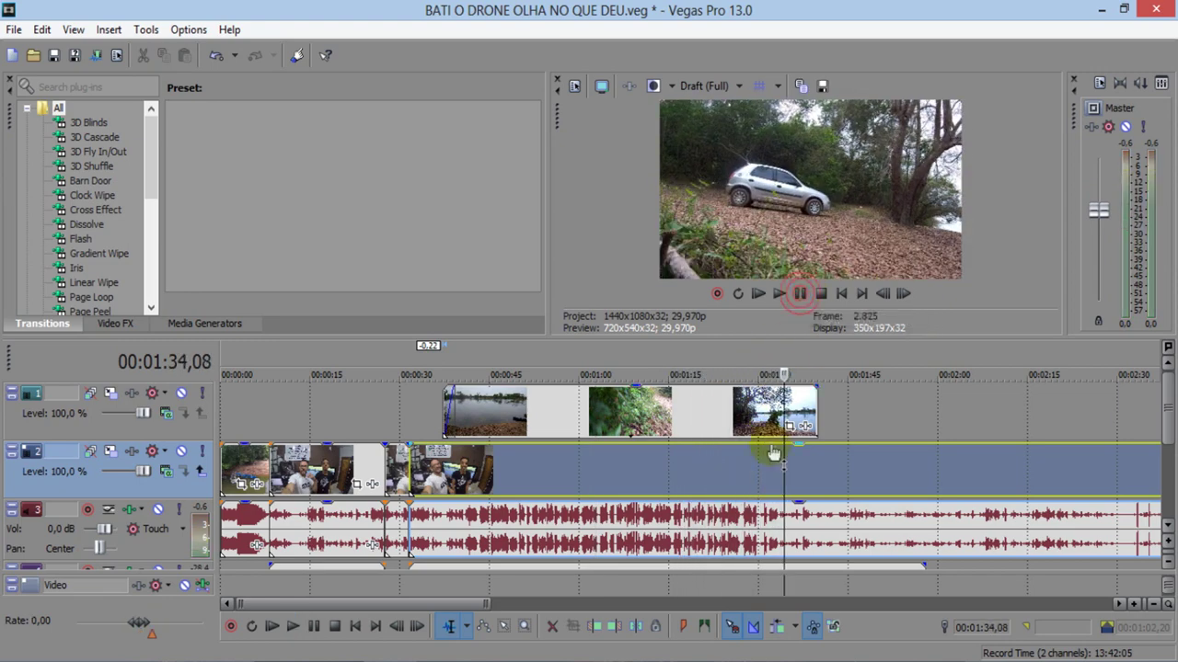
- Split the river overlay at about 00:01:33 and add a fade-out to the end of its first part, previewing the result
{"action": "left_click", "coordinate": [780, 428]}
{"action": "left_click", "coordinate": [636, 627]}
{"action": "left_click_drag", "start_coordinate": [807, 398], "coordinate": [869, 396]}
{"action": "left_click_drag", "start_coordinate": [781, 385], "coordinate": [764, 384]}
{"action": "left_click", "coordinate": [766, 354]}
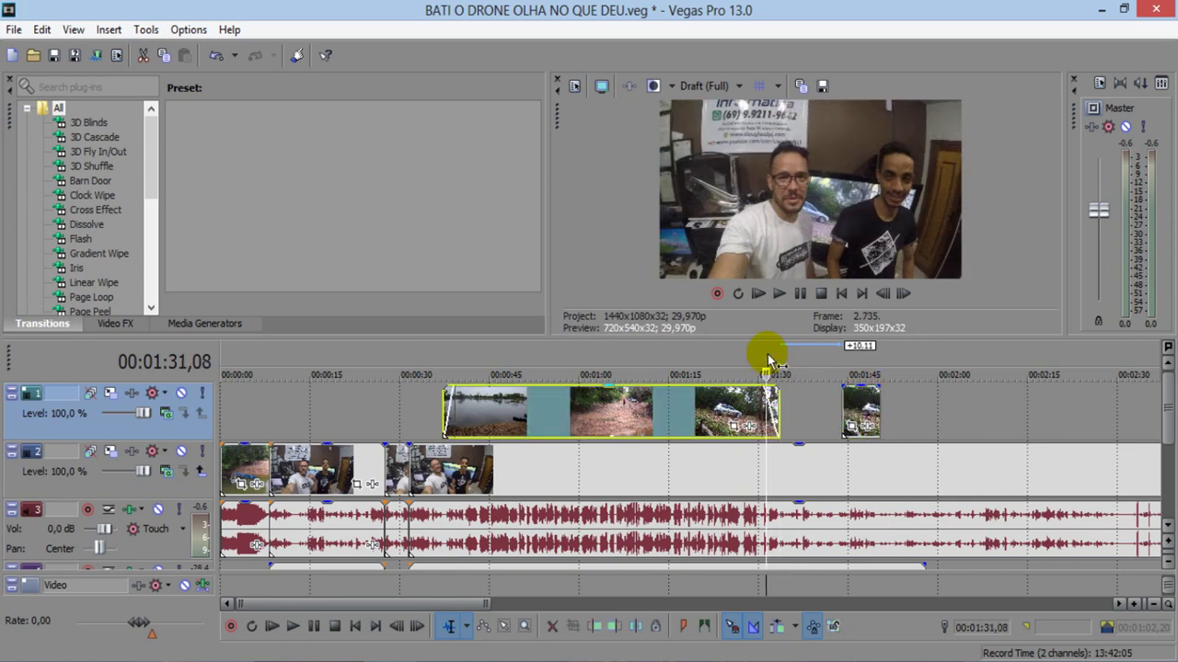
{"action": "left_click", "coordinate": [749, 356]}
{"action": "key", "text": "space"}
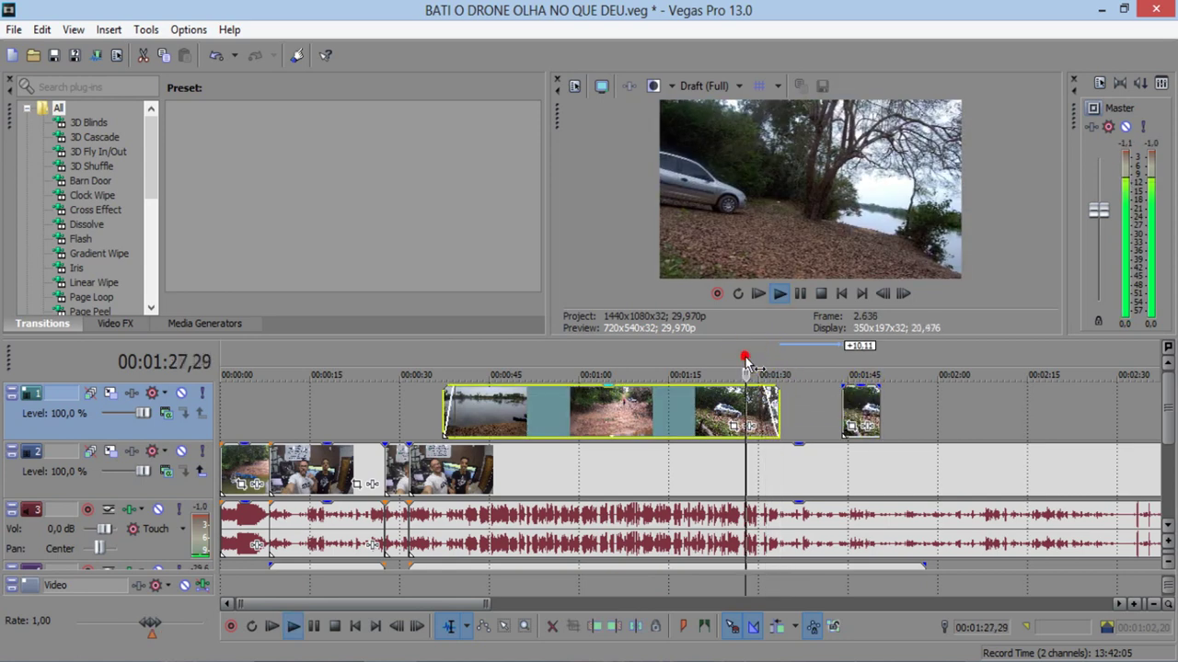
- Delete the leftover tail piece of the overlay and save the project
{"action": "left_click", "coordinate": [860, 405]}
{"action": "key", "text": "Delete"}
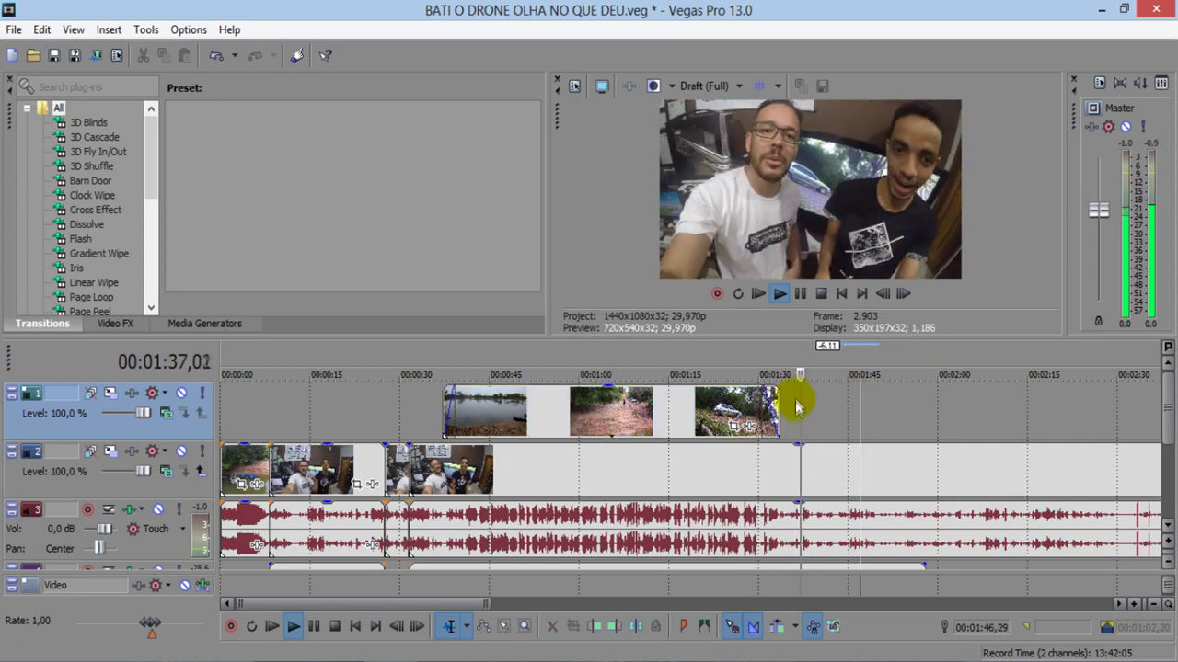
{"action": "left_click", "coordinate": [55, 55]}
- Extend the second background music event to the end of the main video
{"action": "scroll", "coordinate": [755, 366], "scroll_direction": "down", "scroll_amount": 2}
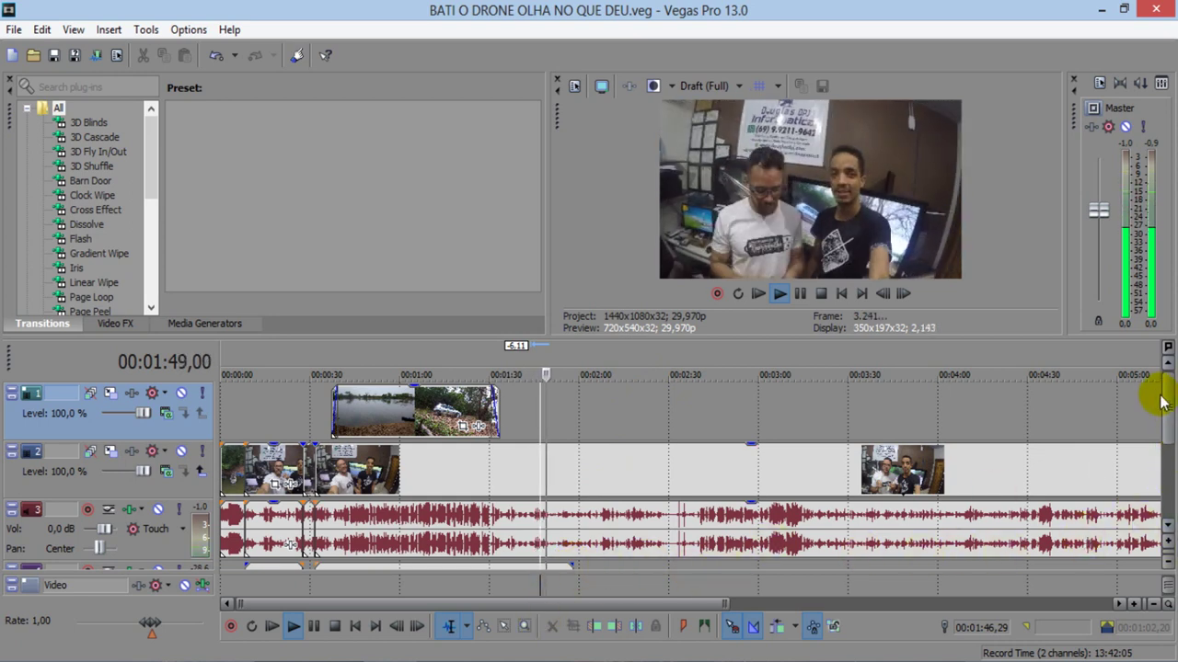
{"action": "scroll", "coordinate": [1161, 402], "scroll_direction": "down", "scroll_amount": 1}
{"action": "left_click_drag", "start_coordinate": [573, 538], "coordinate": [1013, 529]}
{"action": "scroll", "coordinate": [967, 541], "scroll_direction": "down", "scroll_amount": 3}
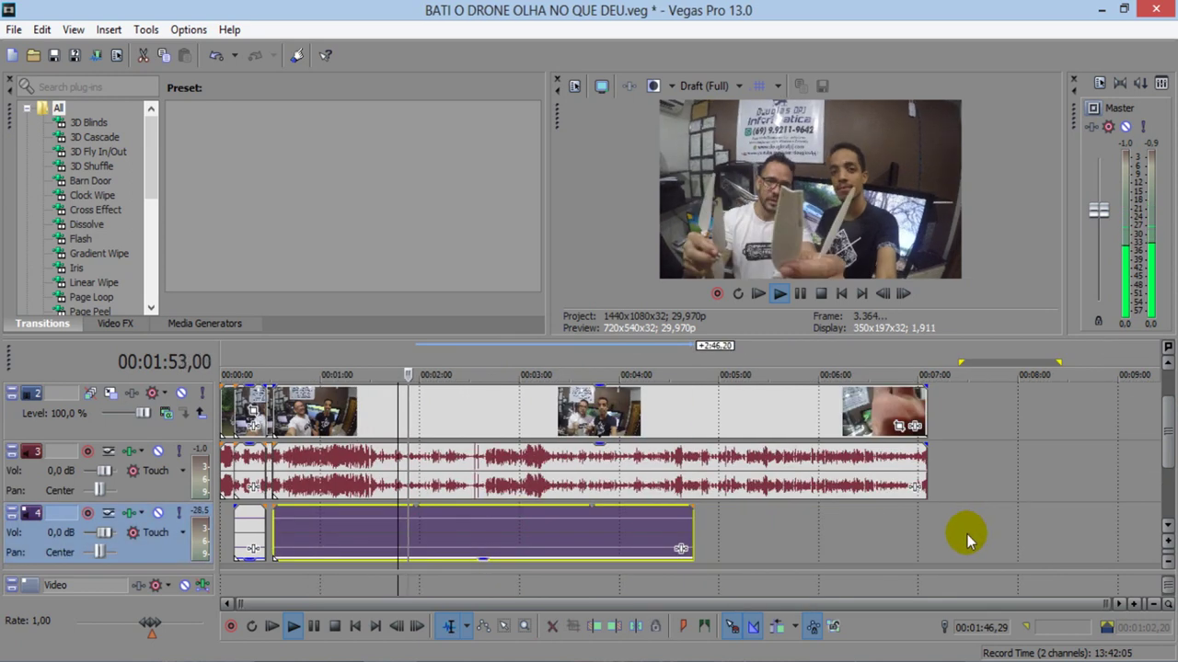
{"action": "left_click_drag", "start_coordinate": [690, 531], "coordinate": [922, 515]}
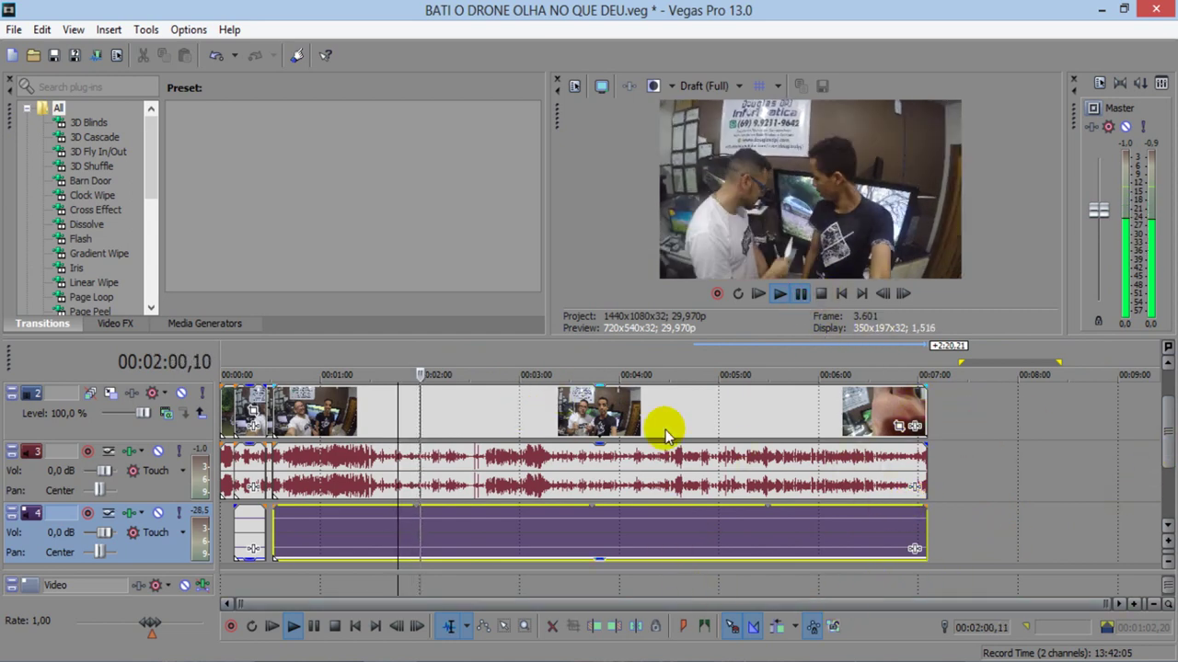
- Reduce the track heights so the river overlay and both audio tracks fit together in the timeline around 00:01:14
{"action": "scroll", "coordinate": [665, 432], "scroll_direction": "up", "scroll_amount": 5}
{"action": "left_click", "coordinate": [1171, 385]}
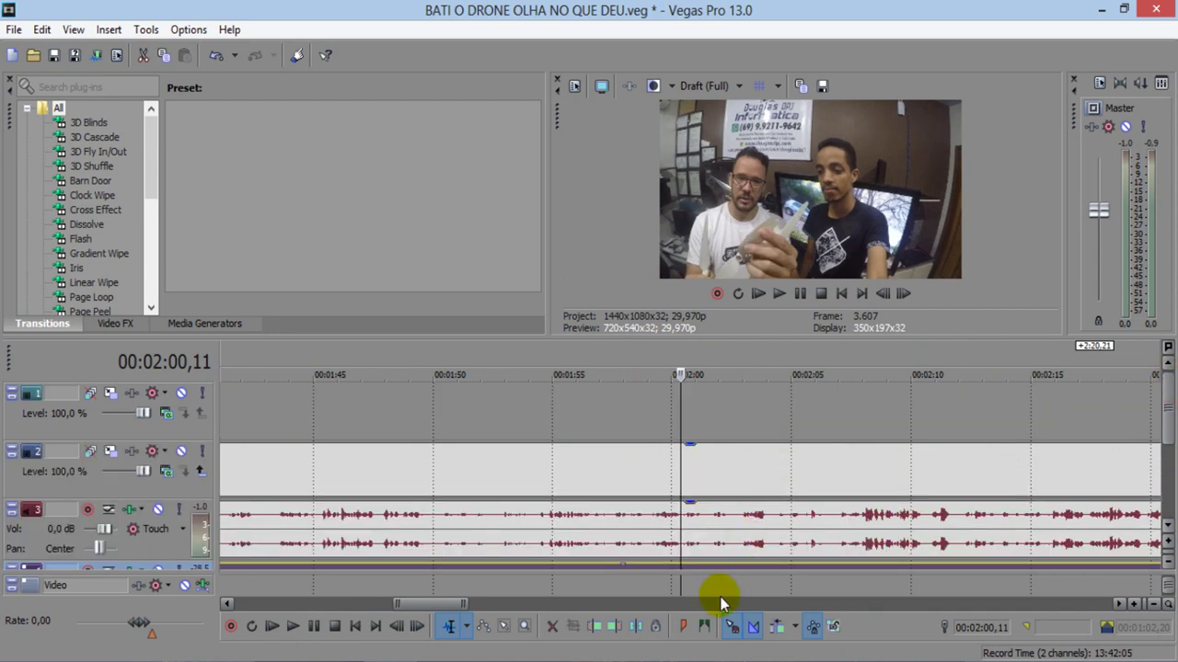
{"action": "left_click_drag", "start_coordinate": [454, 606], "coordinate": [398, 600]}
{"action": "left_click", "coordinate": [452, 354]}
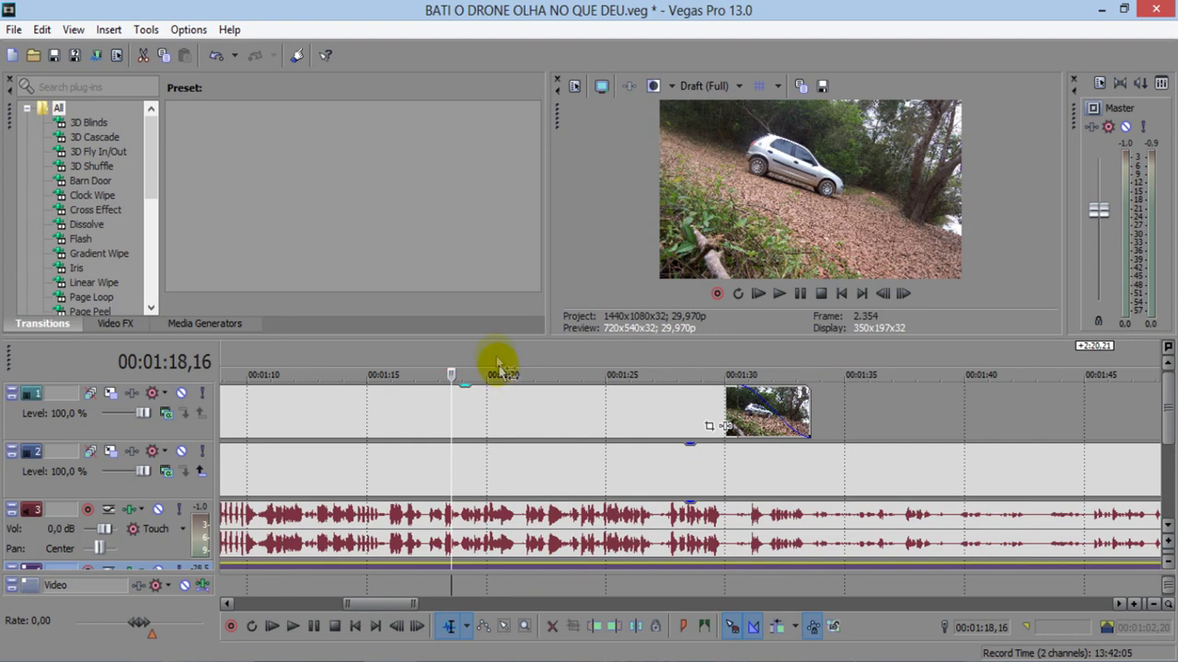
{"action": "left_click", "coordinate": [347, 356]}
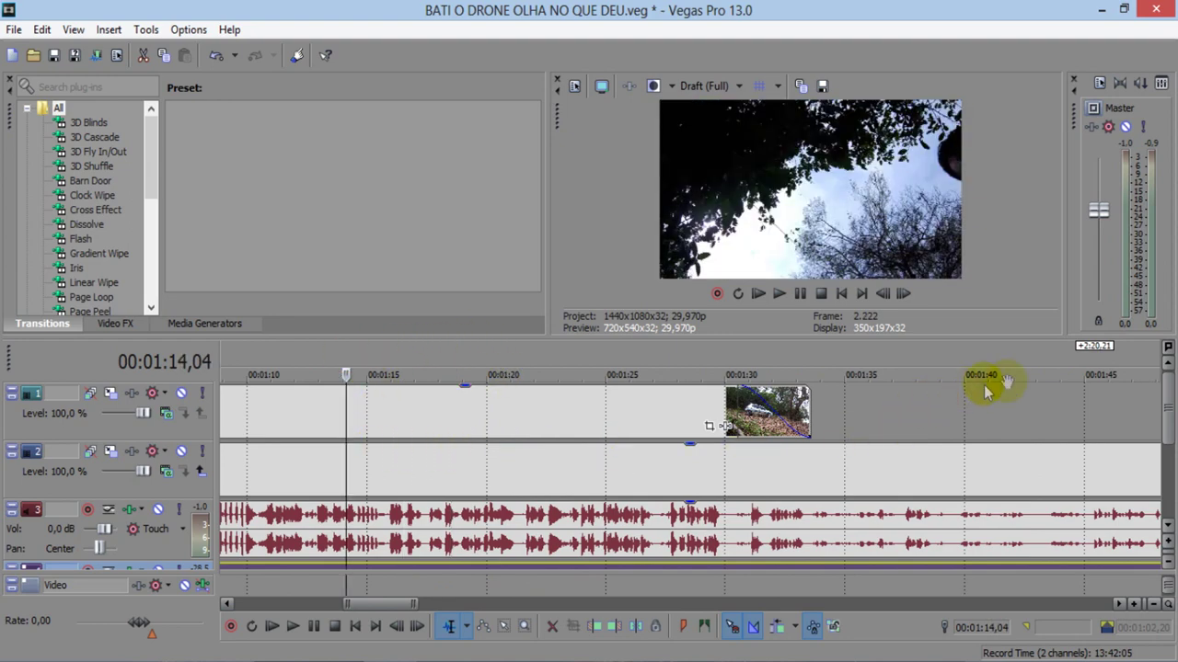
{"action": "scroll", "coordinate": [730, 356], "scroll_direction": "down", "scroll_amount": 1}
{"action": "left_click", "coordinate": [1167, 542]}
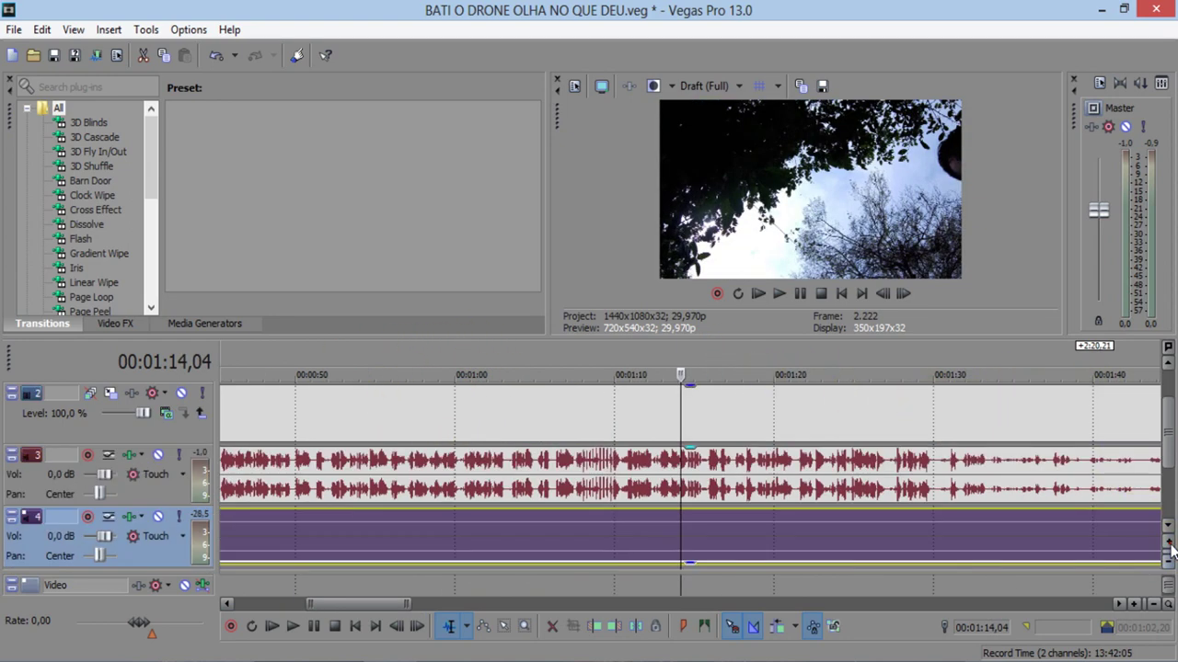
{"action": "left_click", "coordinate": [1167, 542]}
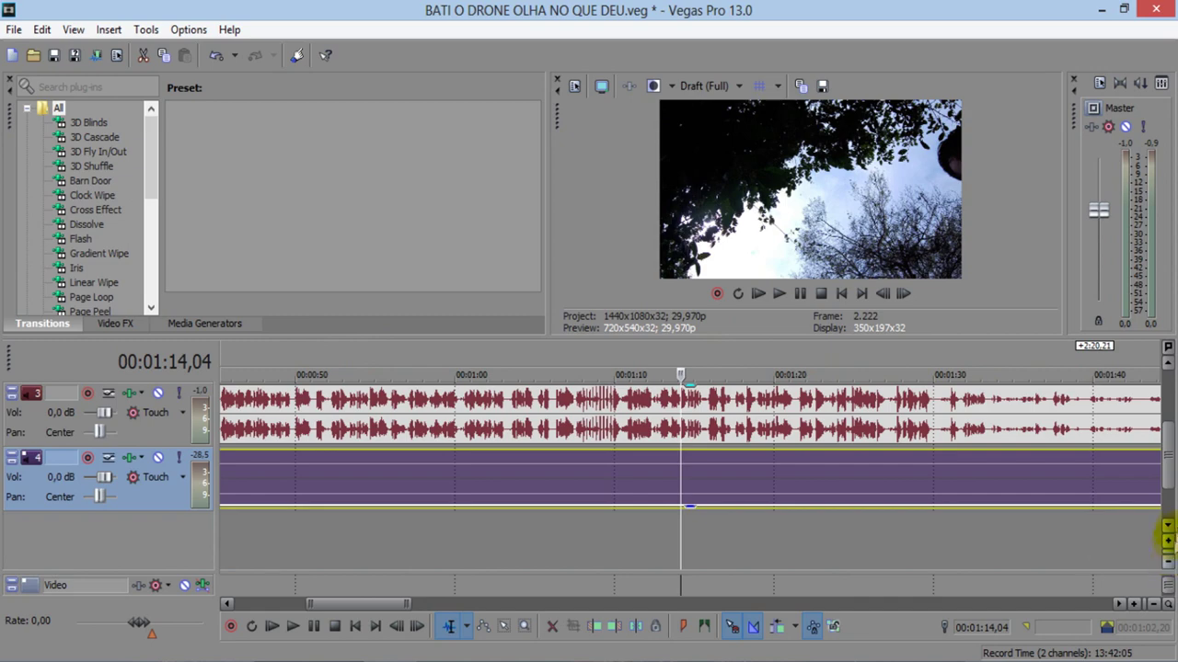
{"action": "left_click", "coordinate": [1169, 559]}
{"action": "left_click", "coordinate": [1169, 559]}
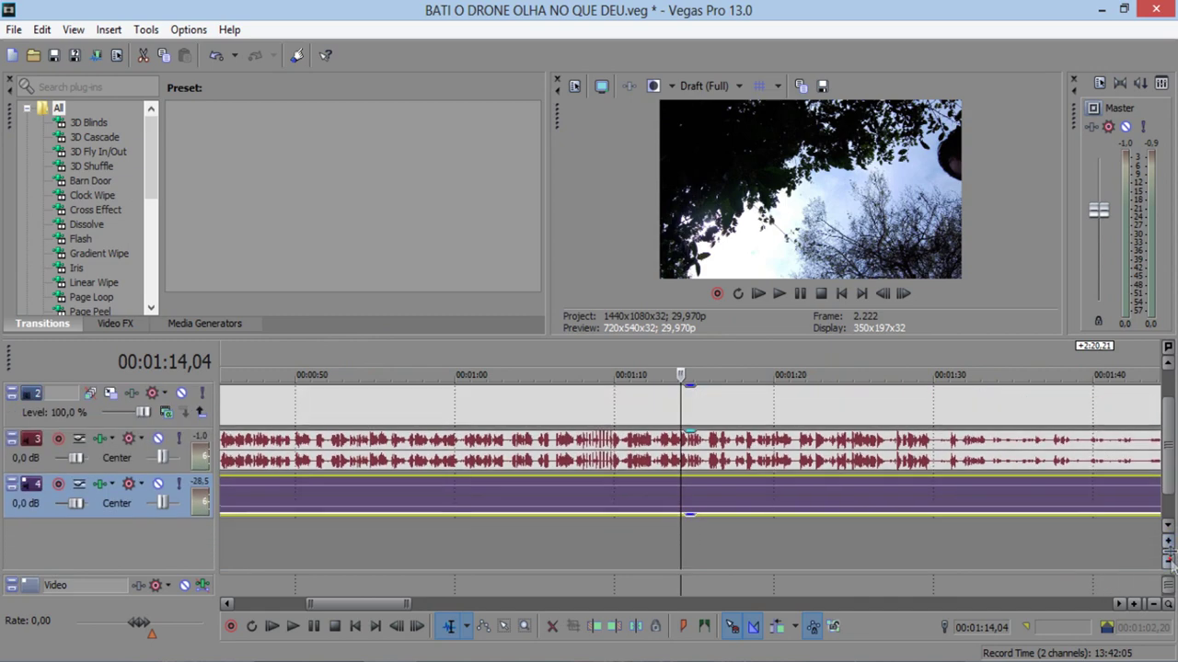
{"action": "scroll", "coordinate": [1164, 384], "scroll_direction": "up", "scroll_amount": 1}
- Play short stretches of the overlay around 00:01:06 to locate the moment just before the crash
{"action": "left_click", "coordinate": [614, 362]}
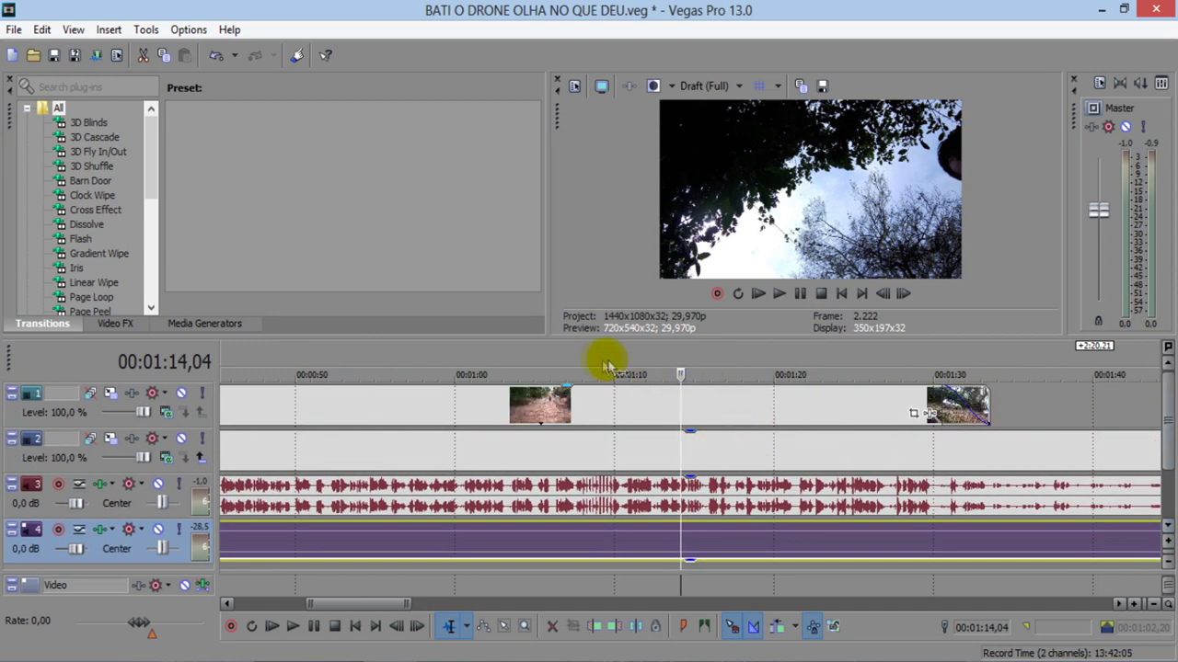
{"action": "left_click_drag", "start_coordinate": [591, 359], "coordinate": [570, 361]}
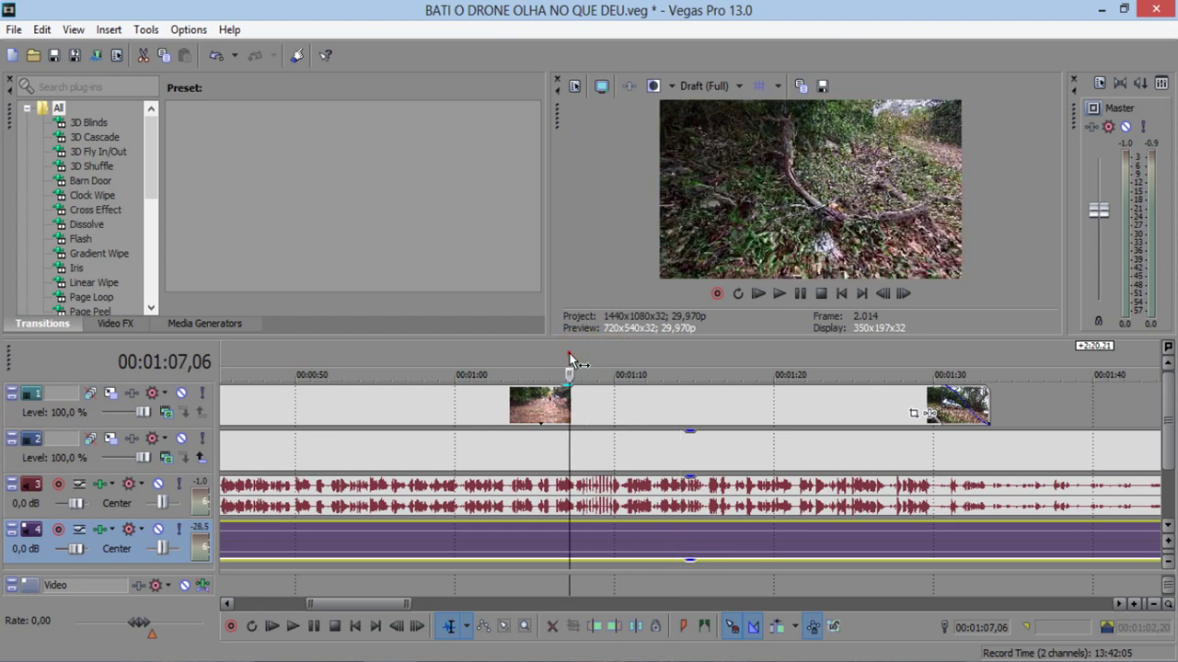
{"action": "left_click", "coordinate": [549, 358]}
{"action": "key", "text": "space"}
{"action": "key", "text": "space"}
{"action": "left_click", "coordinate": [564, 368]}
{"action": "key", "text": "space"}
{"action": "key", "text": "space"}
{"action": "key", "text": "space"}
{"action": "key", "text": "space"}
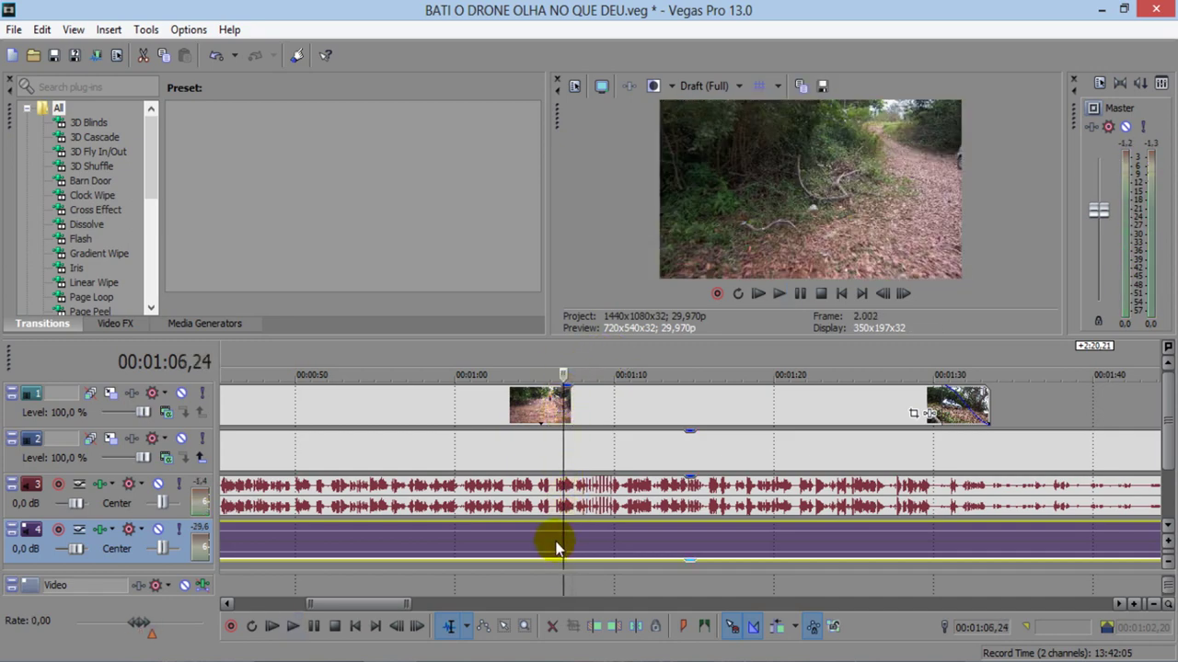
- Split the background music at 00:01:06,10 and shift its second part to start at about 00:01:11, leaving a gap over the crash
{"action": "left_click", "coordinate": [555, 541]}
{"action": "left_click", "coordinate": [646, 633]}
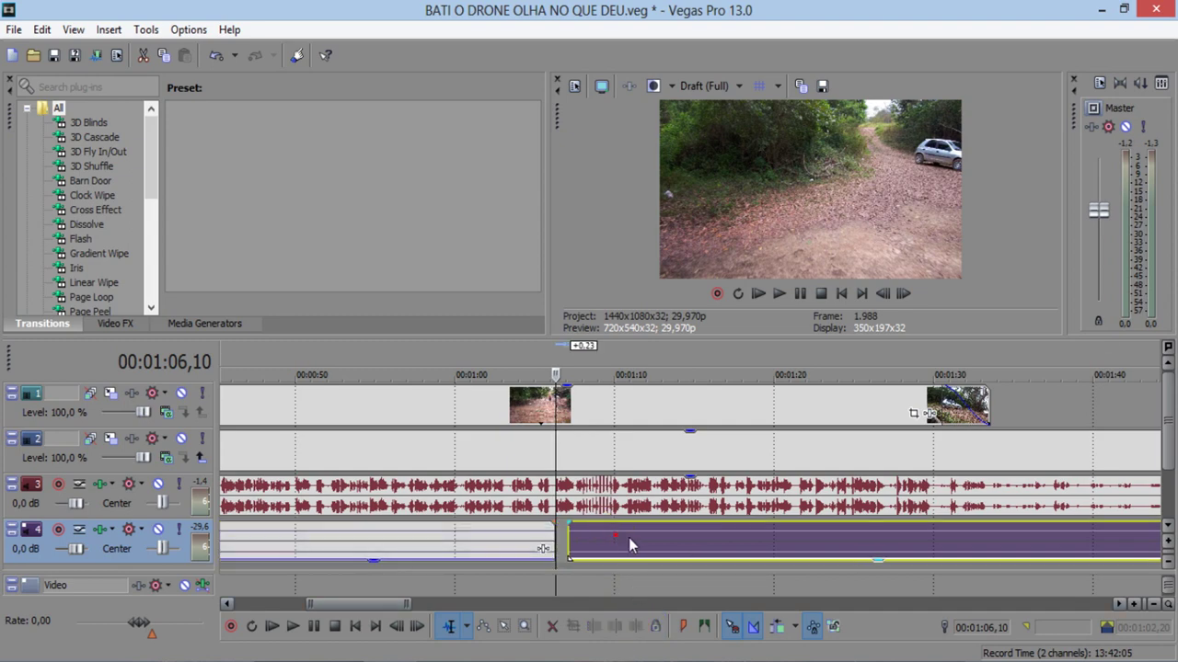
{"action": "key", "text": "space"}
{"action": "left_click_drag", "start_coordinate": [647, 543], "coordinate": [698, 542]}
{"action": "left_click_drag", "start_coordinate": [694, 541], "coordinate": [691, 541]}
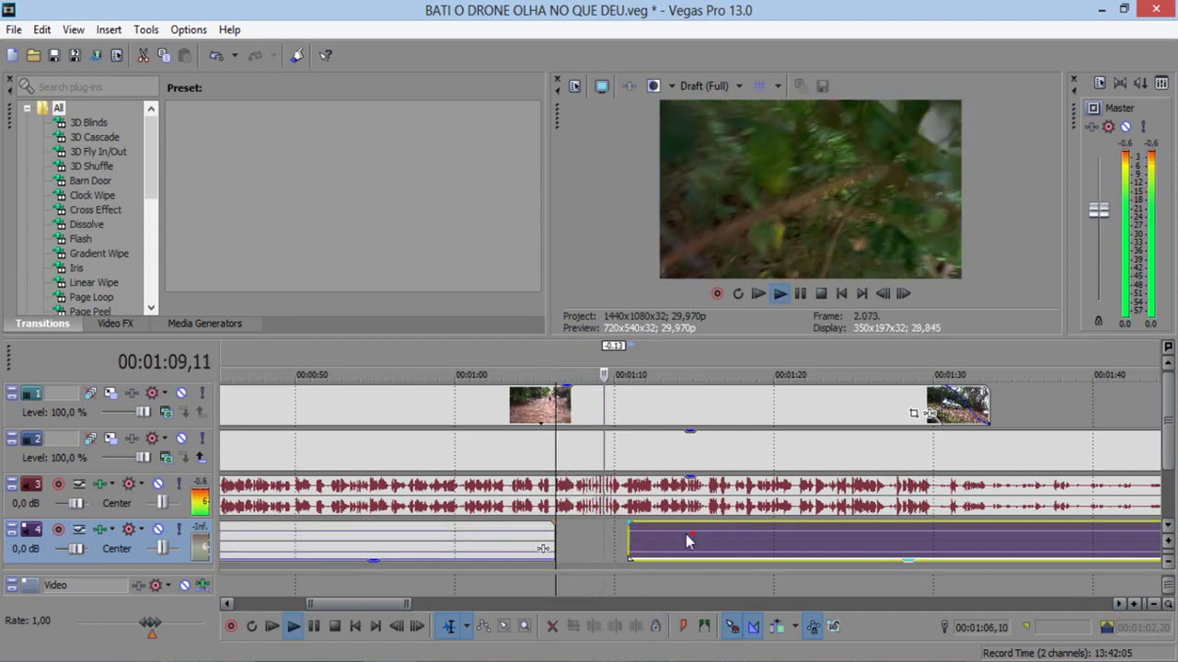
{"action": "left_click", "coordinate": [685, 541]}
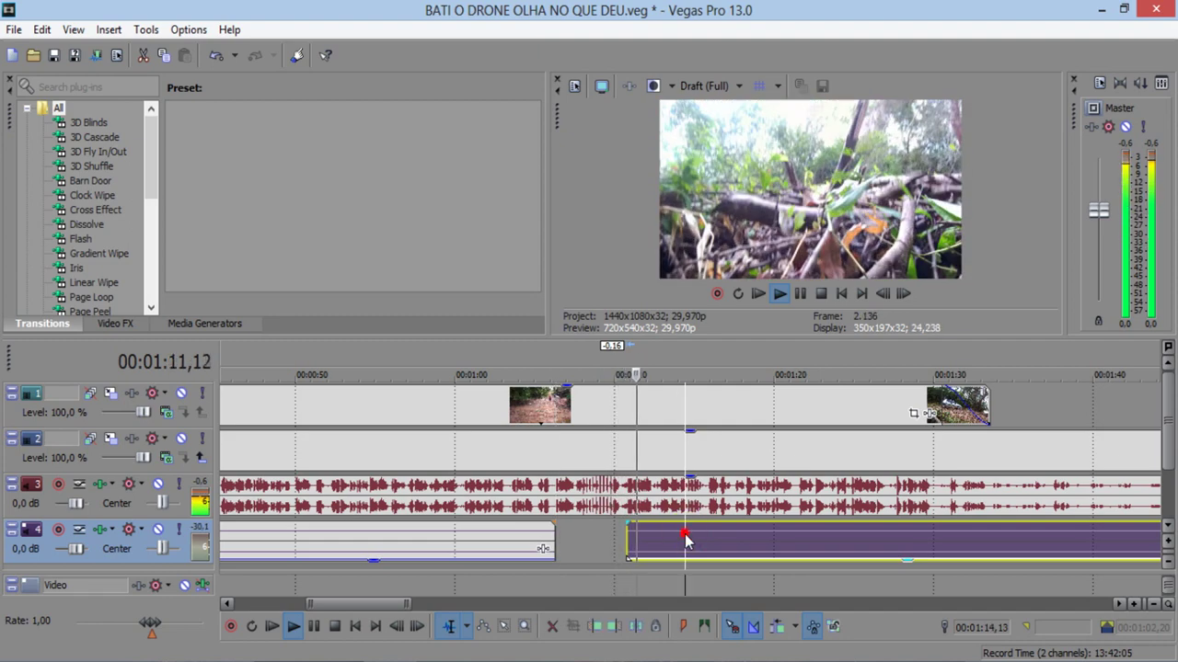
- Preview the music gap from about 00:01:03, sample the video at 00:02:02 and 00:01:39, and save the project
{"action": "left_click", "coordinate": [499, 343]}
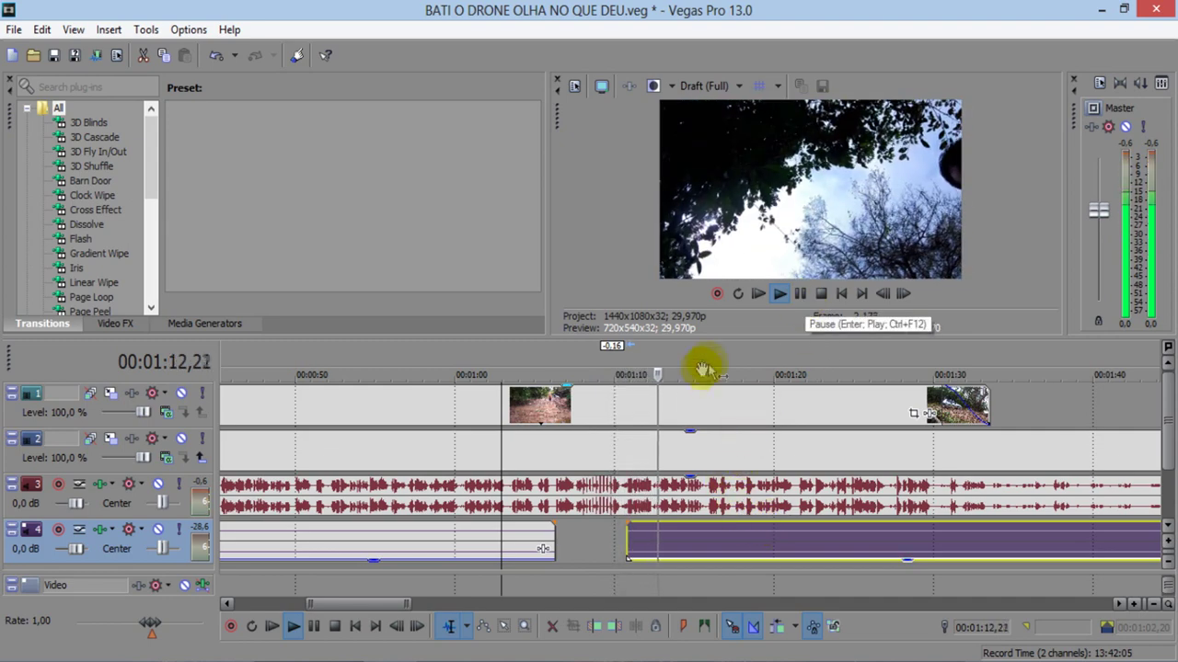
{"action": "scroll", "coordinate": [746, 387], "scroll_direction": "down", "scroll_amount": 2}
{"action": "scroll", "coordinate": [746, 386], "scroll_direction": "down", "scroll_amount": 5}
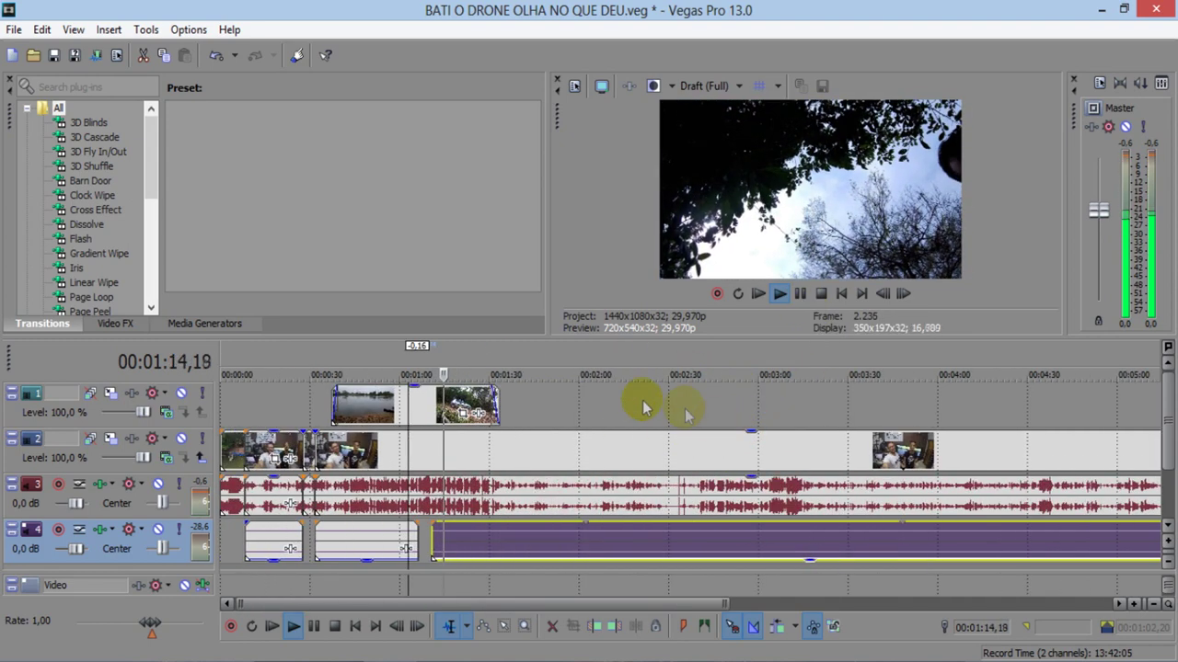
{"action": "left_click", "coordinate": [585, 358]}
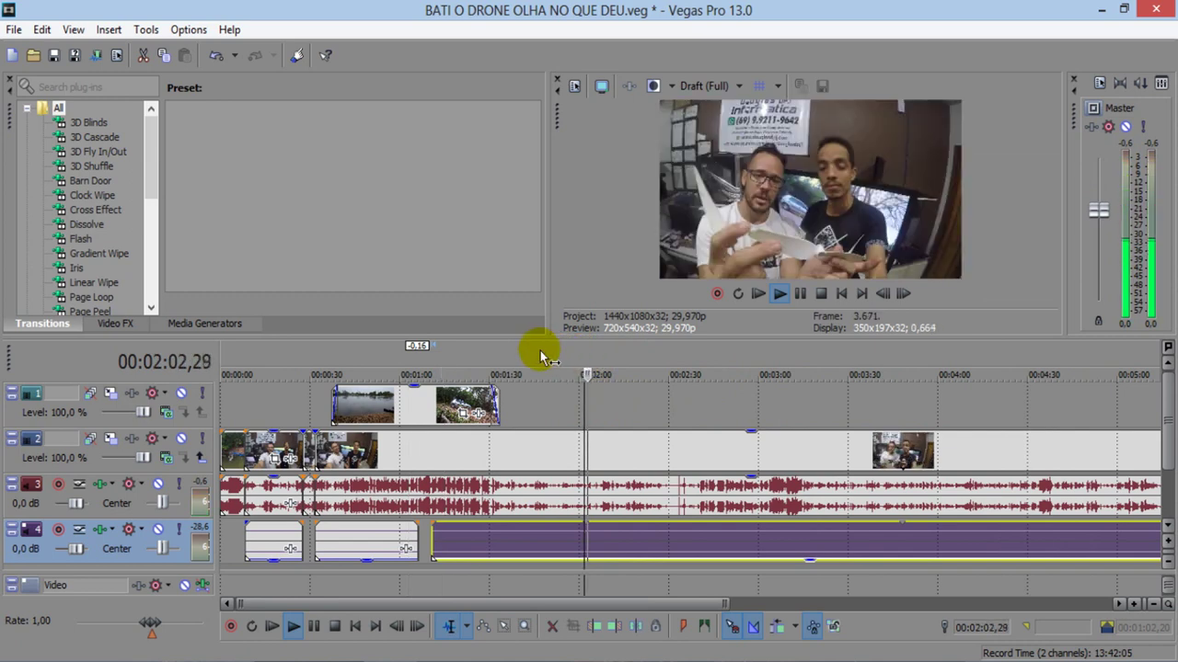
{"action": "left_click", "coordinate": [541, 355]}
{"action": "left_click", "coordinate": [518, 354]}
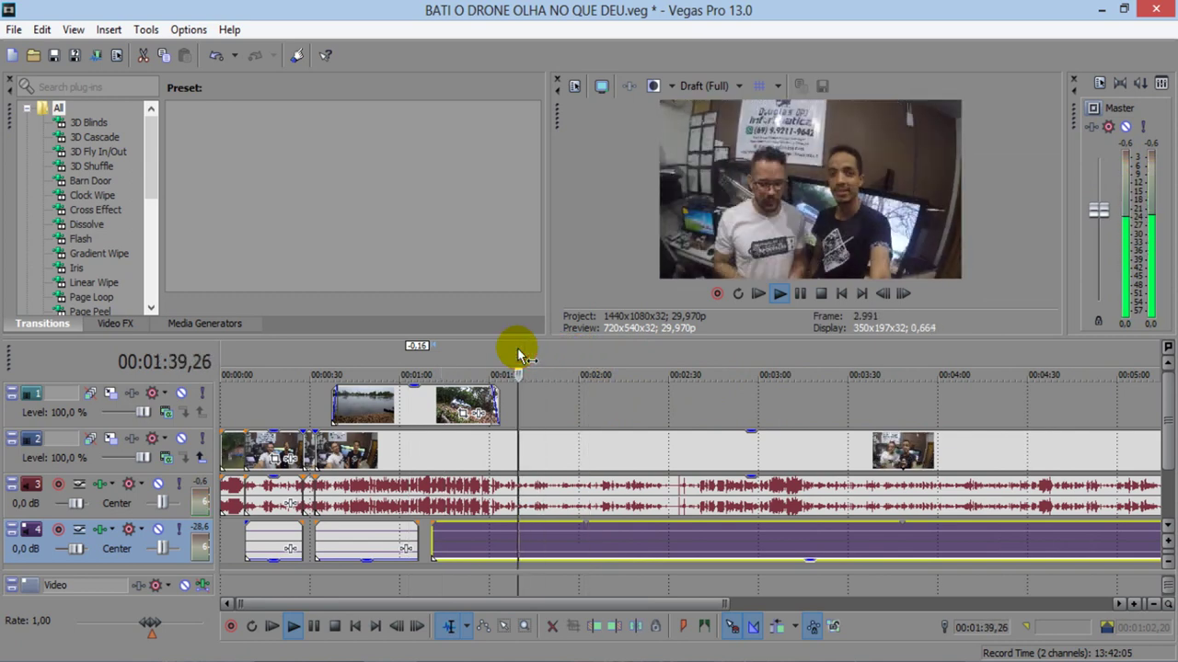
{"action": "left_click", "coordinate": [55, 56]}
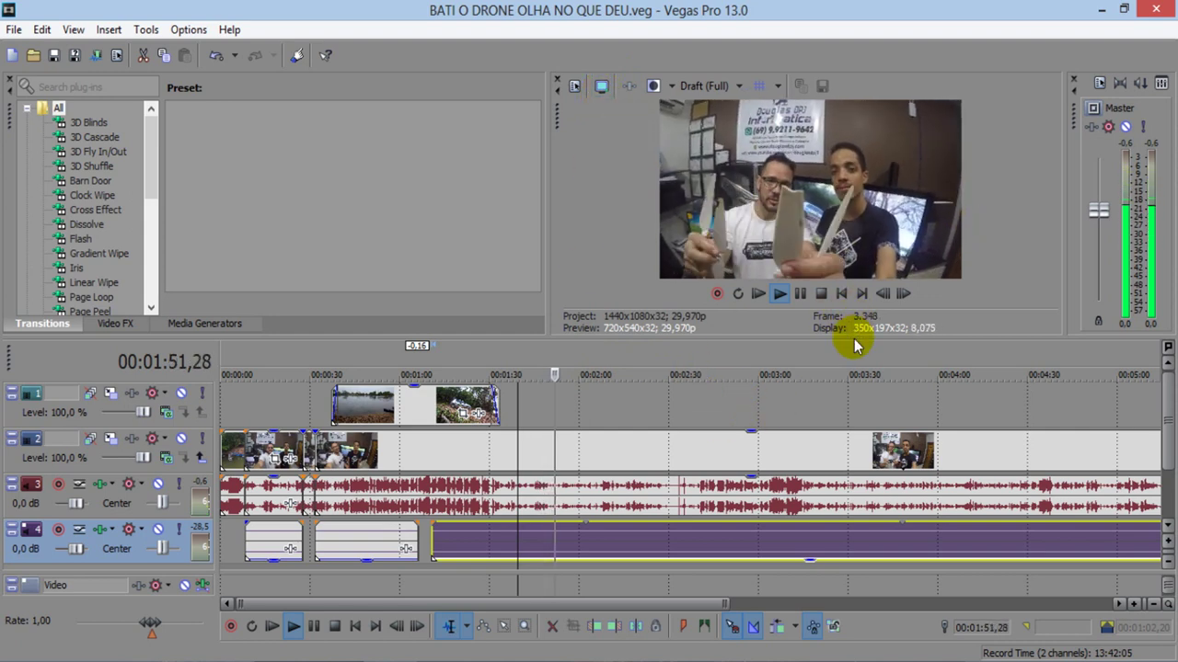
- Enlarge the video preview and skim the main video from about 00:02:10 to 00:04:09 for passages to edit
{"action": "left_click_drag", "start_coordinate": [854, 337], "coordinate": [854, 400]}
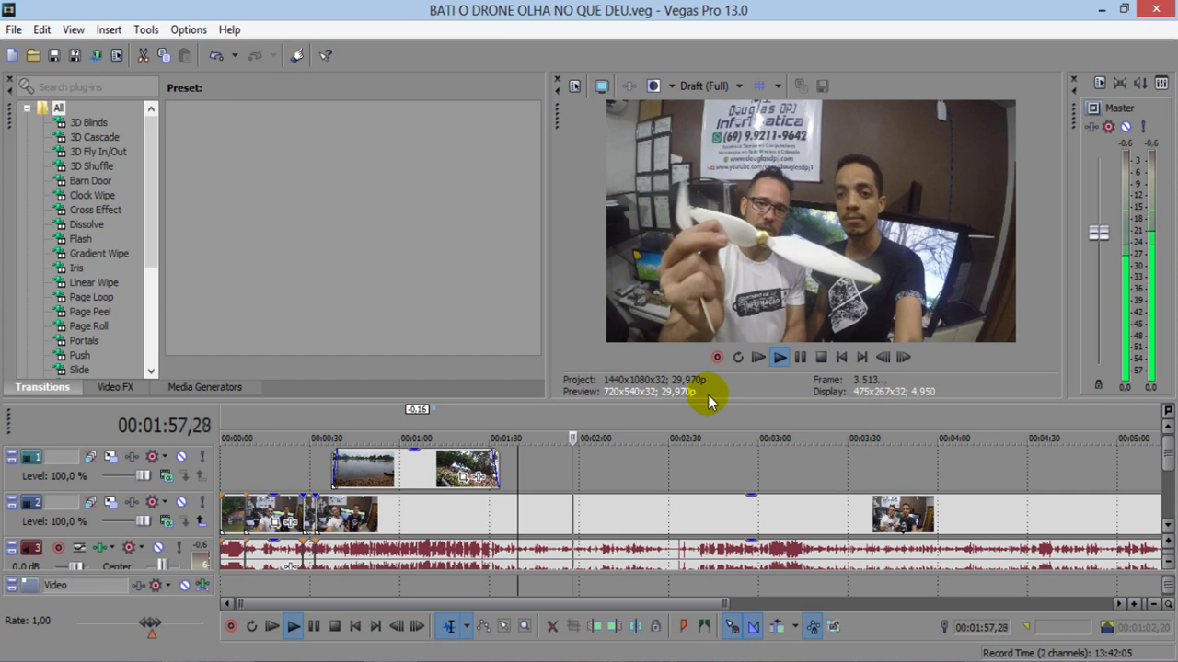
{"action": "left_click", "coordinate": [608, 426]}
{"action": "left_click", "coordinate": [625, 426]}
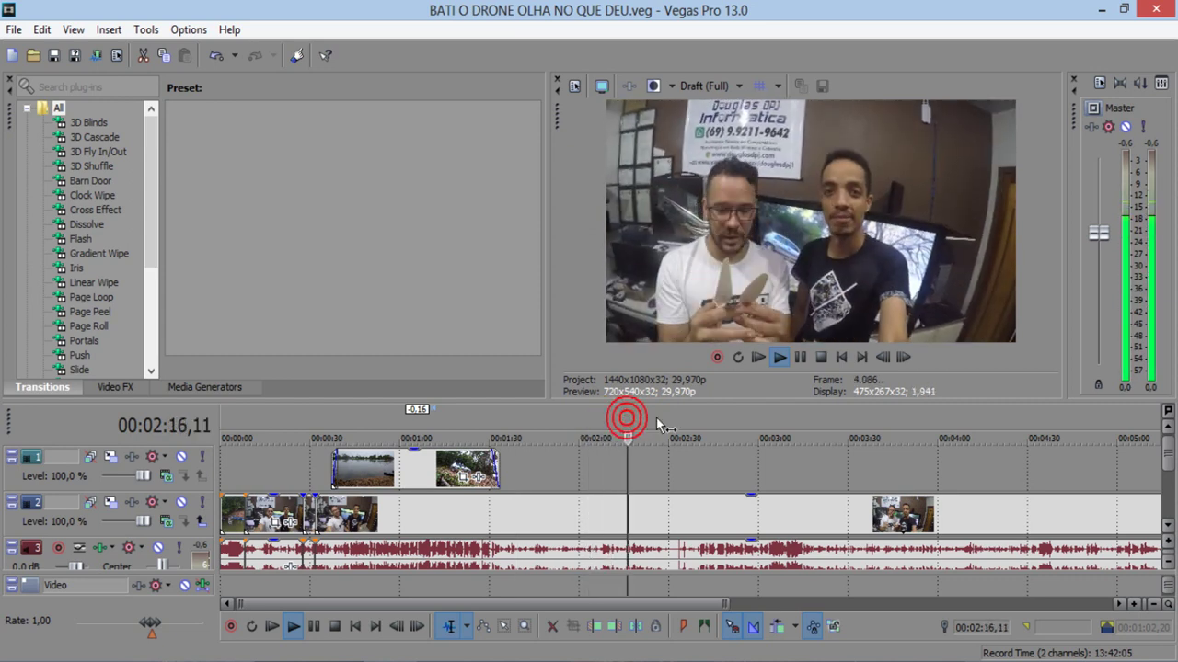
{"action": "left_click", "coordinate": [665, 424]}
{"action": "left_click", "coordinate": [699, 418]}
{"action": "left_click", "coordinate": [736, 410]}
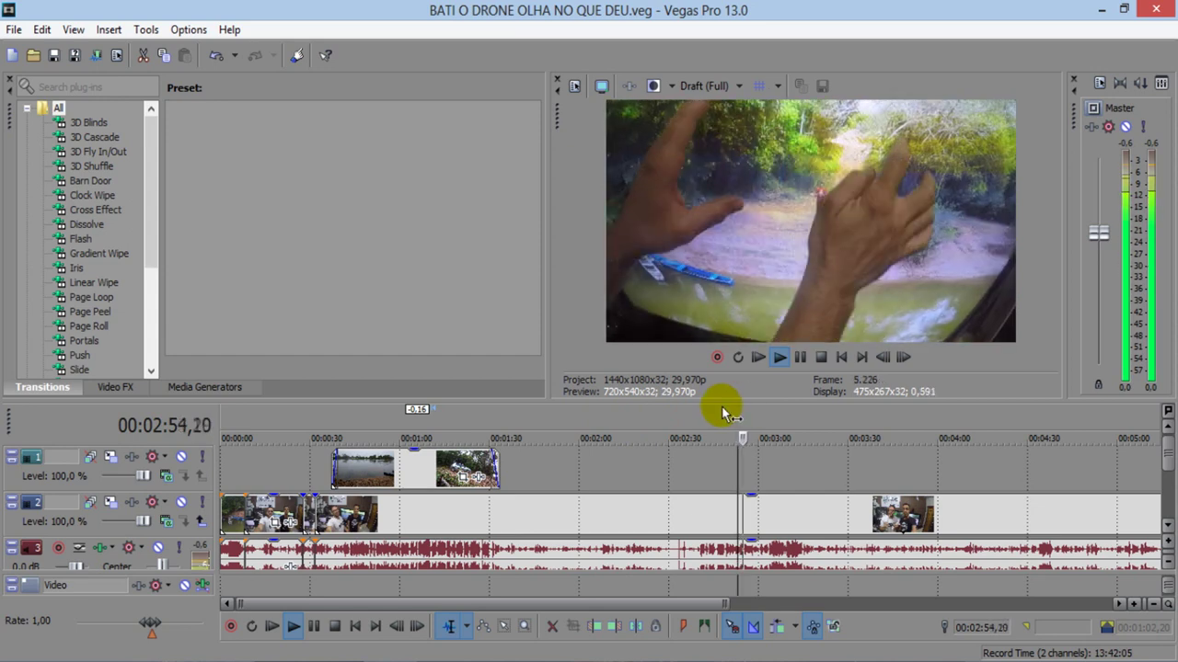
{"action": "left_click", "coordinate": [773, 416]}
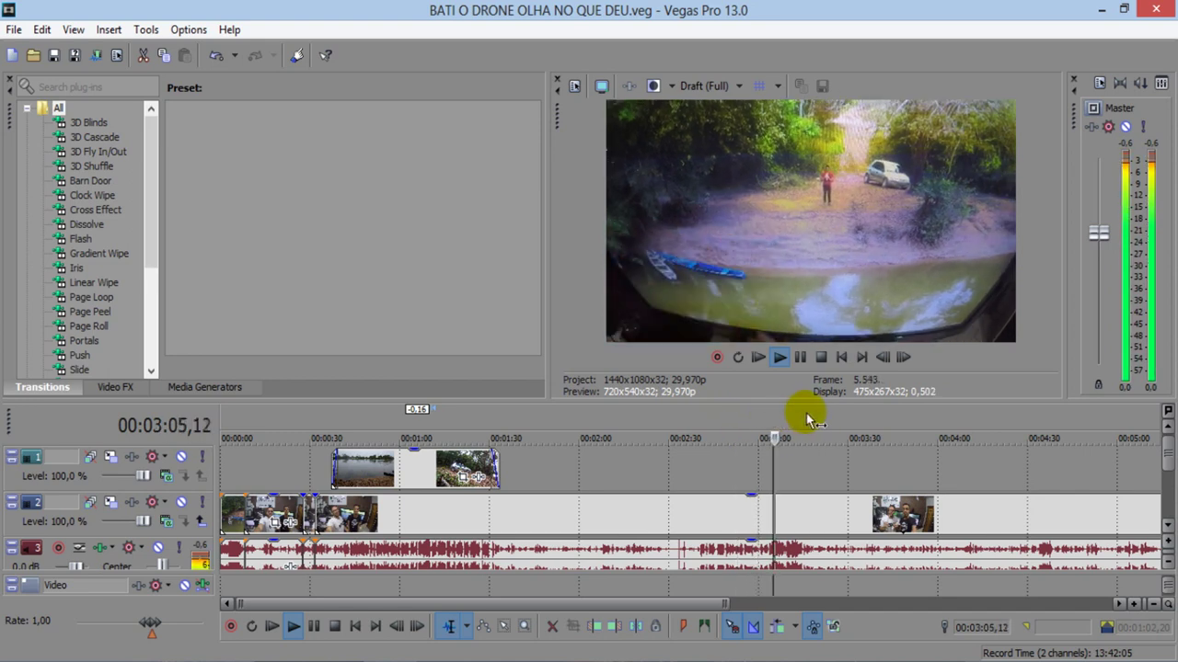
{"action": "left_click", "coordinate": [806, 416]}
{"action": "left_click", "coordinate": [819, 415]}
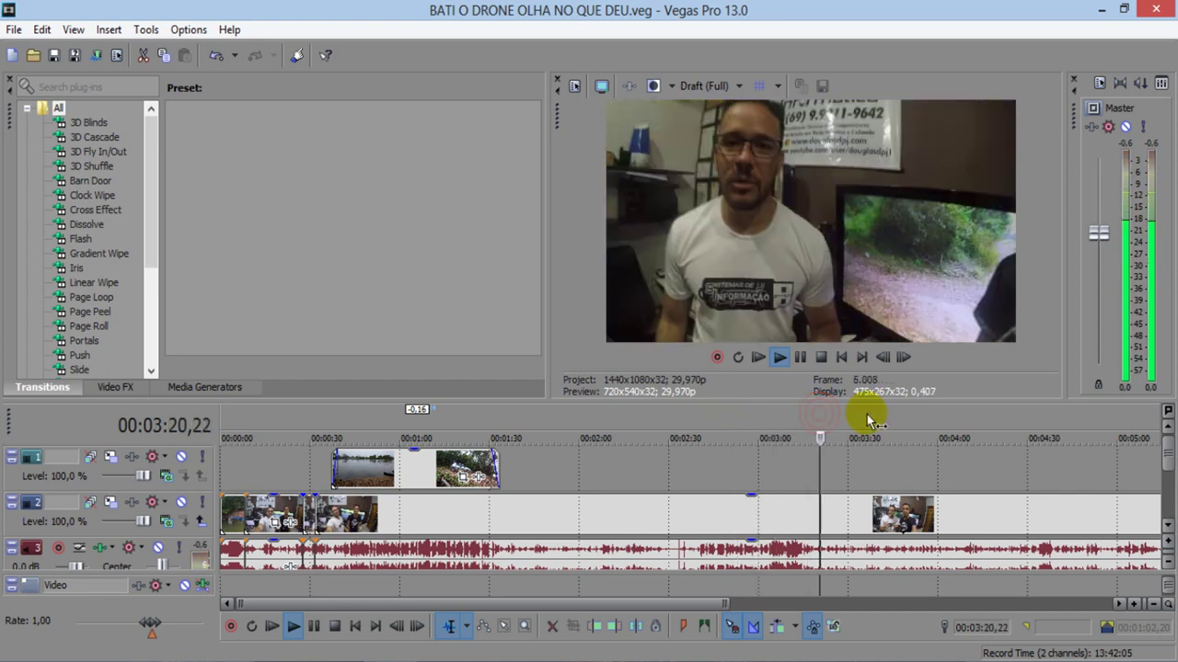
{"action": "left_click", "coordinate": [921, 416]}
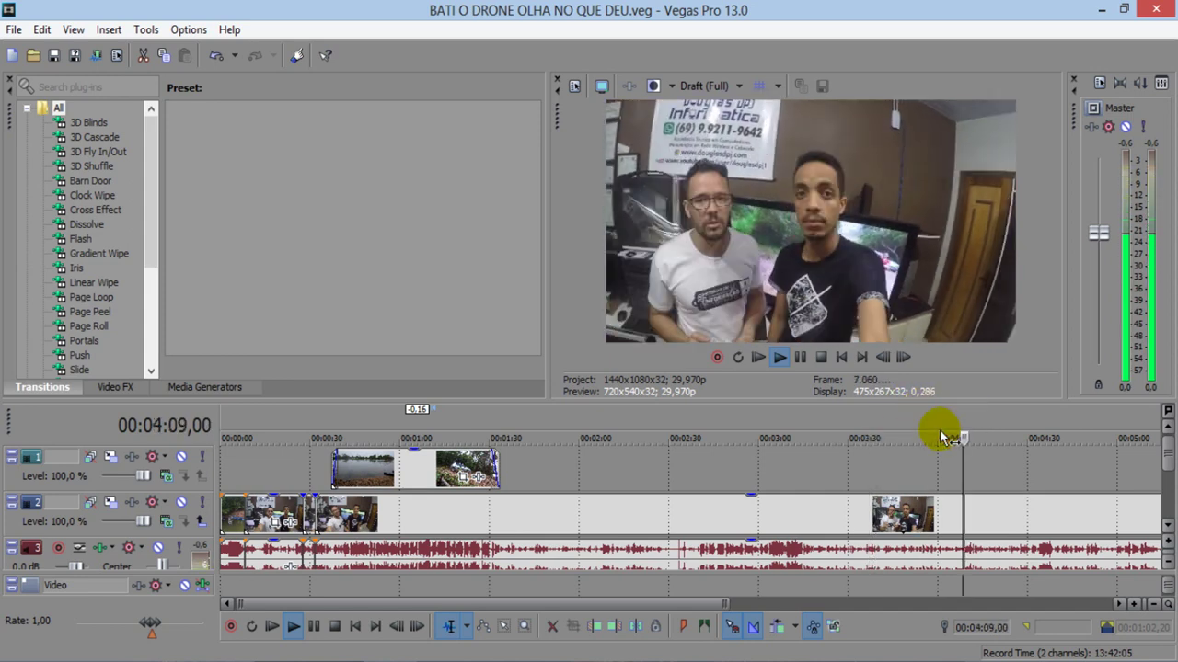
- Sample the main video between 00:04:25 and 00:04:50, playing from 00:04:30,15 and pausing at about 00:04:36
{"action": "scroll", "coordinate": [943, 437], "scroll_direction": "down", "scroll_amount": 3}
{"action": "left_click", "coordinate": [662, 429]}
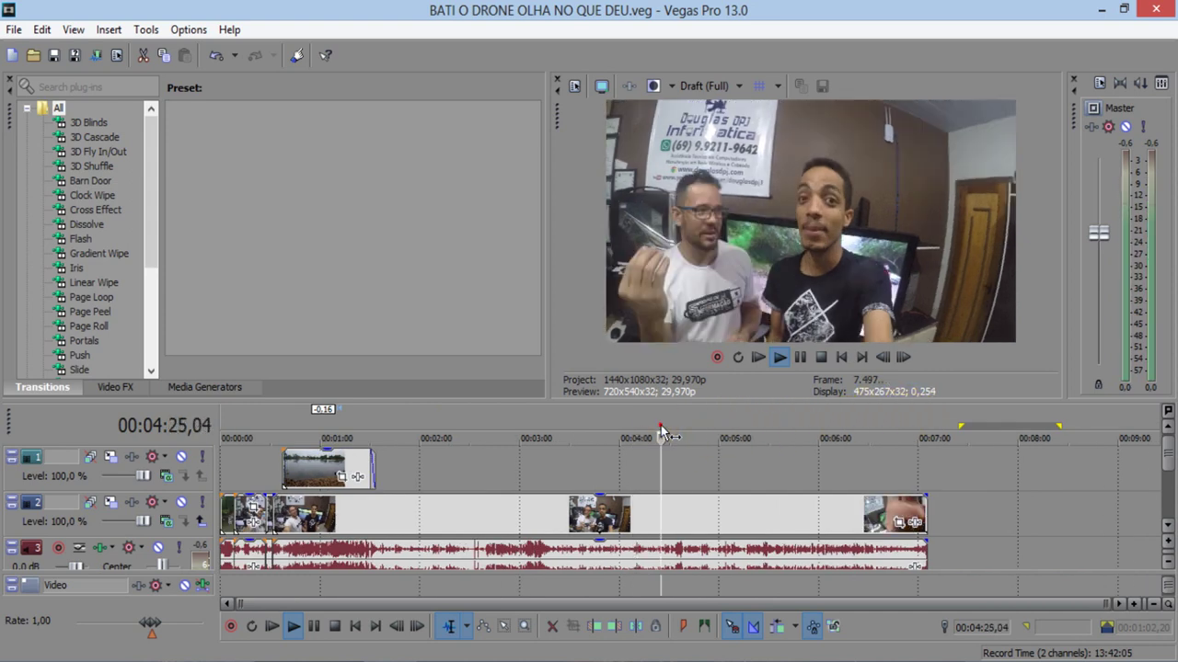
{"action": "left_click", "coordinate": [699, 429]}
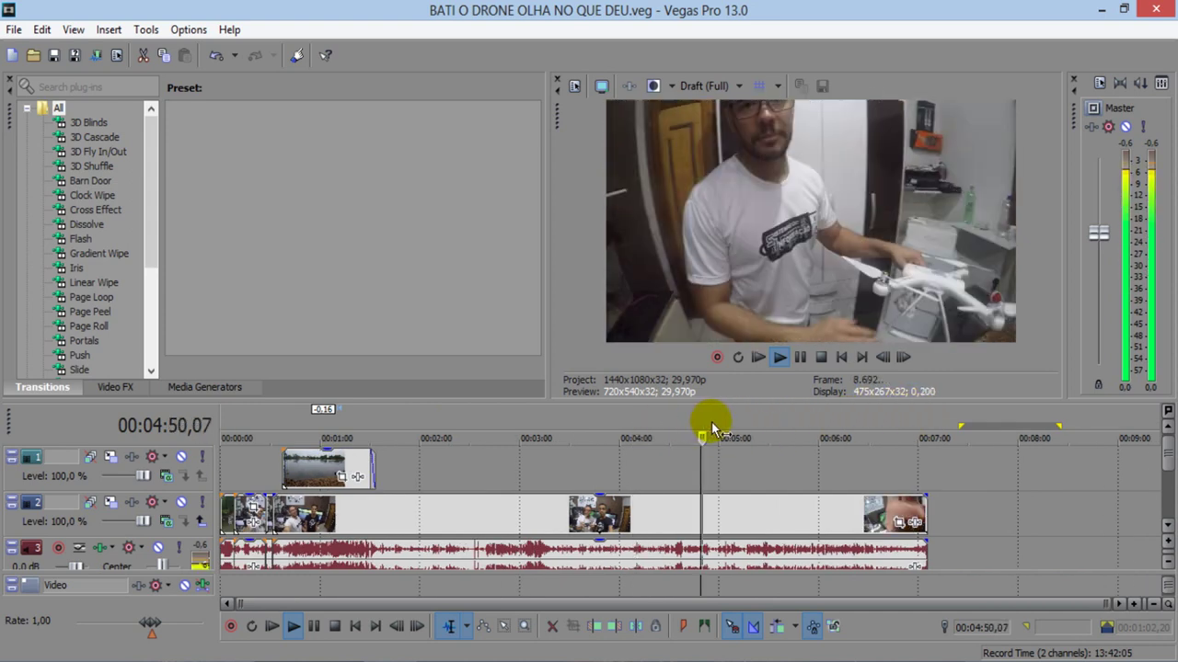
{"action": "left_click", "coordinate": [669, 428]}
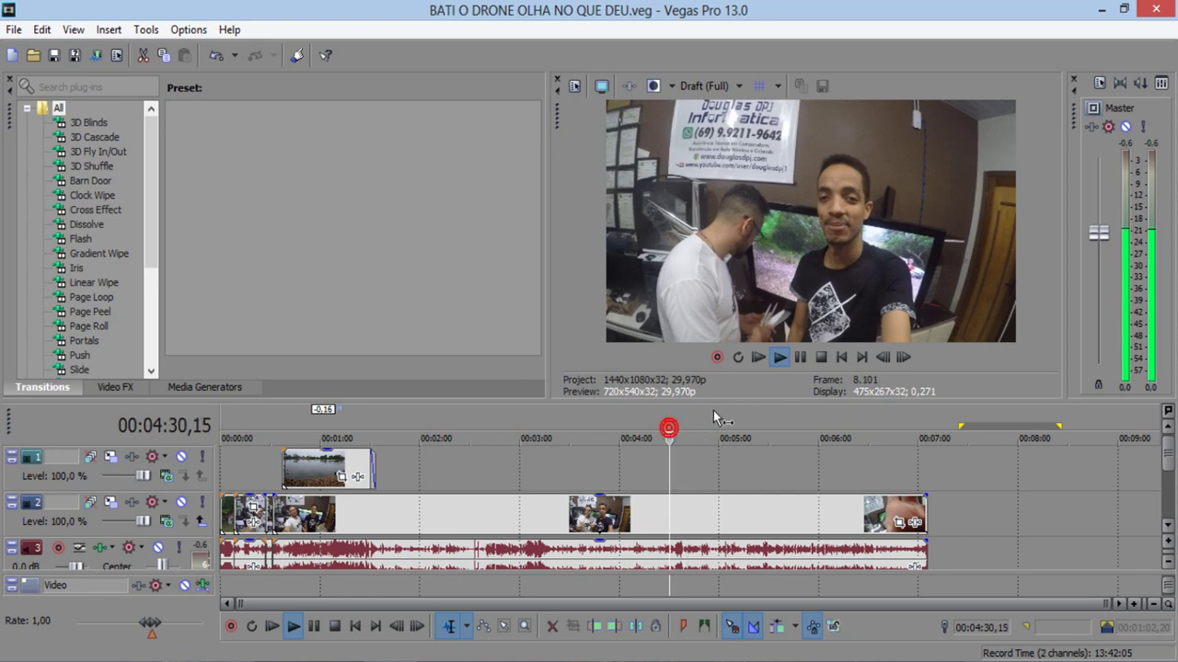
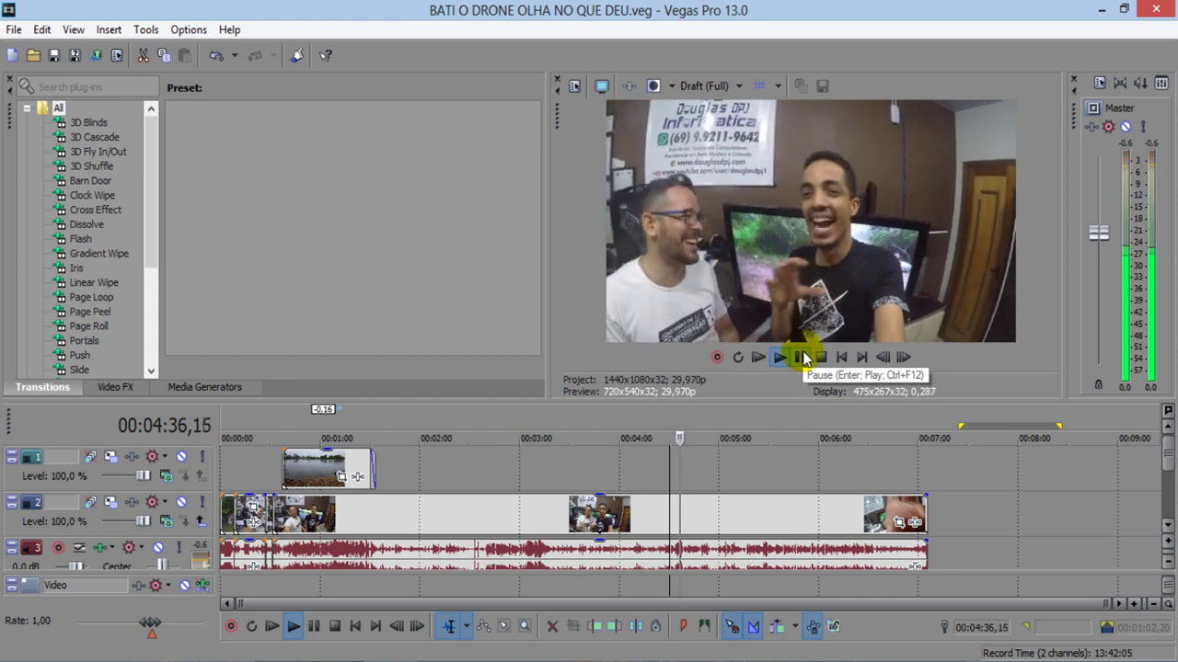
{"action": "left_click", "coordinate": [803, 358]}
- Play the main video from 00:04:20,29 and split it together with its audio at 00:04:31,26
{"action": "left_click", "coordinate": [655, 416]}
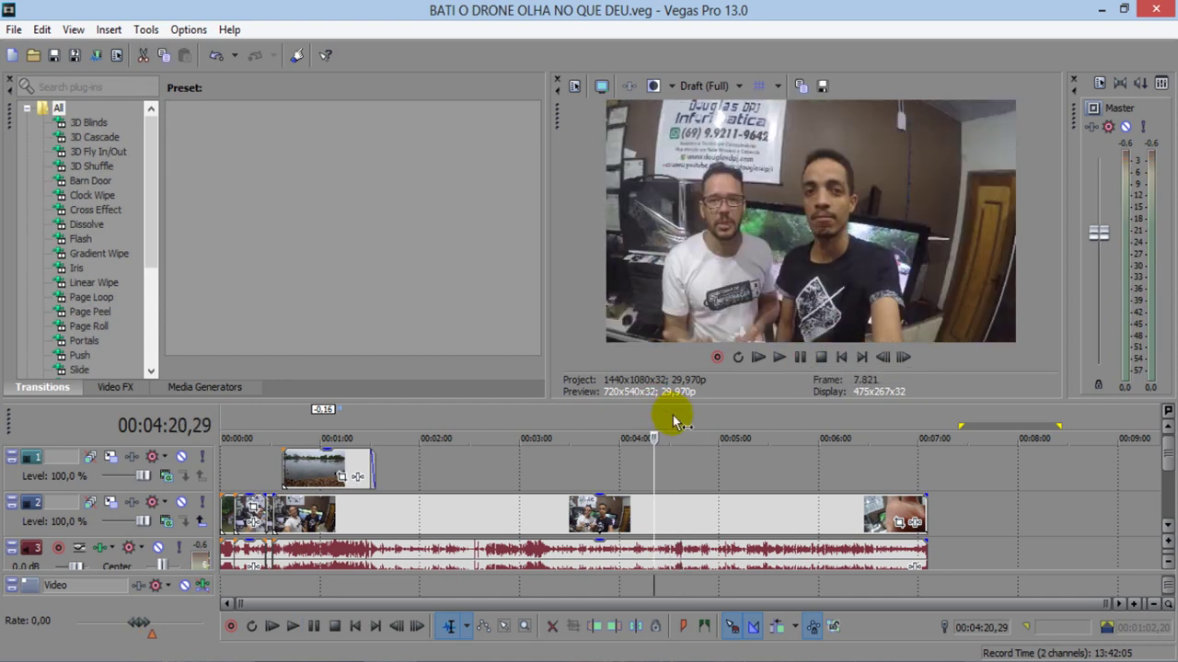
{"action": "key", "text": "space"}
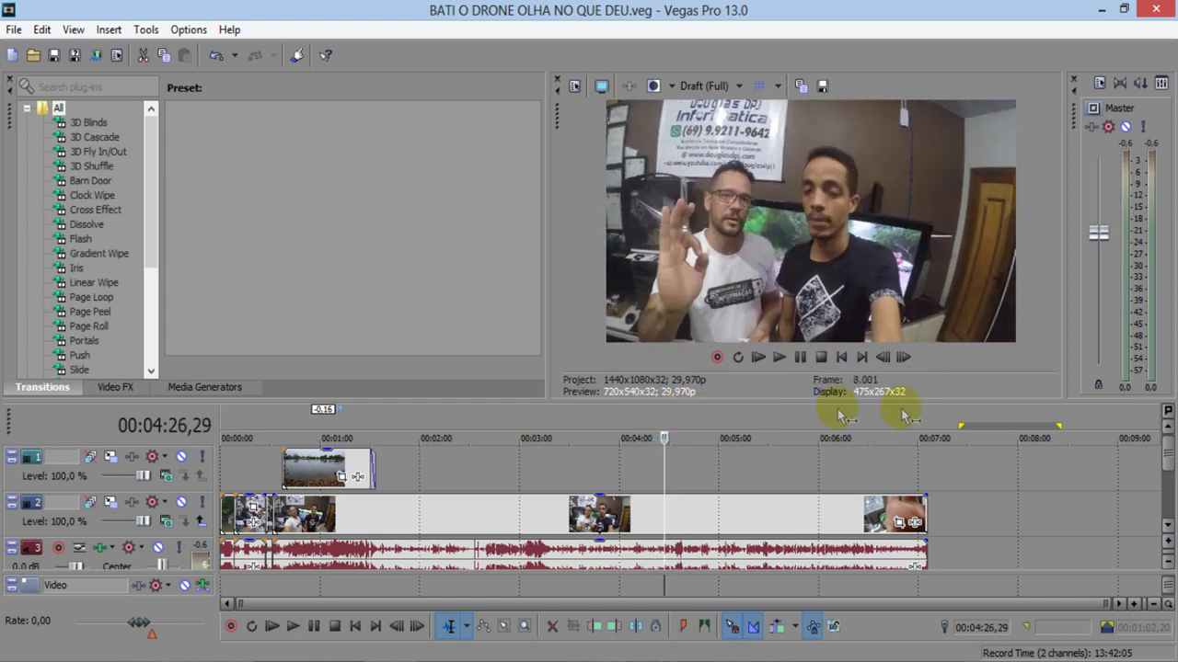
{"action": "scroll", "coordinate": [1167, 450], "scroll_direction": "down", "scroll_amount": 1}
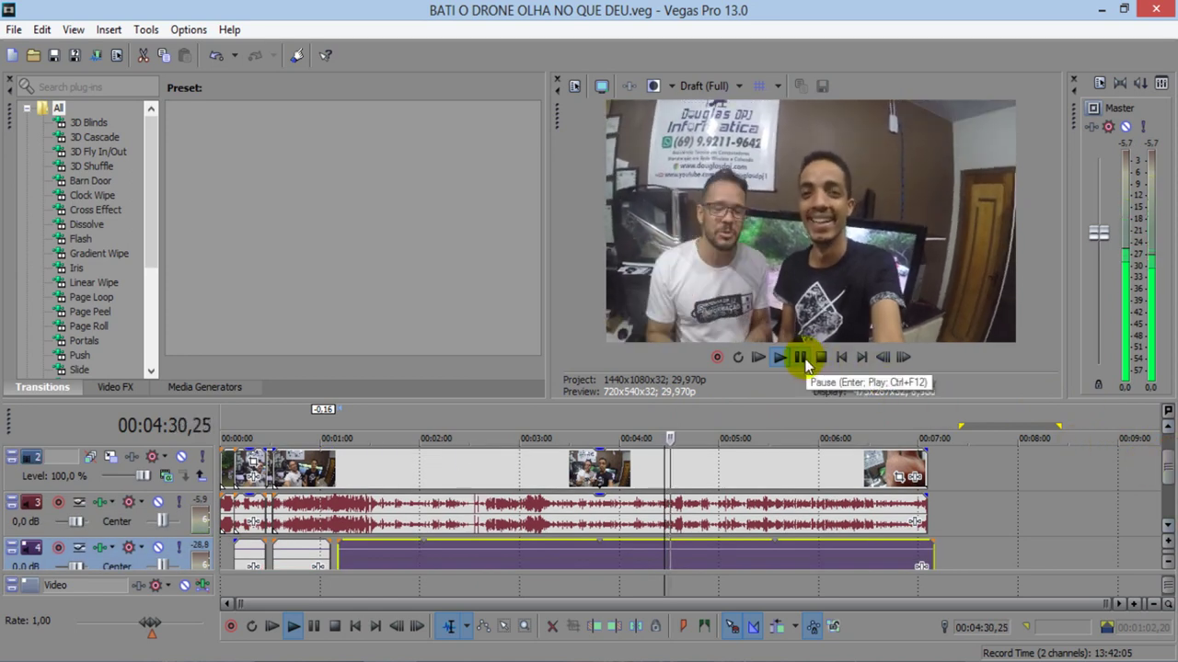
{"action": "left_click", "coordinate": [800, 358]}
{"action": "left_click", "coordinate": [679, 504]}
{"action": "left_click", "coordinate": [670, 460]}
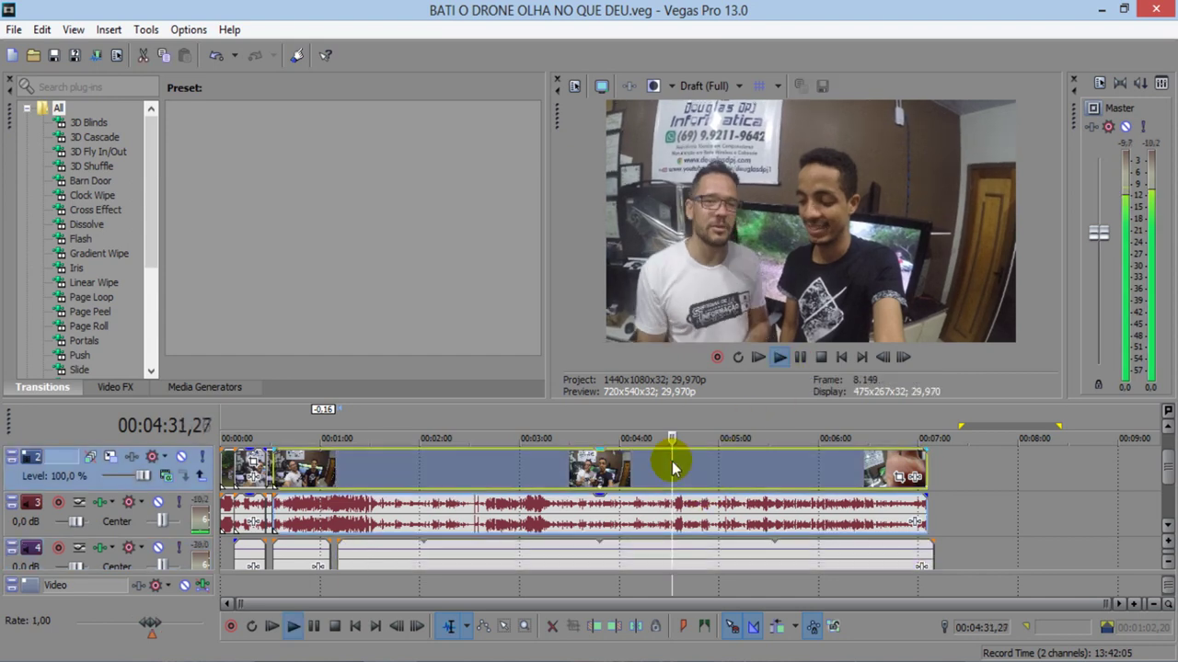
{"action": "left_click", "coordinate": [641, 628]}
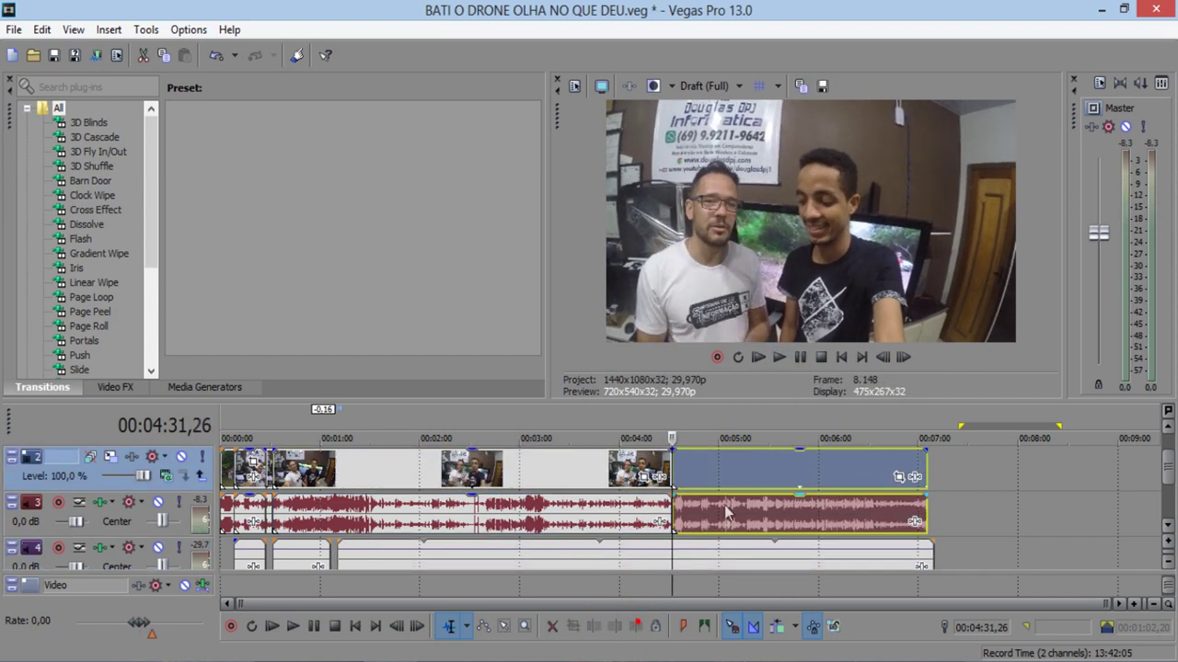
- Play on from the new cut and split the main video and its audio again at 00:04:39,01
{"action": "key", "text": "space"}
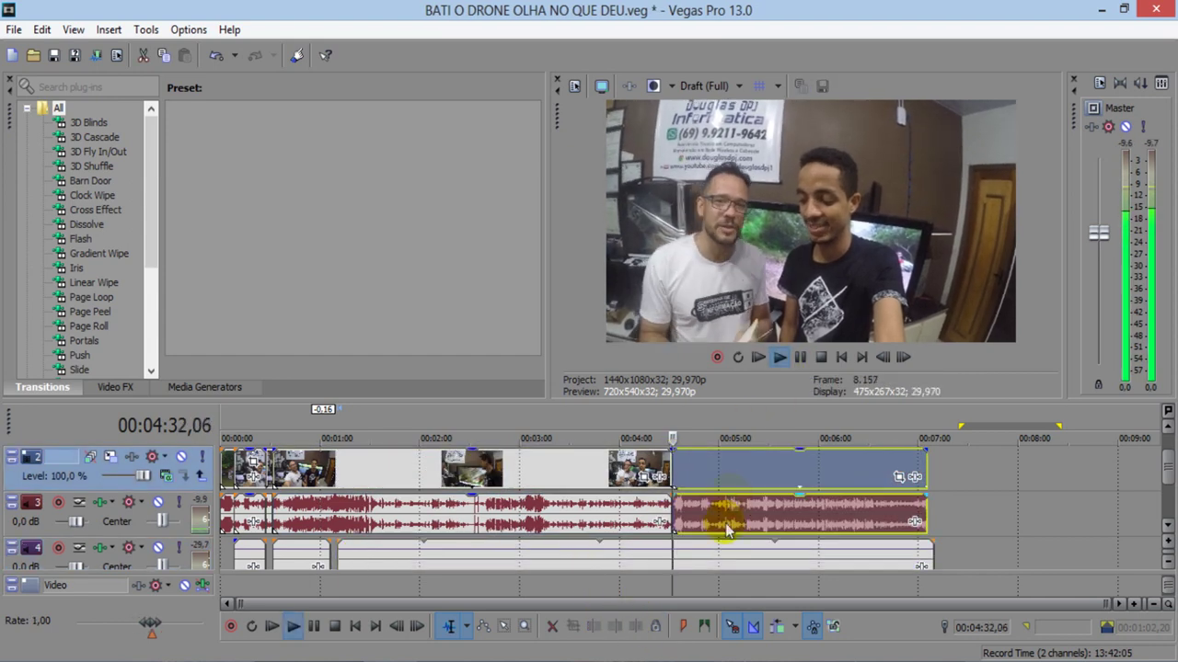
{"action": "left_click", "coordinate": [799, 358]}
{"action": "scroll", "coordinate": [686, 476], "scroll_direction": "up", "scroll_amount": 3}
{"action": "left_click", "coordinate": [681, 471]}
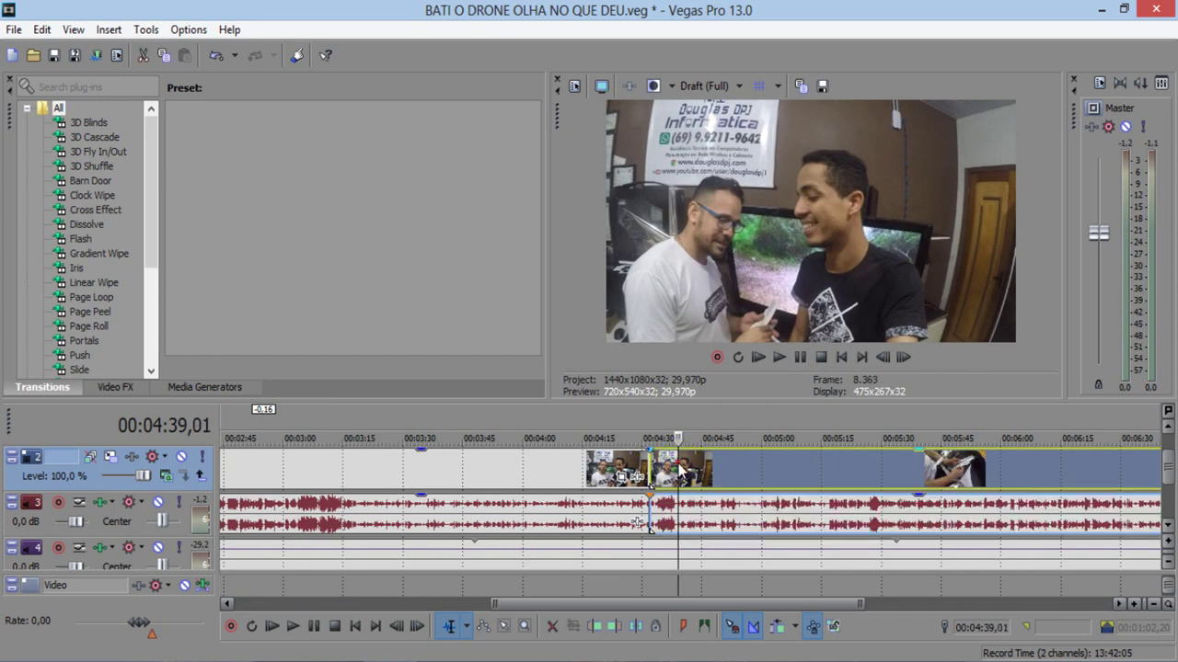
{"action": "left_click", "coordinate": [614, 625]}
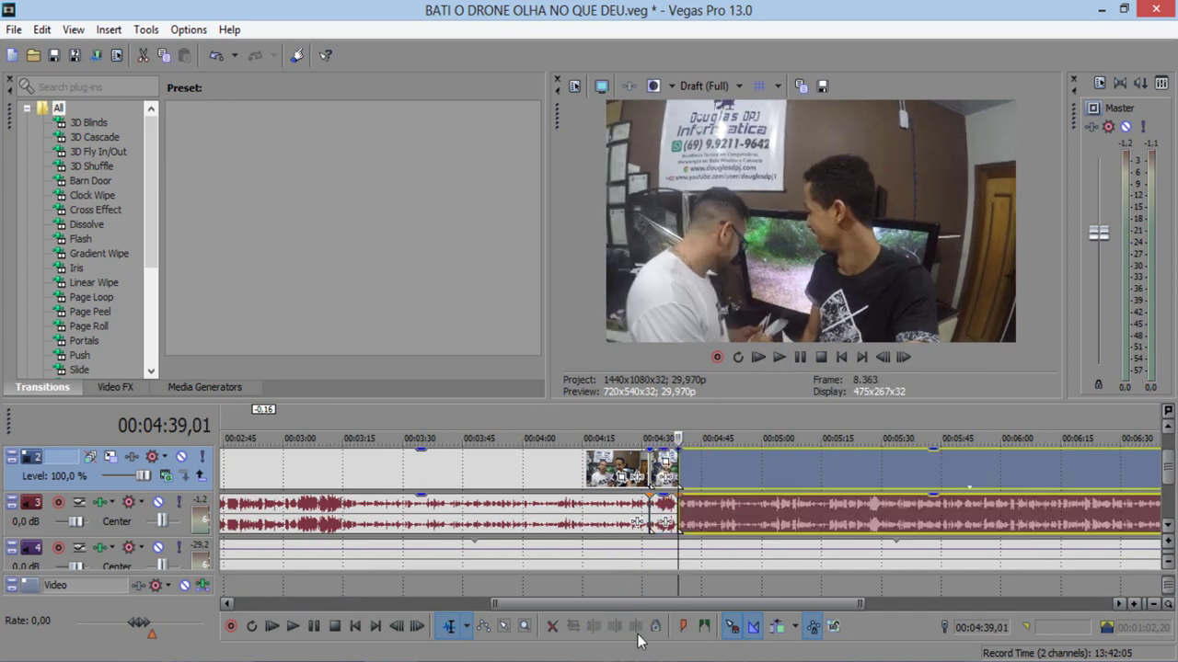
- Split the background music at 00:04:31,26 and trim its following part to start at 00:04:39,01, leaving the short video clip without music
{"action": "left_click", "coordinate": [652, 552]}
{"action": "left_click", "coordinate": [614, 627]}
{"action": "left_click", "coordinate": [637, 629]}
{"action": "left_click", "coordinate": [679, 574]}
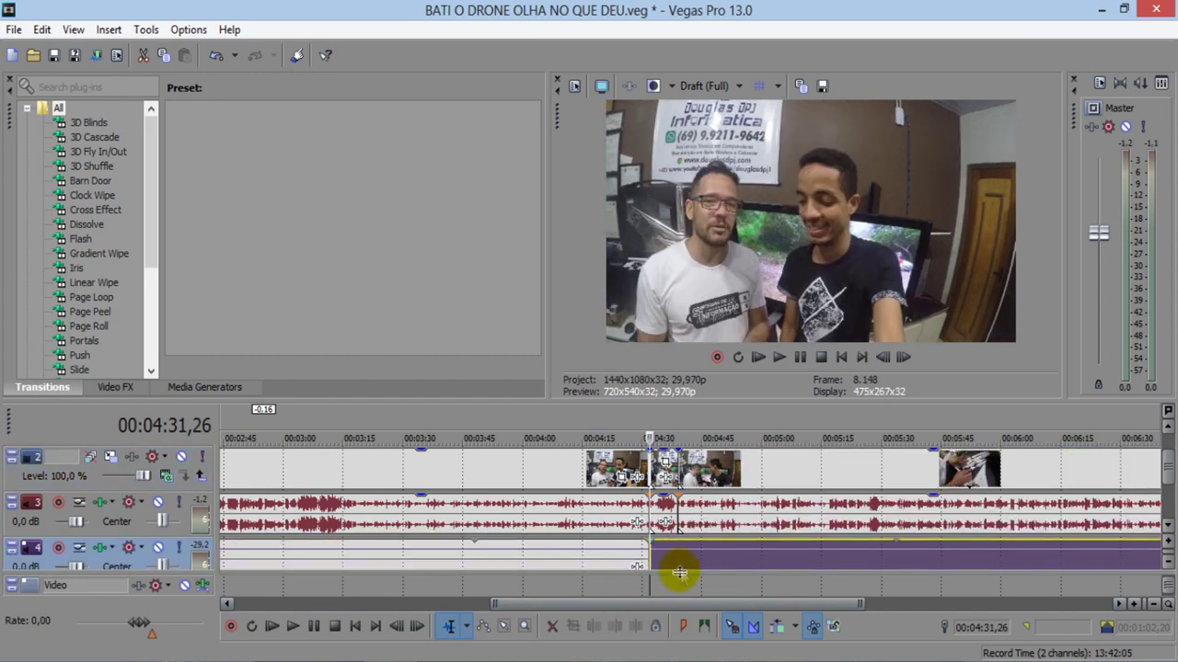
- Try to apply the Sony Black and White video effect to the short clip starting at 00:04:31,26, removing the wrongly added Black Restore
{"action": "left_click", "coordinate": [668, 485]}
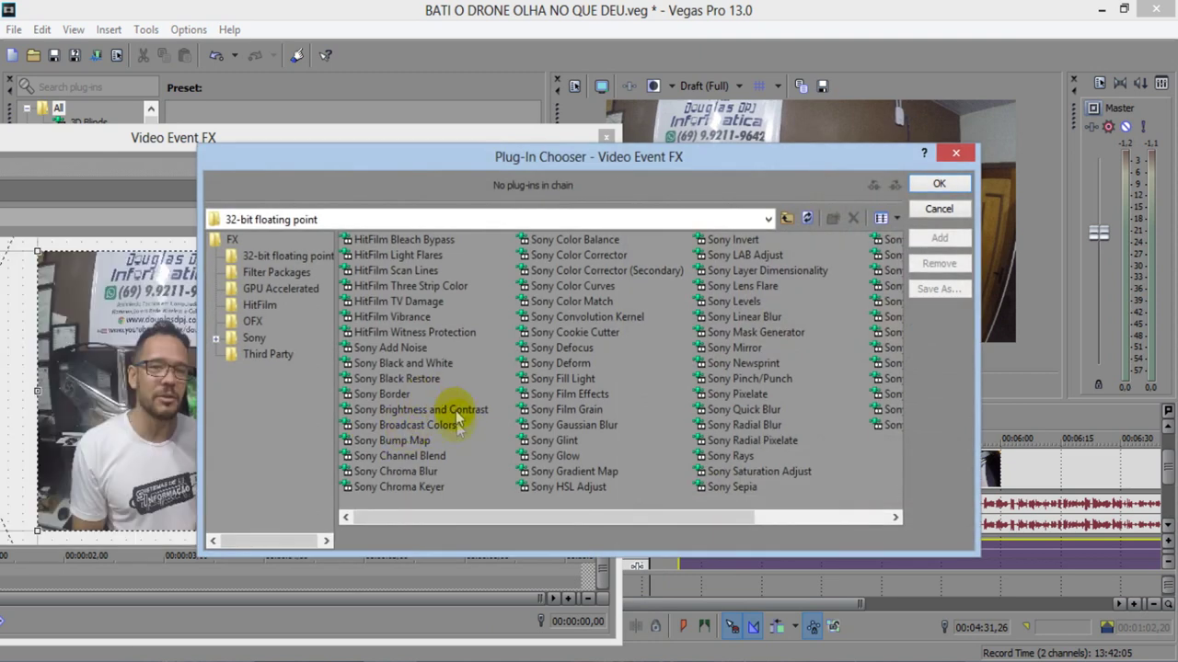
{"action": "double_click", "coordinate": [433, 381]}
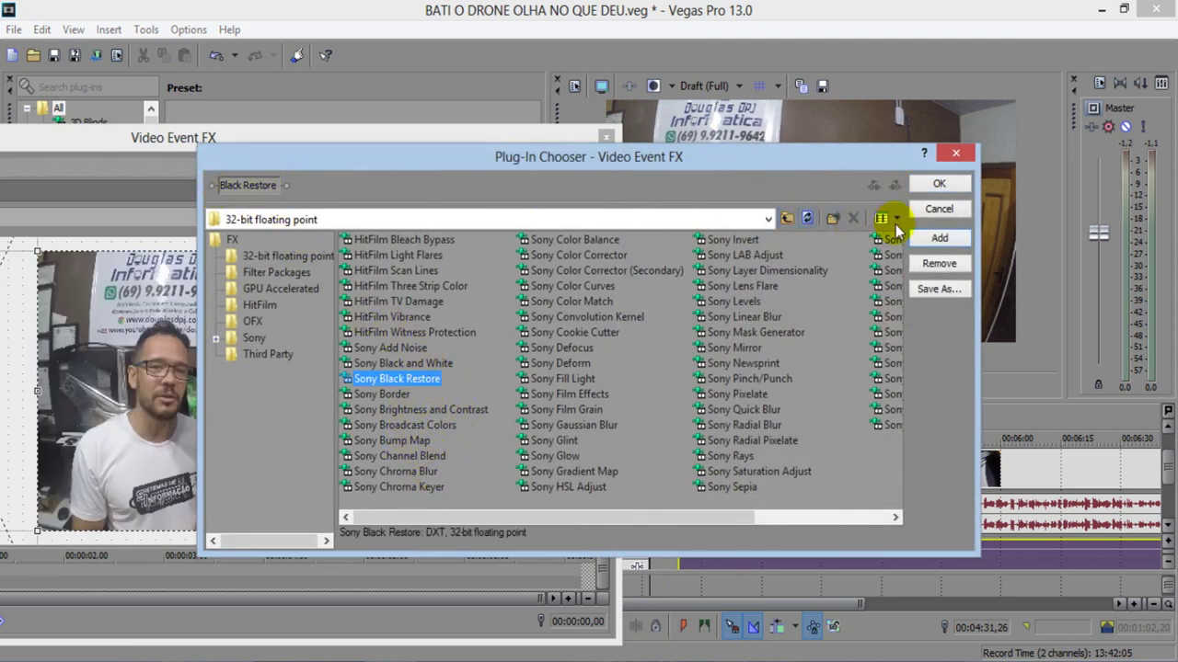
{"action": "left_click", "coordinate": [940, 263]}
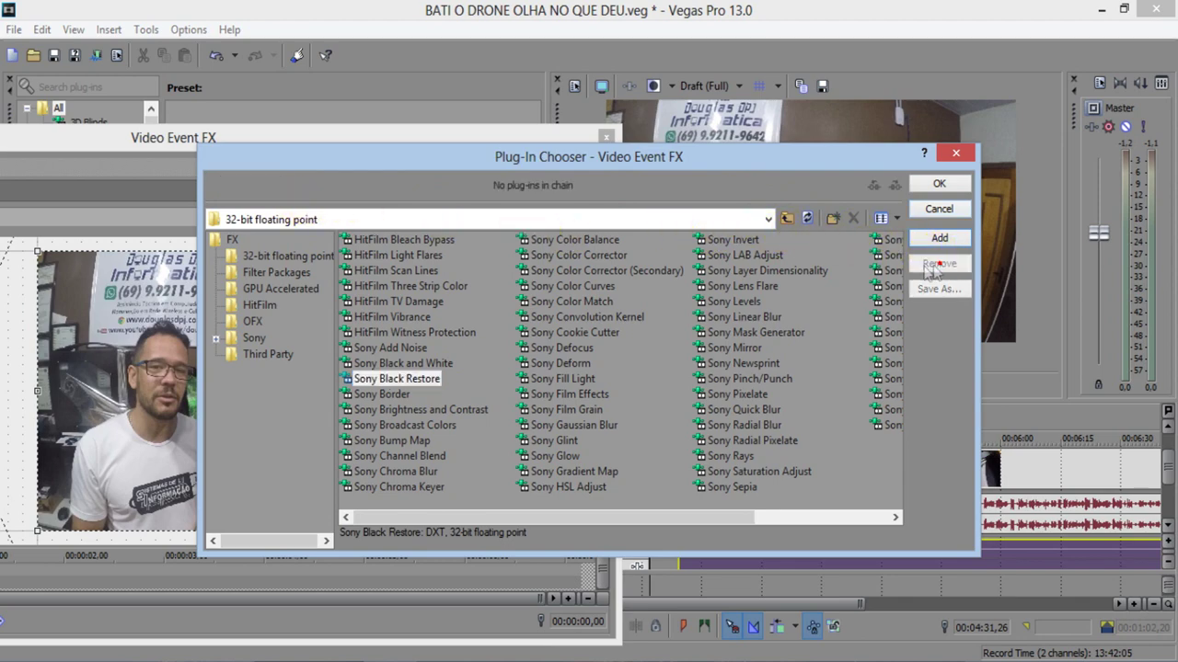
{"action": "left_click", "coordinate": [430, 364]}
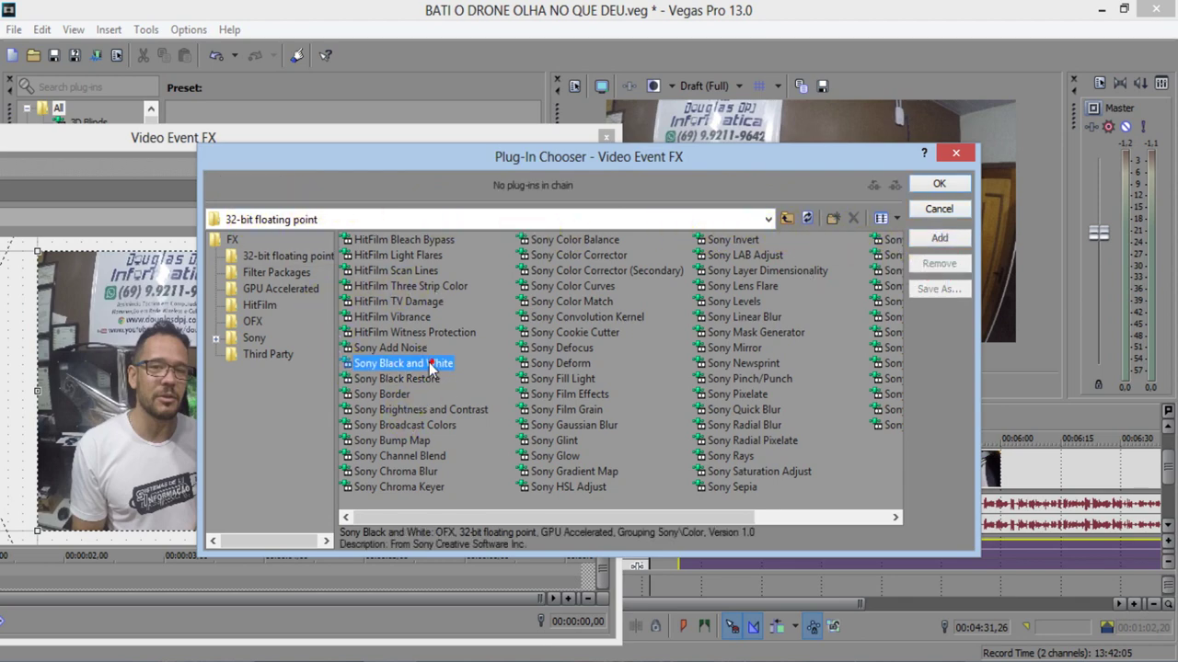
{"action": "left_click", "coordinate": [940, 183]}
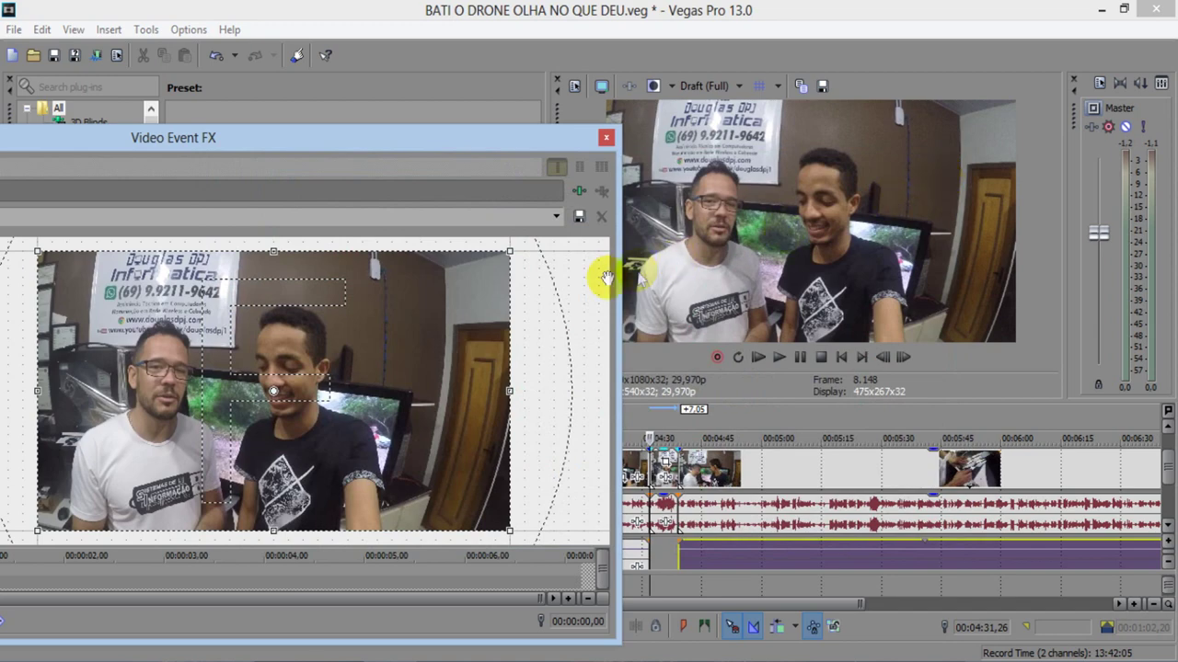
- Add the Reverb audio effect with its default Rich hall settings to the audio of the short clip starting at 00:04:31,26
{"action": "left_click", "coordinate": [672, 423]}
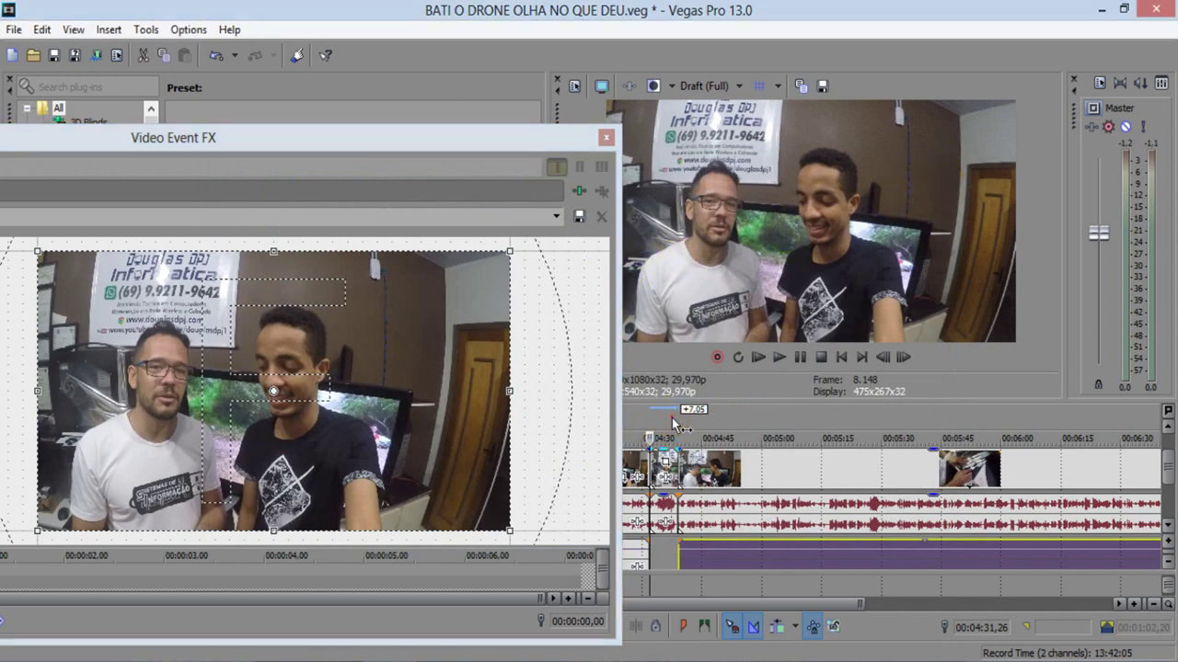
{"action": "left_click", "coordinate": [662, 524]}
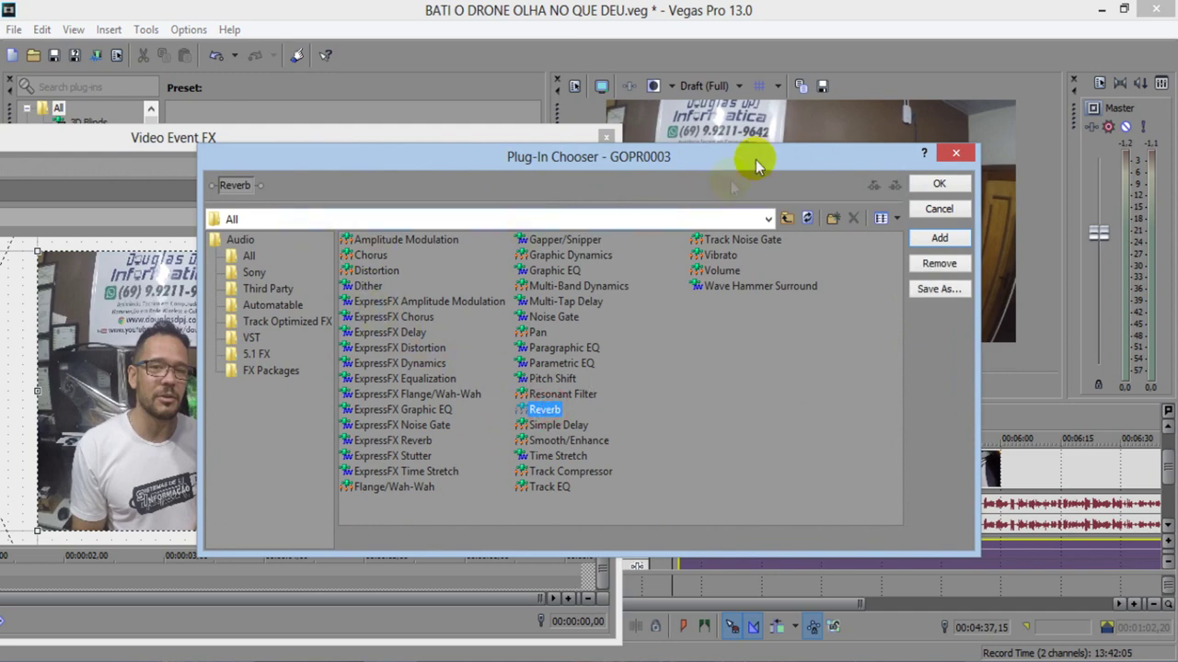
{"action": "left_click", "coordinate": [934, 184]}
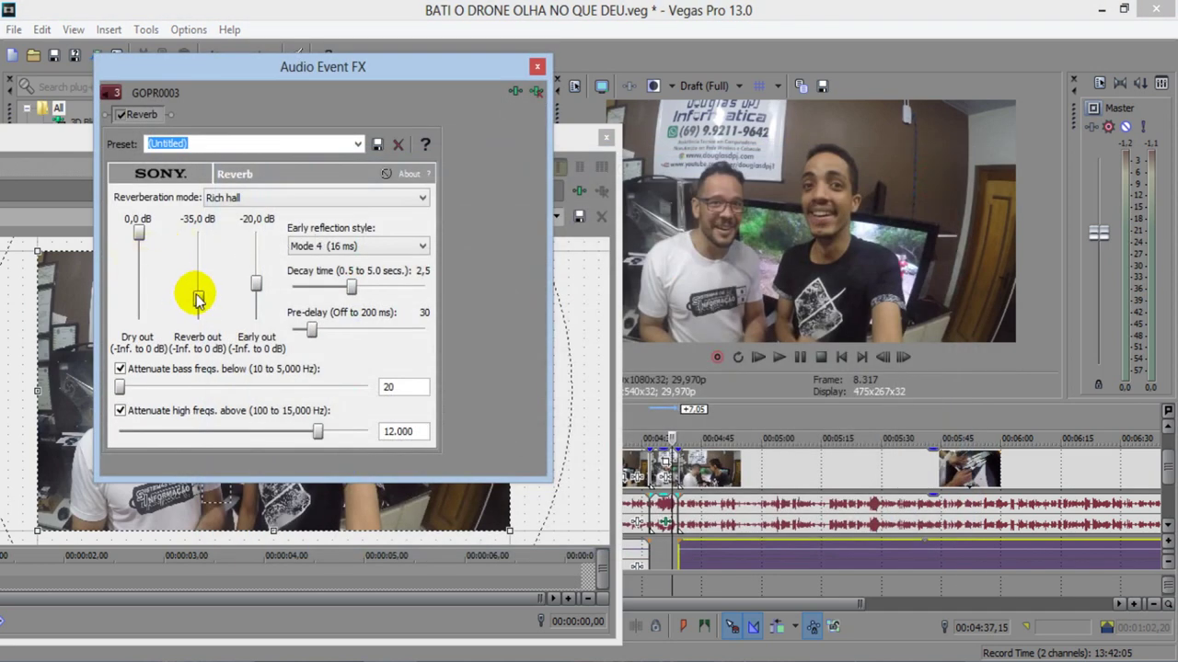
{"action": "left_click", "coordinate": [538, 67]}
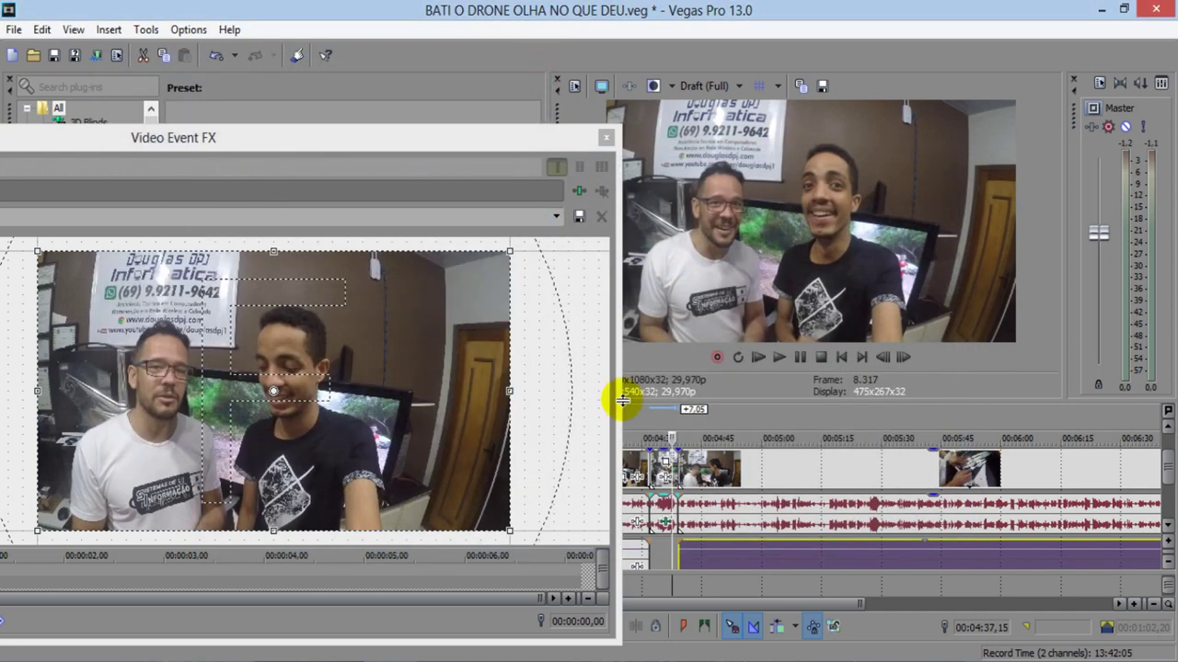
- Apply the Sony Black and White video effect to the short clip starting at 00:04:31,26 and close its effect settings
{"action": "left_click", "coordinate": [659, 425]}
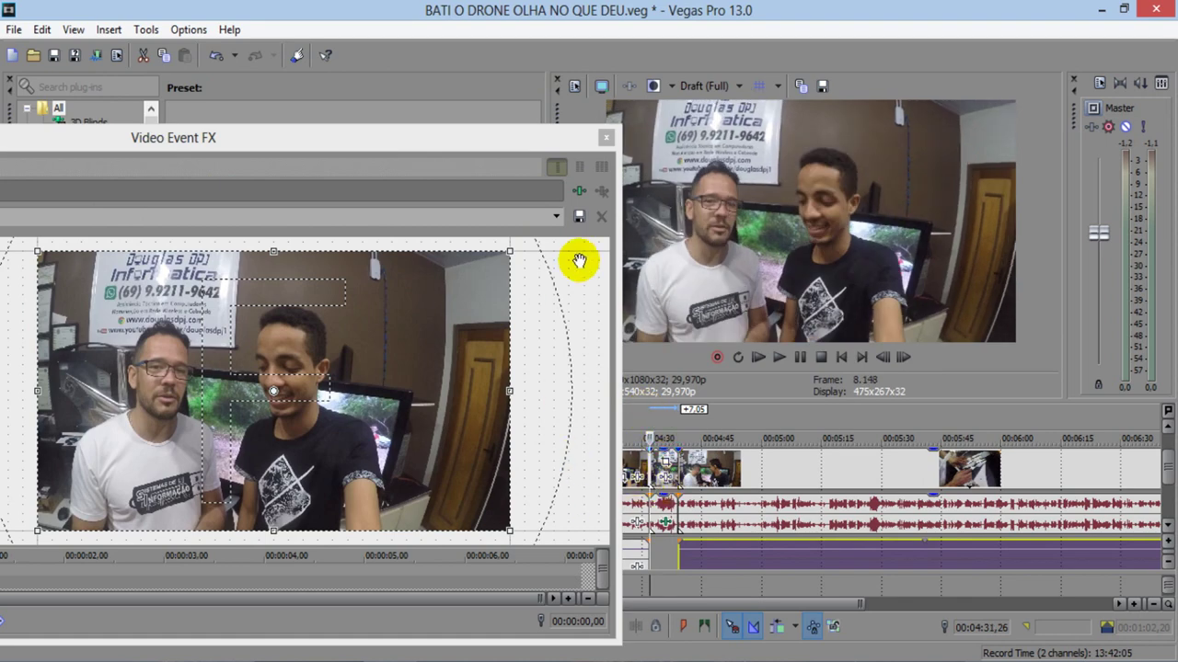
{"action": "left_click", "coordinate": [604, 138]}
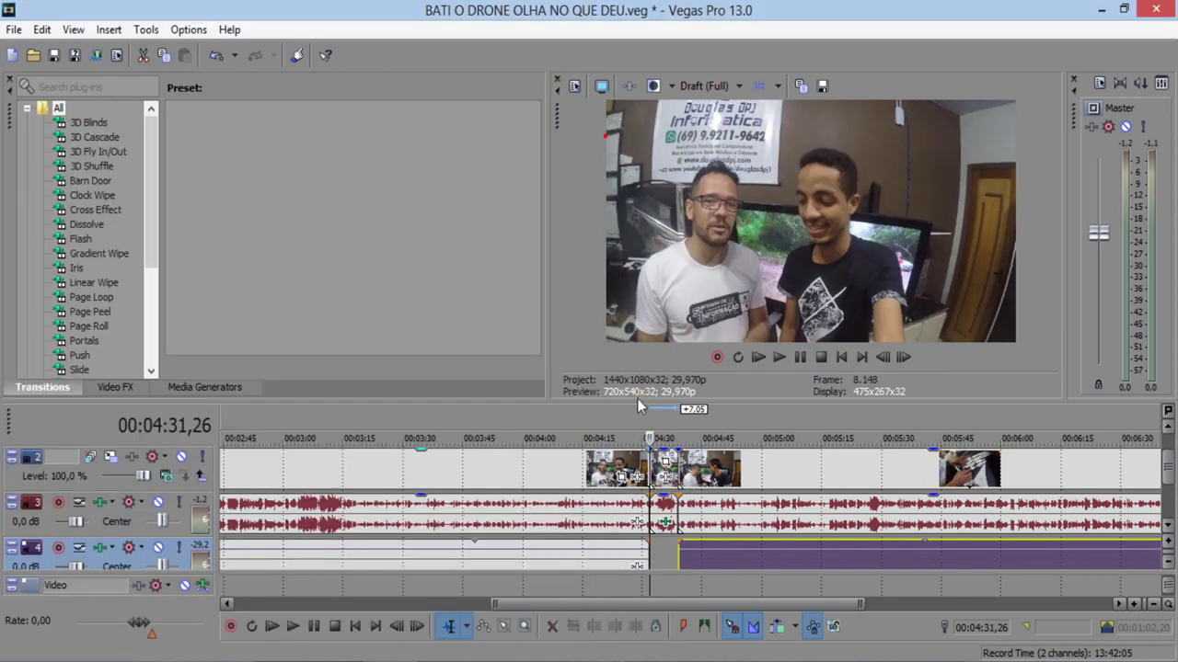
{"action": "left_click", "coordinate": [665, 476]}
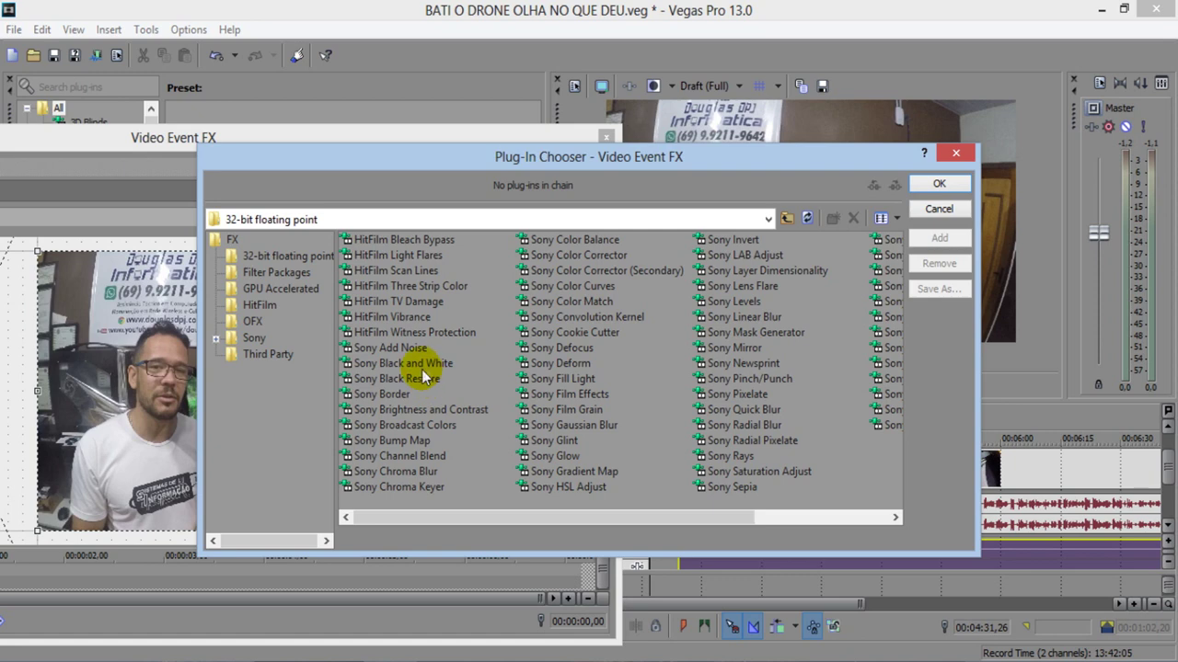
{"action": "double_click", "coordinate": [432, 365]}
{"action": "left_click", "coordinate": [938, 183]}
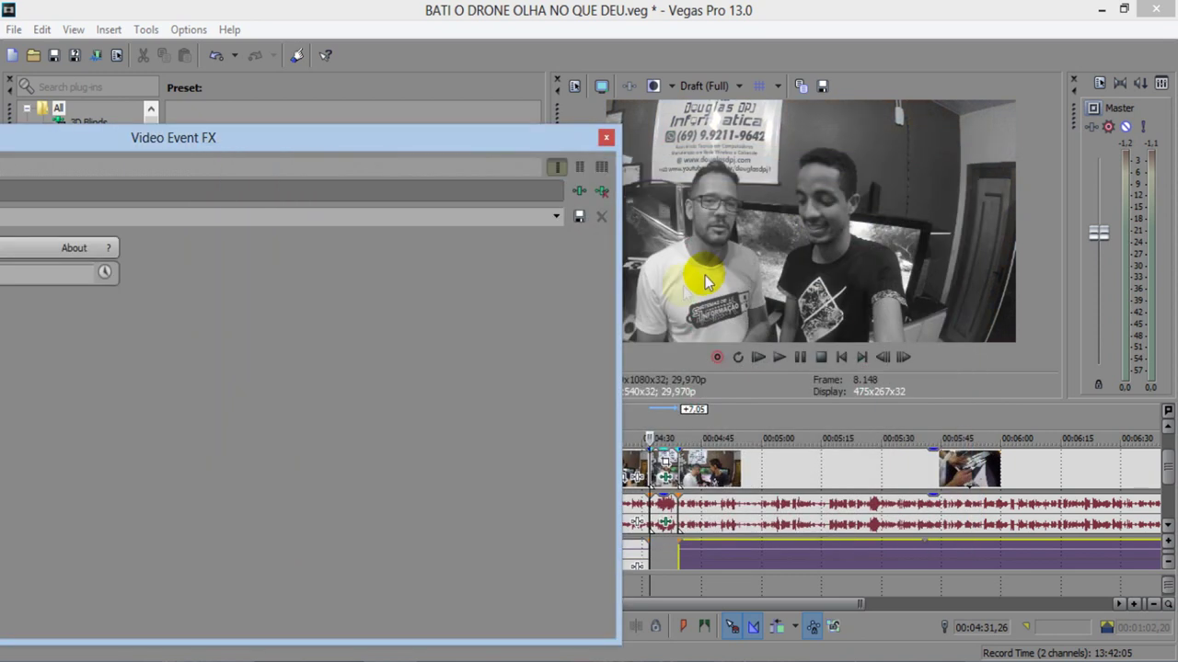
{"action": "left_click", "coordinate": [607, 139]}
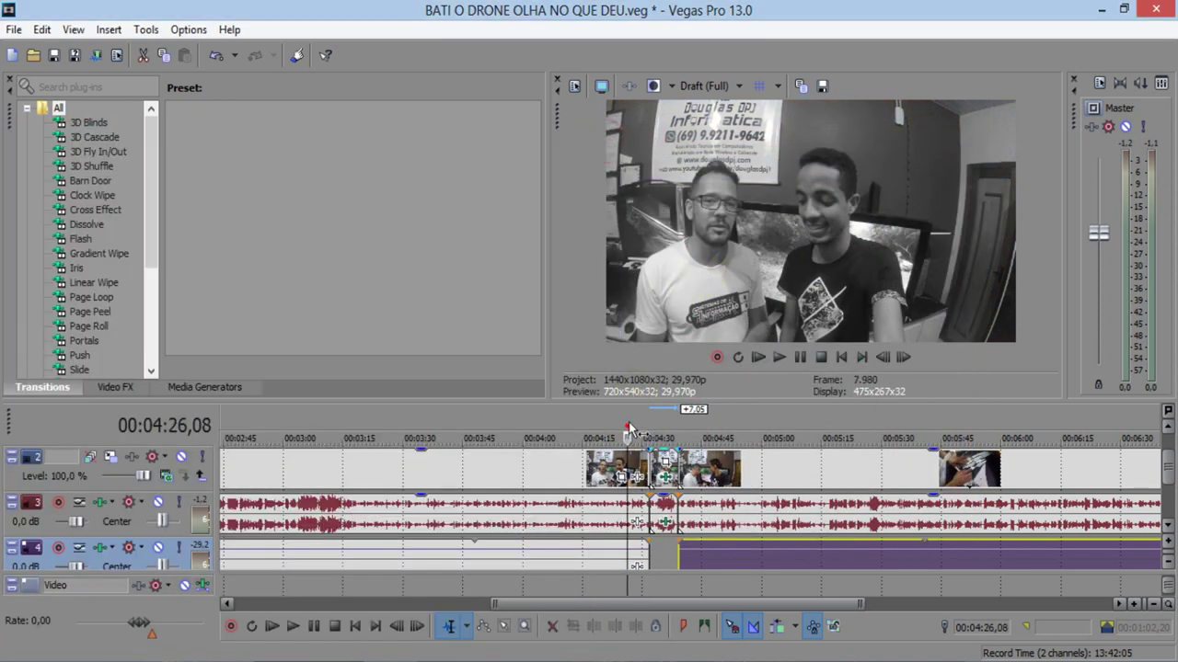
- Play the edited passage from 00:04:26,08 and sample the footage after it, pausing at 00:04:45,08
{"action": "key", "text": "space"}
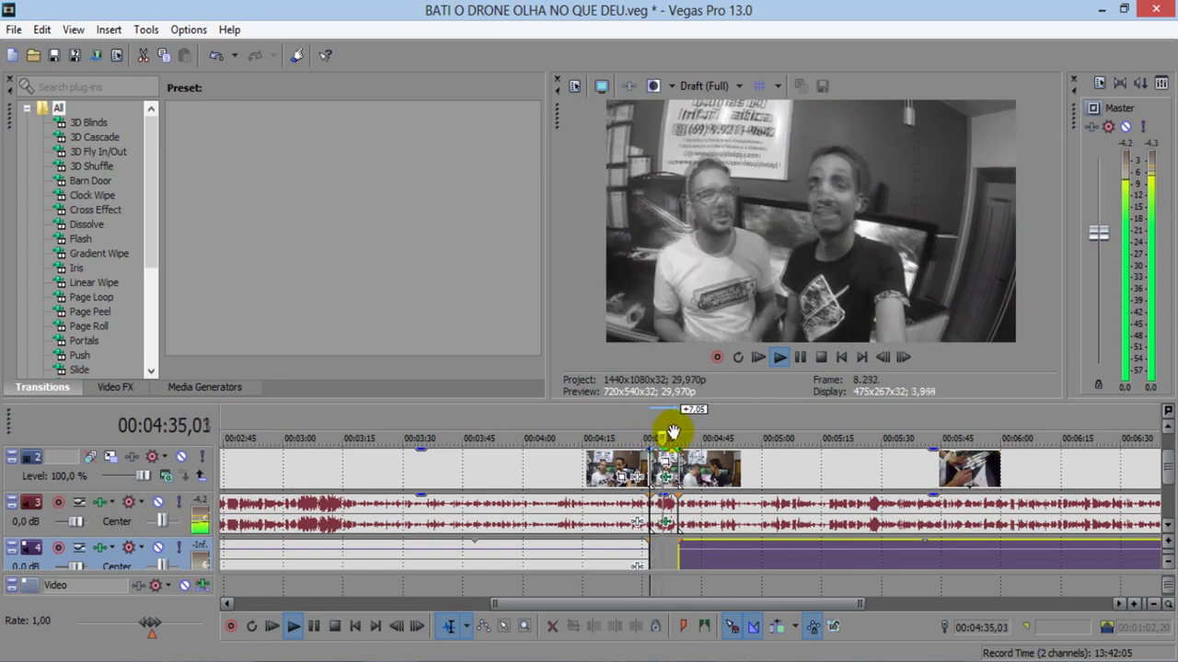
{"action": "scroll", "coordinate": [699, 414], "scroll_direction": "up", "scroll_amount": 3}
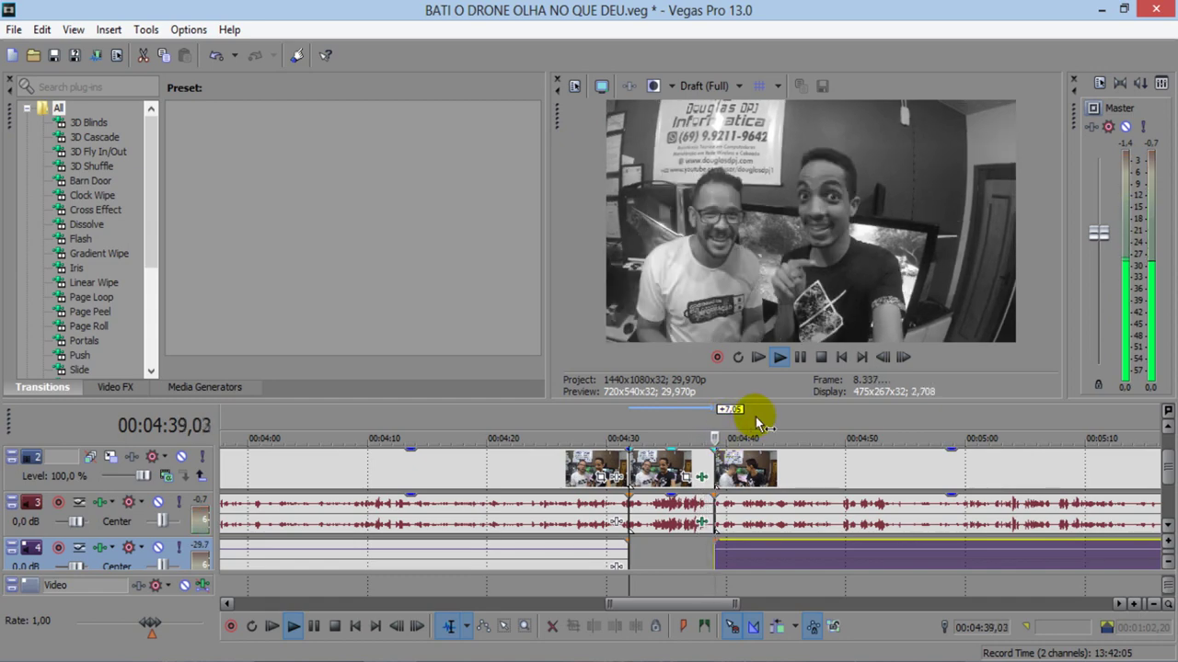
{"action": "scroll", "coordinate": [733, 413], "scroll_direction": "down", "scroll_amount": 5}
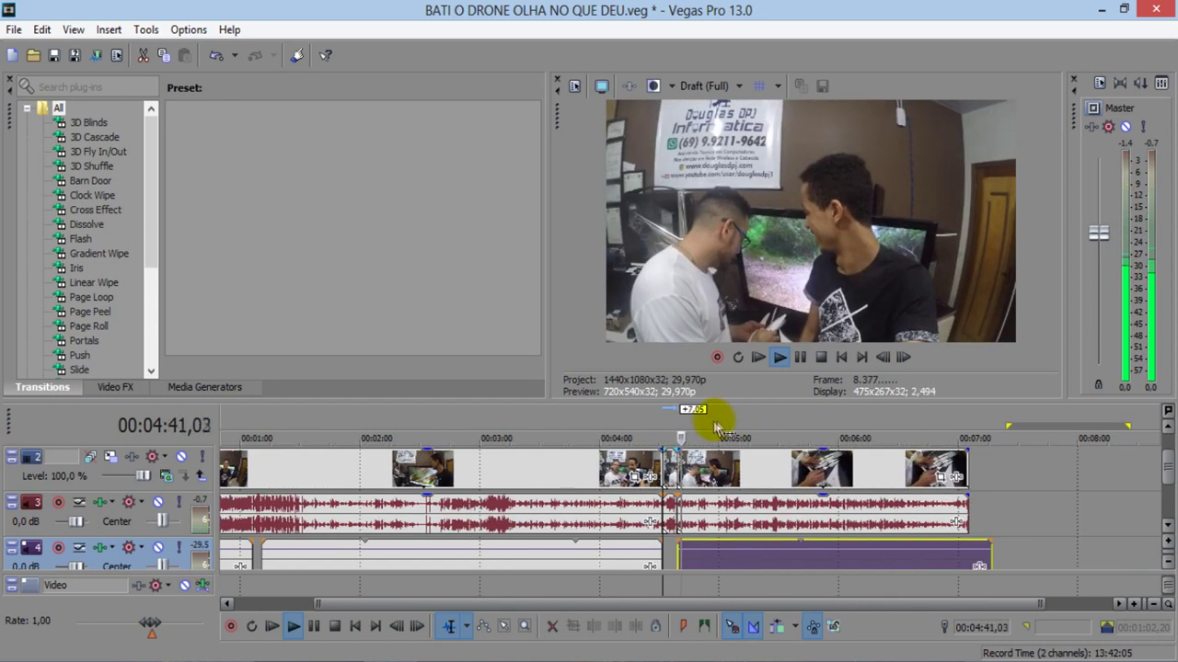
{"action": "left_click", "coordinate": [713, 429]}
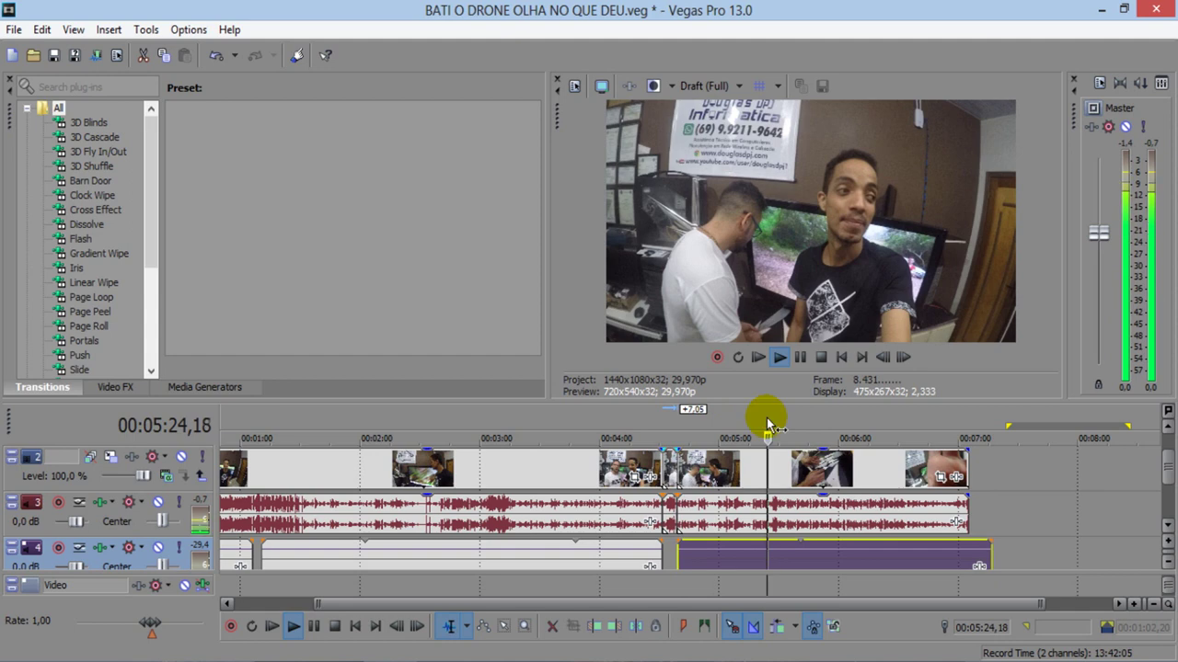
{"action": "left_click", "coordinate": [696, 430]}
{"action": "scroll", "coordinate": [697, 431], "scroll_direction": "up", "scroll_amount": 3}
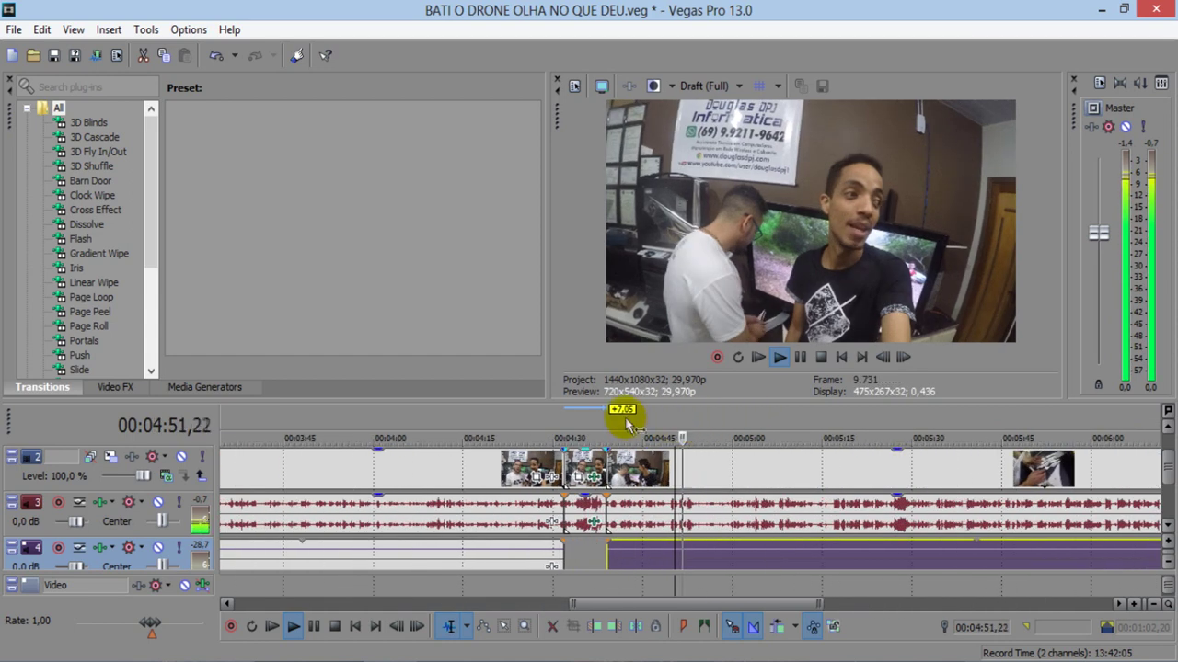
{"action": "left_click", "coordinate": [607, 419]}
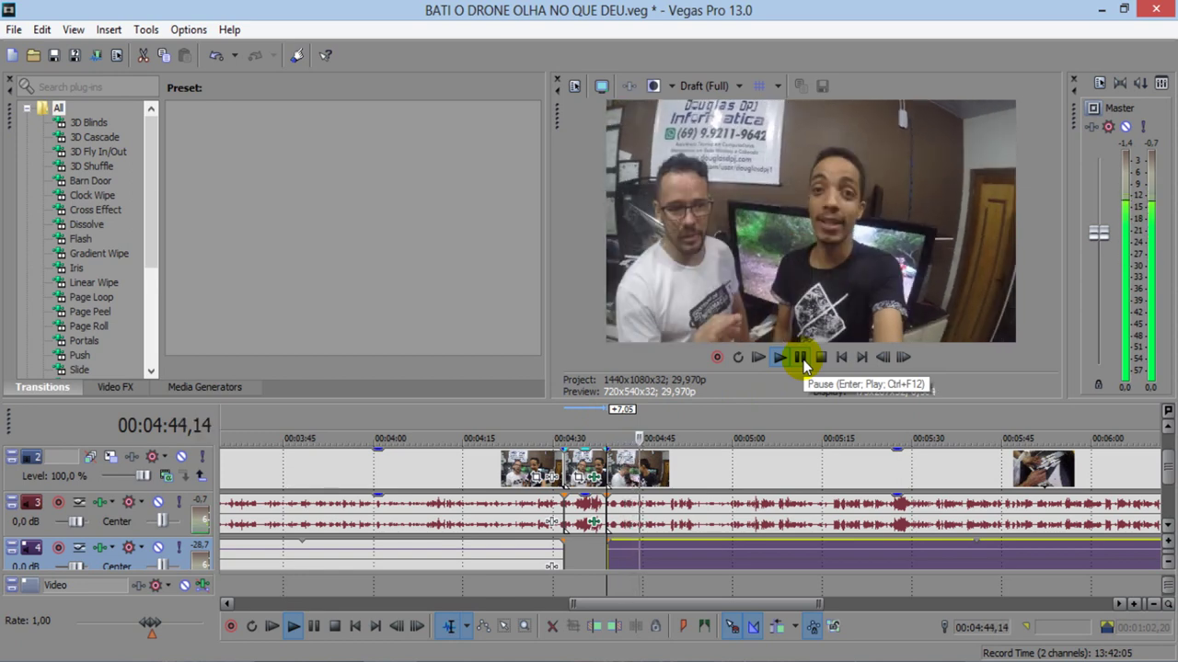
{"action": "left_click", "coordinate": [801, 361]}
- Set the preview quality to Draft (Auto) and then Preview (Auto), and test playback from 00:04:45,08
{"action": "left_click", "coordinate": [600, 88]}
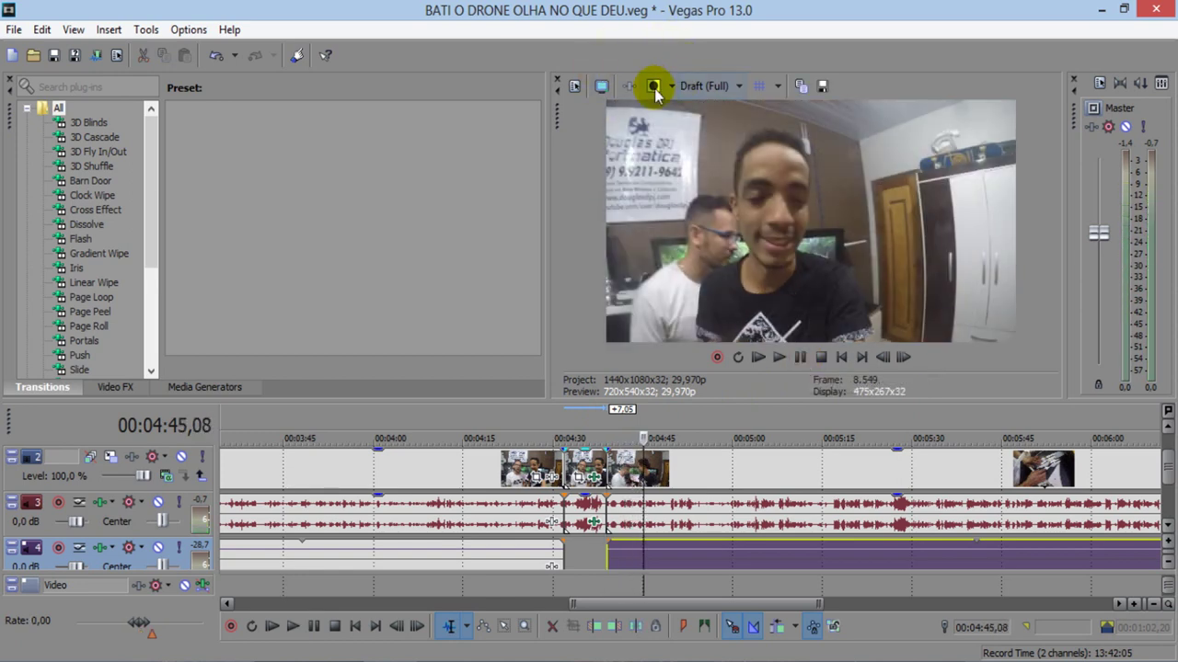
{"action": "left_click", "coordinate": [703, 92]}
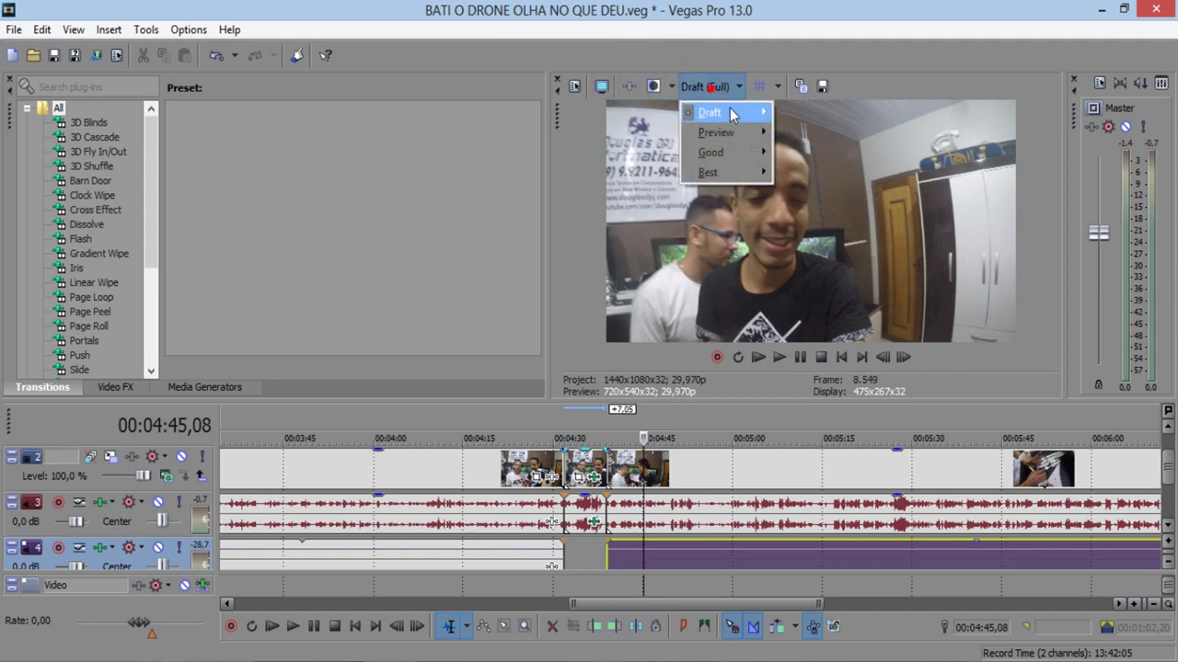
{"action": "mouse_move", "coordinate": [729, 111]}
{"action": "left_click", "coordinate": [820, 119]}
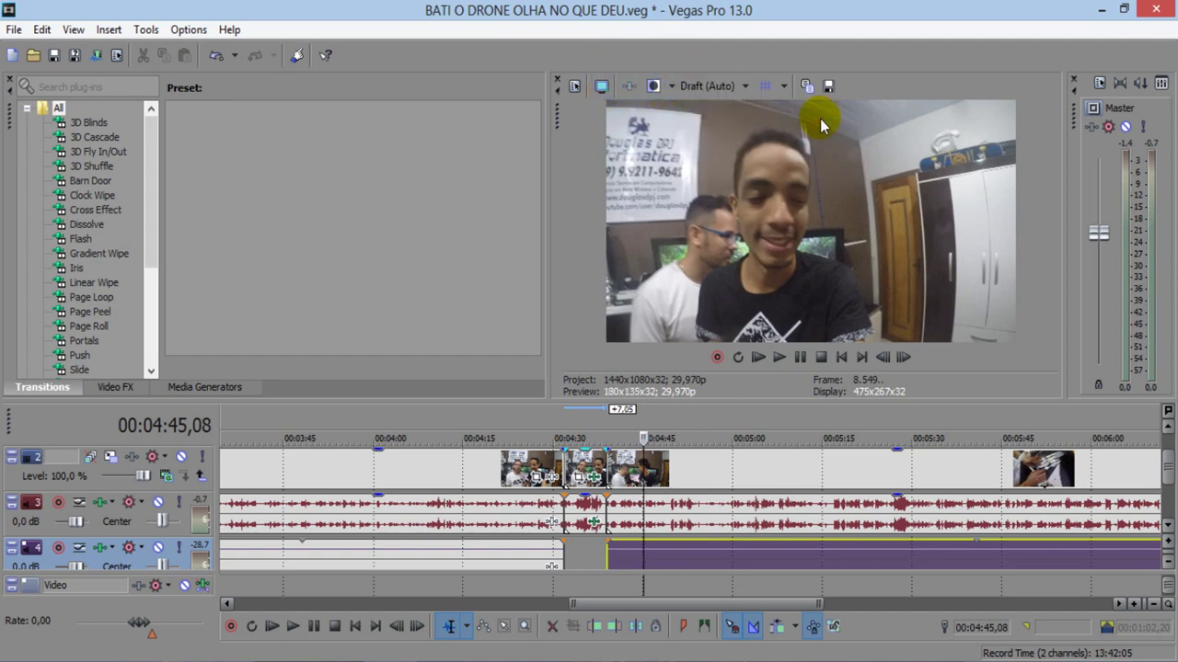
{"action": "left_click", "coordinate": [727, 85]}
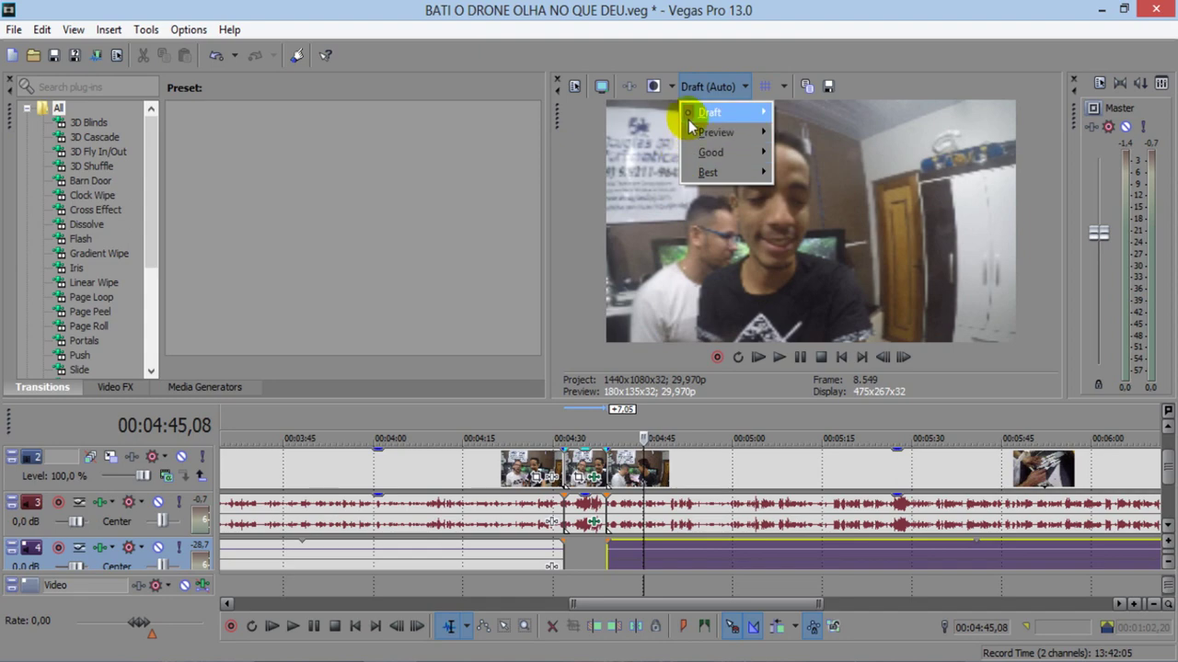
{"action": "mouse_move", "coordinate": [723, 134]}
{"action": "left_click", "coordinate": [810, 134]}
{"action": "key", "text": "space"}
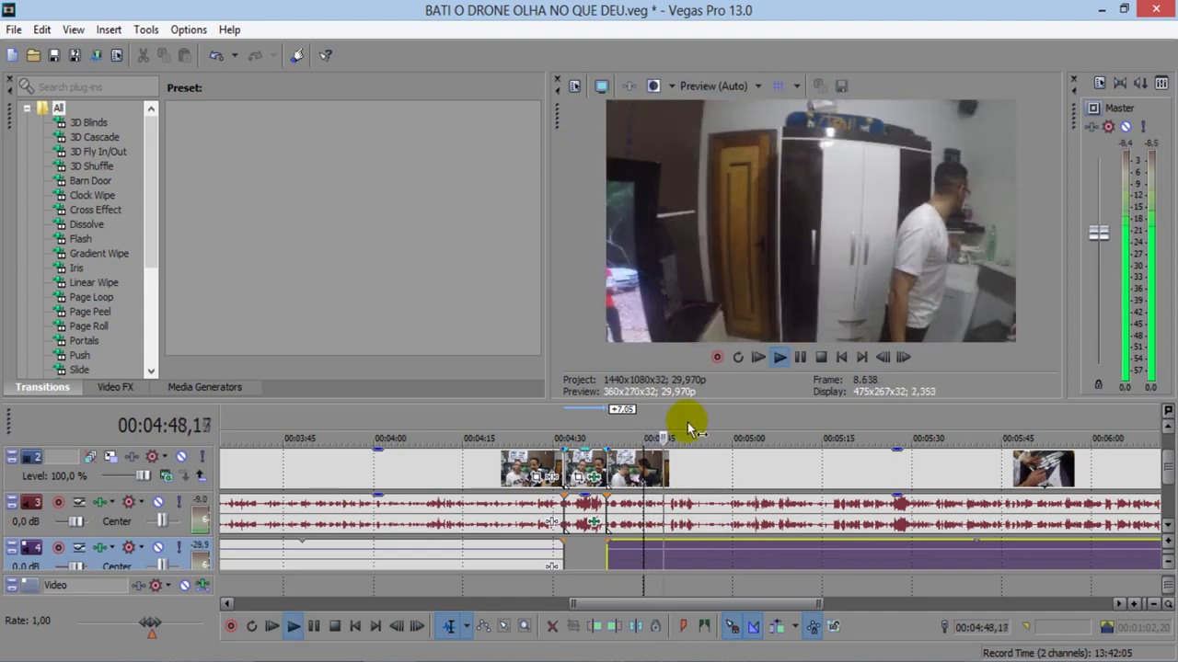
{"action": "key", "text": "space"}
- Test playback with the preview quality at Draft (Auto), then return it to Draft (Full)
{"action": "left_click", "coordinate": [683, 89]}
{"action": "mouse_move", "coordinate": [722, 112]}
{"action": "left_click", "coordinate": [810, 114]}
{"action": "key", "text": "space"}
{"action": "left_click", "coordinate": [801, 358]}
{"action": "left_click", "coordinate": [649, 425]}
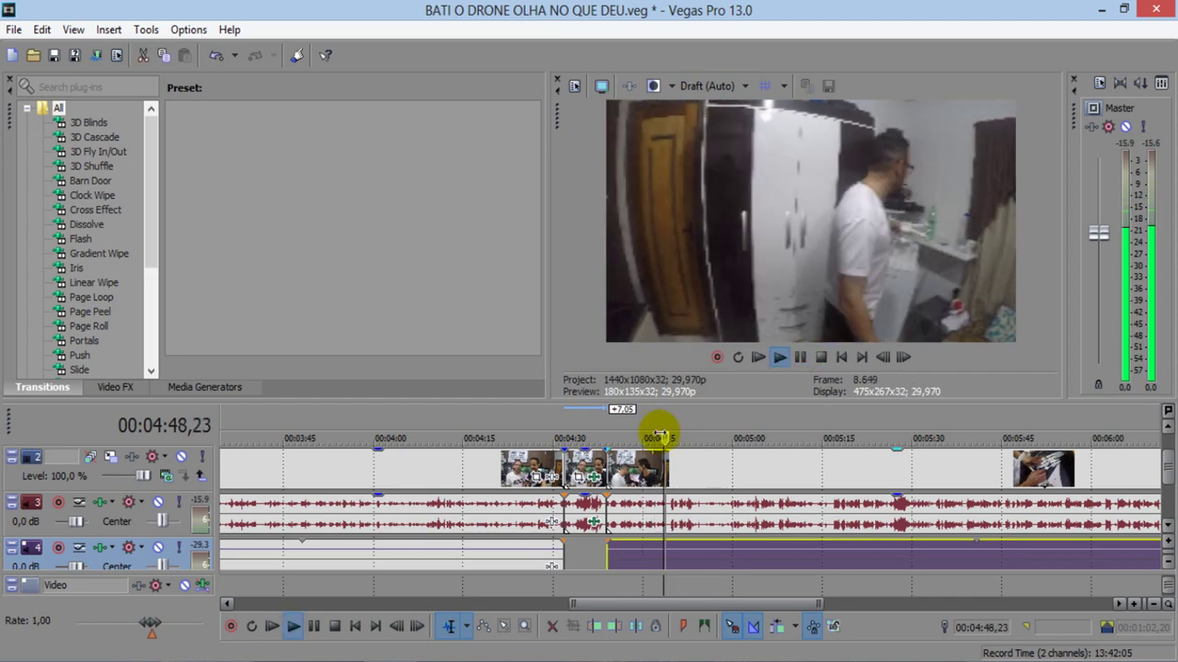
{"action": "left_click", "coordinate": [709, 86]}
{"action": "left_click", "coordinate": [797, 172]}
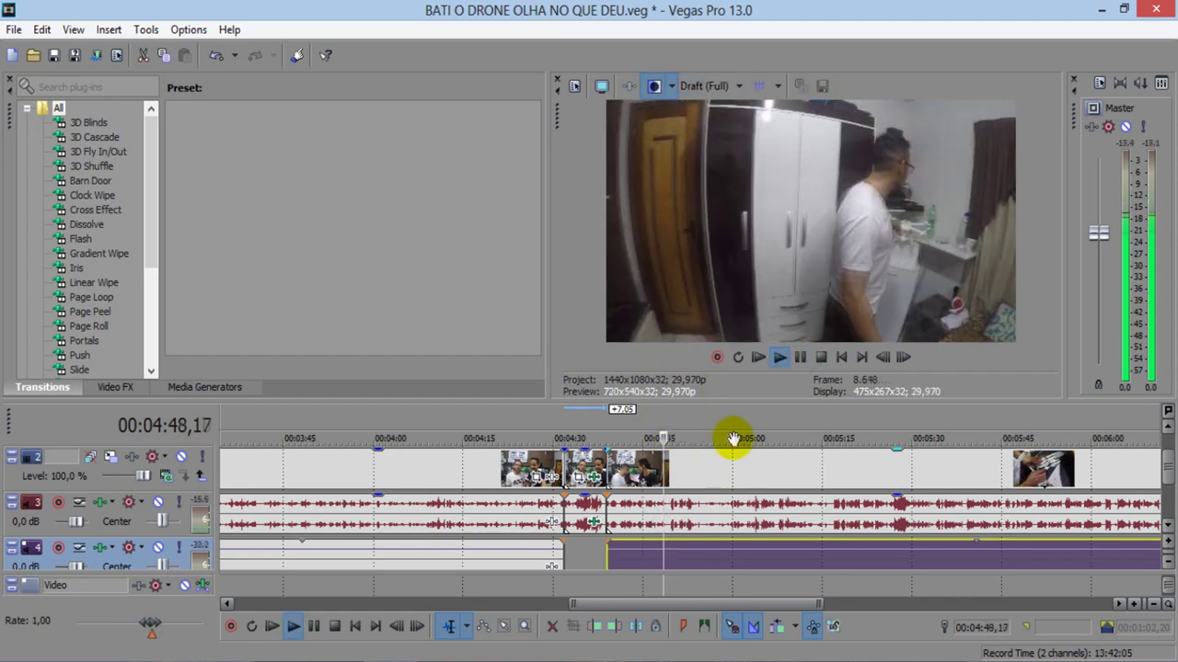
- Skim the rest of the main video from about 00:04:45 to 00:06:41 for further passages to edit
{"action": "left_click", "coordinate": [678, 439]}
{"action": "key", "text": "space"}
{"action": "left_click", "coordinate": [643, 422]}
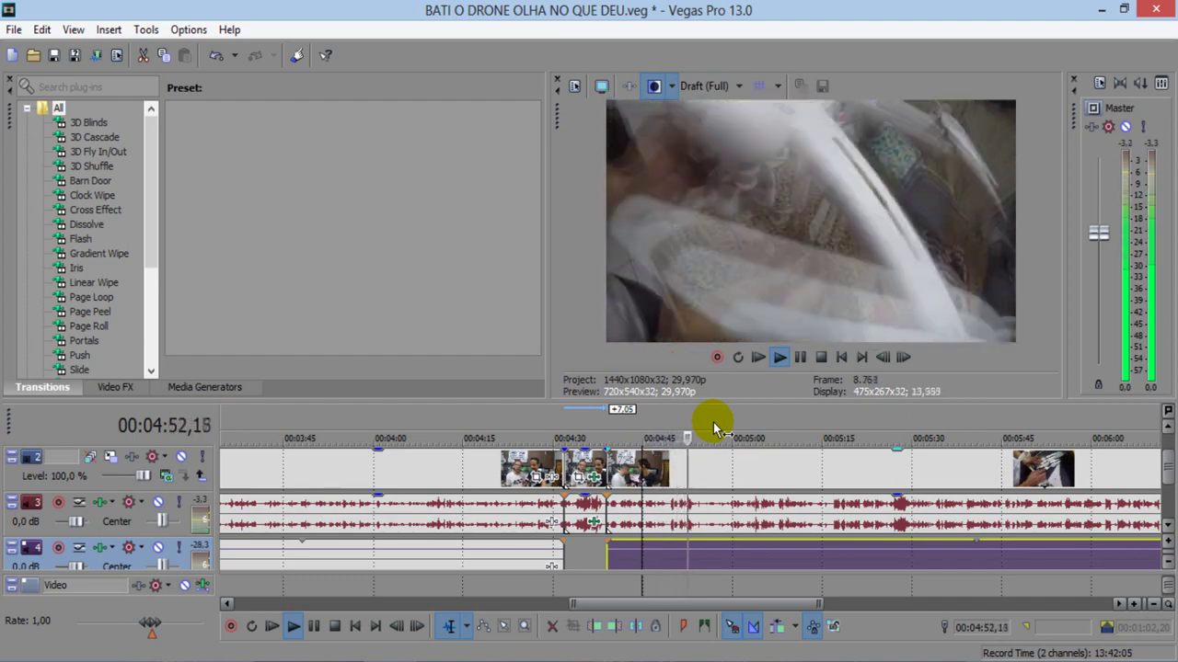
{"action": "left_click_drag", "start_coordinate": [745, 427], "coordinate": [694, 428]}
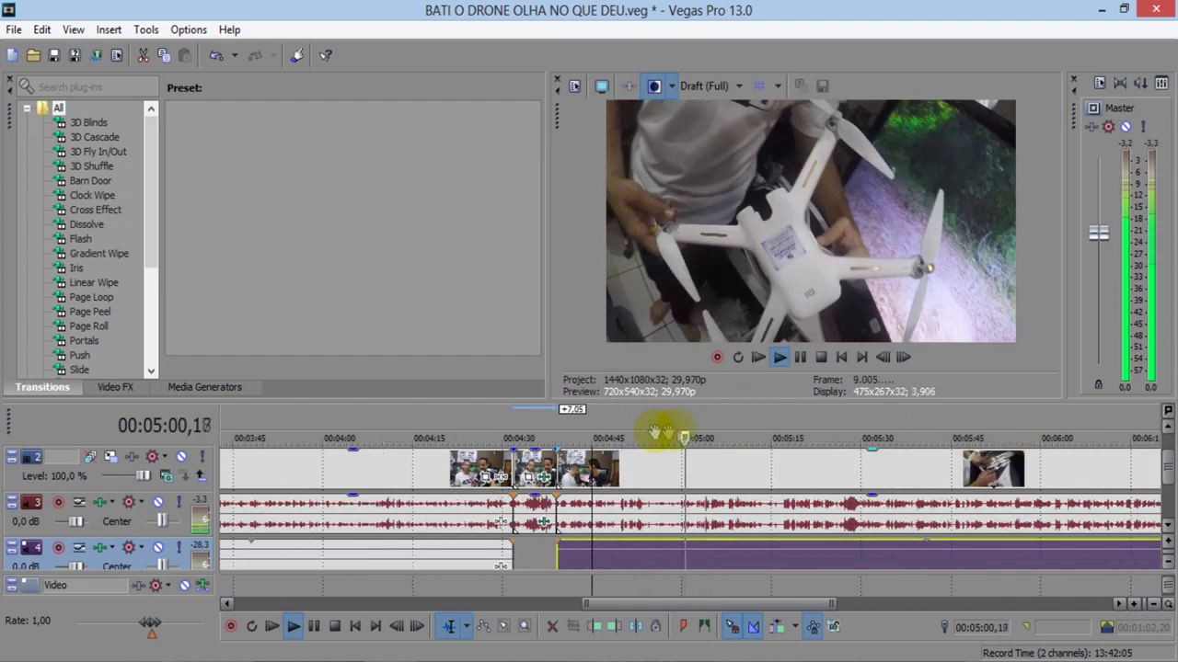
{"action": "left_click", "coordinate": [763, 425]}
{"action": "left_click", "coordinate": [797, 425]}
{"action": "left_click", "coordinate": [867, 425]}
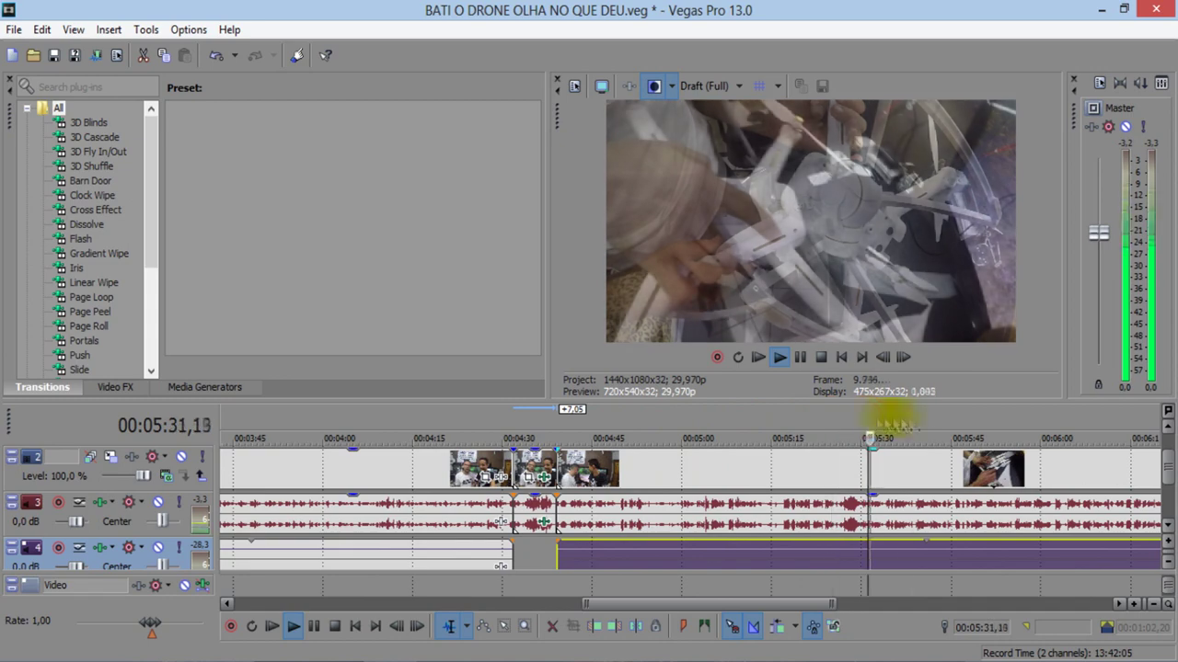
{"action": "scroll", "coordinate": [879, 425], "scroll_direction": "down", "scroll_amount": 3}
{"action": "left_click", "coordinate": [715, 423]}
{"action": "left_click_drag", "start_coordinate": [786, 428], "coordinate": [810, 431]}
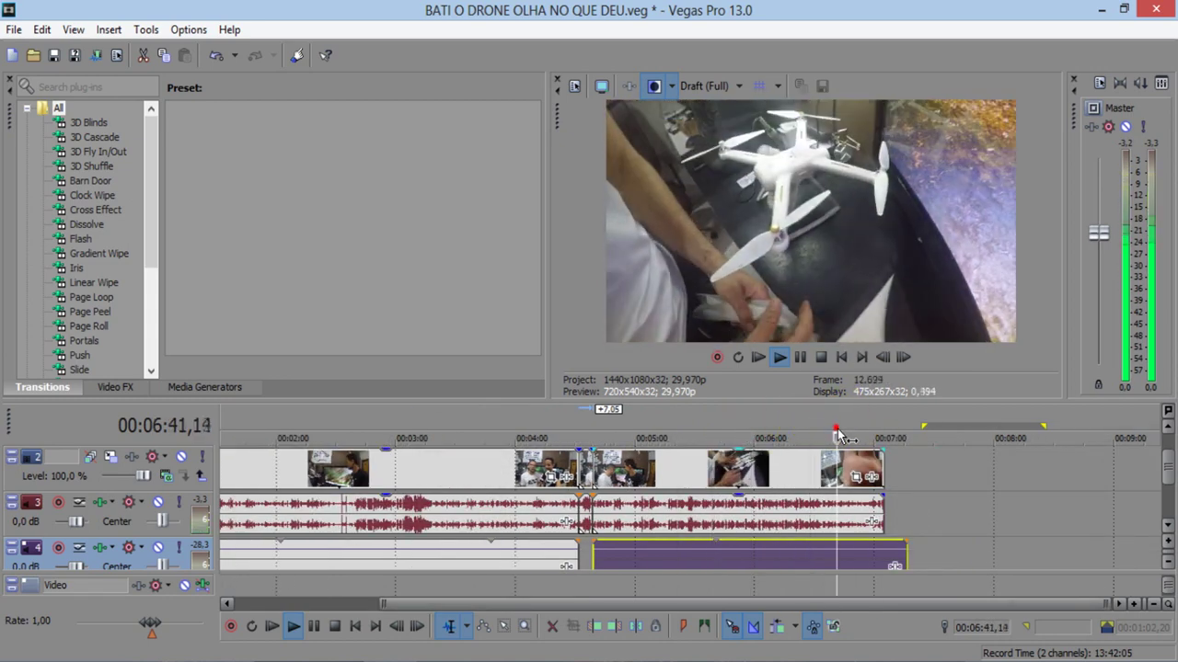
- Play the main video's ending from about 00:07:03 and split the background music at the video's end, 00:07:05,10
{"action": "scroll", "coordinate": [870, 426], "scroll_direction": "up", "scroll_amount": 1}
{"action": "left_click", "coordinate": [703, 426]}
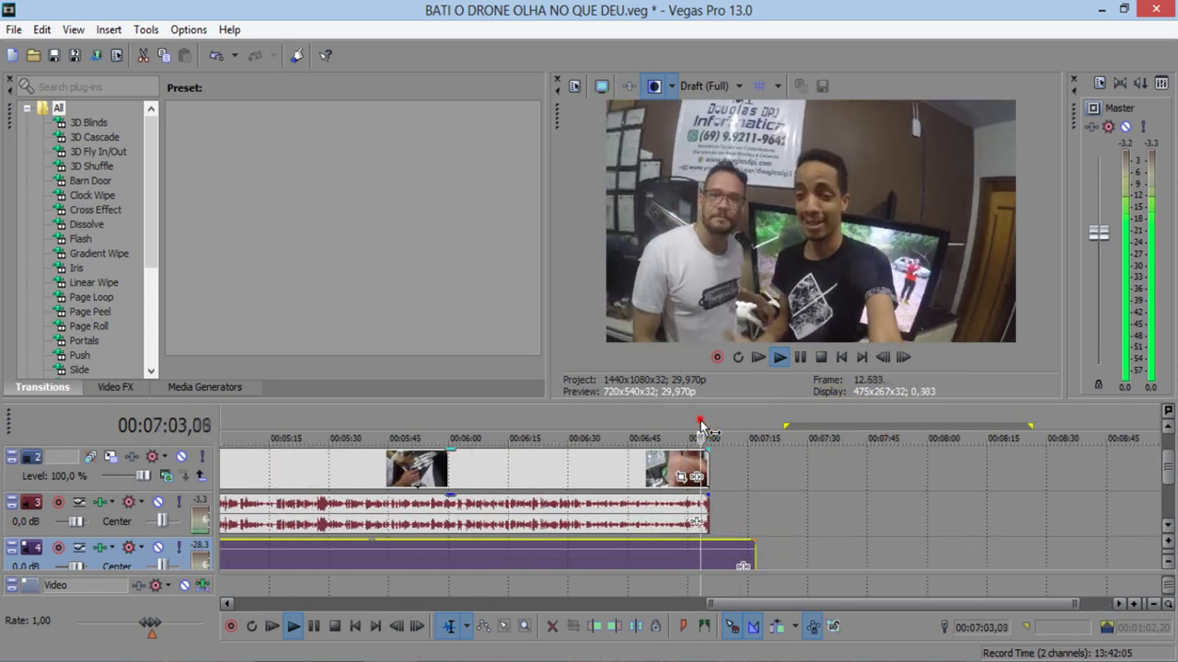
{"action": "key", "text": "space"}
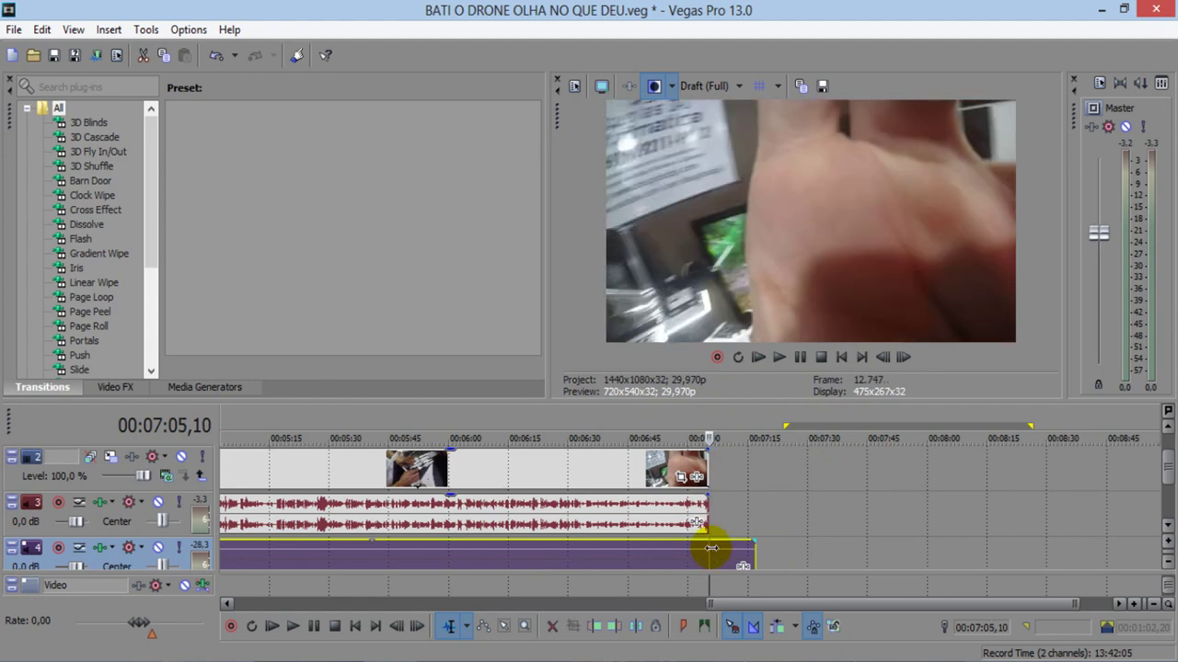
{"action": "left_click", "coordinate": [621, 627]}
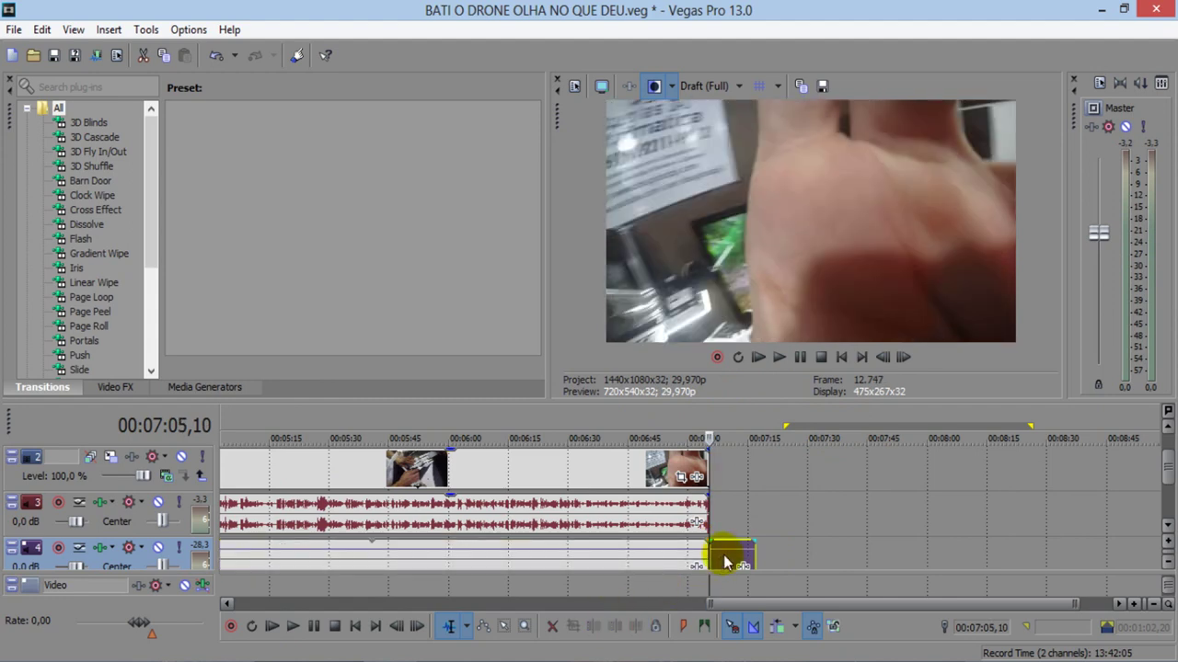
- Insert the end-screen clip from the - YOUTUBE folder on the Google Drive directly after the main video, at 00:07:05,10
{"action": "key", "text": "alt+Tab"}
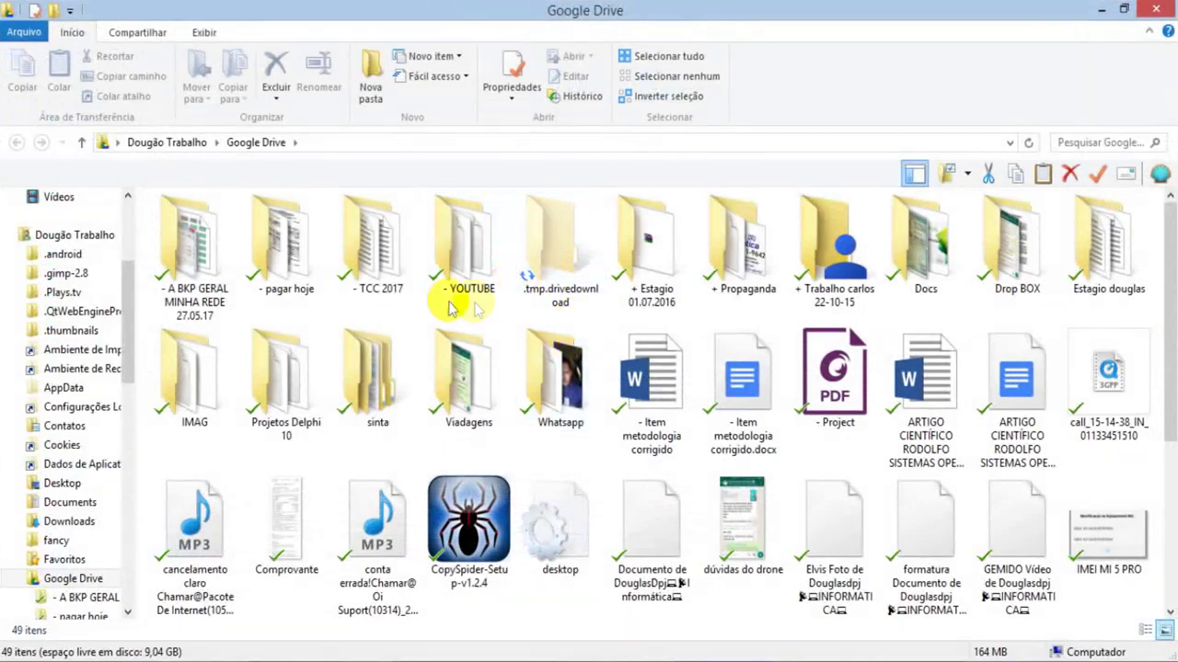
{"action": "left_click", "coordinate": [496, 380]}
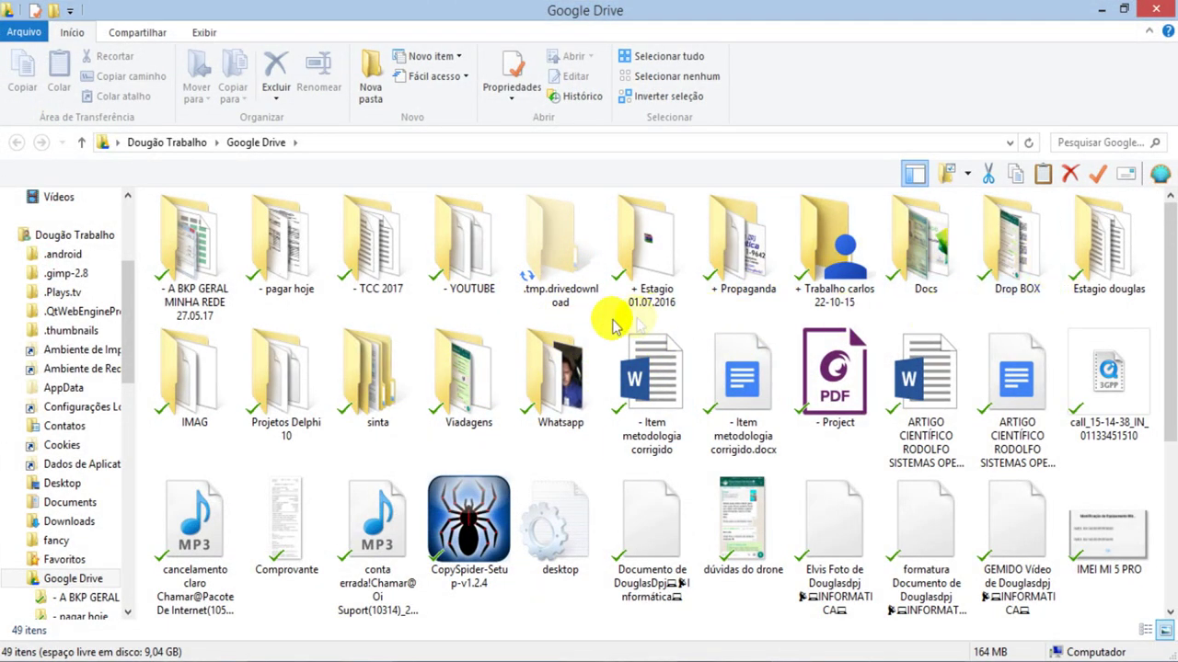
{"action": "double_click", "coordinate": [470, 244]}
{"action": "left_click", "coordinate": [474, 263]}
{"action": "left_click_drag", "start_coordinate": [474, 262], "coordinate": [309, 646]}
{"action": "left_click_drag", "start_coordinate": [638, 545], "coordinate": [747, 475]}
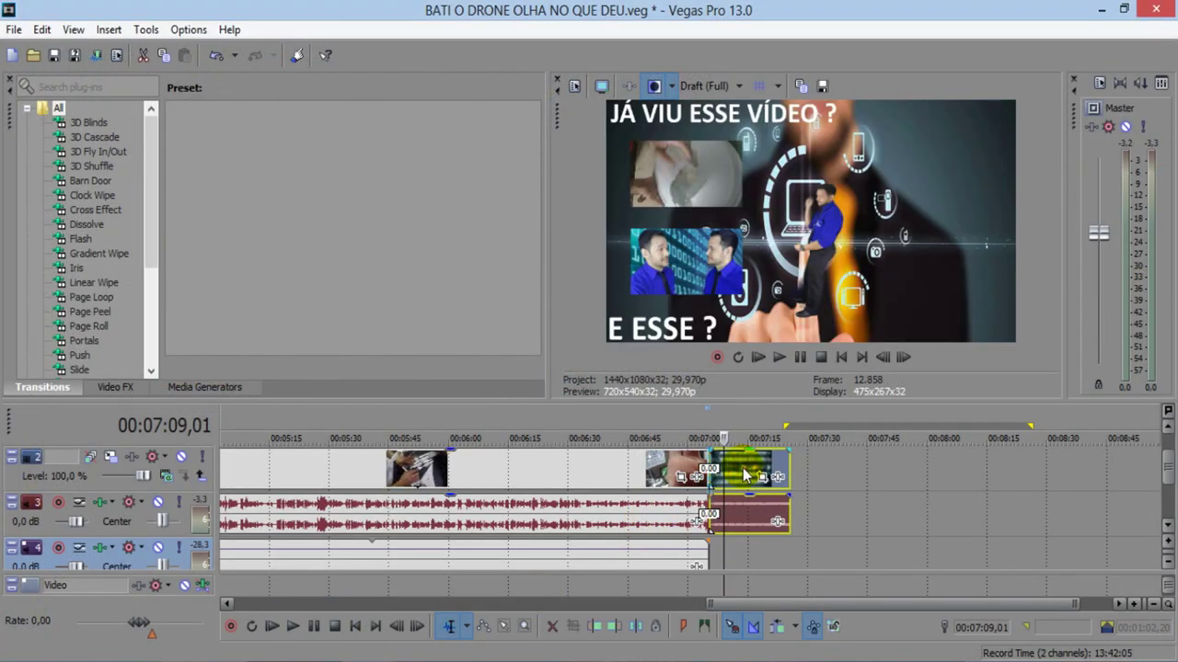
- Move the end-screen clip about one second later, leaving a gap after the main video
{"action": "left_click_drag", "start_coordinate": [704, 442], "coordinate": [708, 426]}
{"action": "scroll", "coordinate": [681, 434], "scroll_direction": "up", "scroll_amount": 3}
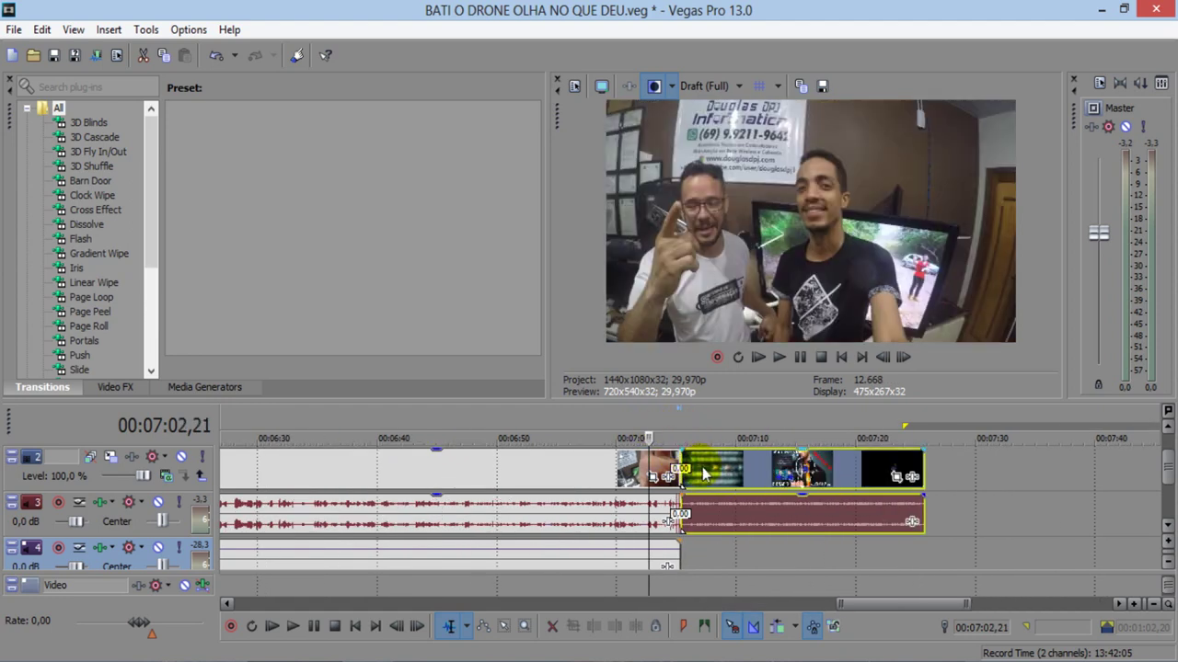
{"action": "left_click_drag", "start_coordinate": [704, 474], "coordinate": [718, 474]}
- Split the main video and its audio at 00:07:03,28, where the hand covers the camera
{"action": "left_click", "coordinate": [677, 465]}
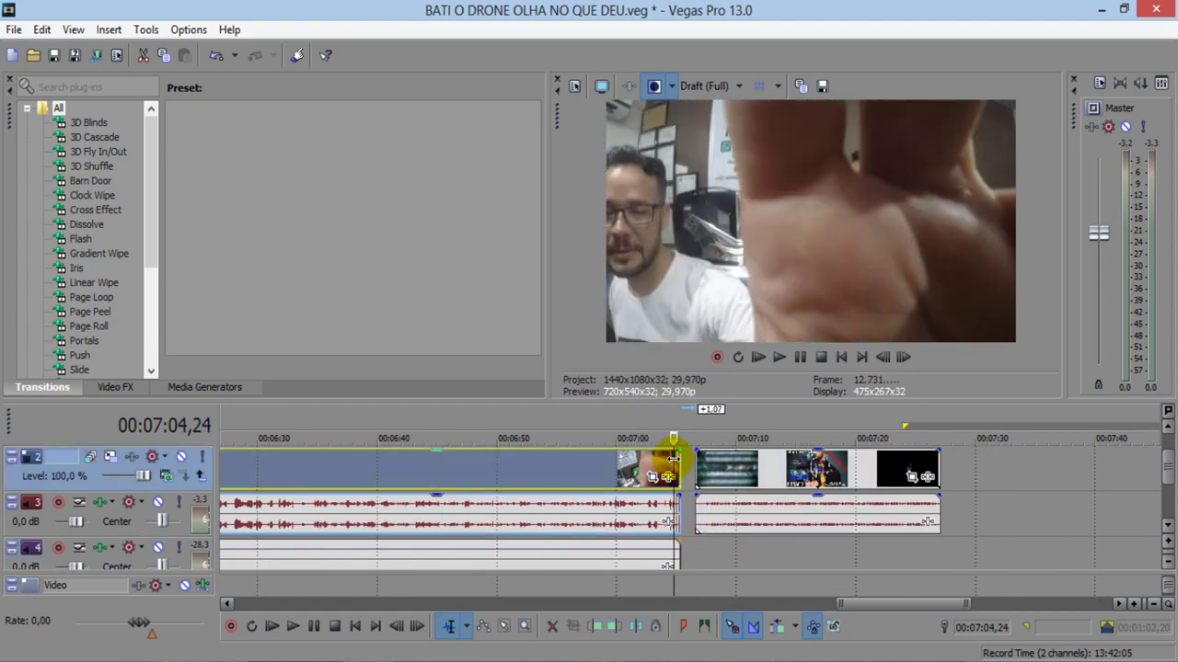
{"action": "key", "text": "Left"}
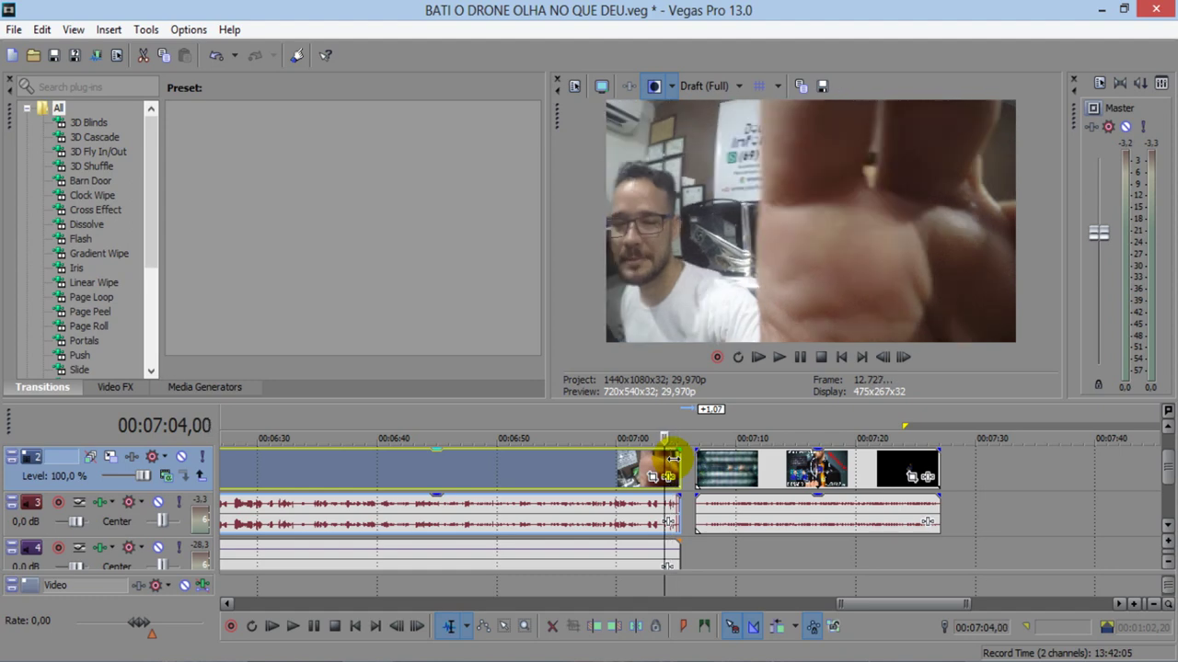
{"action": "key", "text": "Left"}
{"action": "key", "text": "Left"}
{"action": "key", "text": "Left"}
{"action": "key", "text": "Left"}
{"action": "key", "text": "Left"}
{"action": "left_click_drag", "start_coordinate": [674, 457], "coordinate": [673, 457]}
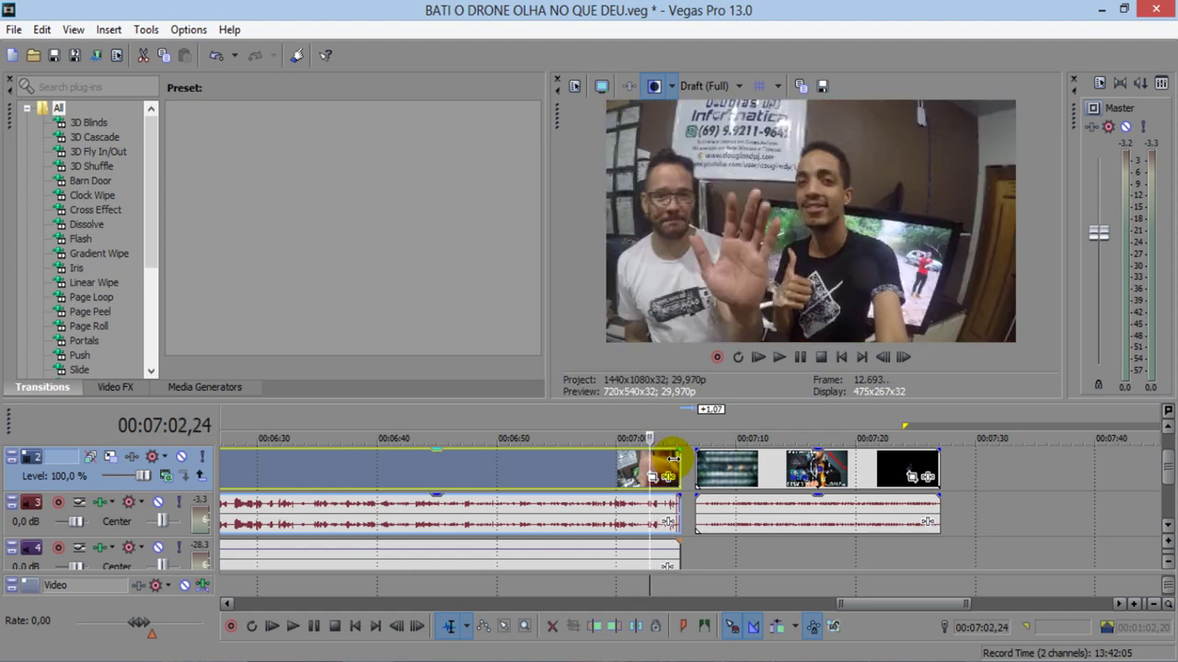
{"action": "key", "text": "Right"}
{"action": "key", "text": "Right"}
{"action": "key", "text": "Right"}
{"action": "key", "text": "Right"}
{"action": "key", "text": "Right"}
{"action": "key", "text": "Right"}
{"action": "key", "text": "Right"}
{"action": "key", "text": "Right"}
{"action": "key", "text": "Right"}
{"action": "key", "text": "Right"}
{"action": "key", "text": "Right"}
{"action": "key", "text": "Right"}
{"action": "key", "text": "Right"}
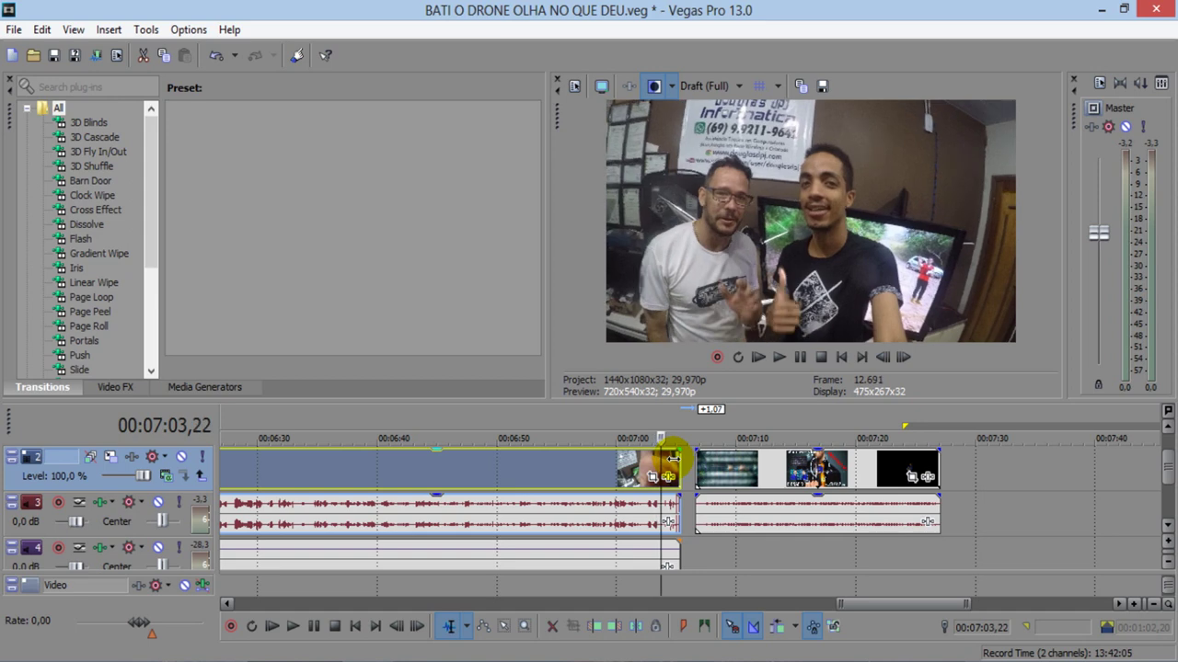
{"action": "key", "text": "Right"}
{"action": "key", "text": "Right"}
{"action": "key", "text": "Right"}
{"action": "key", "text": "Right"}
{"action": "key", "text": "Right"}
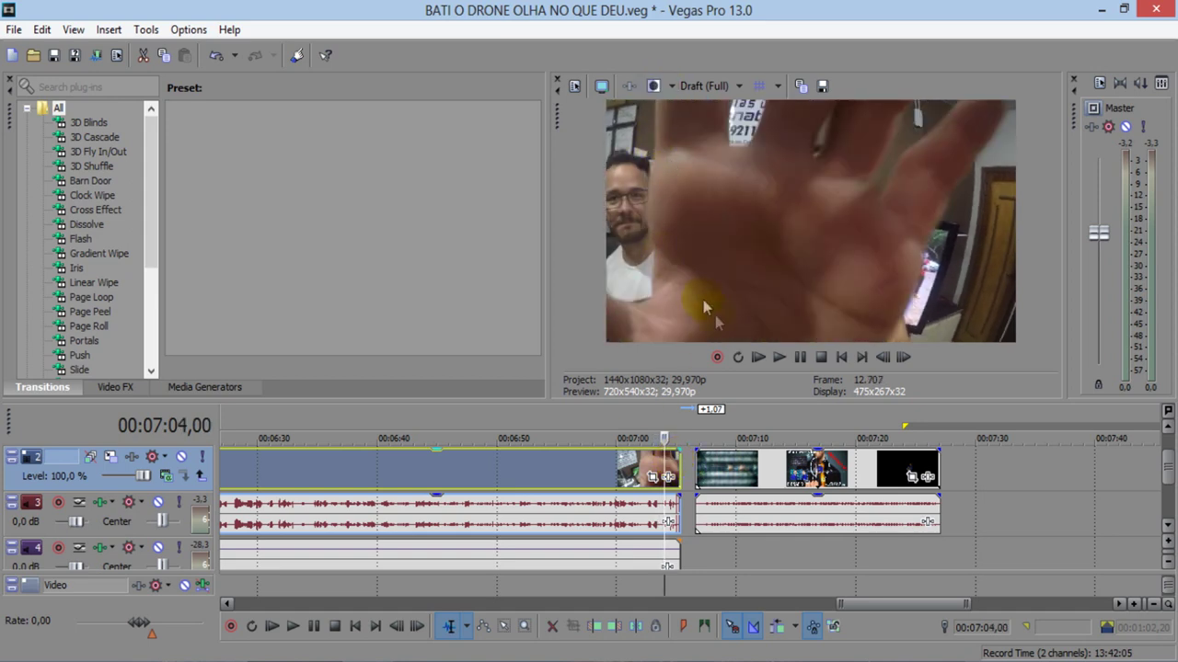
{"action": "key", "text": "Right"}
{"action": "key", "text": "Right"}
{"action": "key", "text": "Left"}
{"action": "key", "text": "Left"}
{"action": "key", "text": "Left"}
{"action": "key", "text": "Left"}
{"action": "key", "text": "Right"}
{"action": "key", "text": "Right"}
{"action": "scroll", "coordinate": [748, 461], "scroll_direction": "up", "scroll_amount": 2}
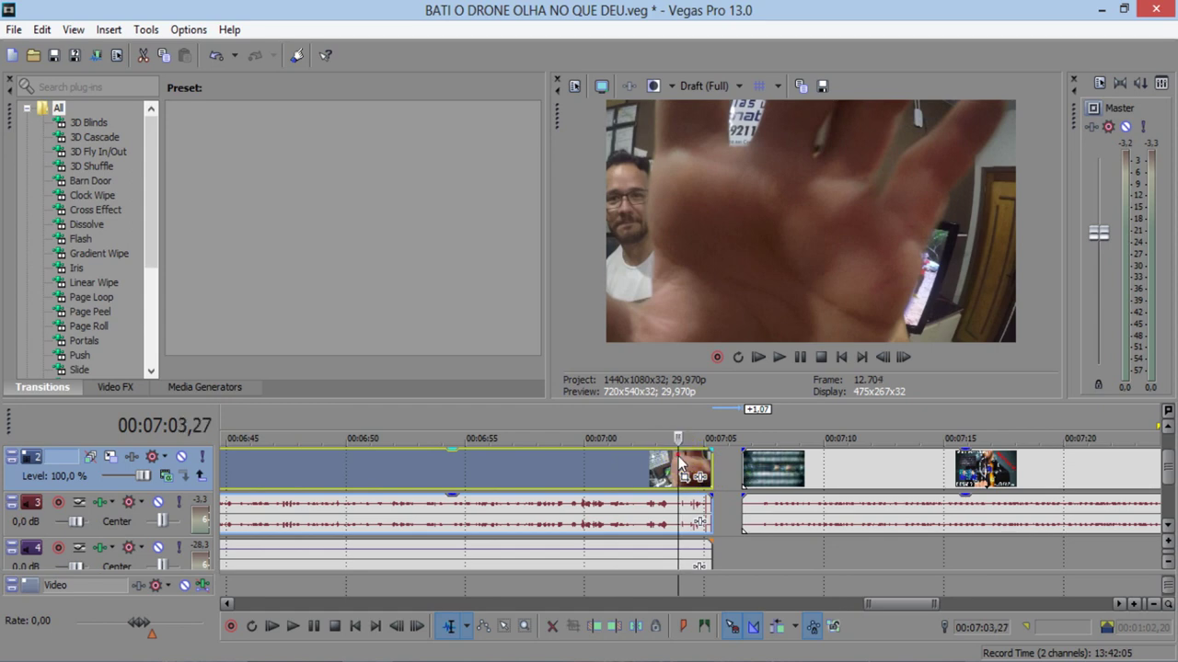
{"action": "left_click", "coordinate": [677, 581]}
{"action": "left_click", "coordinate": [656, 629]}
- Add the Sony TV Simulator effect to the short final piece of the main video
{"action": "left_click", "coordinate": [712, 484]}
{"action": "left_click", "coordinate": [701, 477]}
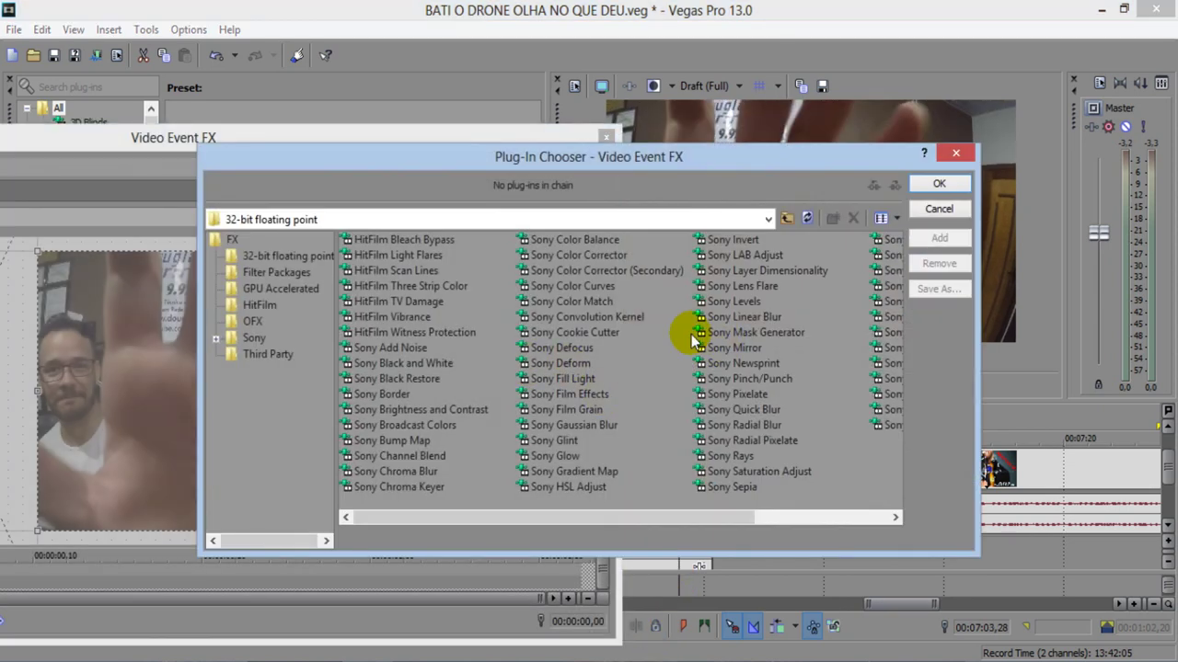
{"action": "scroll", "coordinate": [689, 331], "scroll_direction": "down", "scroll_amount": 3}
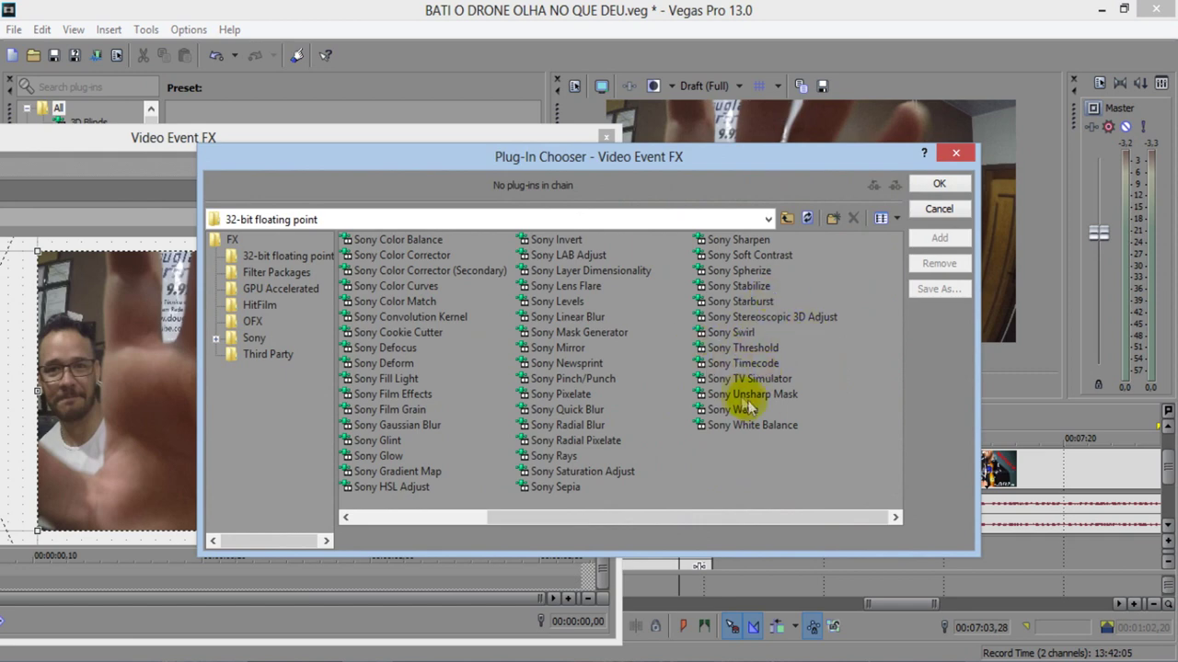
{"action": "left_click", "coordinate": [775, 387]}
{"action": "left_click", "coordinate": [943, 182]}
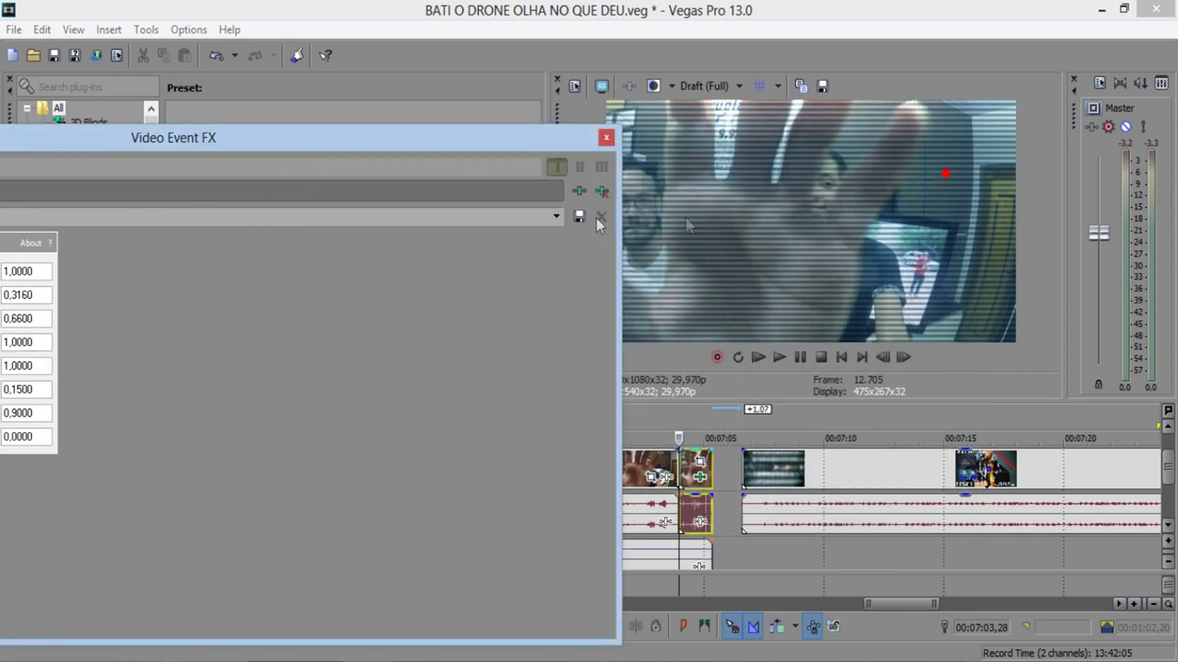
- Apply the Bad Sync preset to the final piece's TV Simulator effect and close the effect settings
{"action": "left_click", "coordinate": [565, 224]}
{"action": "left_click", "coordinate": [541, 232]}
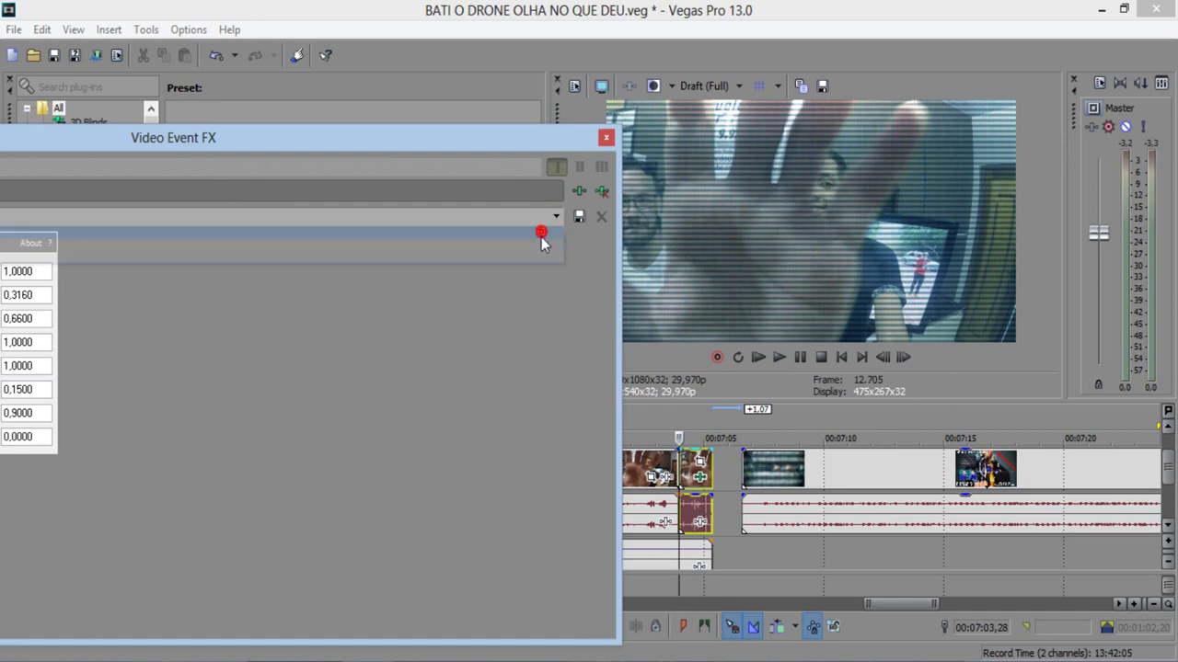
{"action": "left_click_drag", "start_coordinate": [500, 148], "coordinate": [868, 148]}
{"action": "left_click", "coordinate": [923, 227]}
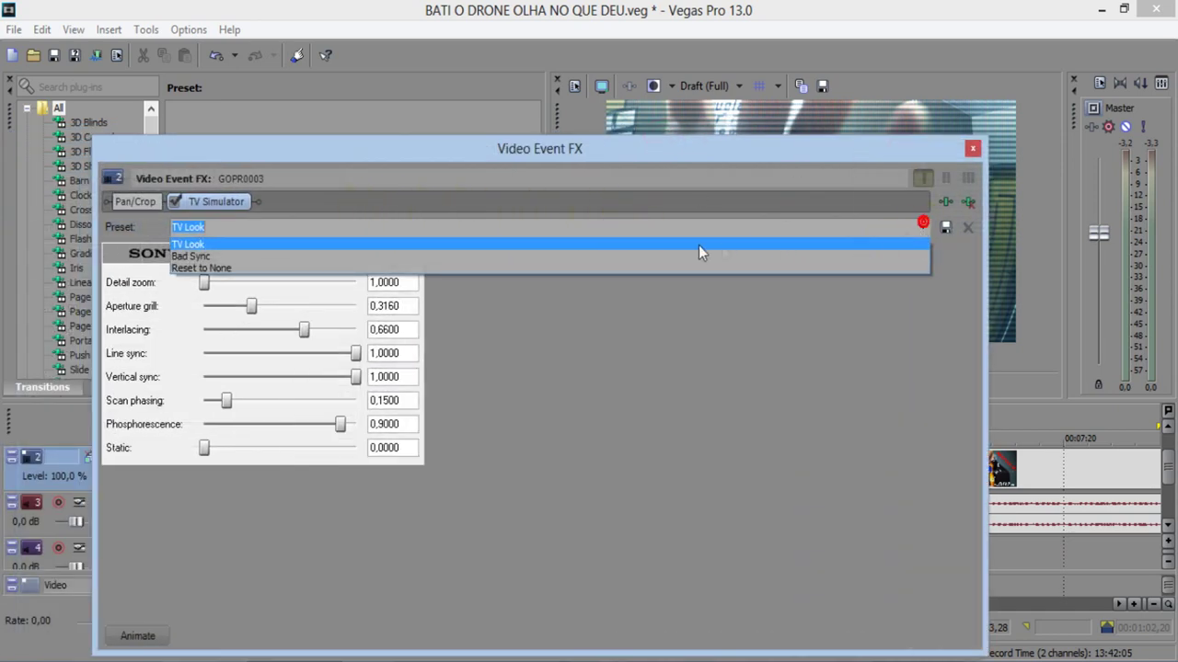
{"action": "left_click", "coordinate": [680, 257]}
{"action": "left_click", "coordinate": [973, 149]}
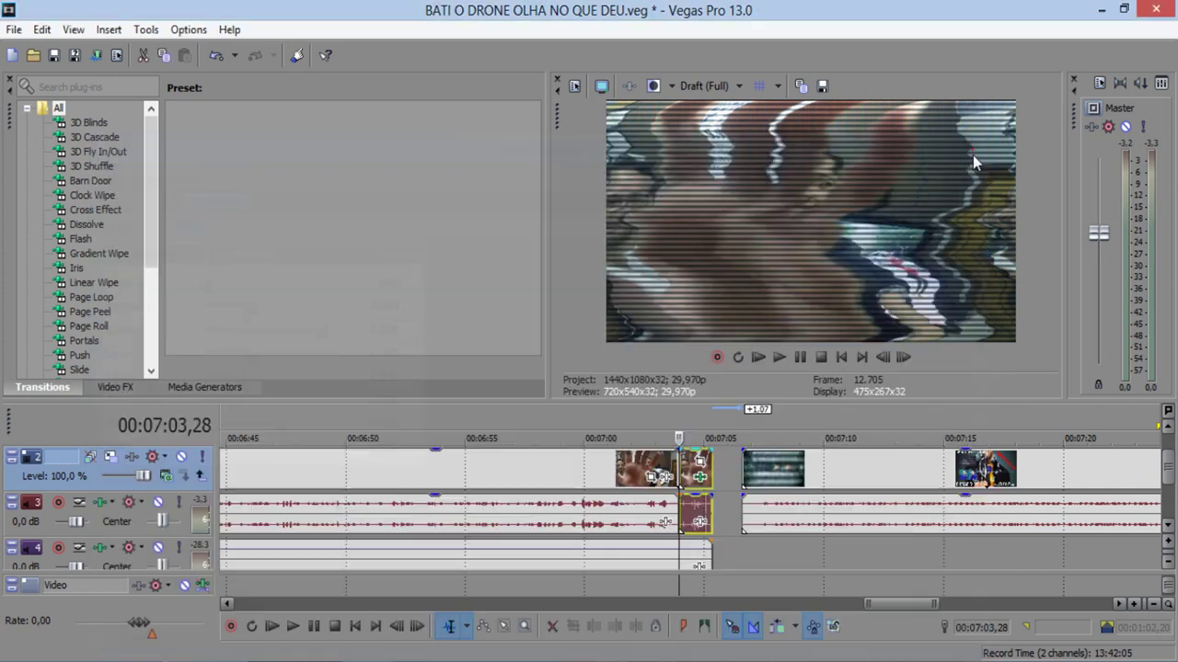
- Move the end-screen clip back flush against the main video's end and play the ending from 00:07:02,21
{"action": "left_click", "coordinate": [778, 469]}
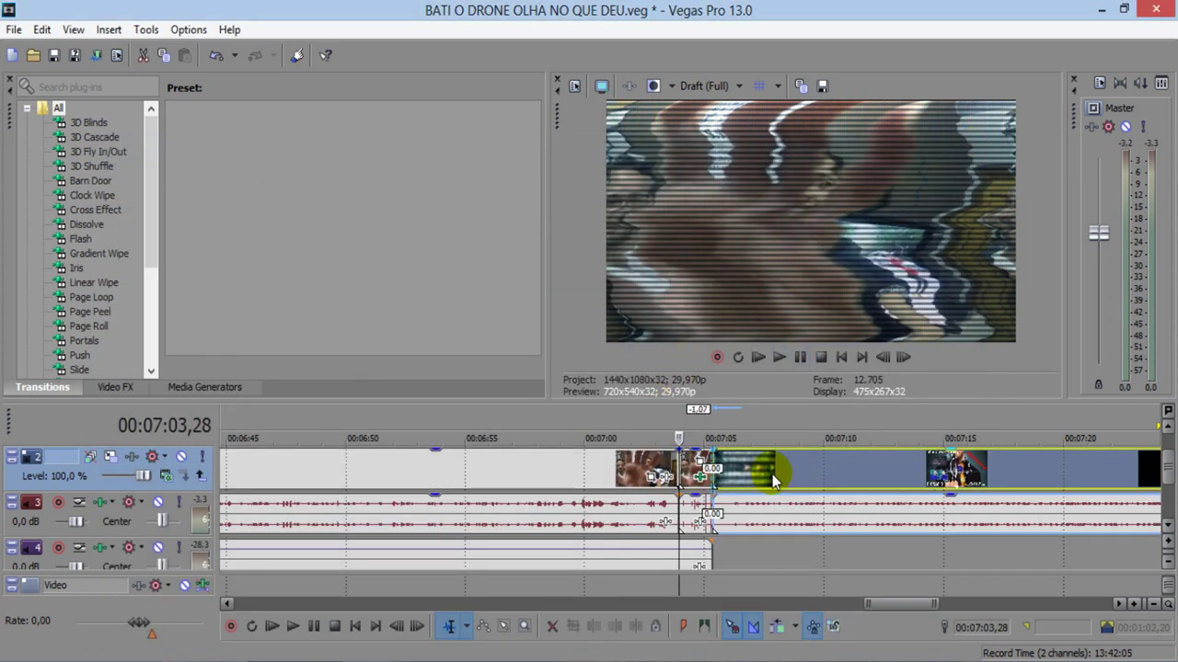
{"action": "left_click", "coordinate": [649, 431]}
{"action": "key", "text": "space"}
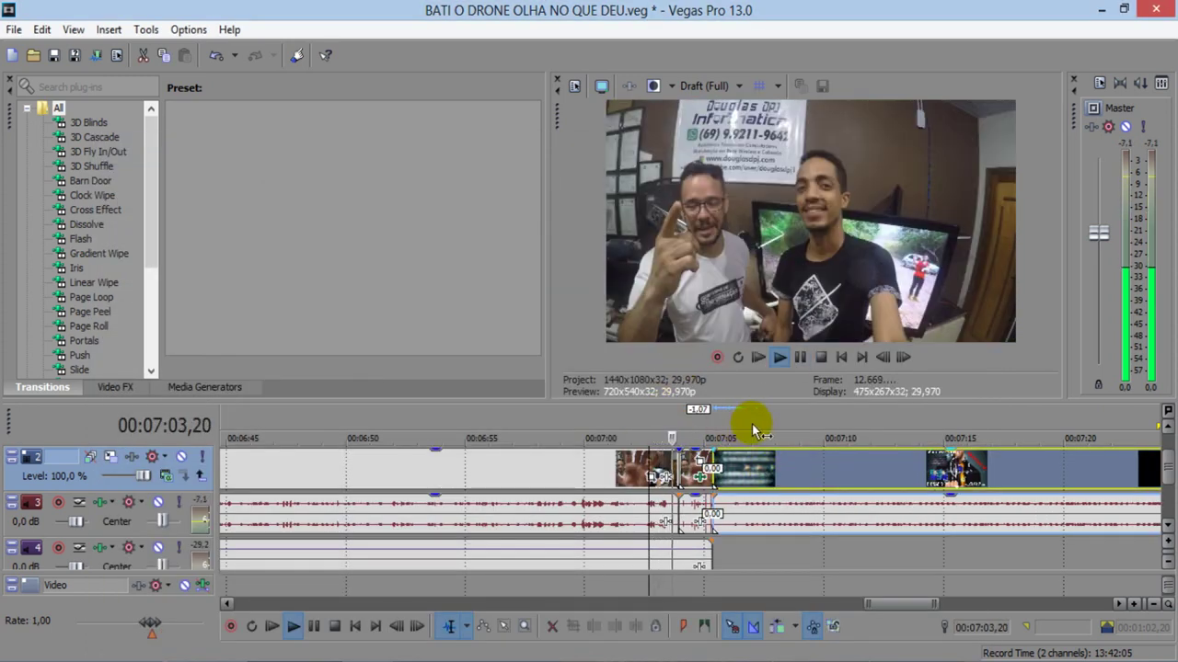
{"action": "key", "text": "space"}
- Set the preview quality to Draft (Auto) and test playback of the ending from 00:07:02,21
{"action": "left_click", "coordinate": [705, 85]}
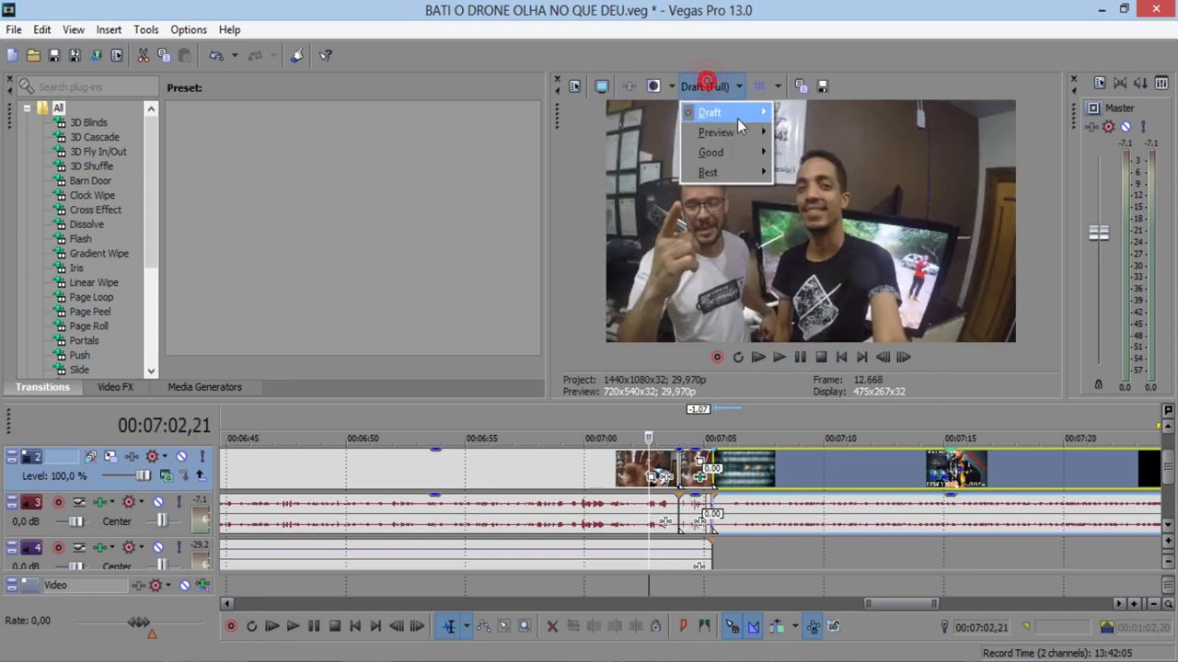
{"action": "mouse_move", "coordinate": [709, 112]}
{"action": "left_click", "coordinate": [799, 112]}
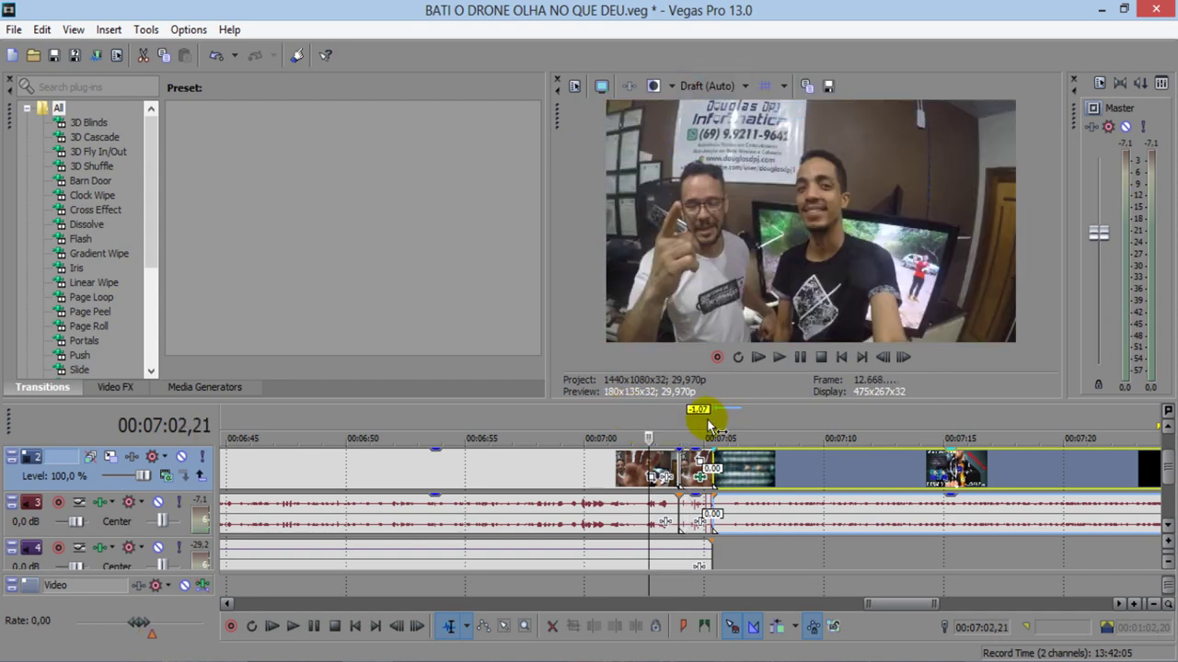
{"action": "key", "text": "space"}
{"action": "key", "text": "space"}
- Set the preview quality to Preview (Auto) and replay the distorted ending from 00:07:02,21
{"action": "left_click", "coordinate": [707, 86]}
{"action": "mouse_move", "coordinate": [727, 132]}
{"action": "left_click", "coordinate": [800, 133]}
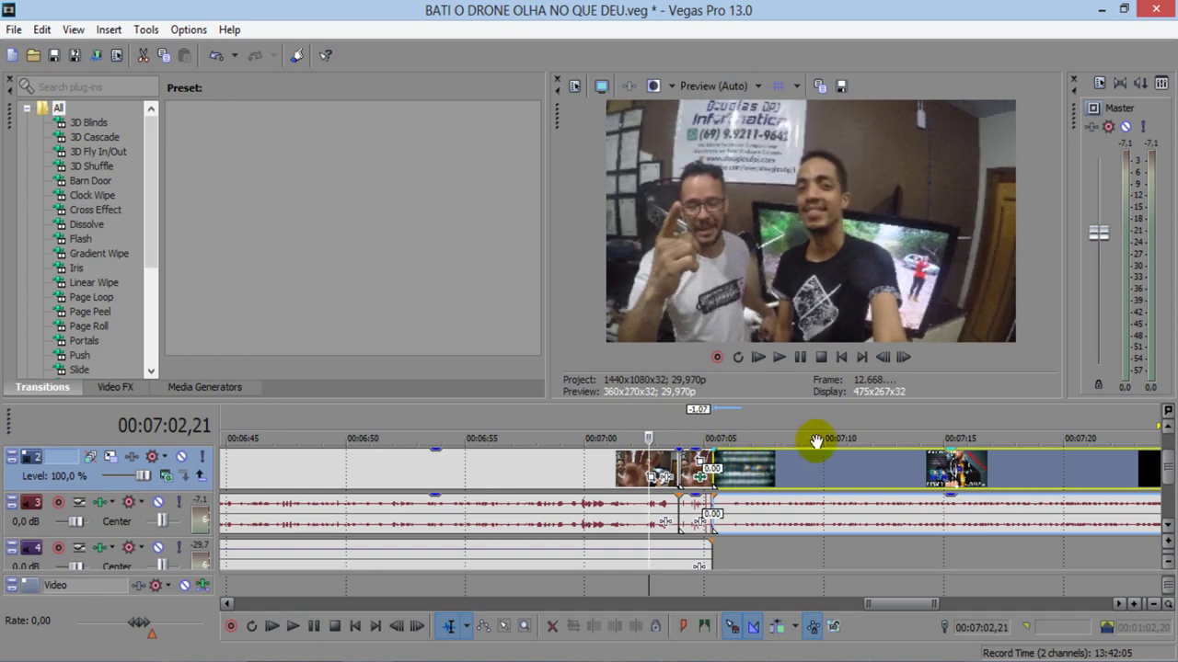
{"action": "key", "text": "space"}
{"action": "key", "text": "space"}
{"action": "key", "text": "space"}
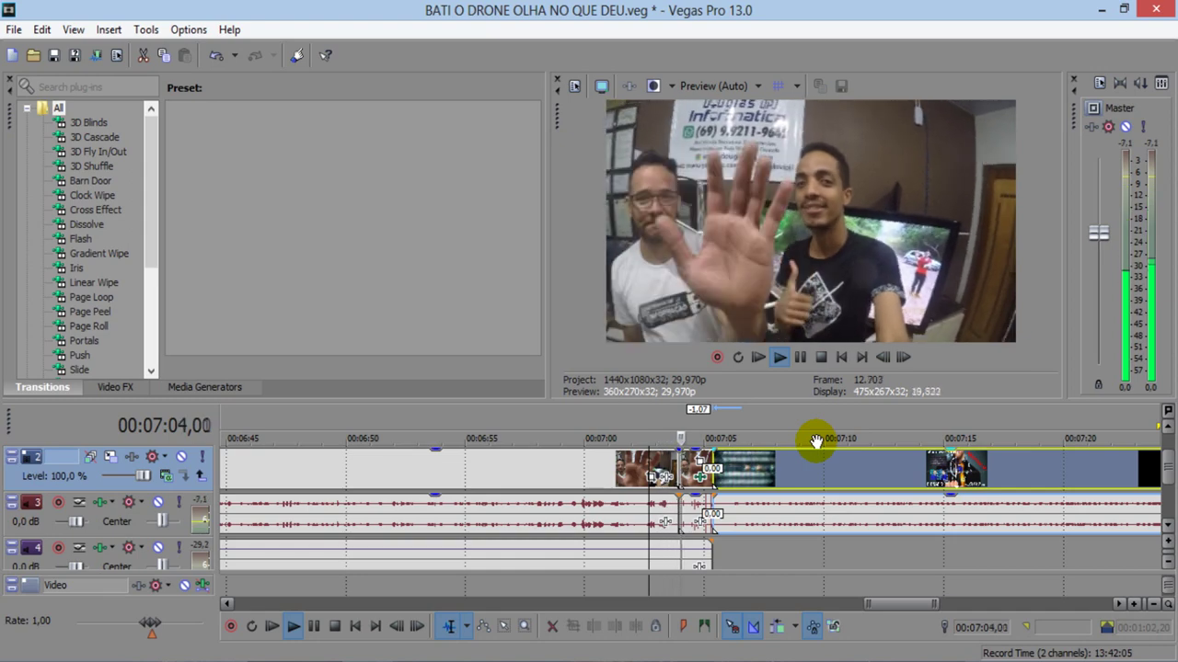
{"action": "key", "text": "space"}
{"action": "key", "text": "space"}
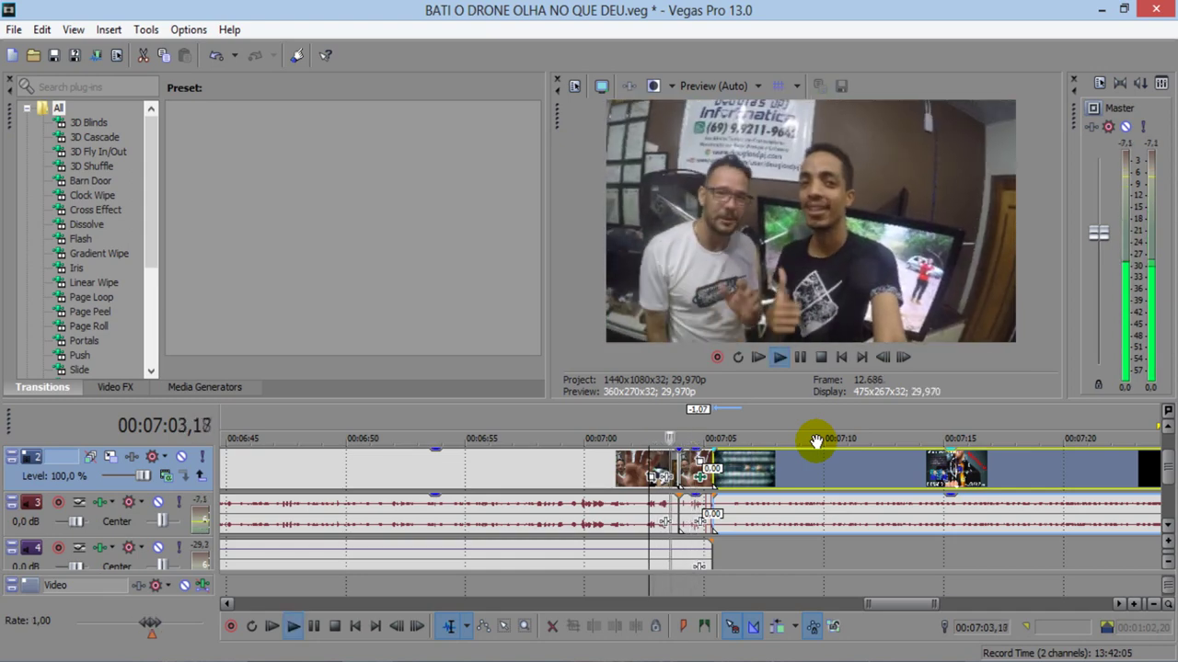
{"action": "key", "text": "space"}
{"action": "key", "text": "space"}
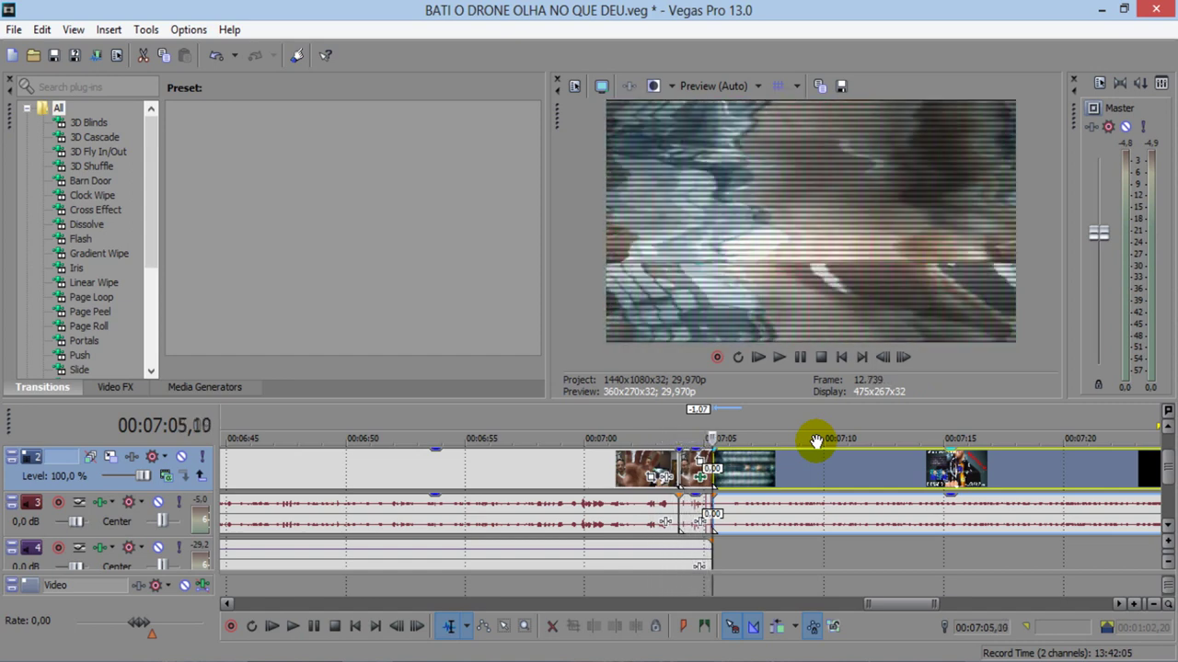
- Step past the join at 00:07:05,10 and play the beginning of the end-screen clip
{"action": "key", "text": "Right"}
{"action": "key", "text": "Right"}
{"action": "key", "text": "Right"}
{"action": "key", "text": "Right"}
{"action": "key", "text": "Right"}
{"action": "key", "text": "Right"}
{"action": "key", "text": "space"}
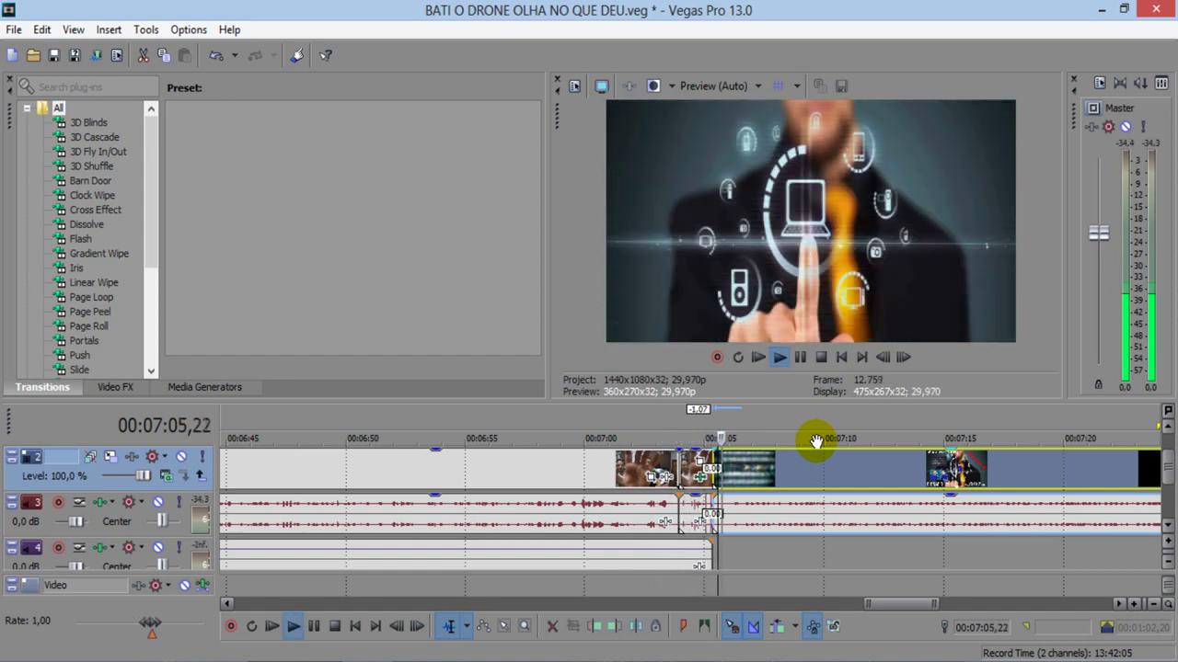
{"action": "left_click", "coordinate": [797, 359]}
- Extend the loop region over the whole project, from its start to the end-screen clip's end, and save the project
{"action": "scroll", "coordinate": [793, 418], "scroll_direction": "down", "scroll_amount": 5}
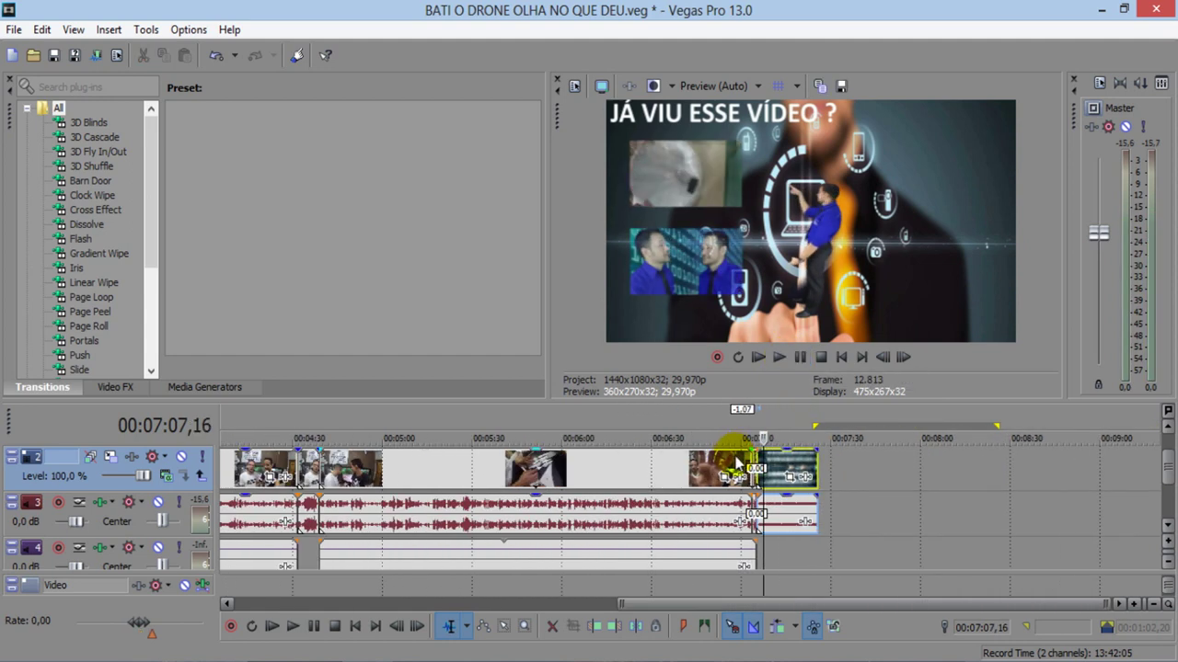
{"action": "mouse_move", "coordinate": [813, 424]}
{"action": "left_mouse_down"}
{"action": "mouse_move", "coordinate": [223, 407]}
{"action": "mouse_move", "coordinate": [174, 420]}
{"action": "mouse_move", "coordinate": [180, 410]}
{"action": "mouse_move", "coordinate": [274, 402]}
{"action": "mouse_move", "coordinate": [184, 395]}
{"action": "mouse_move", "coordinate": [172, 411]}
{"action": "left_mouse_up"}
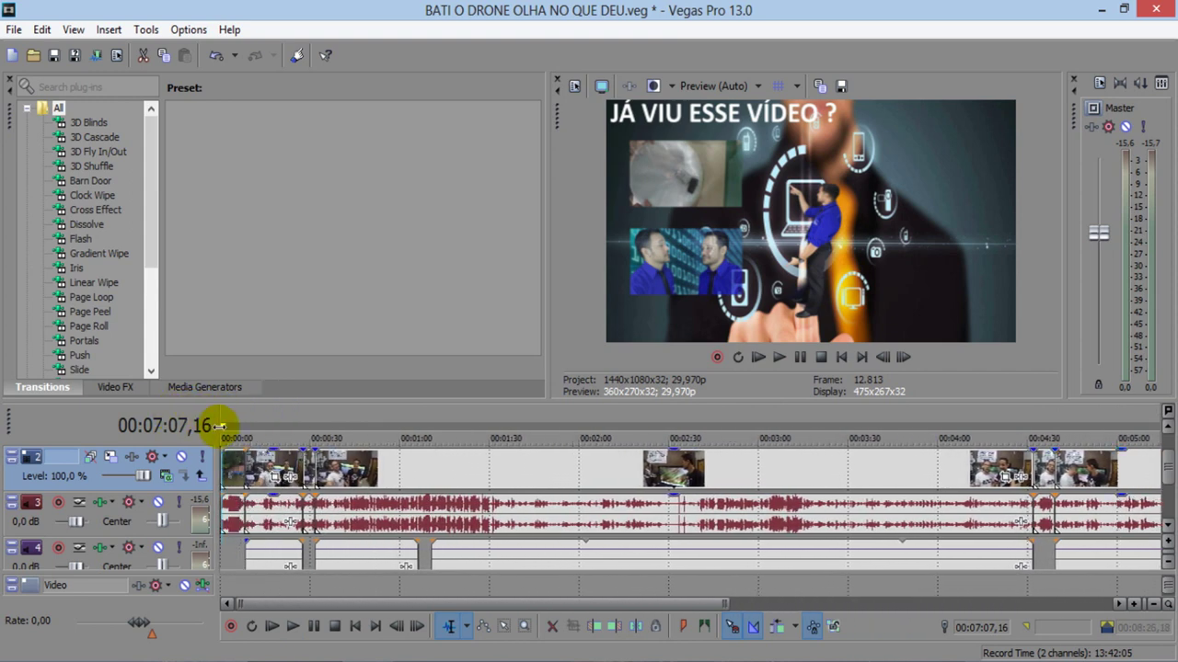
{"action": "scroll", "coordinate": [310, 410], "scroll_direction": "down", "scroll_amount": 2}
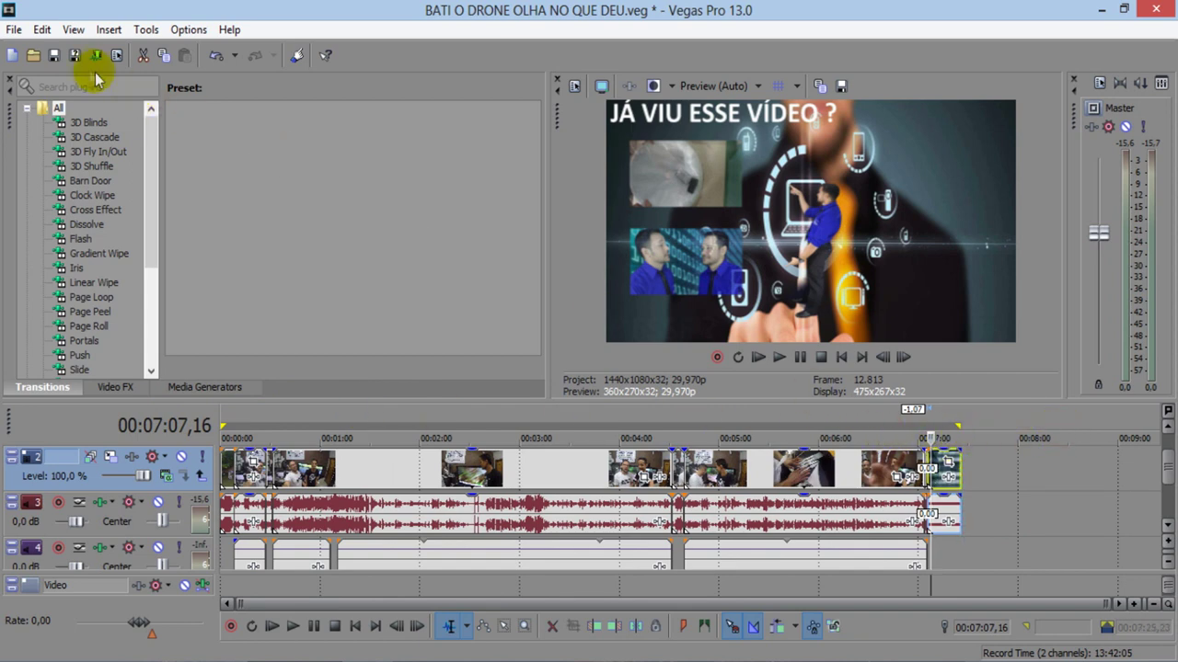
{"action": "left_click", "coordinate": [55, 55]}
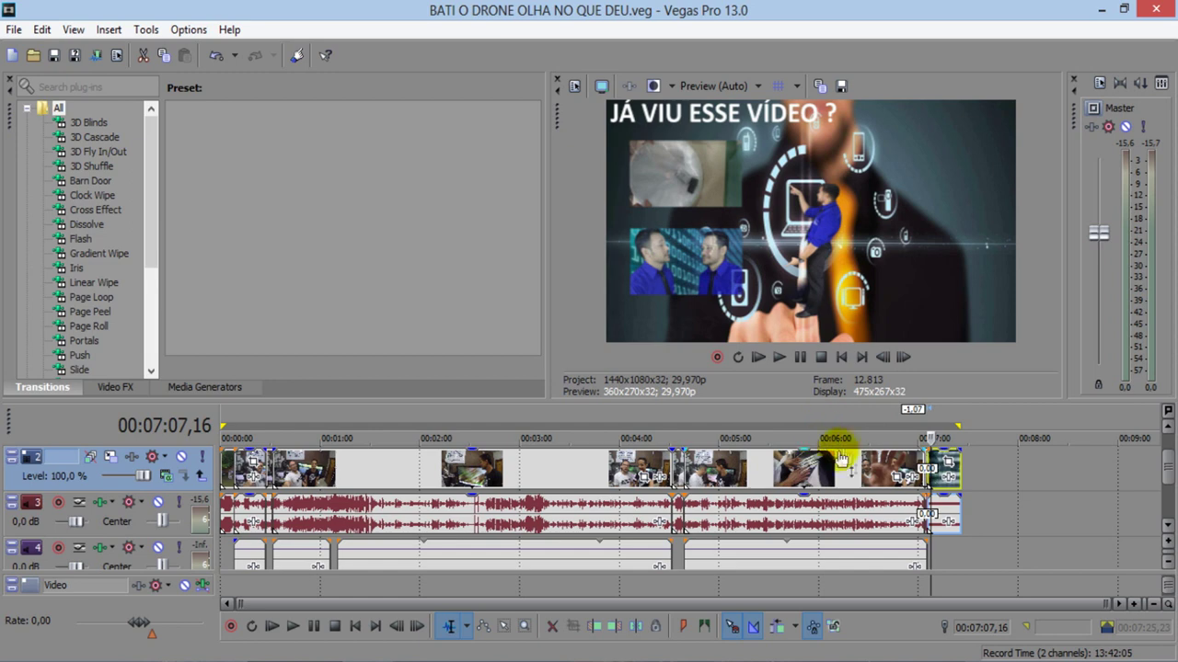
- Play the finished edit from the project's start, skipping ahead to the first black-and-white passage and pausing at 00:00:29,09
{"action": "left_click", "coordinate": [841, 357]}
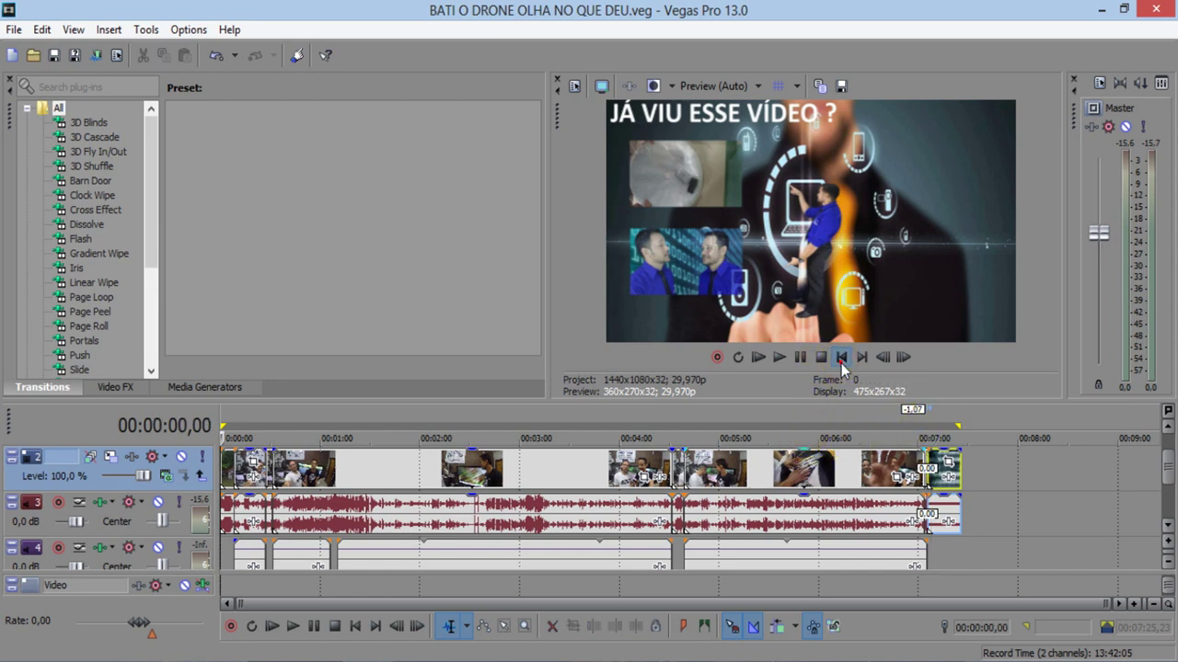
{"action": "key", "text": "space"}
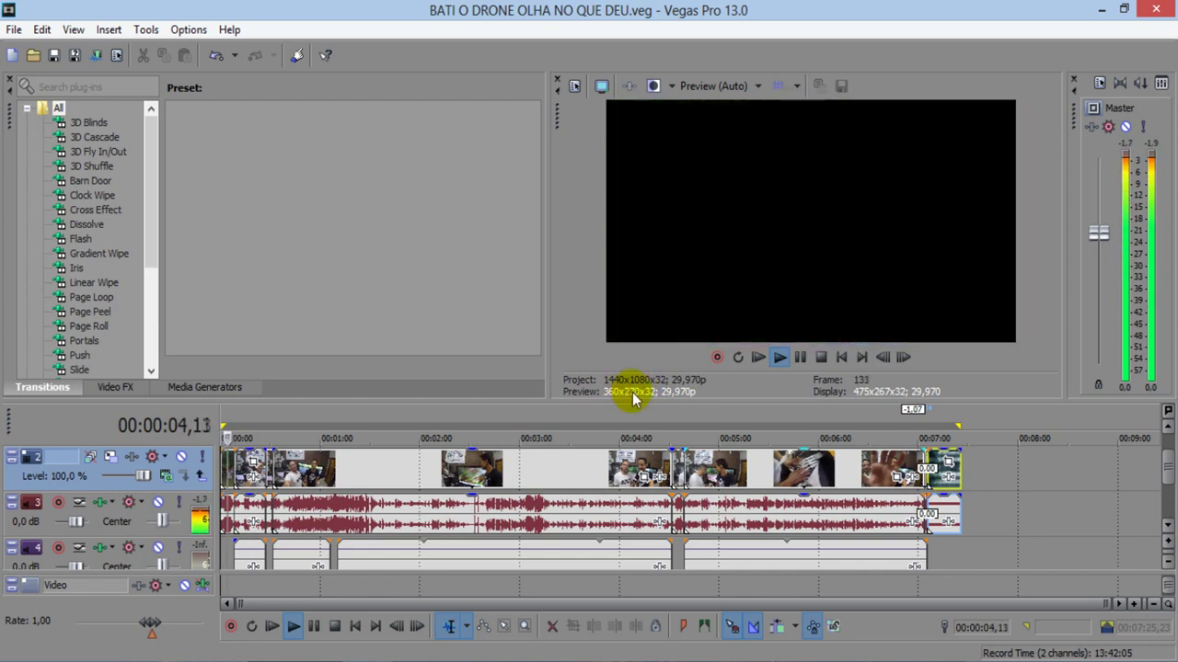
{"action": "scroll", "coordinate": [625, 462], "scroll_direction": "up", "scroll_amount": 3}
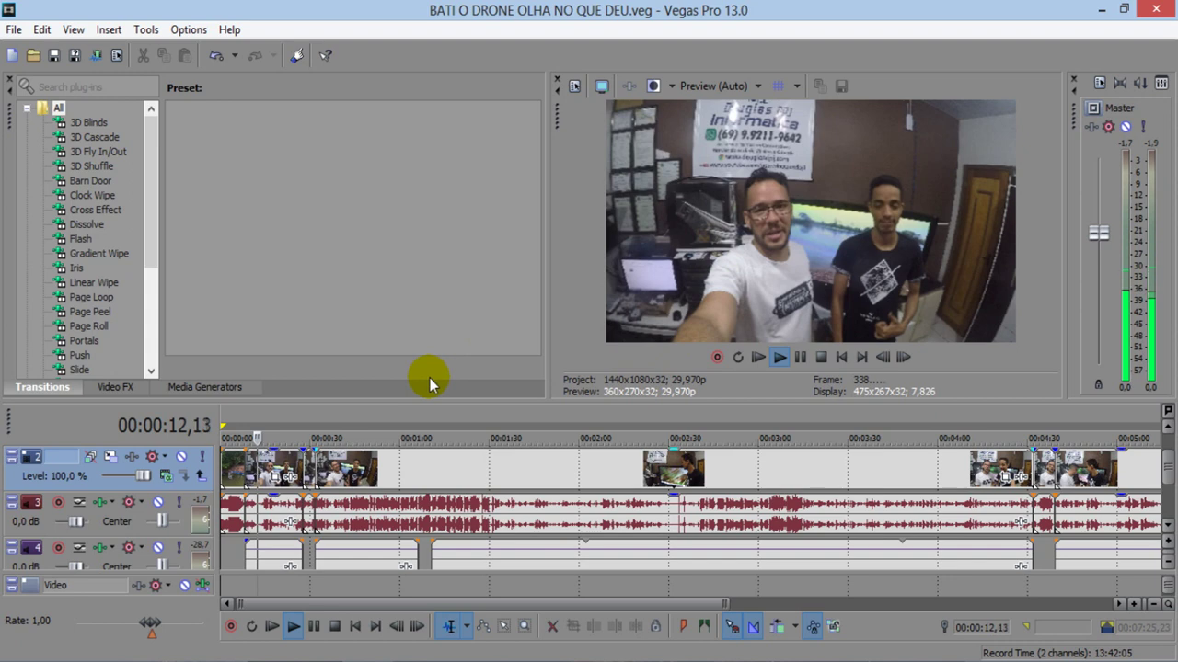
{"action": "scroll", "coordinate": [349, 419], "scroll_direction": "up", "scroll_amount": 3}
{"action": "left_click", "coordinate": [375, 418]}
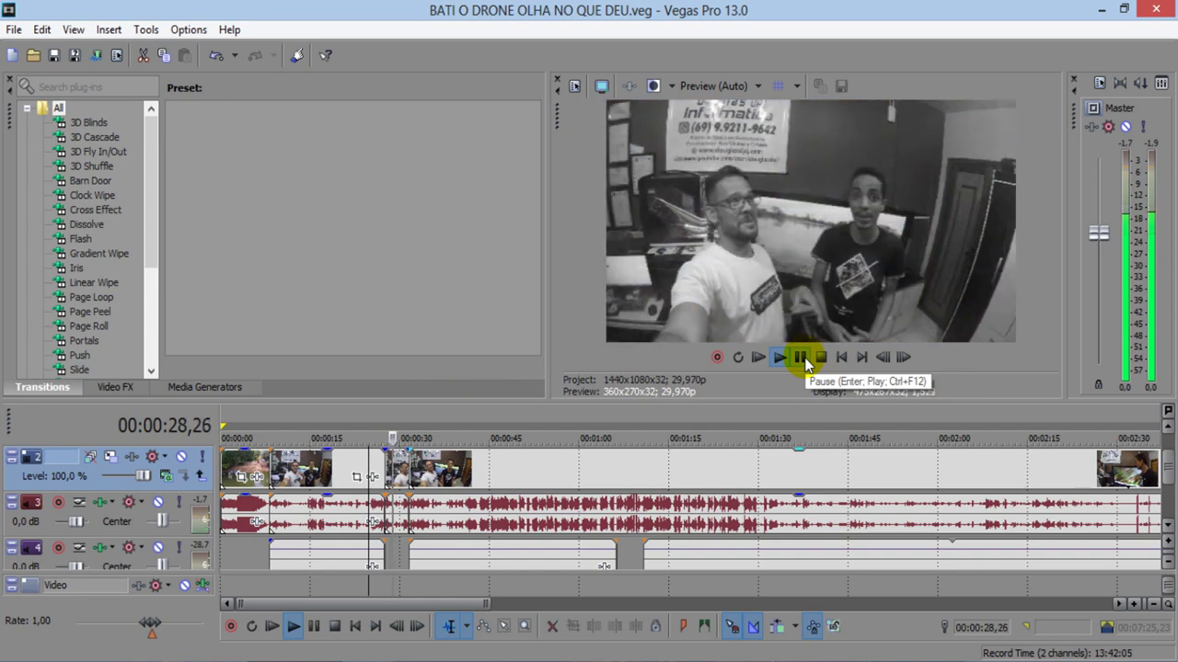
{"action": "left_click", "coordinate": [802, 357]}
- Review the Black and White effect on the short video clip near 00:00:29,09 and locate its plug-in among the available video effects
{"action": "scroll", "coordinate": [424, 481], "scroll_direction": "up", "scroll_amount": 4}
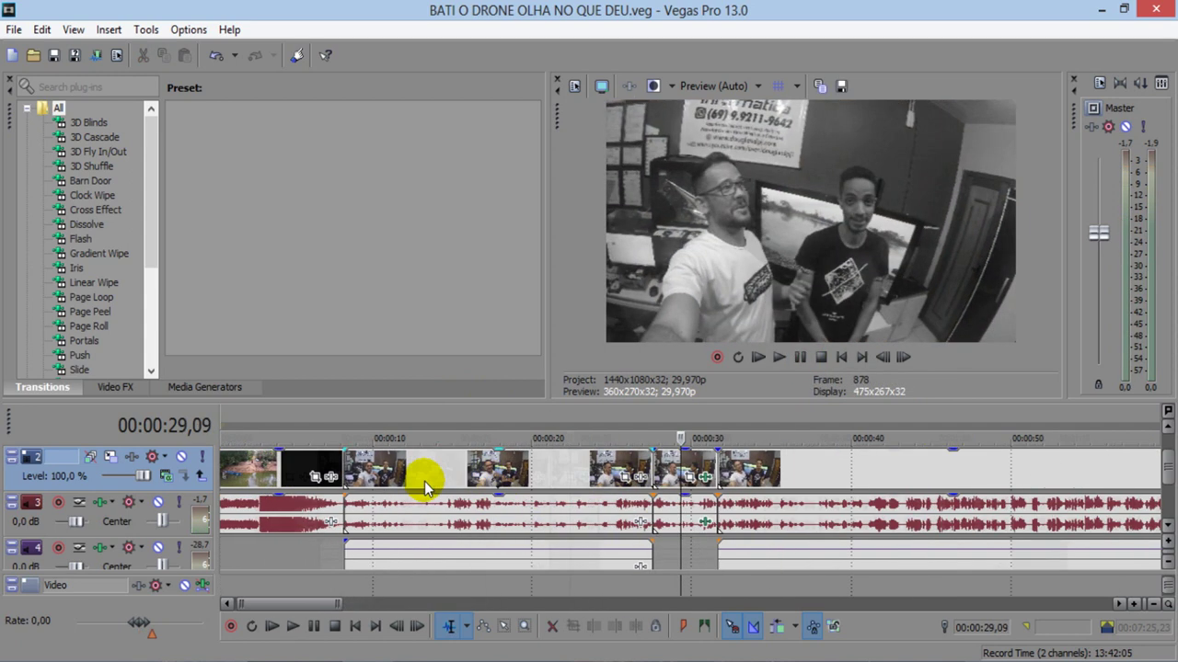
{"action": "left_click", "coordinate": [706, 477]}
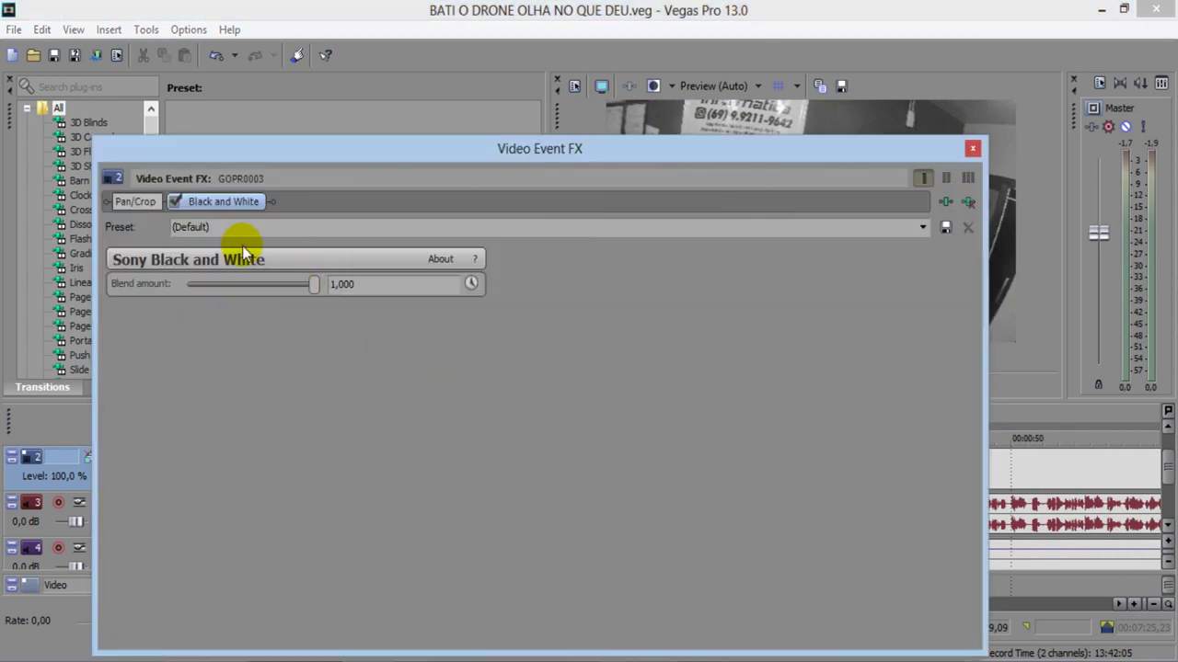
{"action": "left_click", "coordinate": [946, 203]}
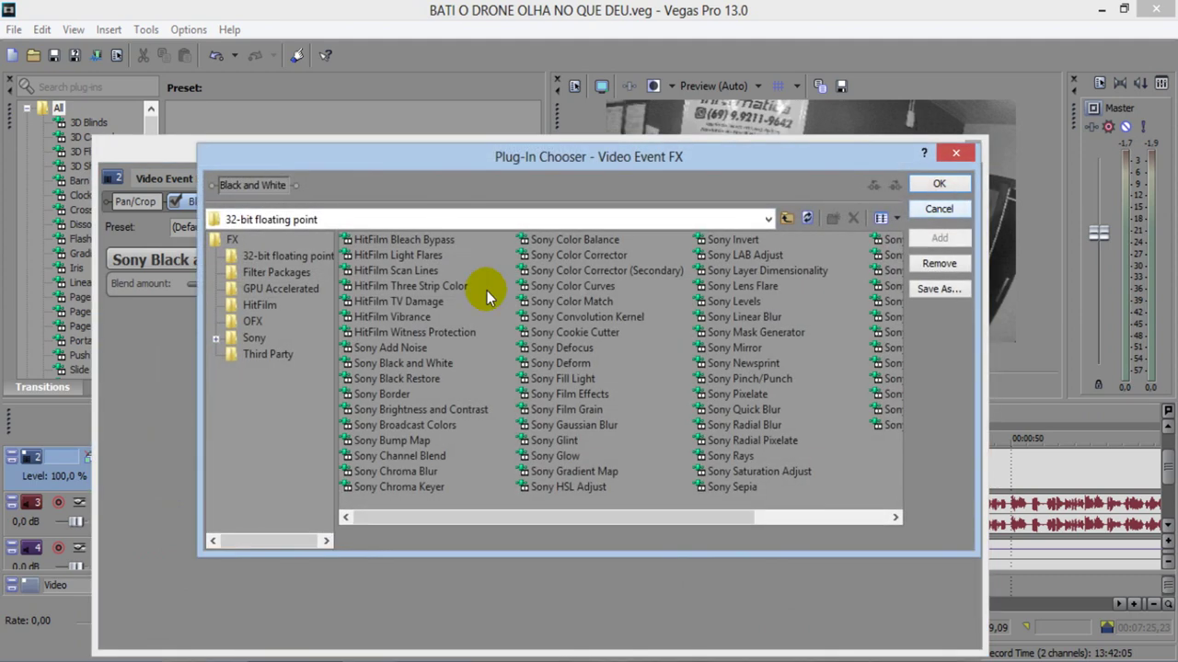
{"action": "left_click", "coordinate": [425, 364]}
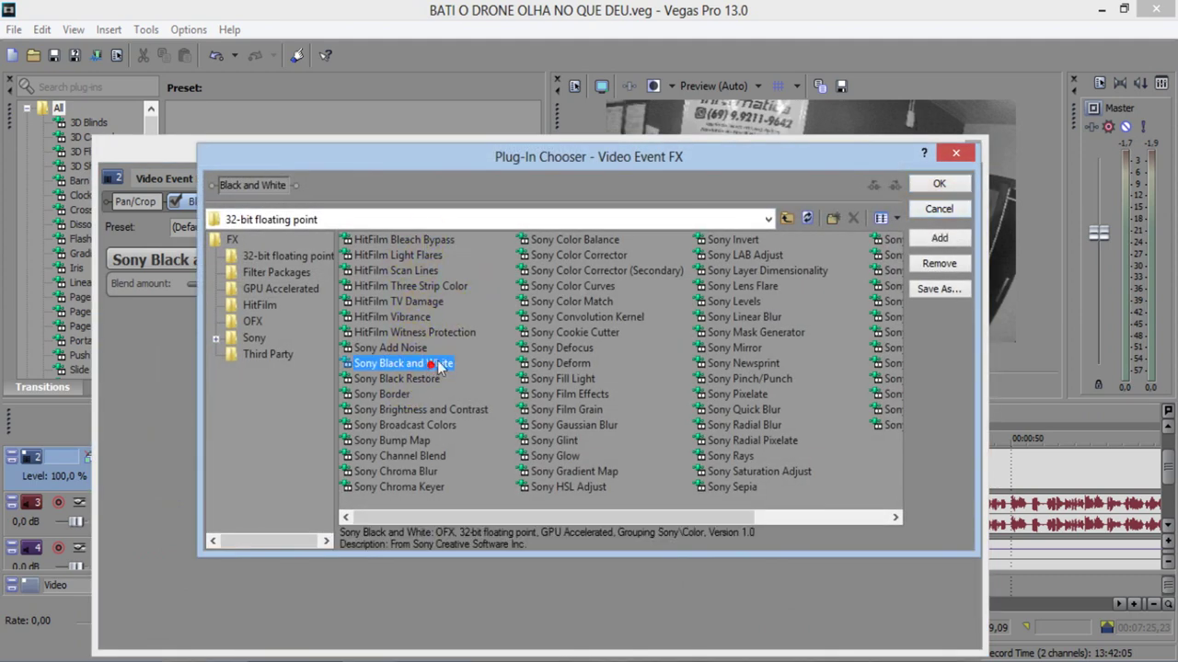
{"action": "left_click", "coordinate": [948, 212]}
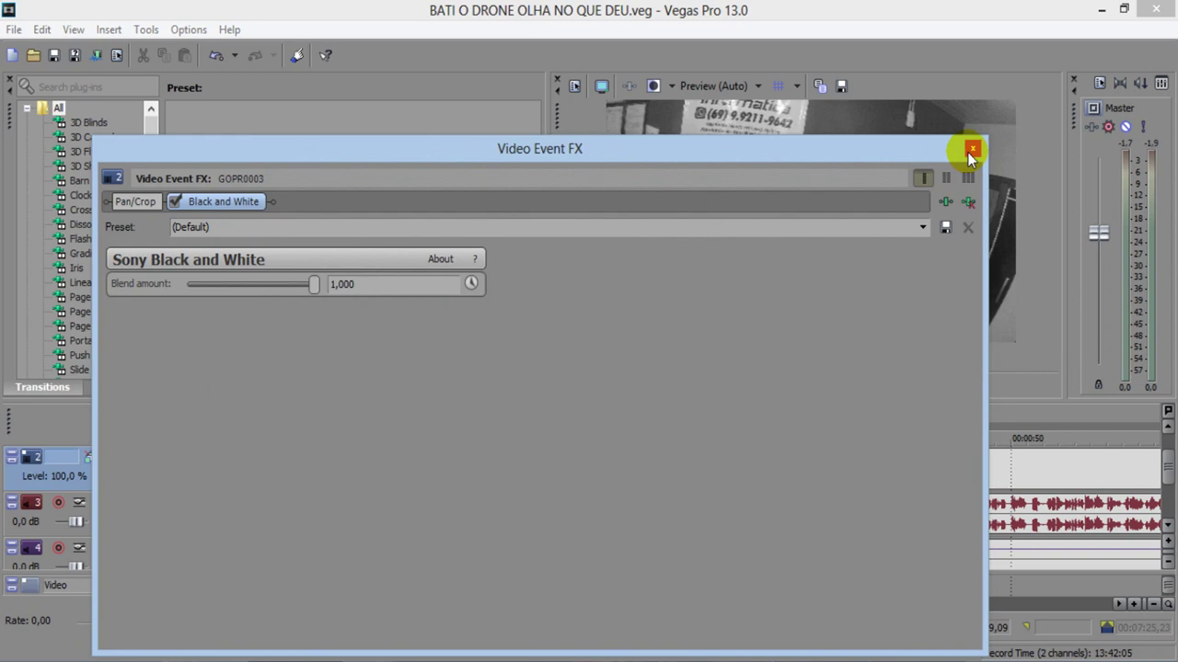
{"action": "left_click", "coordinate": [971, 148]}
- Review the Reverb effect settings on the audio of the short black-and-white clip
{"action": "left_click", "coordinate": [704, 526]}
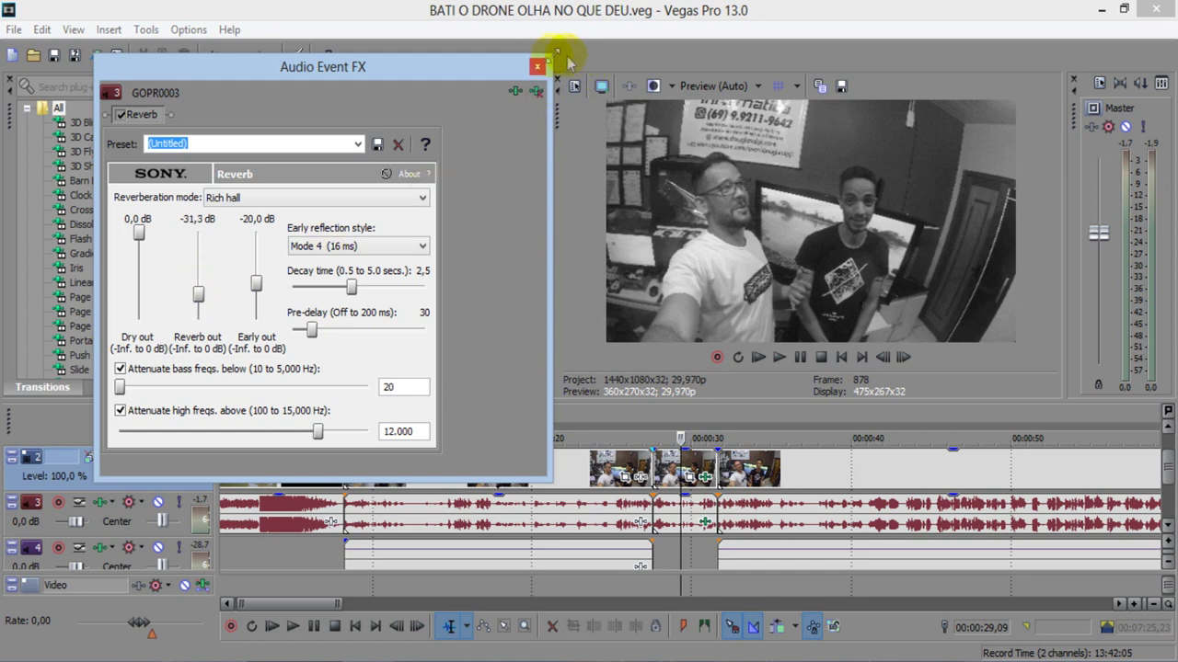
{"action": "left_click", "coordinate": [537, 67]}
{"action": "left_click", "coordinate": [705, 523]}
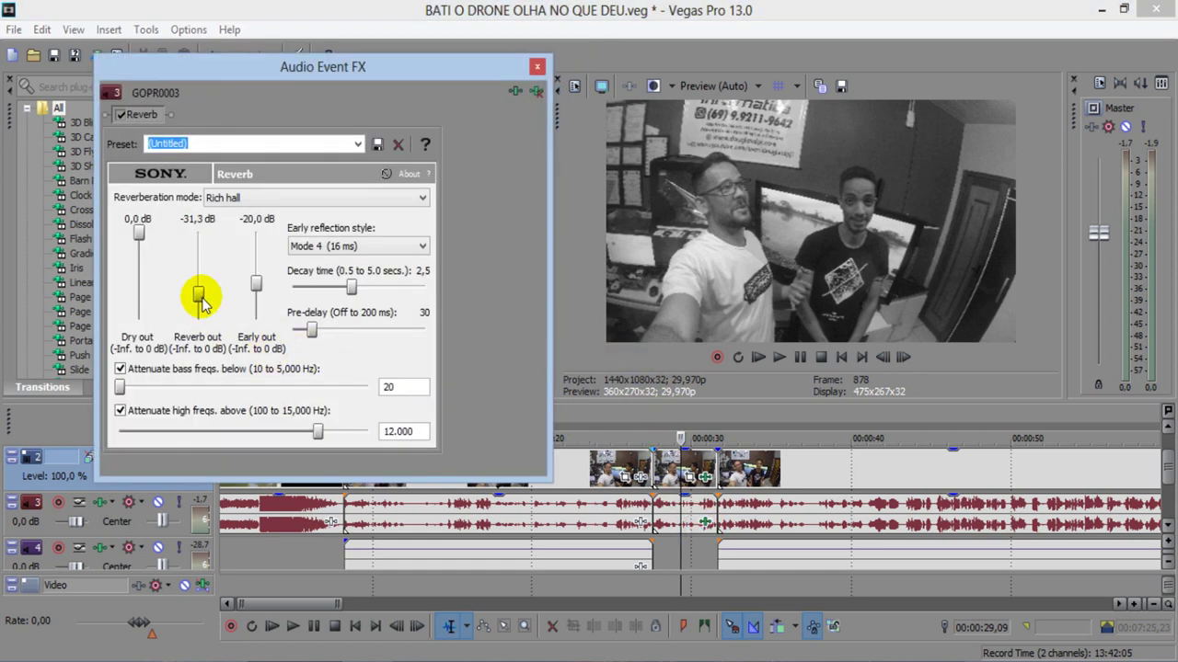
{"action": "left_click", "coordinate": [537, 66]}
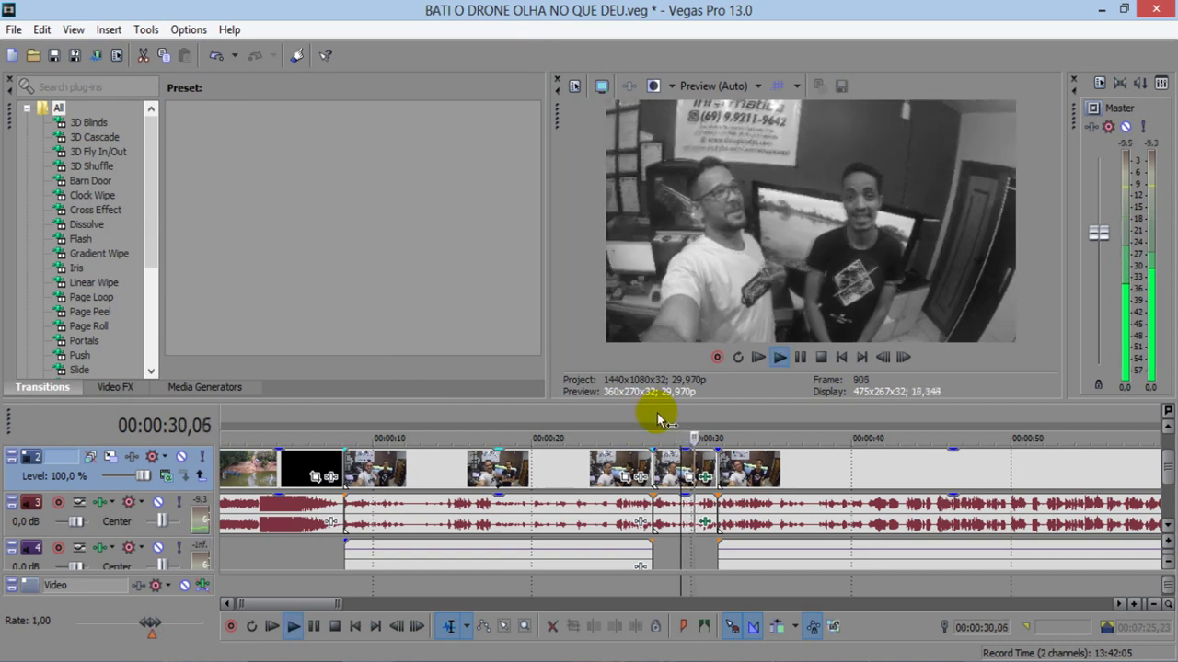
- Play on from the black-and-white passage, skipping ahead to the music gap after 00:01:00, and pause at 00:01:12,16
{"action": "scroll", "coordinate": [680, 418], "scroll_direction": "down", "scroll_amount": 3}
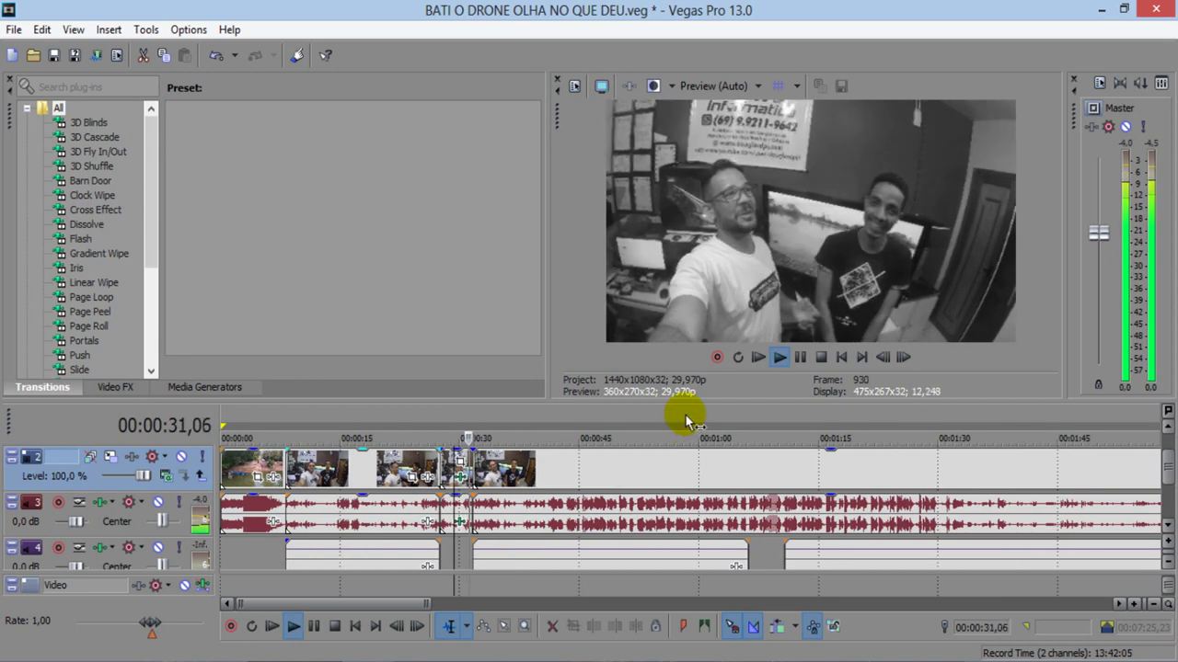
{"action": "left_click", "coordinate": [567, 403]}
{"action": "left_click", "coordinate": [606, 415]}
{"action": "left_click", "coordinate": [718, 412]}
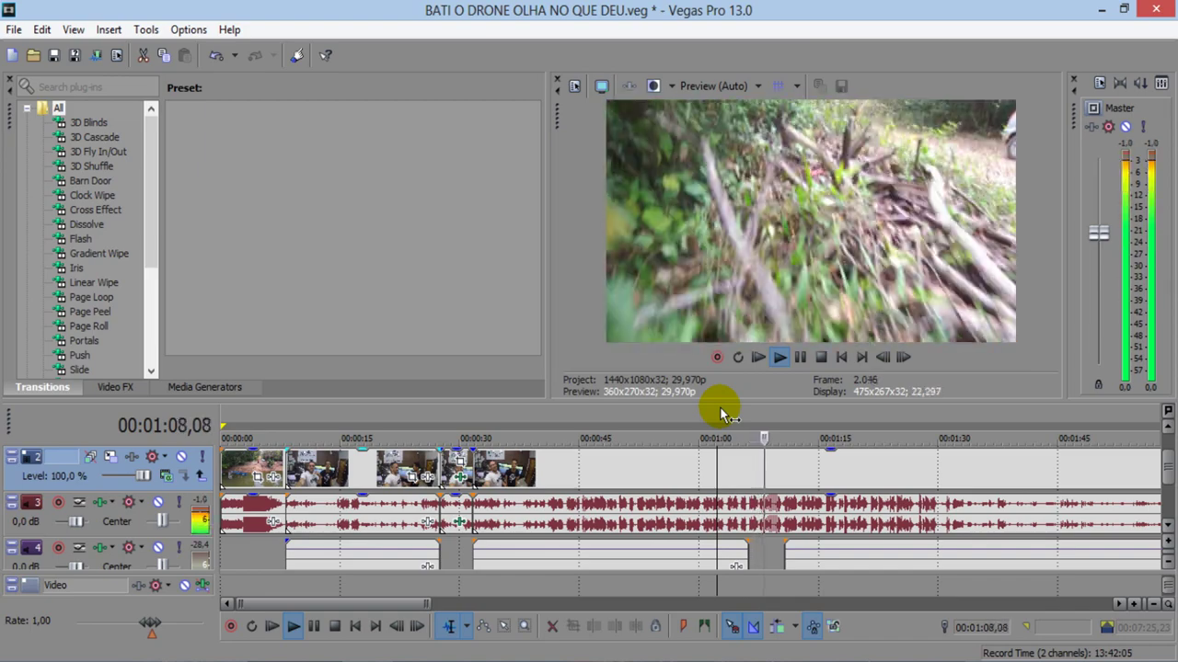
{"action": "scroll", "coordinate": [719, 411], "scroll_direction": "down", "scroll_amount": 3}
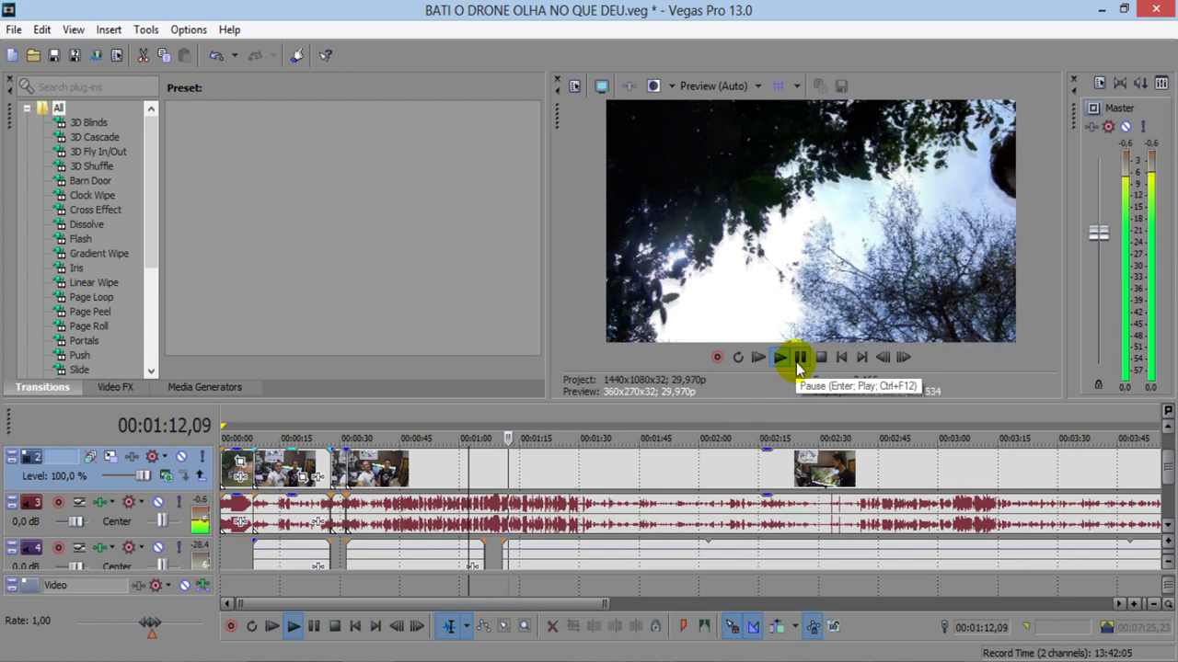
{"action": "left_click", "coordinate": [800, 358]}
- Return the cursor from the end-screen clip's end to the project start and align the loop region's end with that clip's end
{"action": "scroll", "coordinate": [649, 414], "scroll_direction": "down", "scroll_amount": 3}
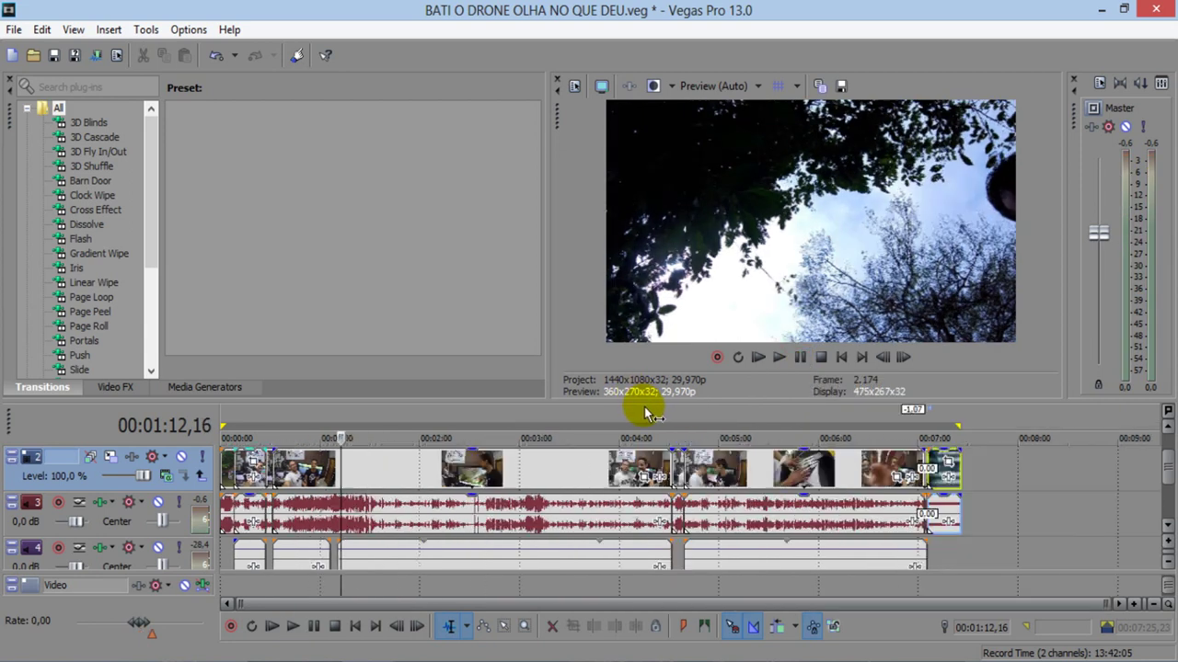
{"action": "left_click", "coordinate": [961, 428]}
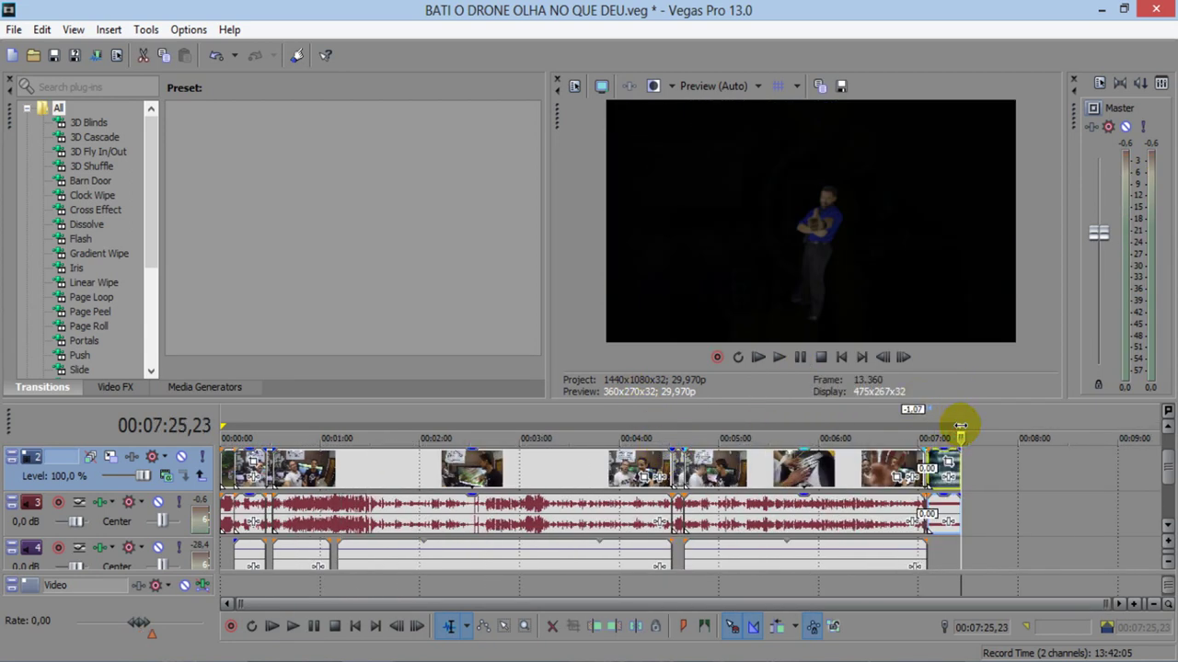
{"action": "left_click", "coordinate": [841, 358]}
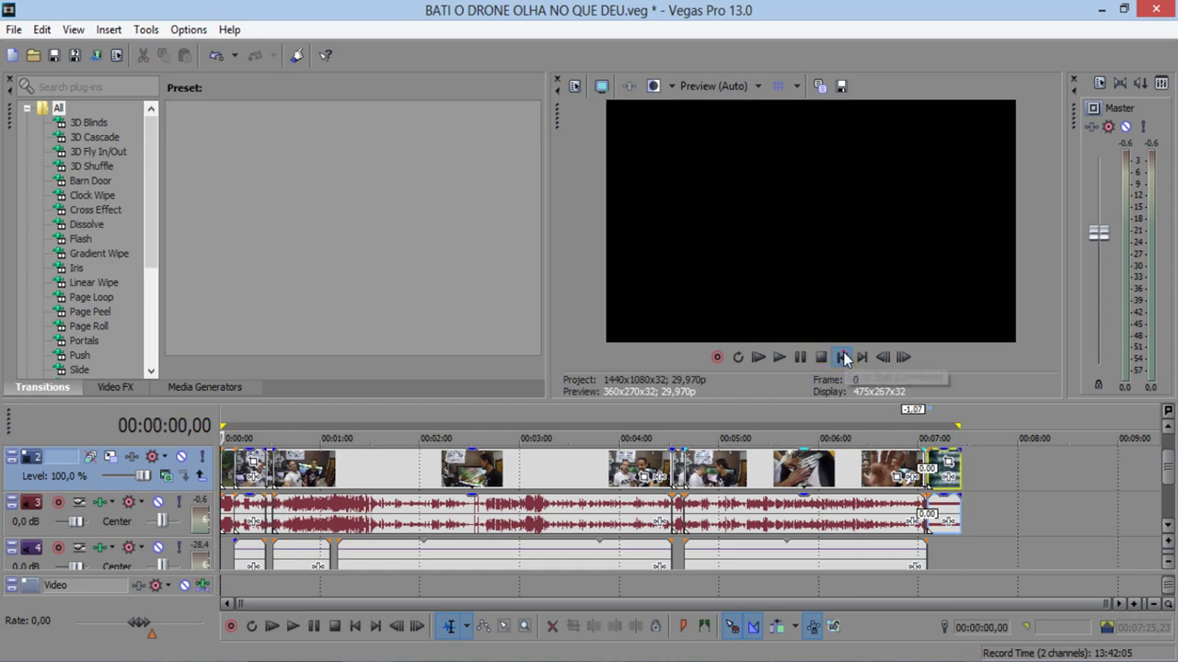
{"action": "scroll", "coordinate": [490, 399], "scroll_direction": "up", "scroll_amount": 2}
{"action": "scroll", "coordinate": [419, 432], "scroll_direction": "down", "scroll_amount": 3}
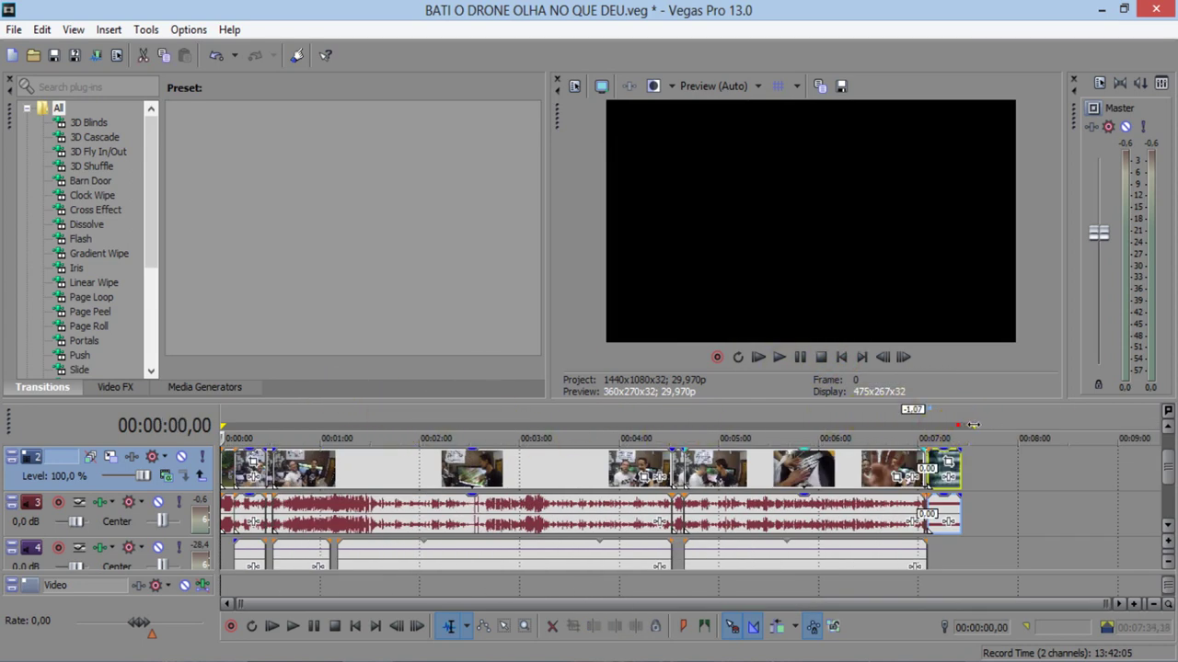
{"action": "left_click_drag", "start_coordinate": [961, 425], "coordinate": [959, 425]}
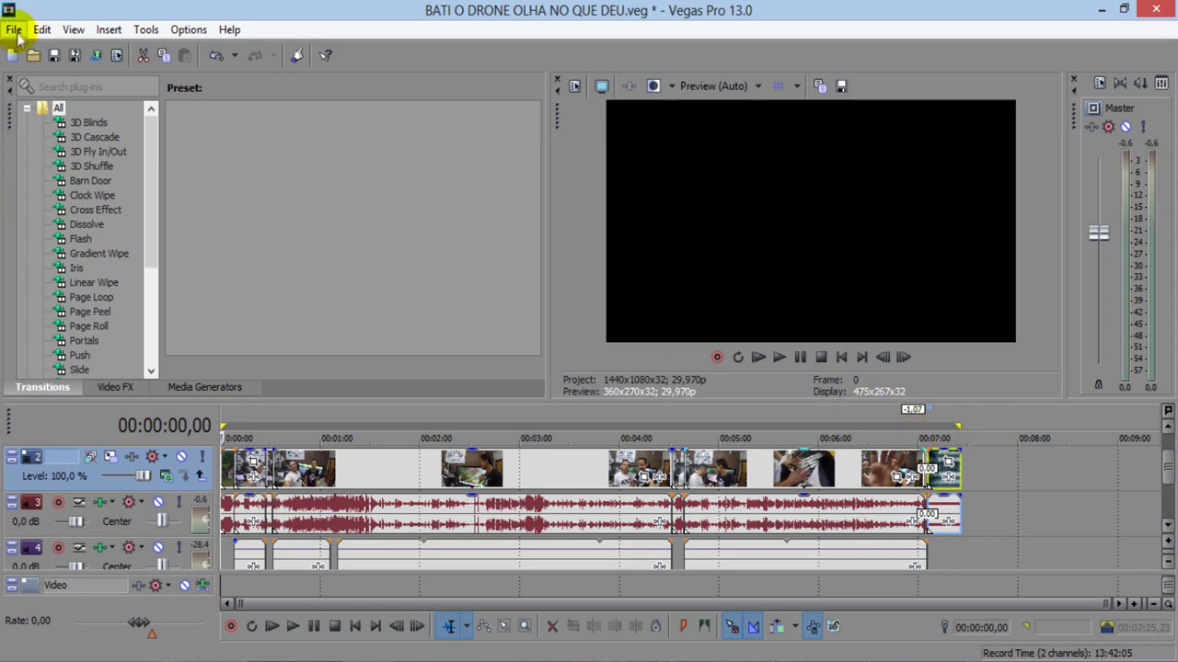
- Set the project's frame rate to 59,940 (Double NTSC) in the project properties
{"action": "left_click", "coordinate": [575, 90]}
{"action": "left_click", "coordinate": [511, 199]}
{"action": "left_click", "coordinate": [583, 200]}
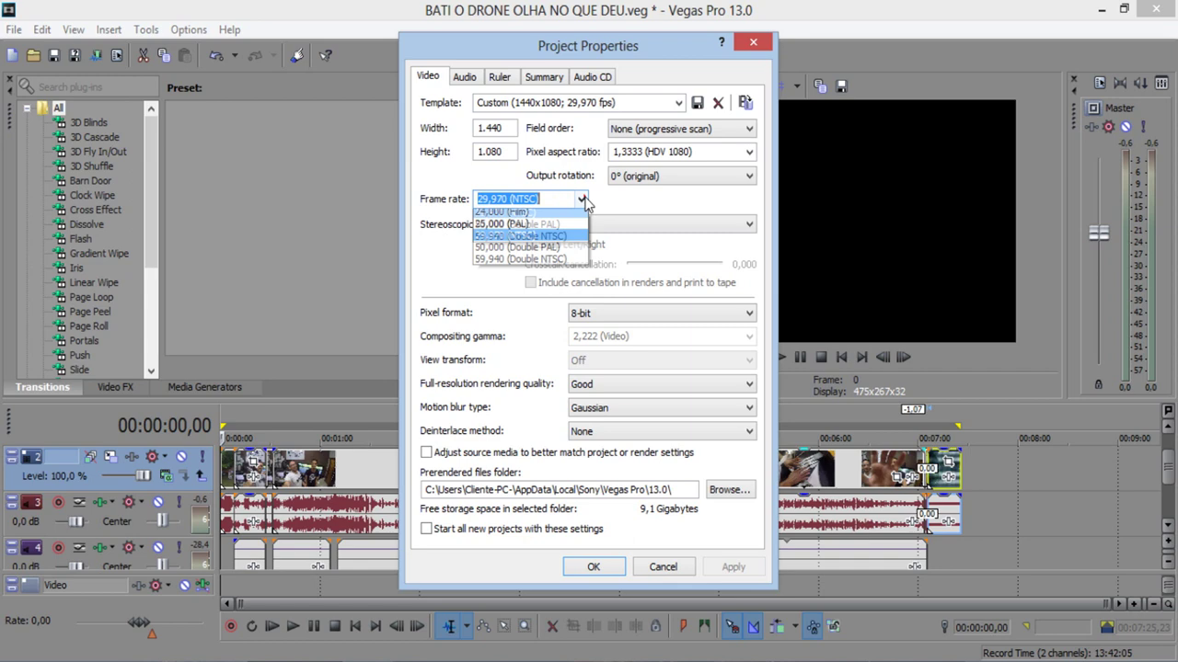
{"action": "left_click", "coordinate": [531, 329]}
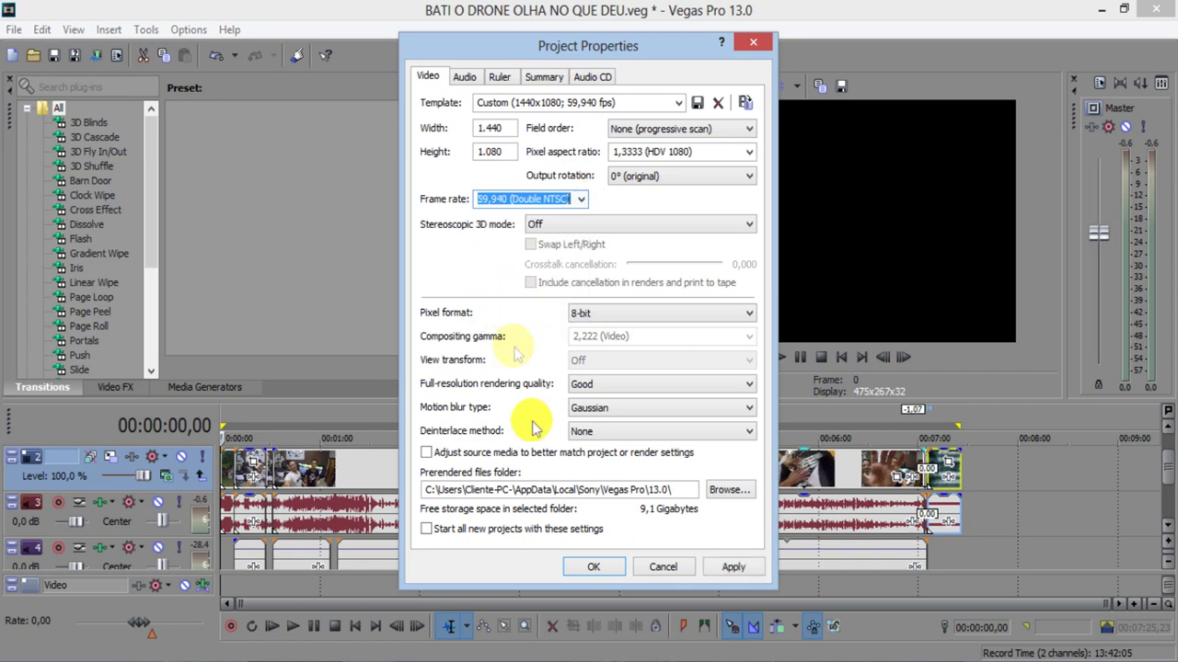
{"action": "left_click", "coordinate": [594, 566]}
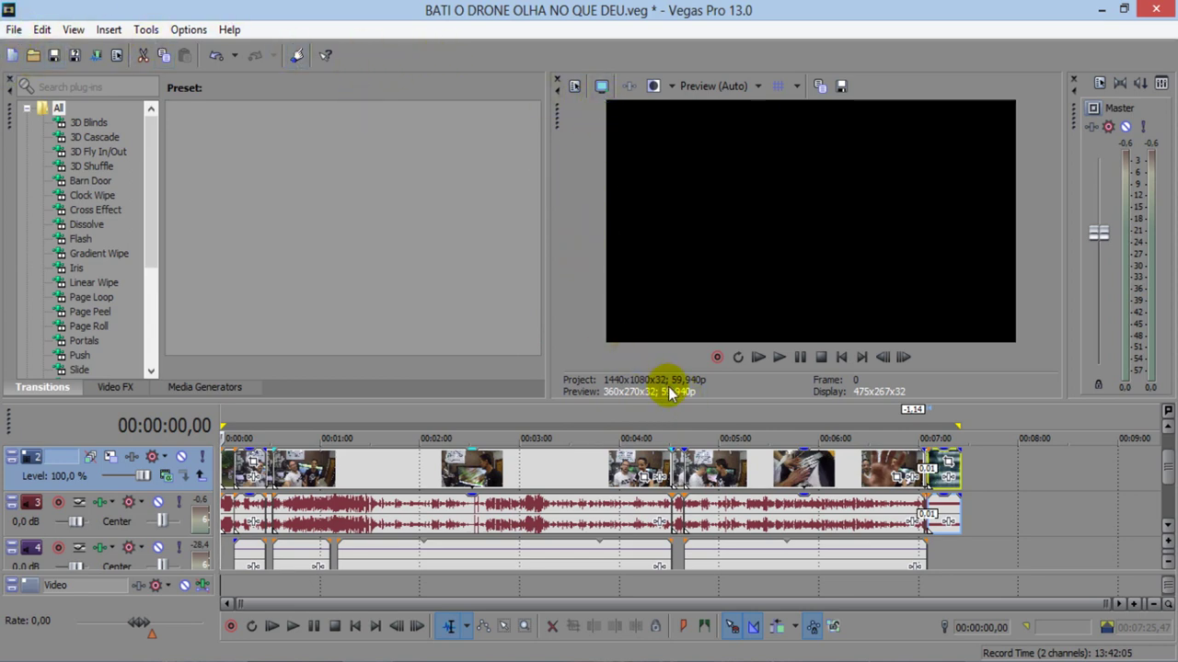
- Set the video preview quality to Preview (Full)
{"action": "left_click", "coordinate": [708, 87]}
{"action": "mouse_move", "coordinate": [723, 129]}
{"action": "left_click", "coordinate": [809, 152]}
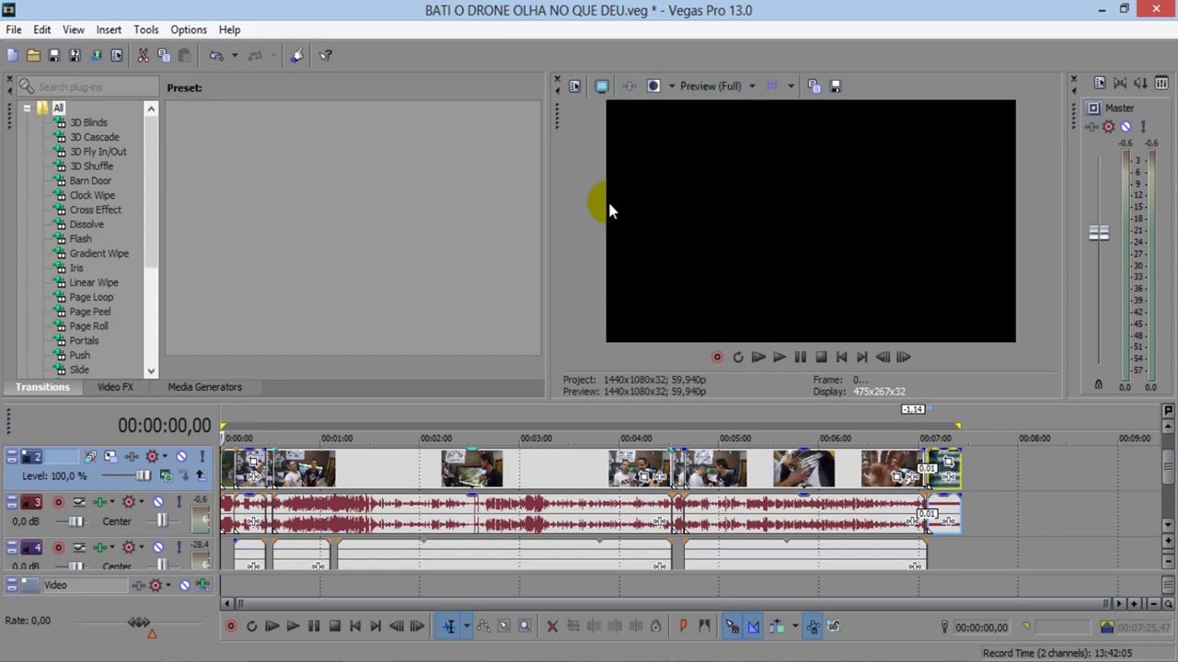
- Render the loop region as BATI O DRONE OLHA NO QUE DEU.wmv with the 8 Mbps HD 1080-60p Video template, accepting its custom audio and video settings
{"action": "left_click", "coordinate": [12, 32]}
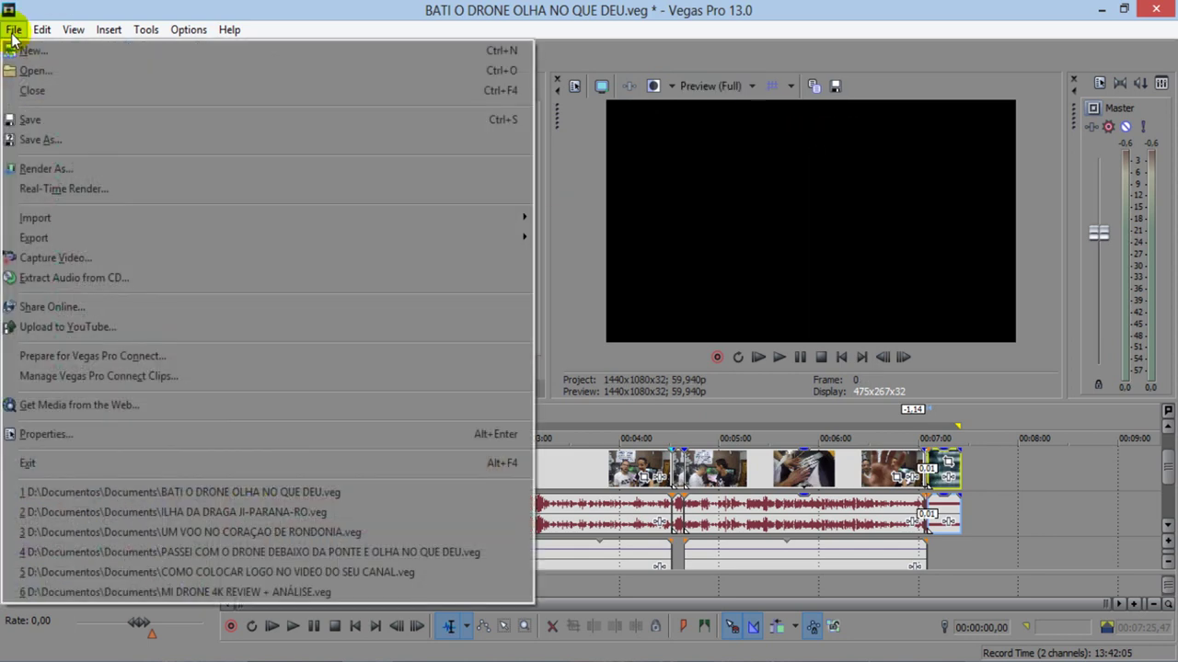
{"action": "left_click", "coordinate": [59, 167]}
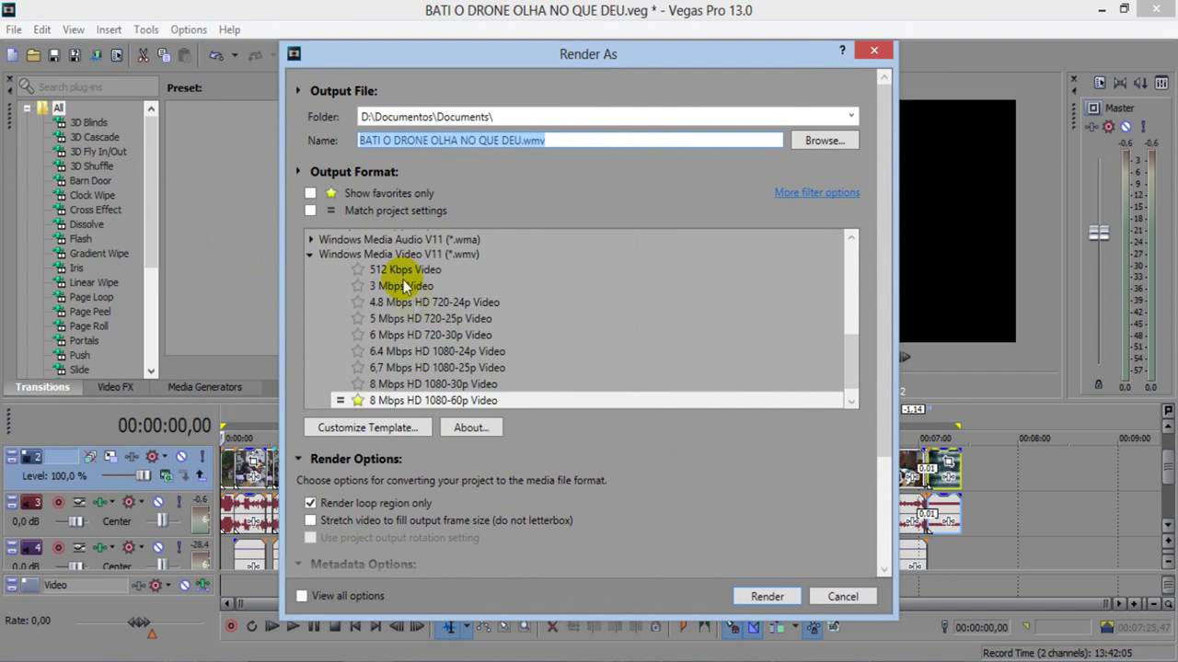
{"action": "left_click", "coordinate": [395, 427]}
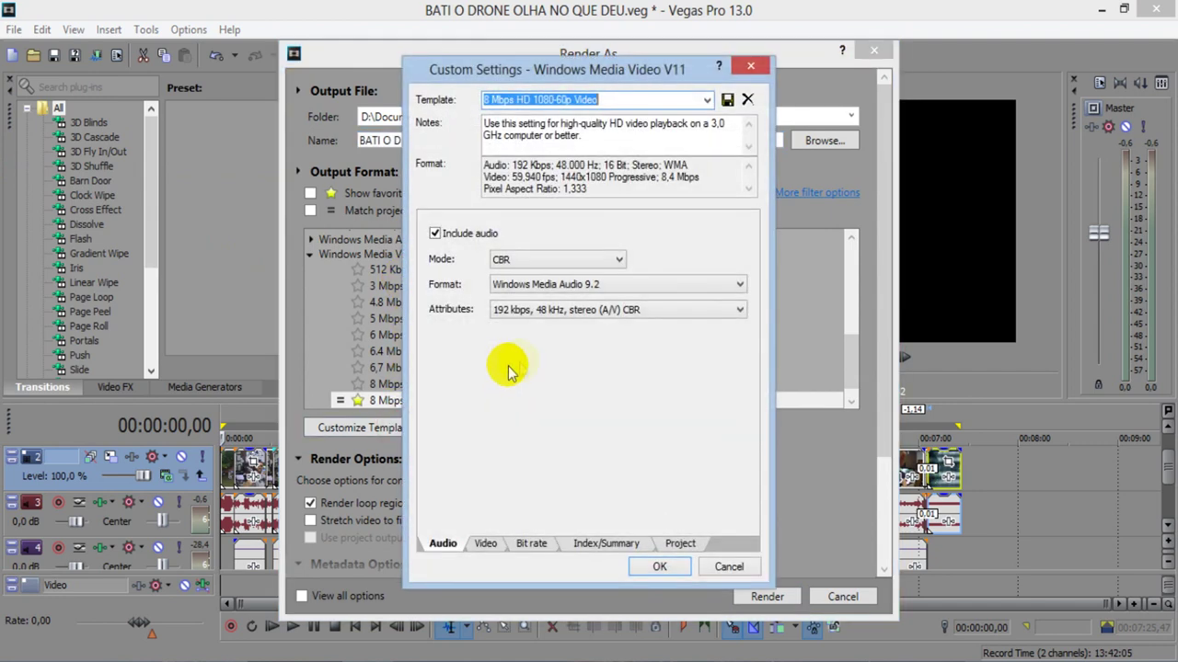
{"action": "left_click", "coordinate": [486, 544]}
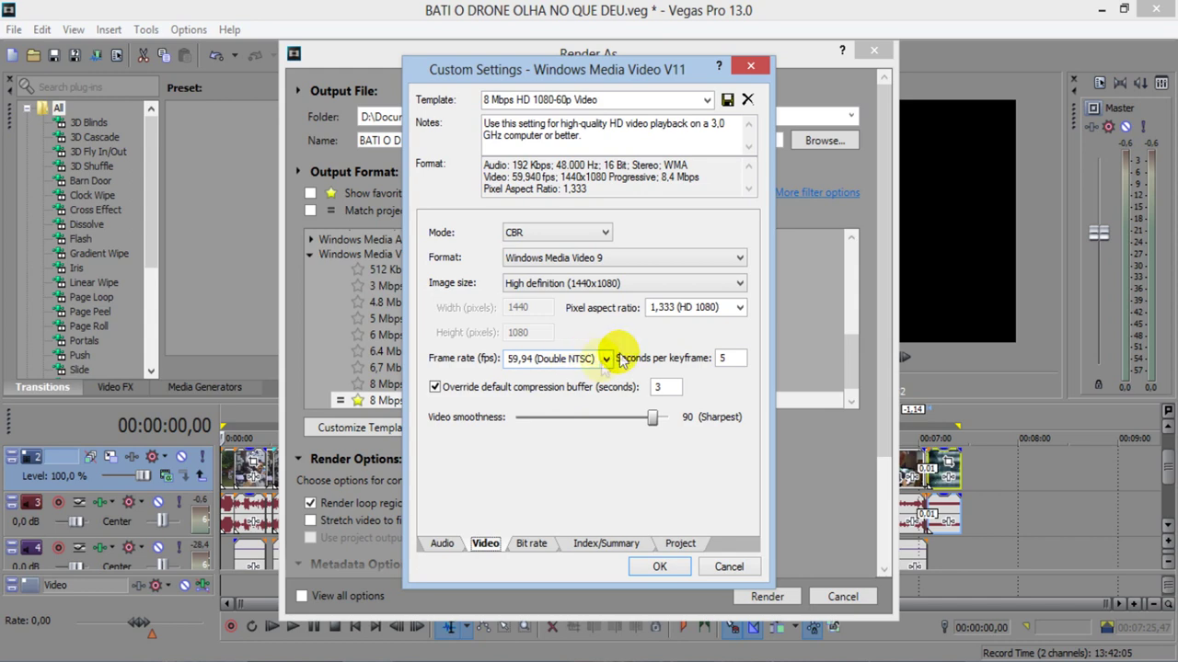
{"action": "left_click", "coordinate": [675, 568]}
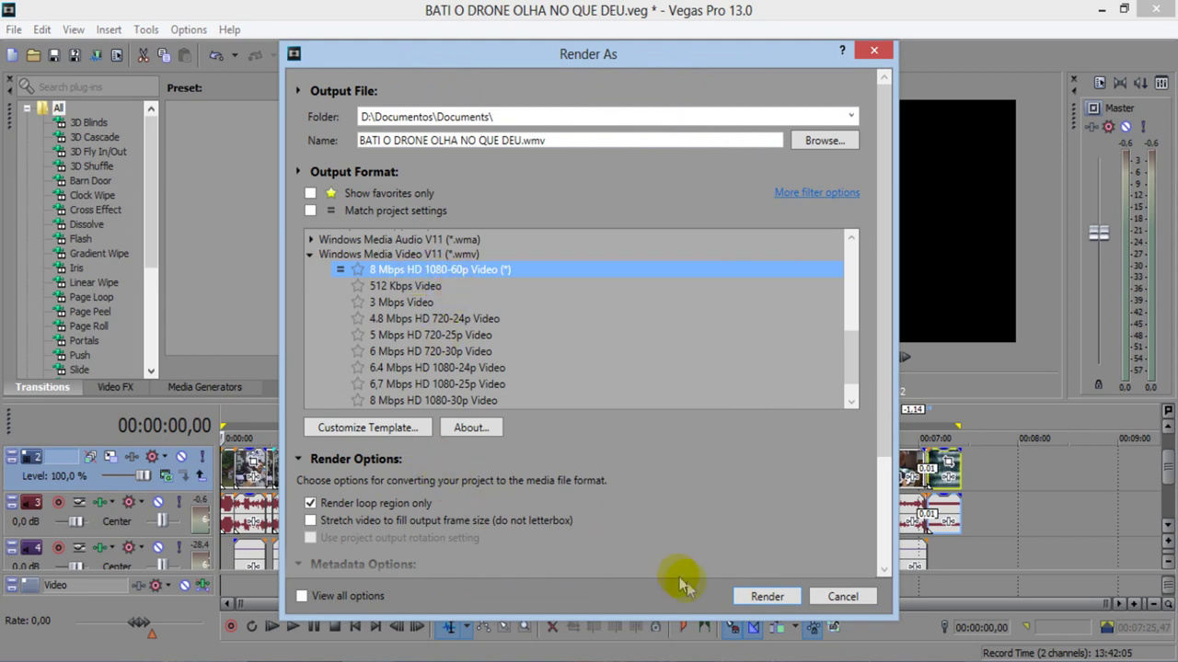
{"action": "left_click", "coordinate": [767, 596]}
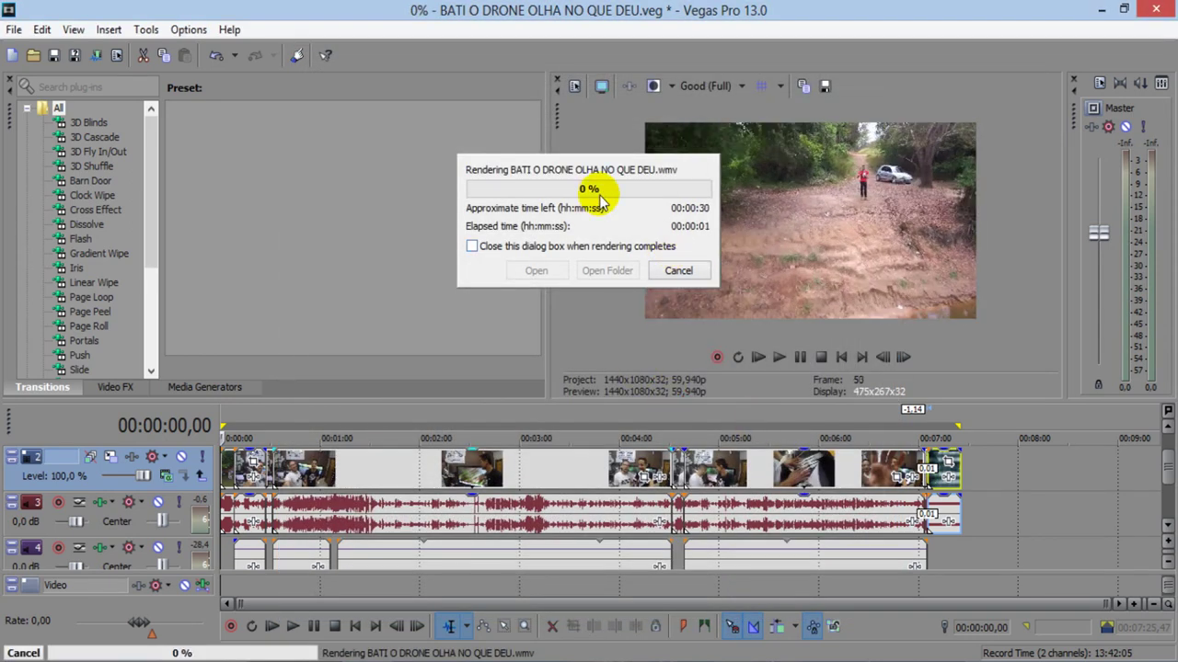